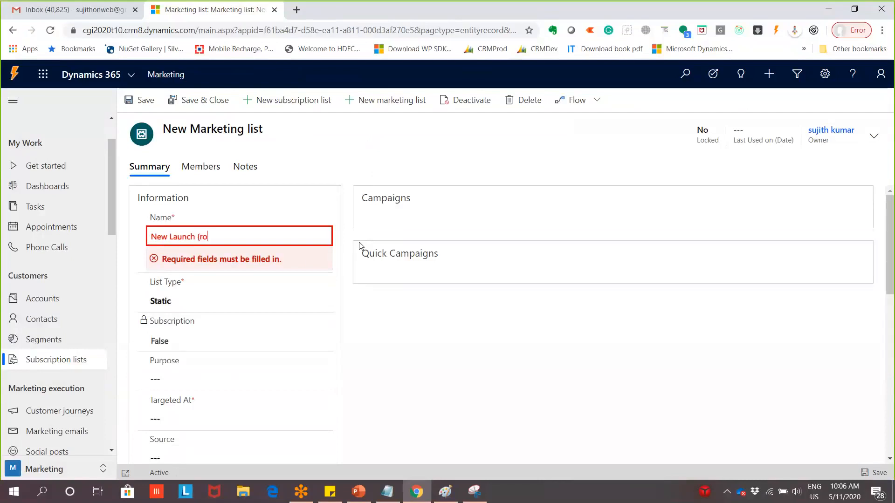
Correct the marketing list name to 'New Launch product'
type("oduct")
key("BackSpace")
type("p")
key("Right")
key("Right")
key("BackSpace")
scroll(242, 313, "down", 1)
left_click(242, 314)
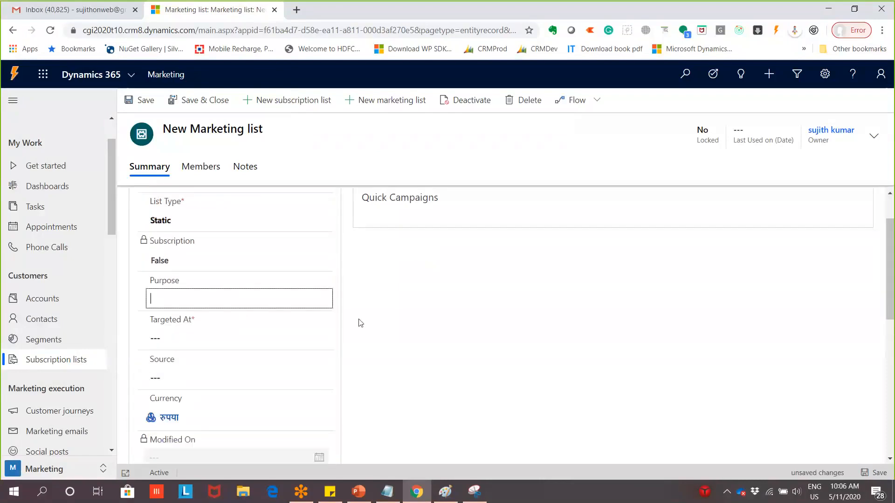
Change the List Type from Static to Dynamic
scroll(282, 301, "up", 1)
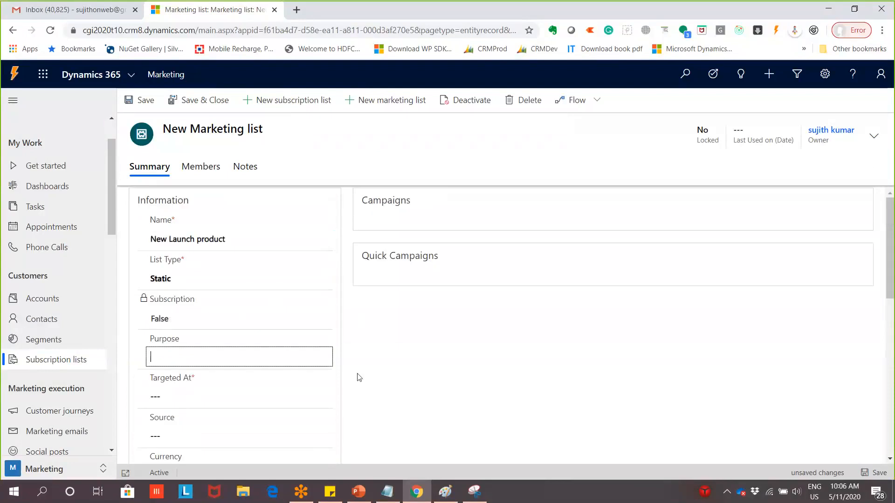
scroll(326, 391, "down", 2)
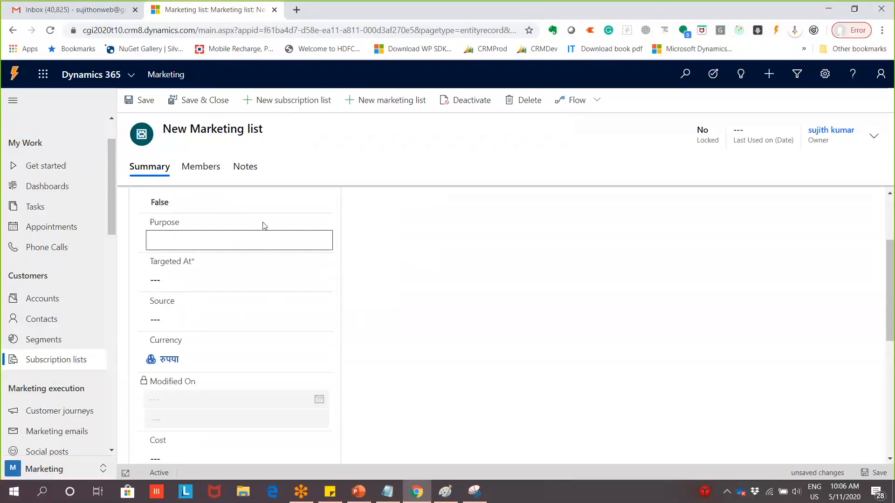
scroll(285, 232, "down", 3)
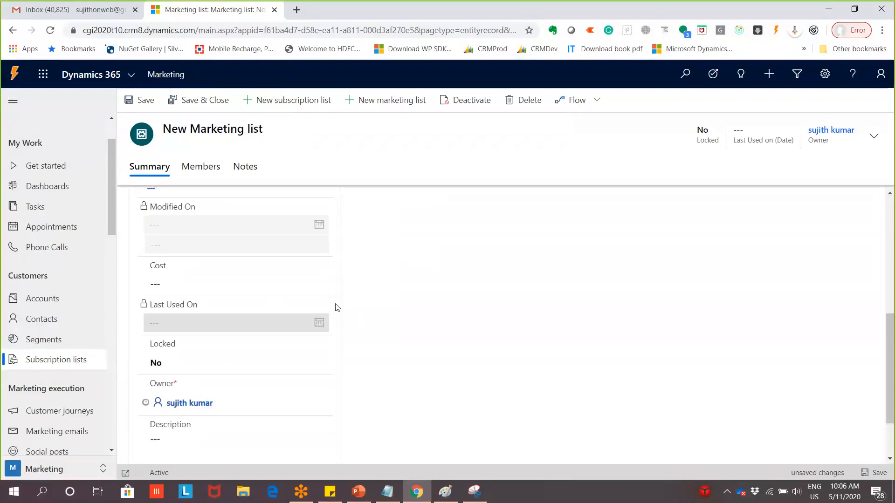
scroll(280, 404, "down", 1)
scroll(299, 341, "up", 2)
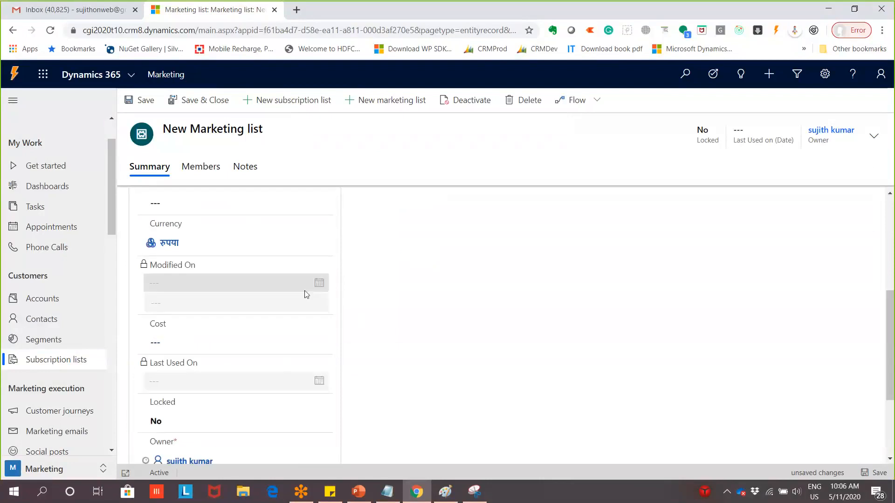
scroll(310, 260, "up", 1)
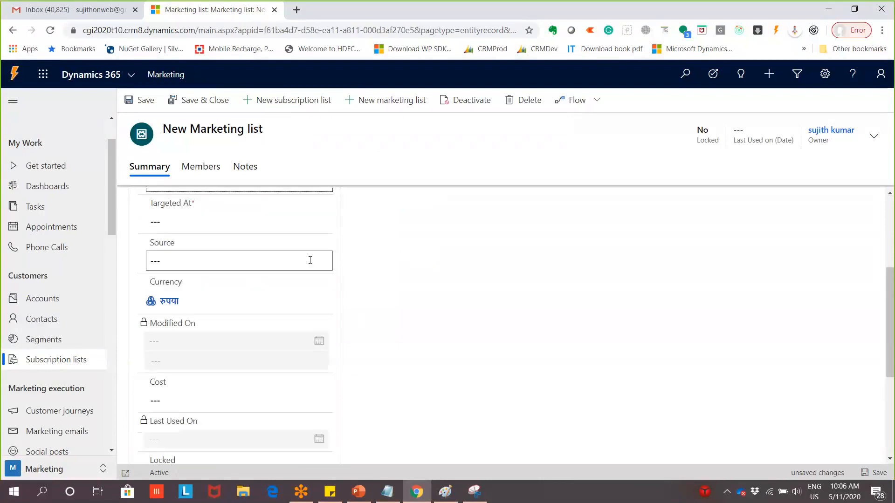
scroll(310, 260, "up", 3)
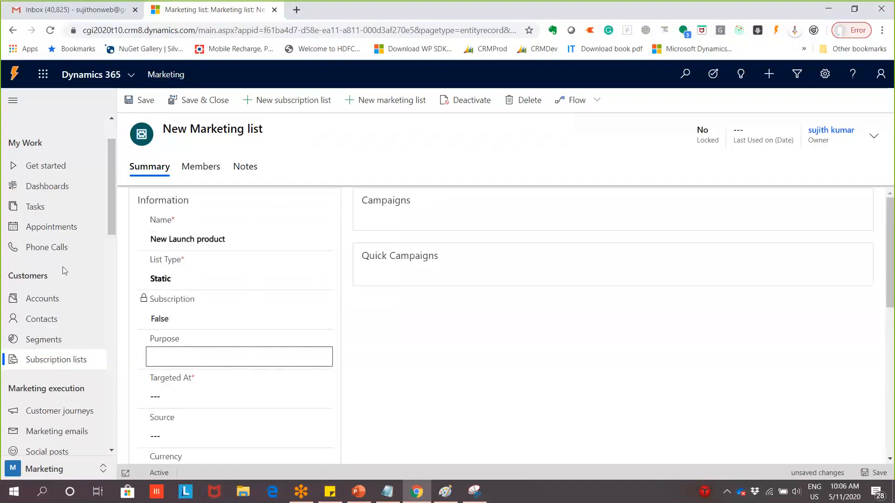
scroll(208, 339, "down", 1)
left_click(246, 220)
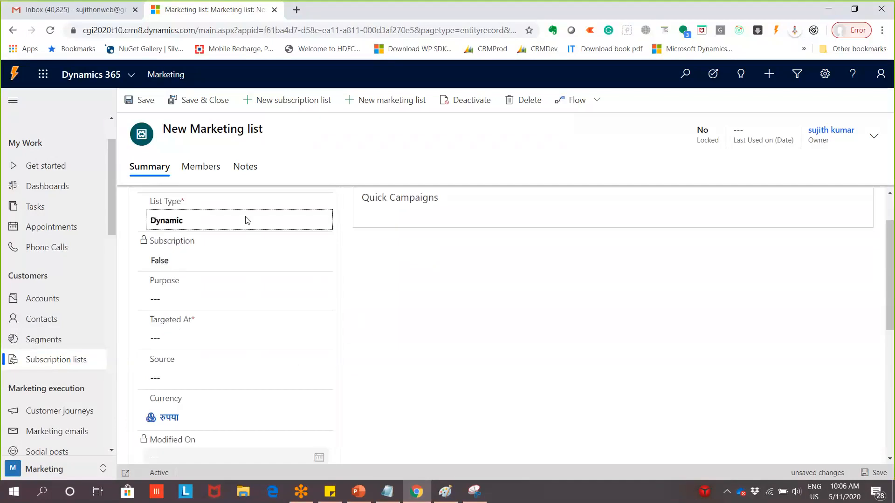
Switch the List Type field from Dynamic back to Static
left_click(247, 220)
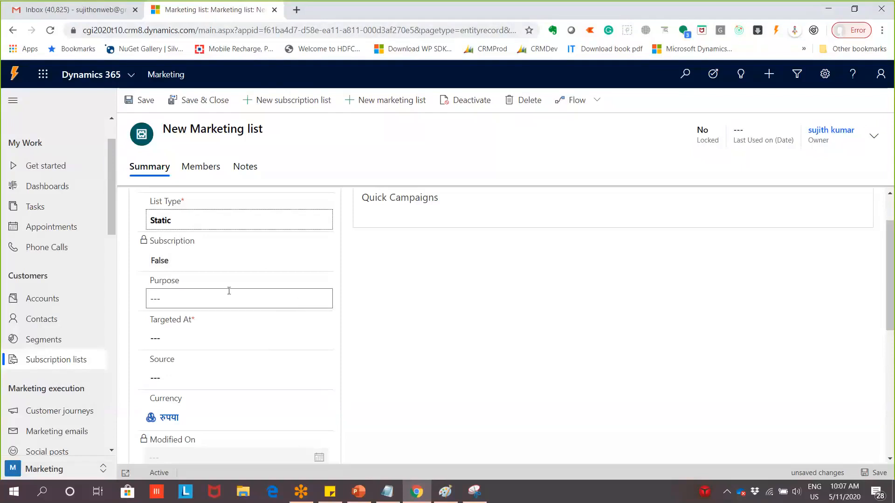
Set the list's Targeted At field to Contact
scroll(229, 291, "down", 2)
scroll(242, 289, "up", 1)
left_click(254, 282)
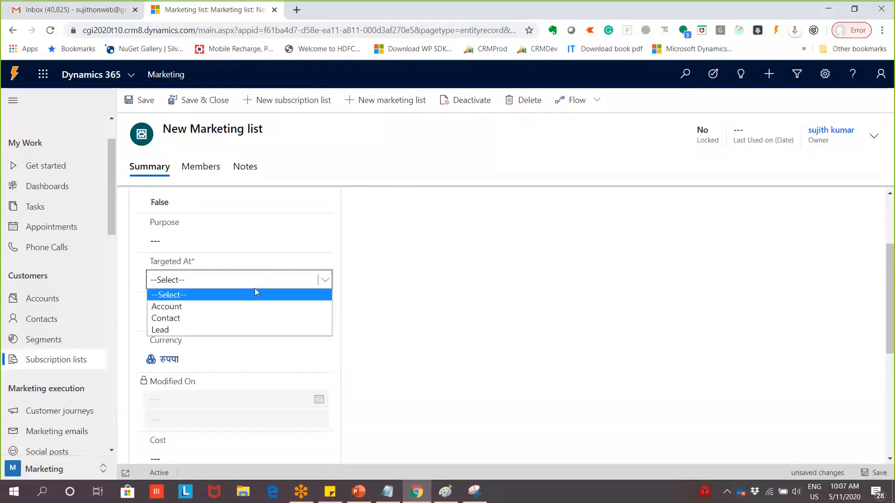
left_click(255, 319)
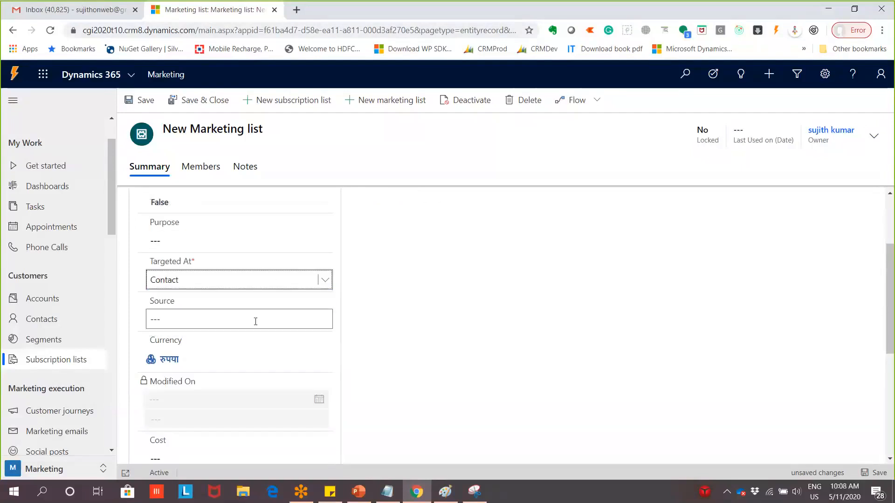
left_click(270, 279)
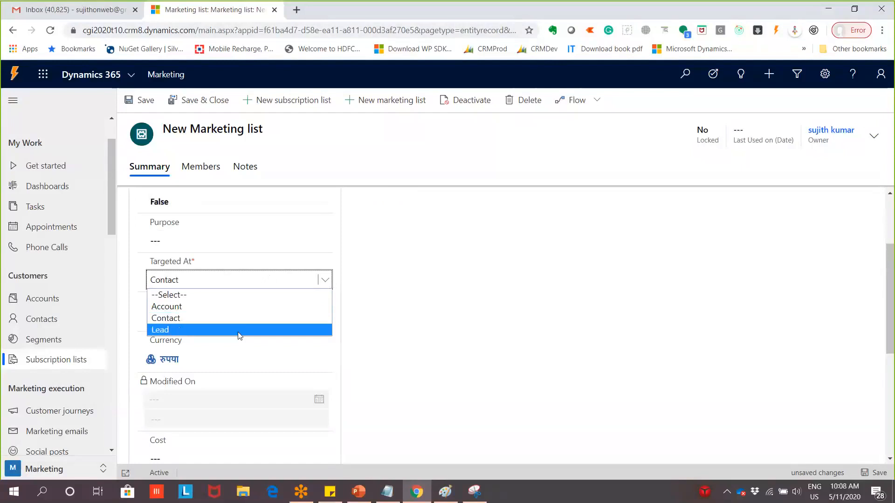
left_click(259, 319)
left_click(275, 282)
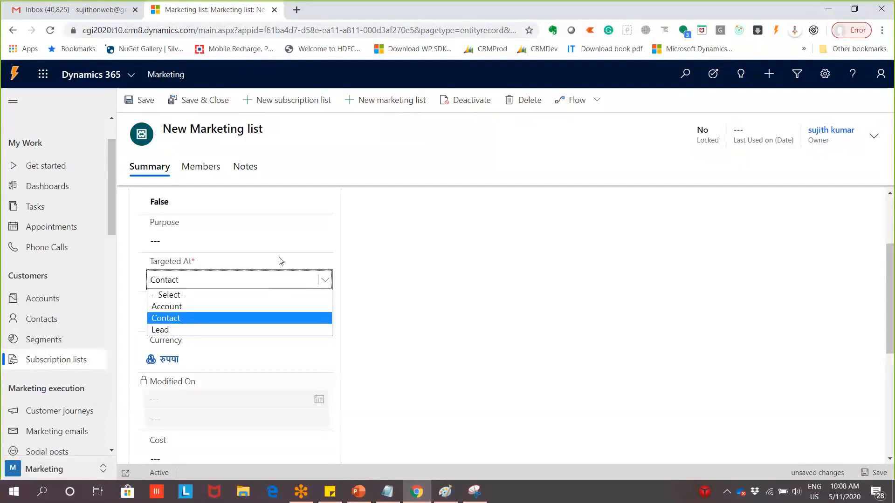
left_click(322, 222)
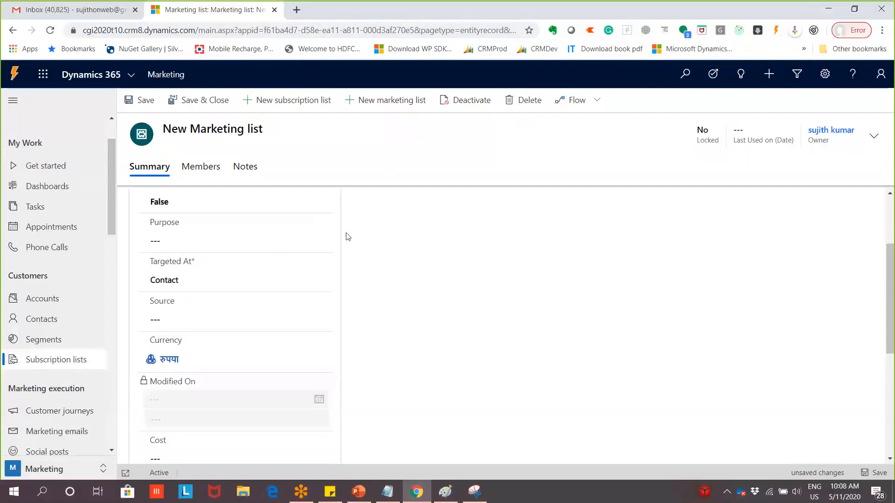
Check the Members tab, return to Summary and save the marketing list
scroll(326, 252, "up", 3)
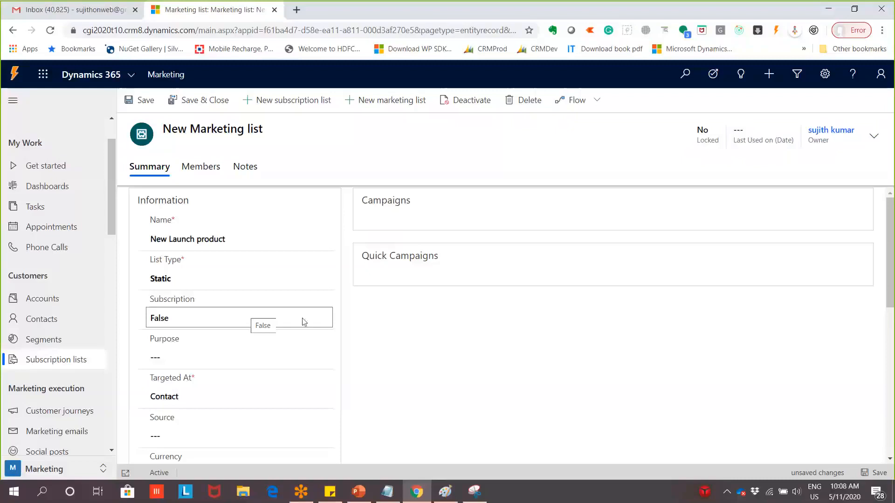
scroll(307, 326, "down", 3)
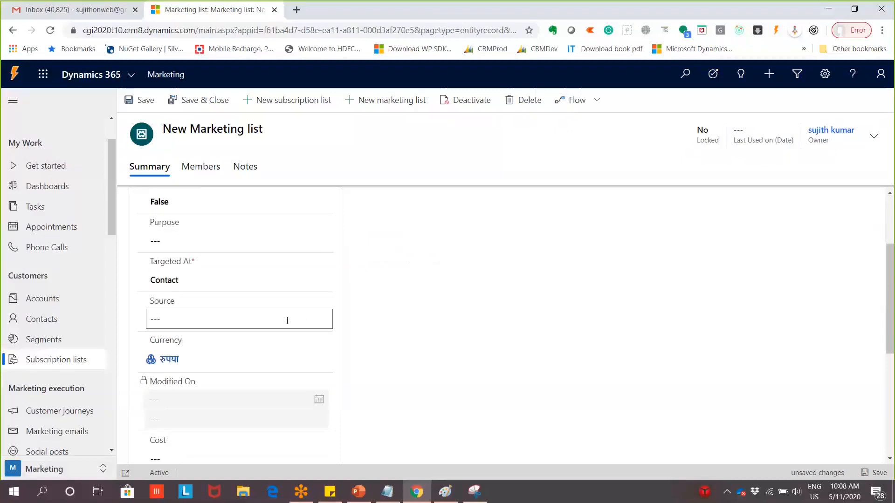
scroll(286, 321, "down", 2)
scroll(288, 329, "down", 4)
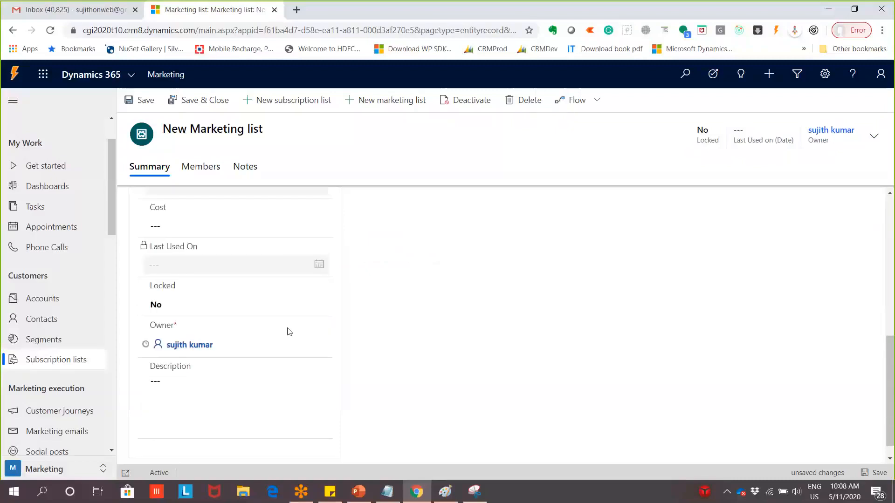
scroll(288, 329, "up", 3)
scroll(289, 332, "up", 5)
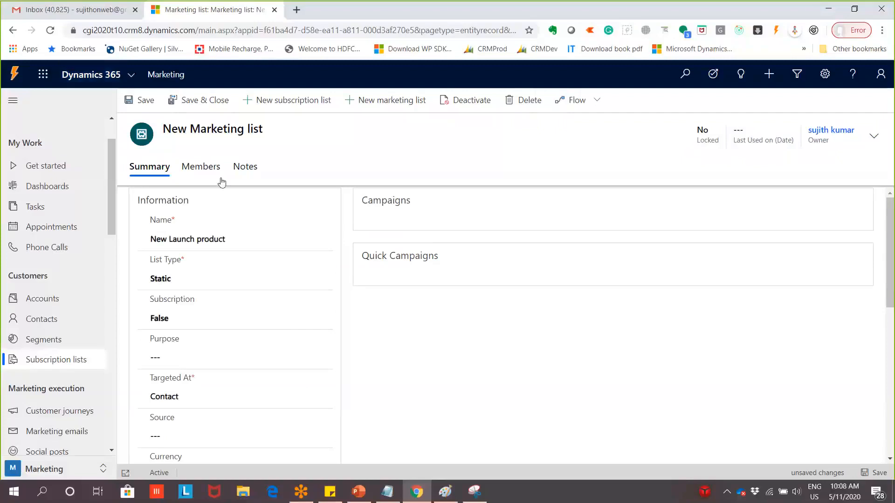
left_click(201, 167)
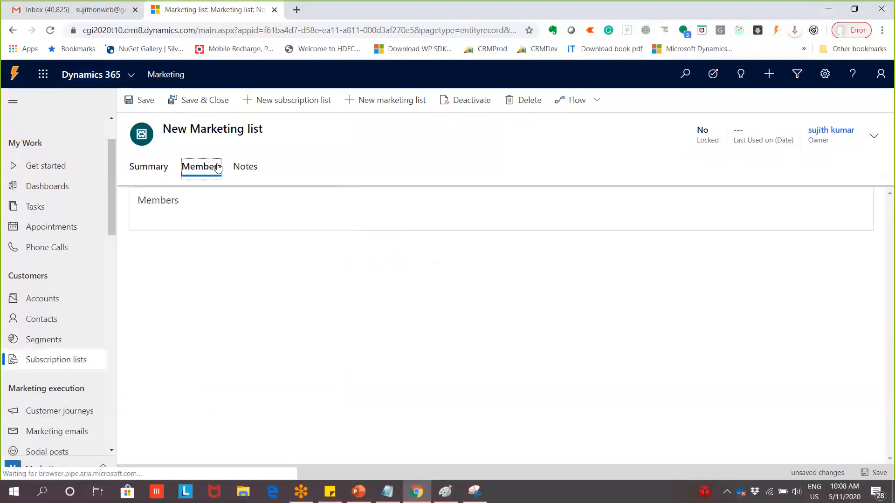
left_click(155, 168)
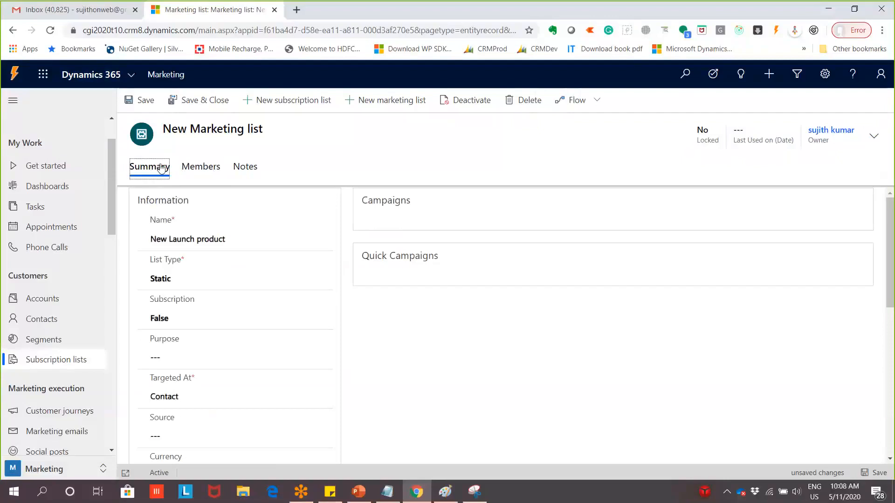
left_click(129, 102)
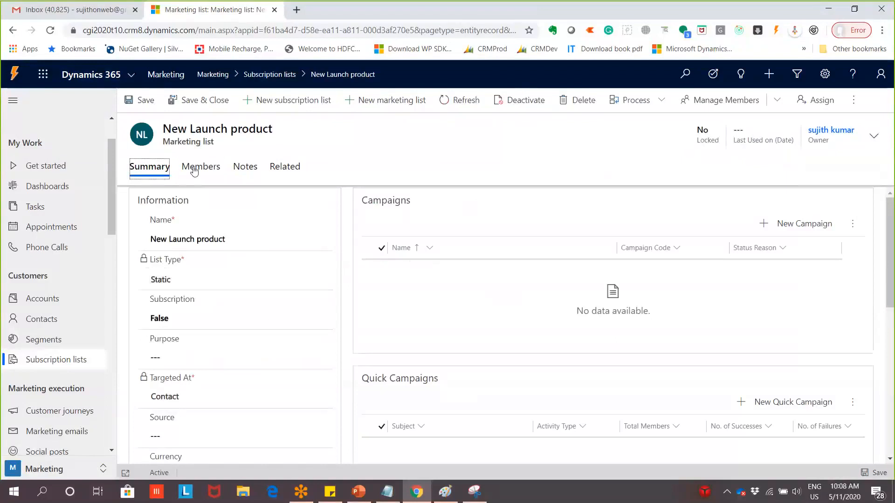
Use Add Existing Contact to pick contacts from All records and add them as members
left_click(193, 174)
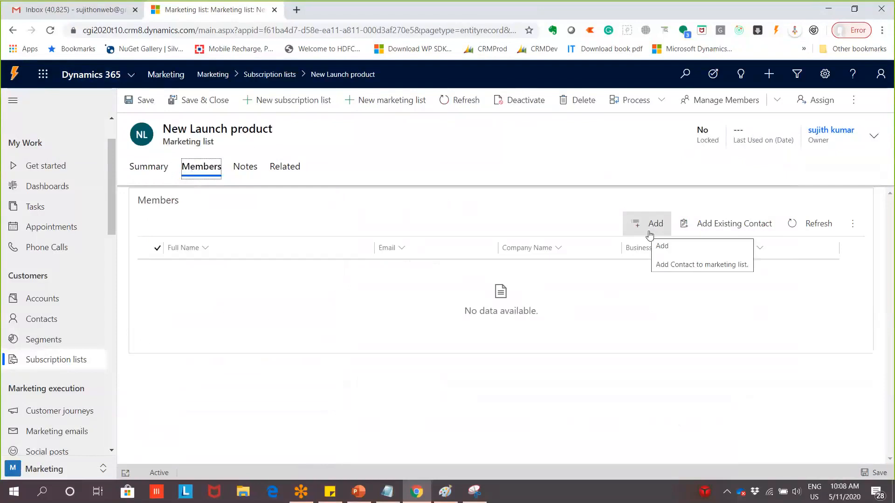
left_click(710, 229)
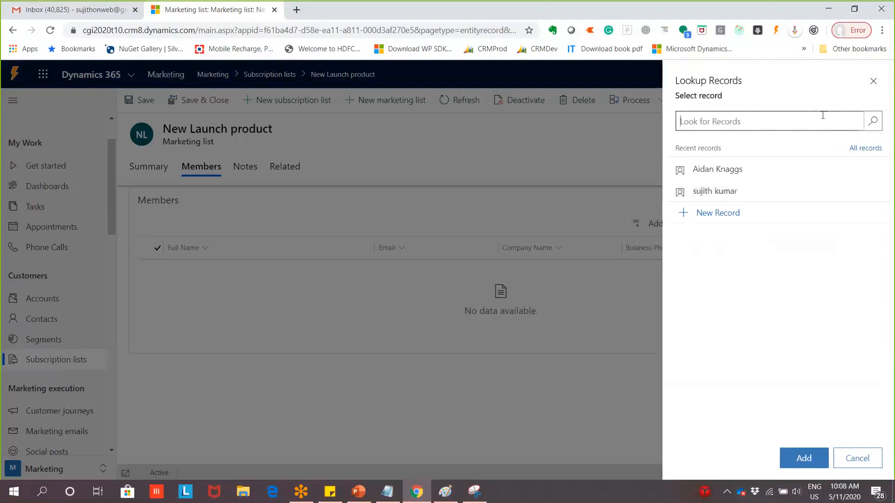
left_click(873, 122)
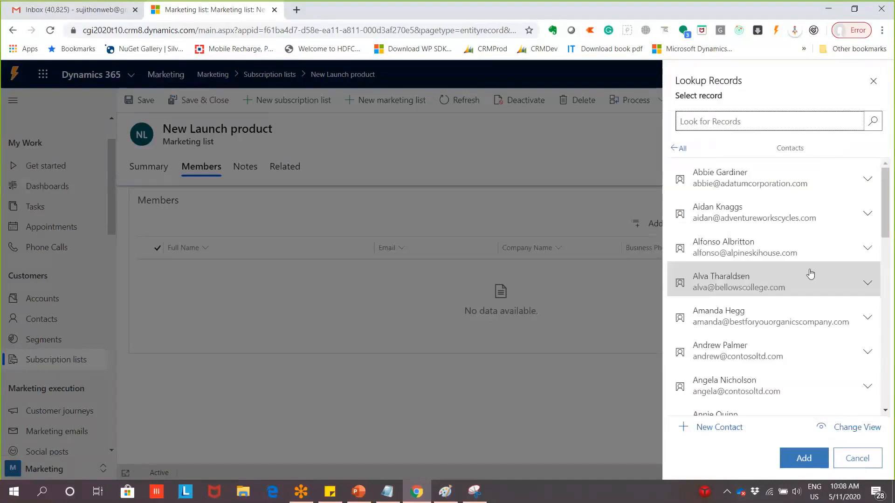
left_click(828, 186)
left_click(756, 219)
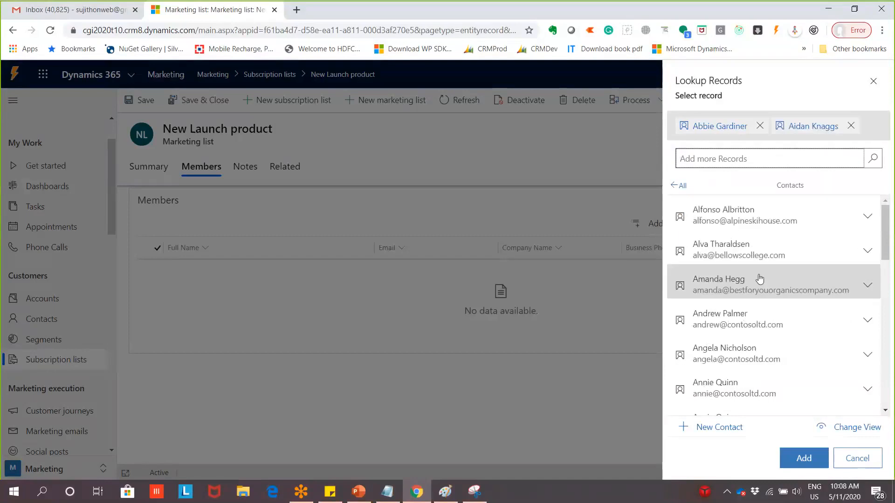
scroll(786, 345, "down", 5)
scroll(786, 346, "down", 3)
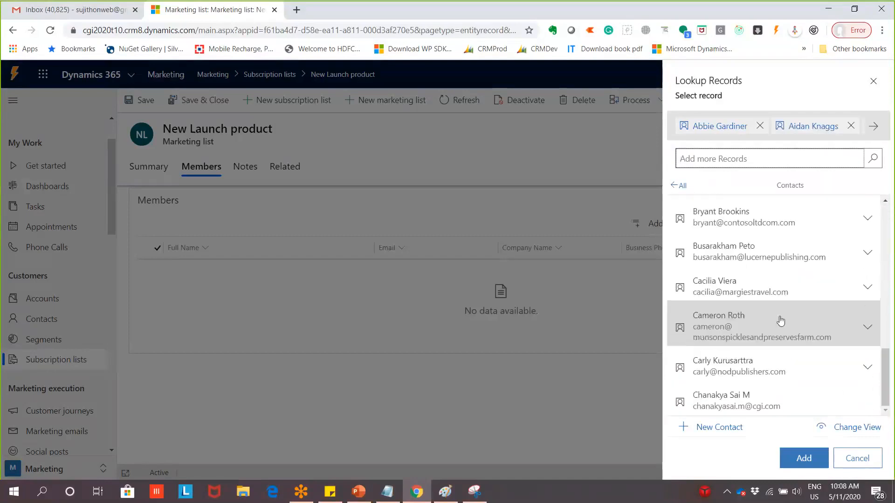
left_click(781, 321)
left_click(780, 360)
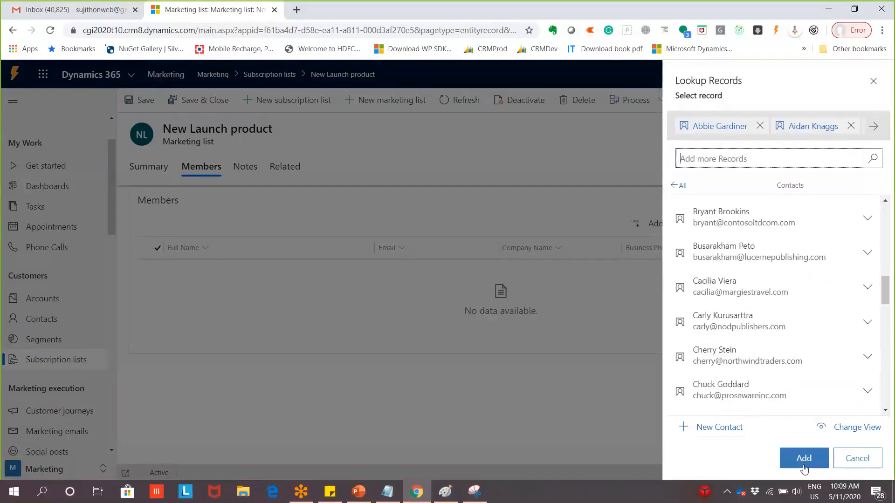
left_click(804, 458)
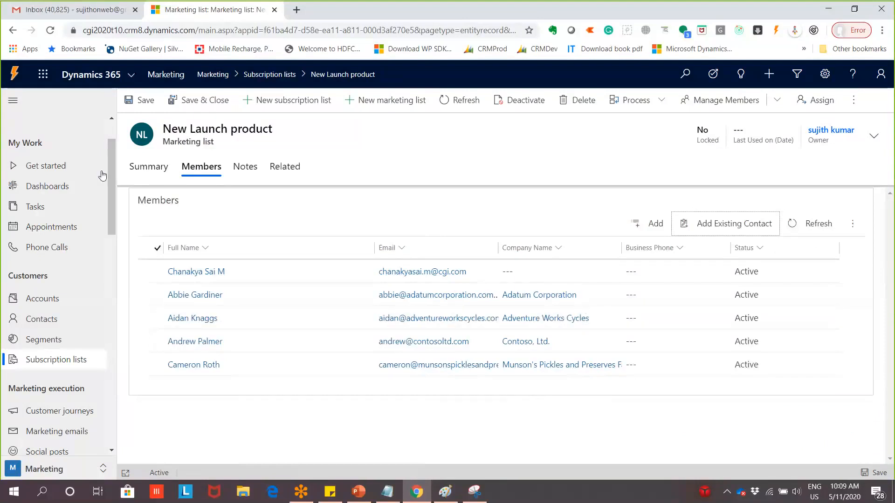
Return to the list's Summary tab and review the empty Campaigns and Quick Campaigns sections
left_click(148, 167)
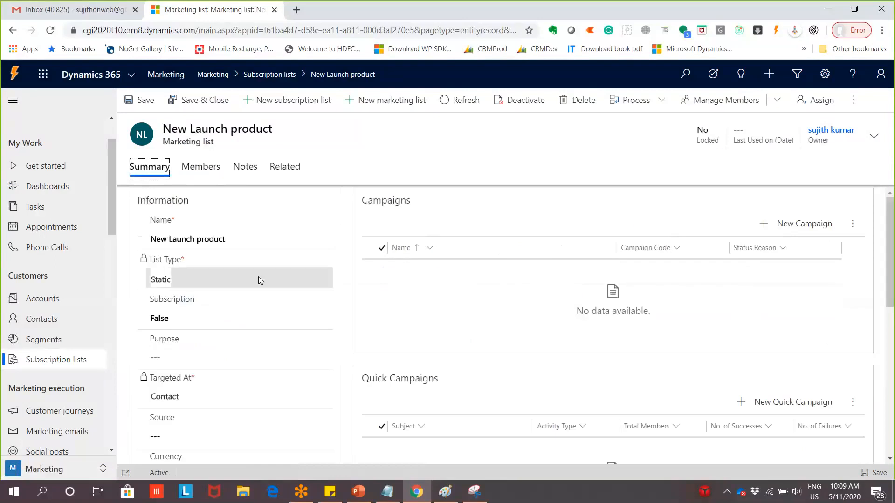
scroll(273, 333, "down", 1)
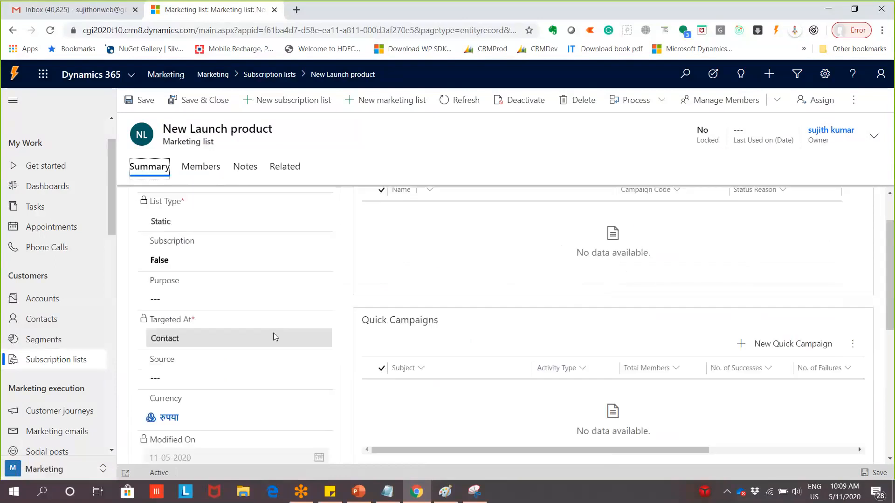
scroll(283, 324, "up", 1)
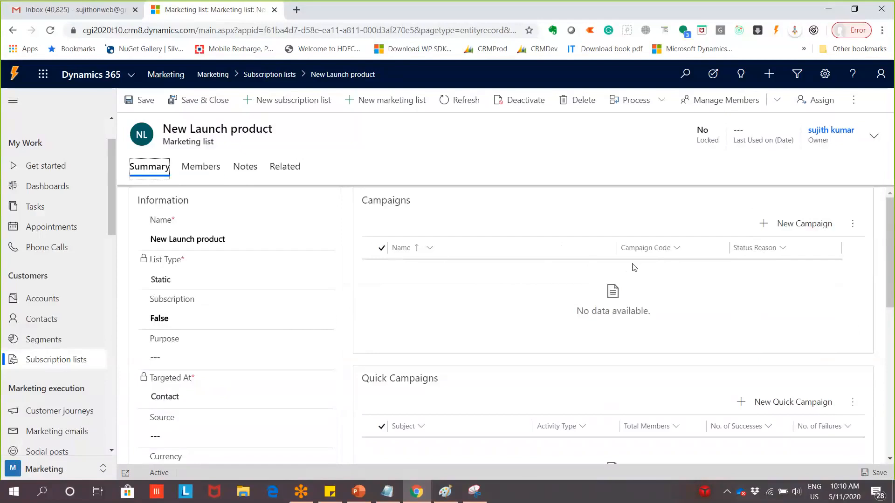
Open a blank New Campaign form, then maximize Snipping Tool showing the marketing segment icon
left_click(782, 227)
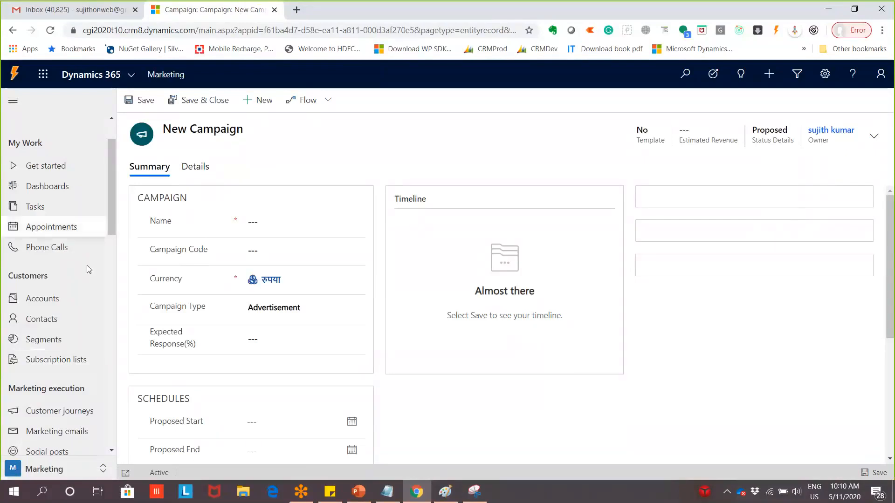
scroll(87, 265, "down", 3)
scroll(123, 265, "down", 3)
scroll(122, 261, "up", 3)
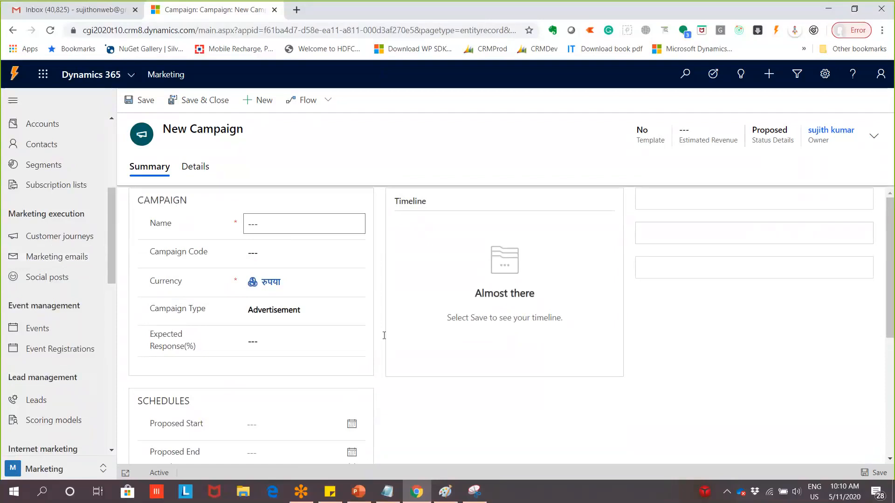
left_click(476, 491)
left_click(500, 131)
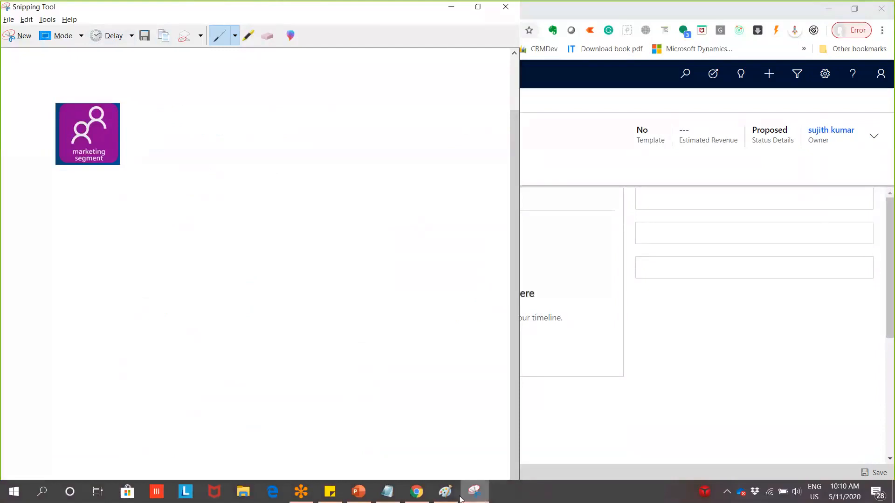
Draw a rectangle near the top of the Paint diagram
left_click(446, 492)
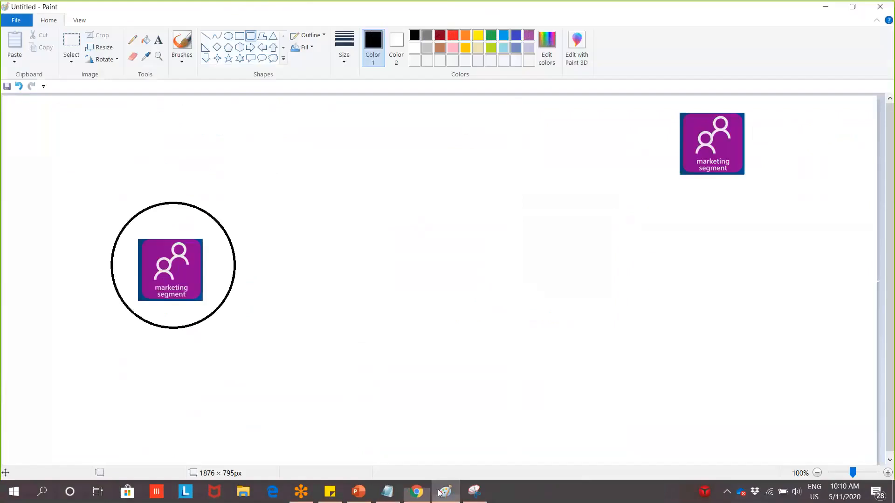
left_click(240, 36)
left_click_drag(259, 113, 422, 188)
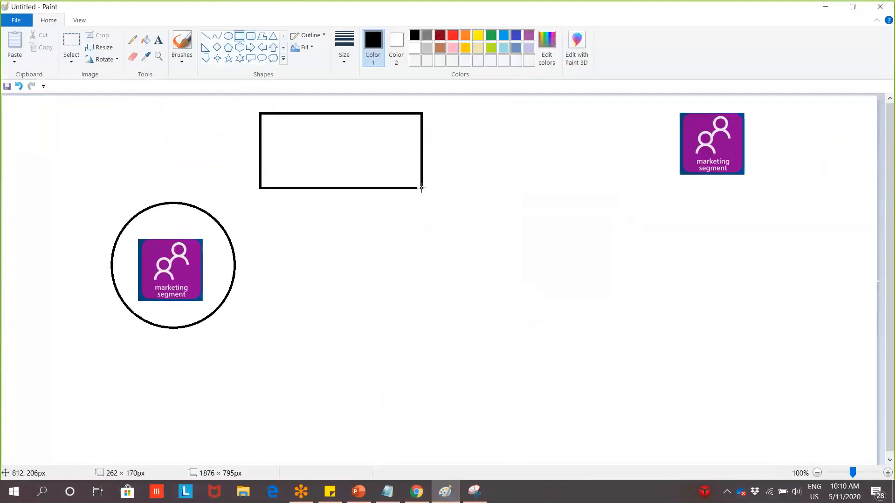
Label the rectangle 'Campaign 1', fixing the misspelling
left_click(158, 40)
left_click(290, 134)
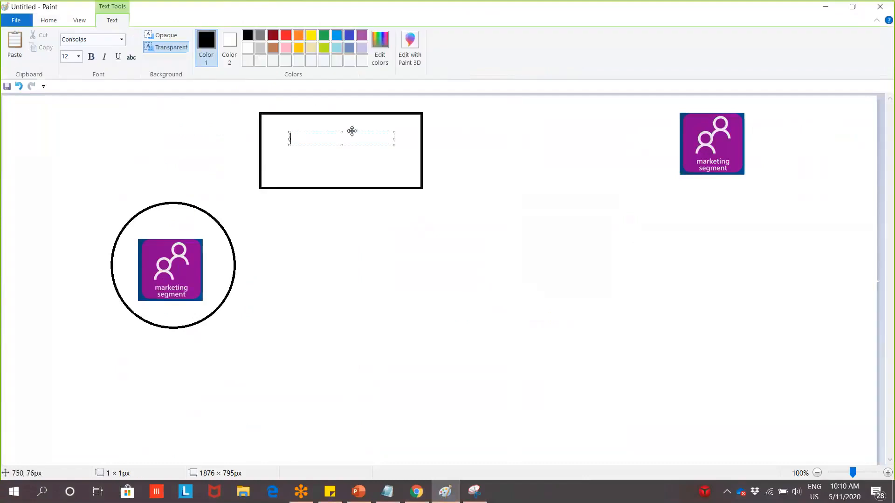
type("Campign 1")
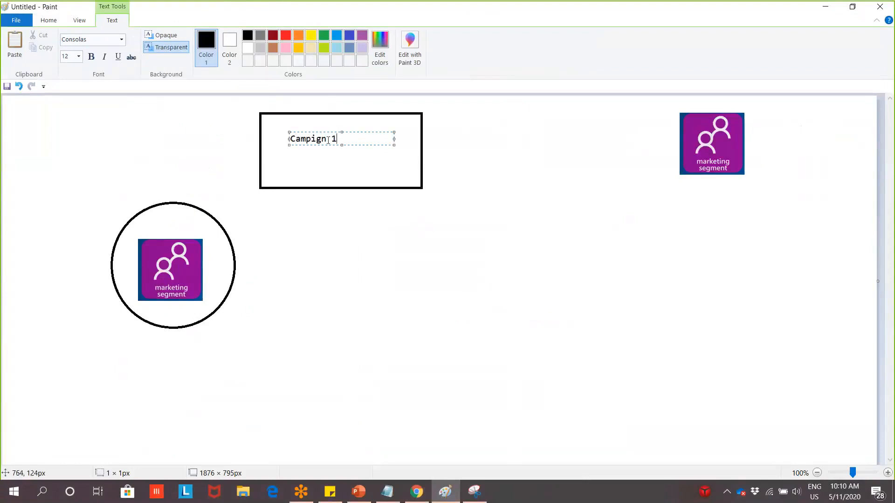
left_click(311, 140)
type("a")
left_click(243, 261)
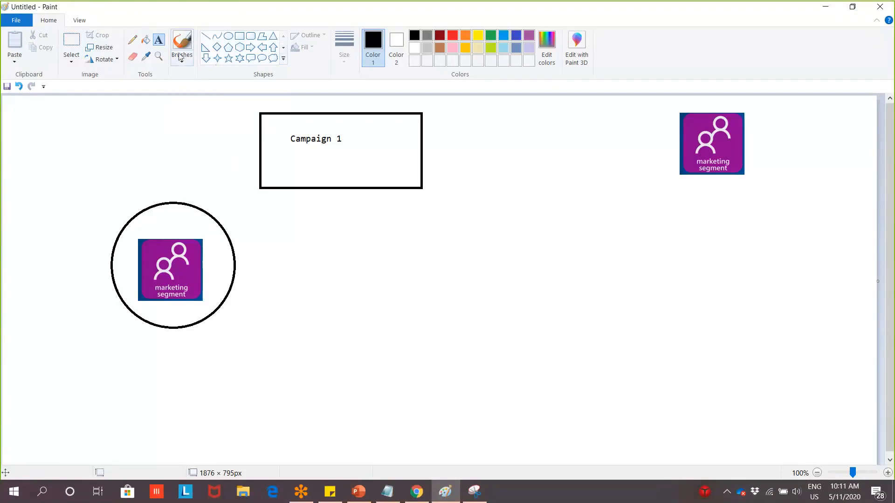
left_click(228, 36)
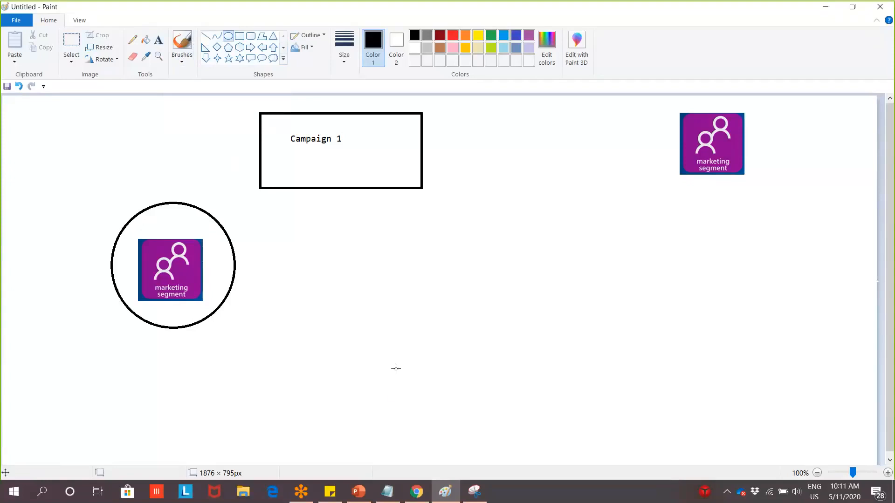
Draw three ellipses along the bottom of the diagram
left_click_drag(390, 352, 447, 397)
left_click_drag(528, 352, 616, 391)
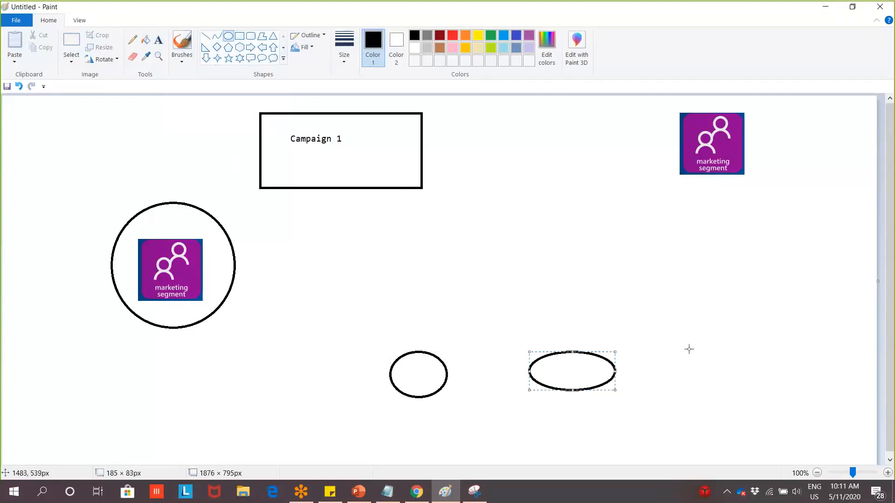
left_click_drag(688, 349, 768, 396)
Label the three ellipses MP1, MP2 and Mp3
left_click(159, 40)
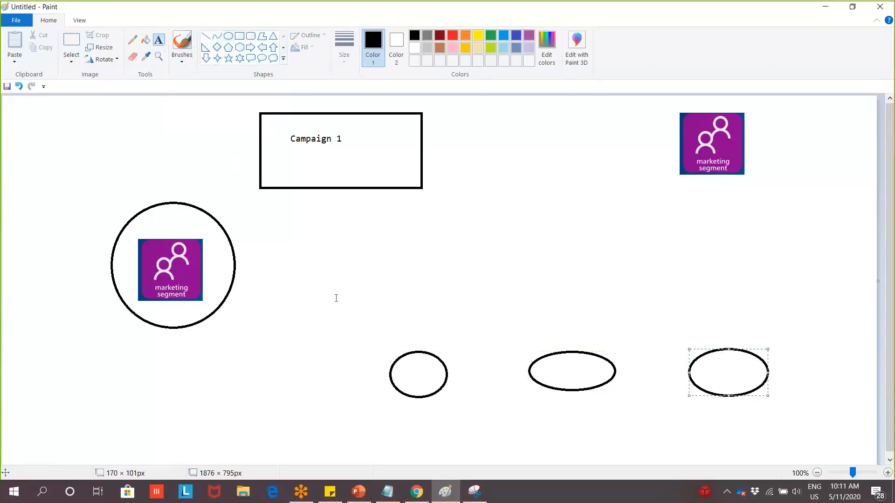
left_click(397, 336)
type("M1")
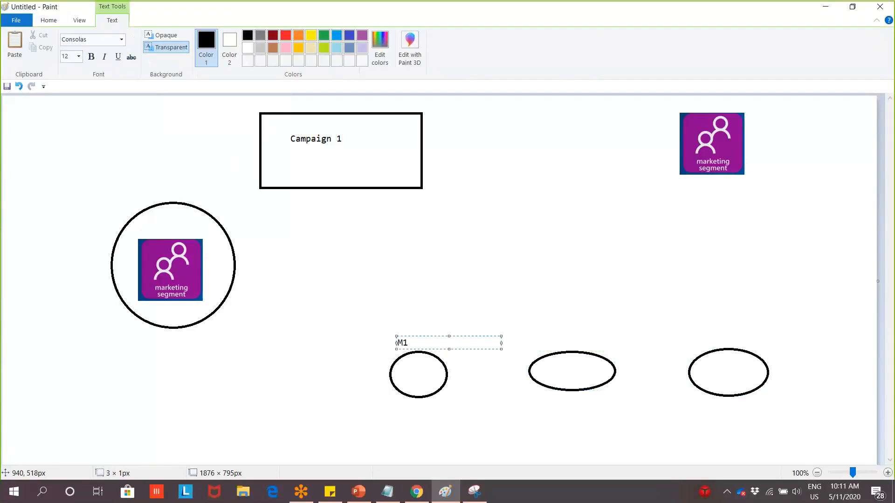
key("BackSpace")
type("P1")
left_click(534, 335)
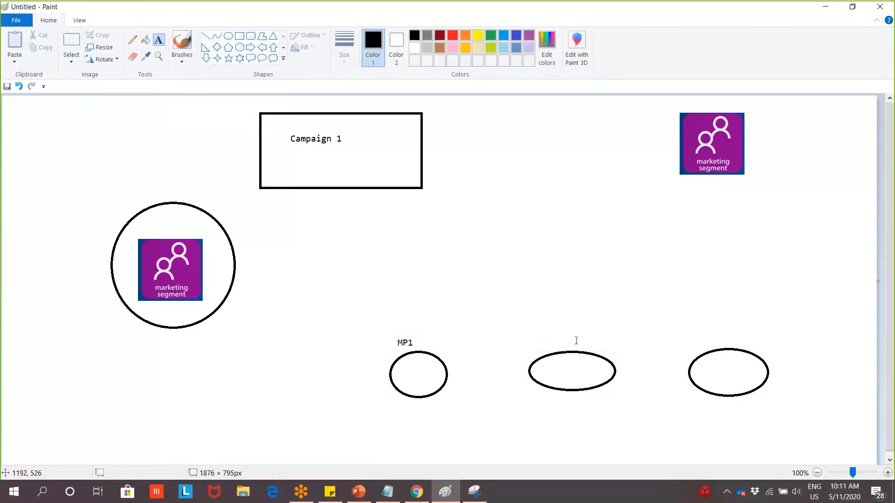
left_click(547, 345)
left_click(550, 334)
left_click(550, 338)
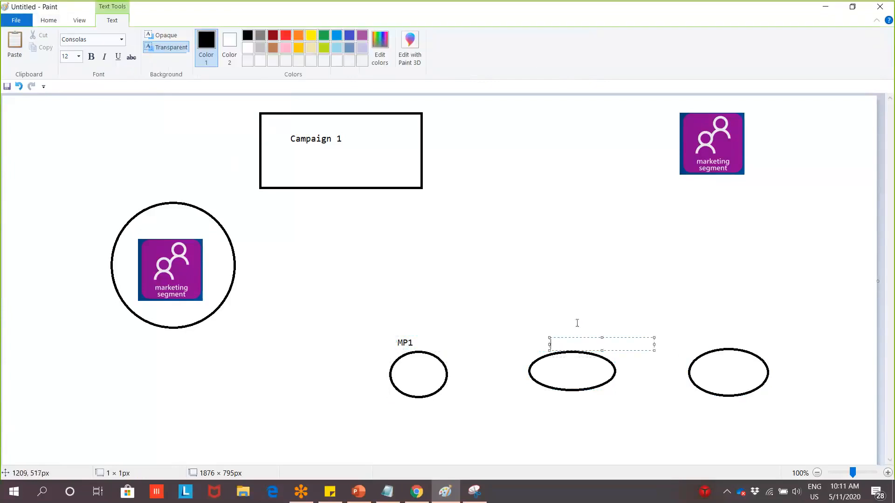
type("MP2")
left_click(710, 339)
left_click(714, 339)
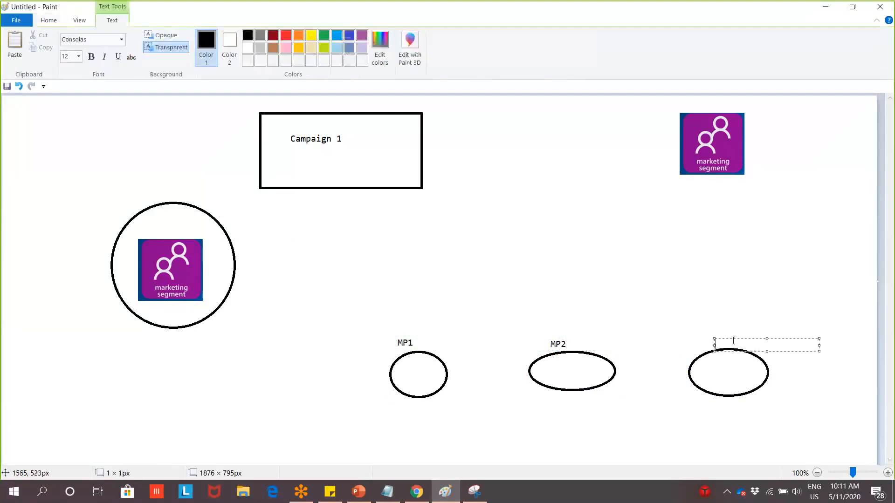
type("Mp3")
left_click(665, 296)
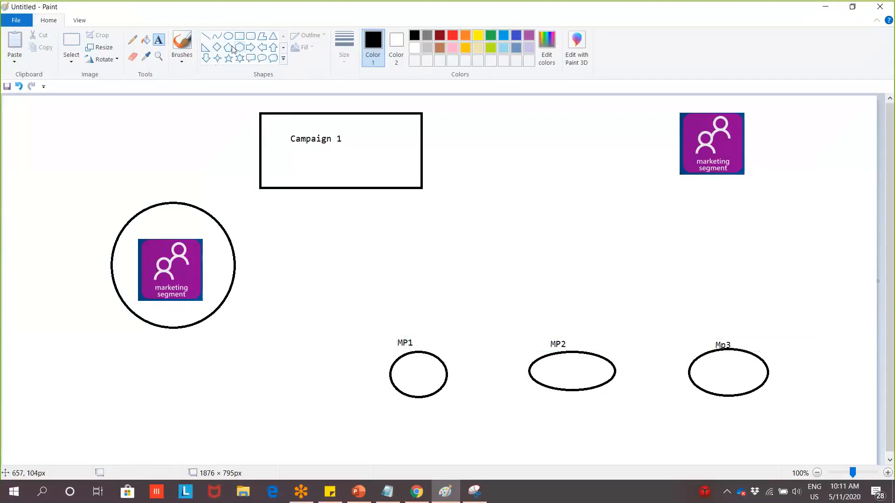
left_click(251, 35)
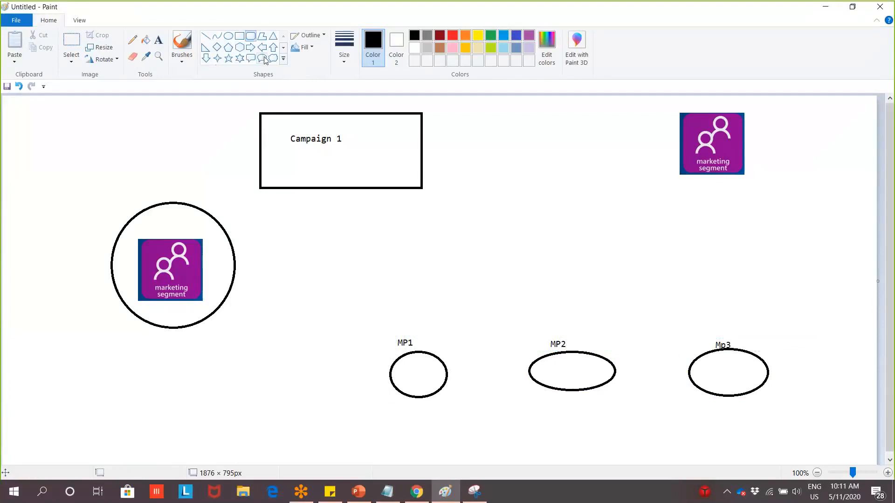
Add a rounded box labelled 'Phonecalls' to the right of Campaign 1
left_click_drag(439, 130, 504, 170)
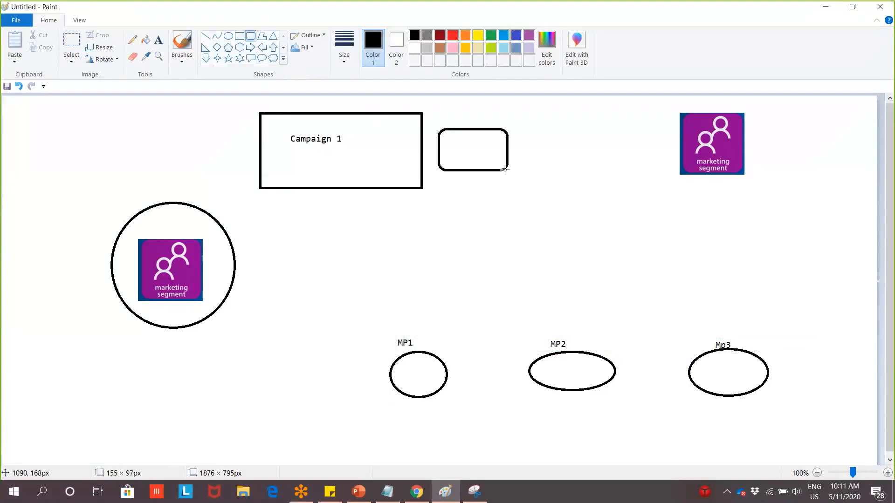
left_click(158, 40)
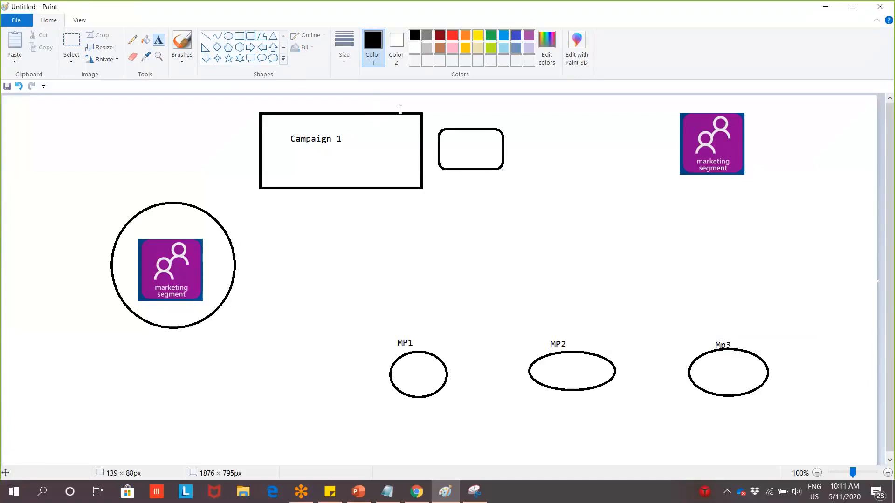
left_click(459, 142)
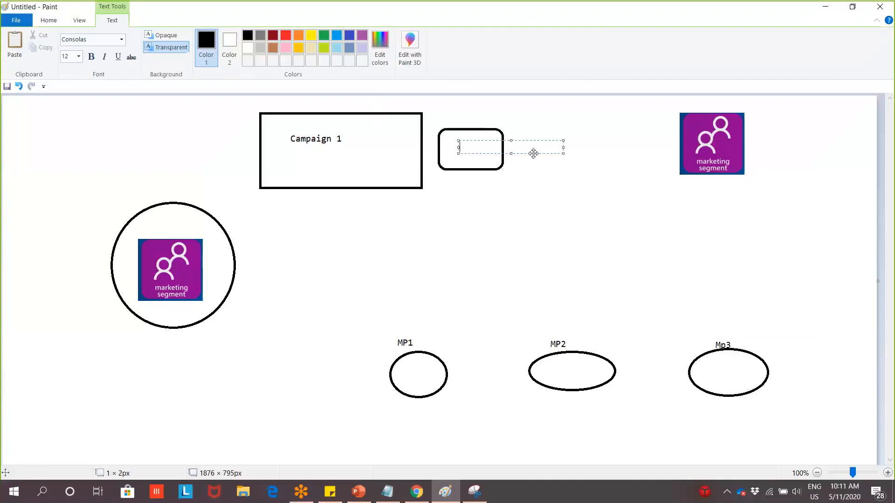
type("PhoneCall")
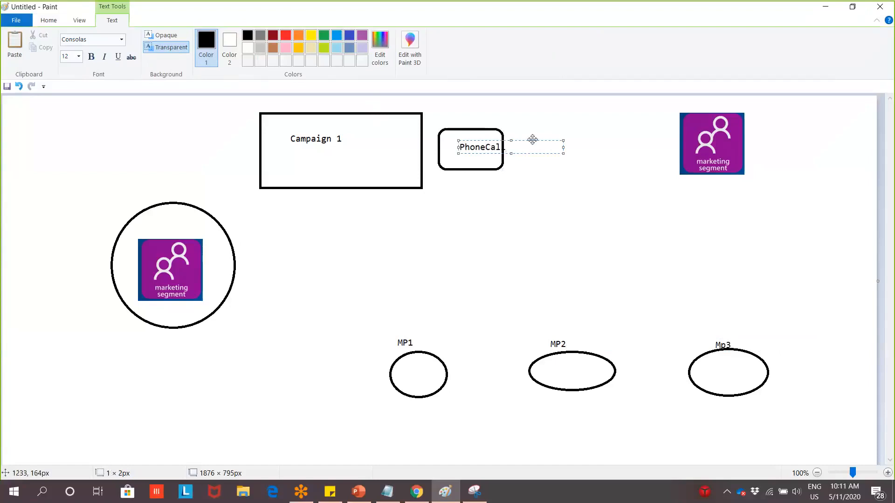
type("s")
left_click(522, 138)
left_click(513, 143)
left_click(499, 204)
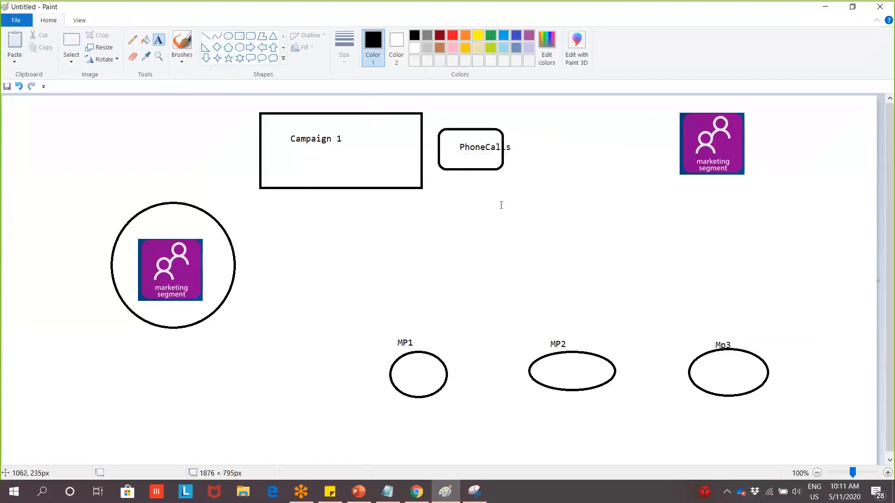
key("ctrl+z")
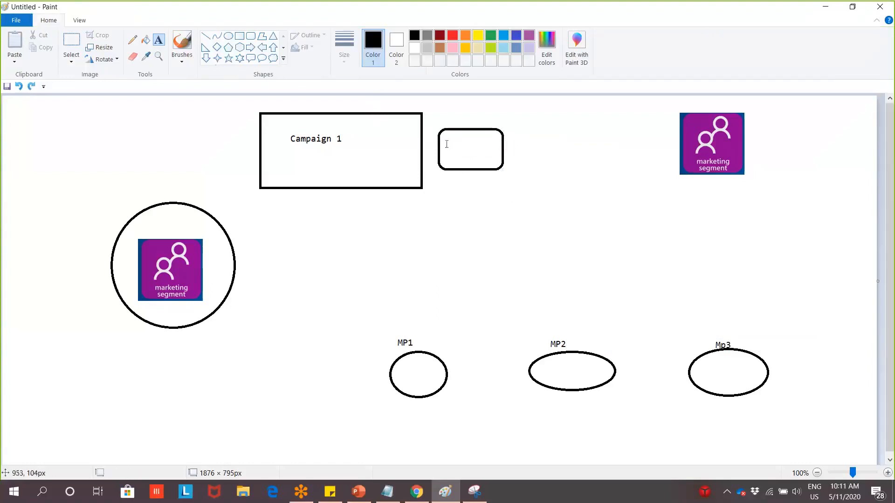
left_click(447, 144)
type("Phone")
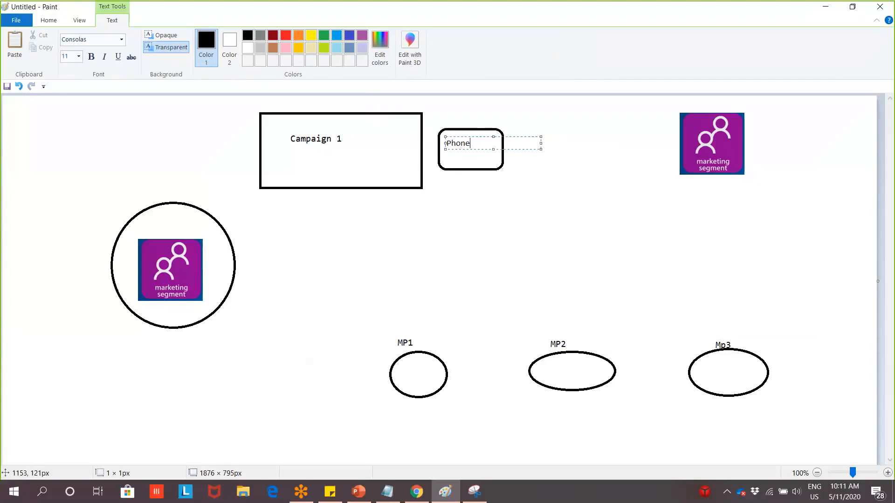
type("calls")
left_click(481, 191)
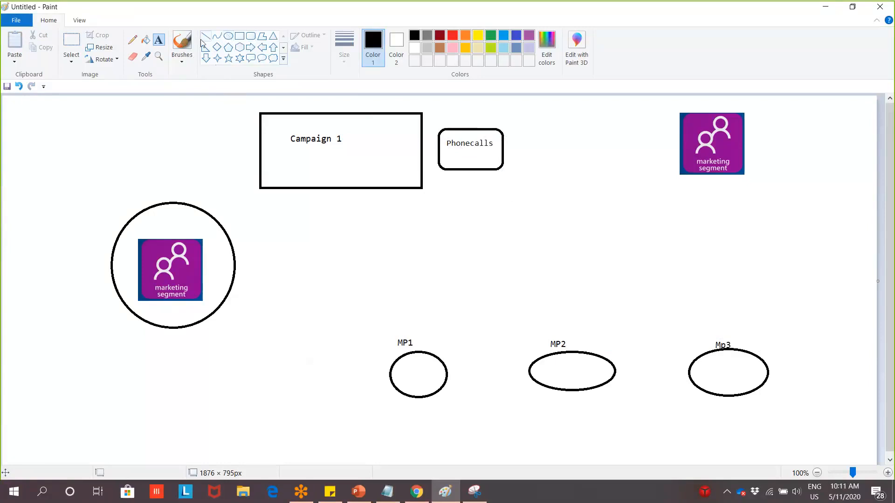
Draw an ellipse below the Phonecalls box and label it 'Emails'
left_click(230, 36)
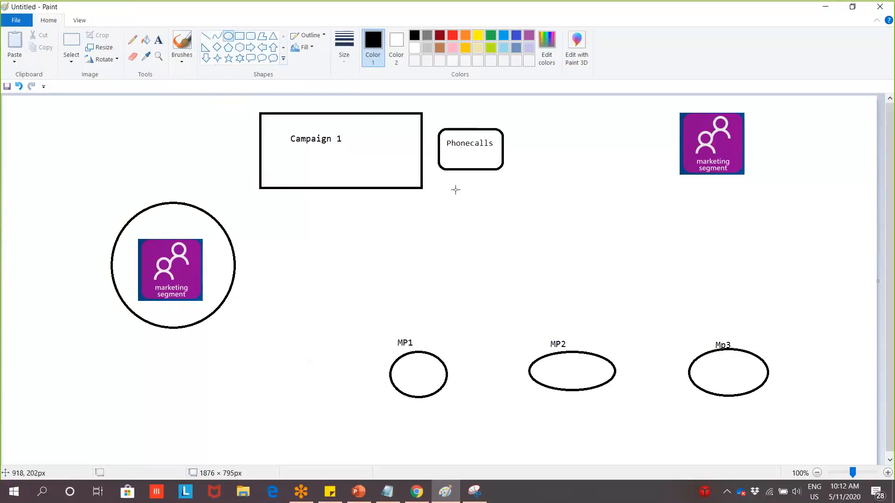
left_click_drag(435, 187, 506, 221)
left_click_drag(490, 203, 490, 195)
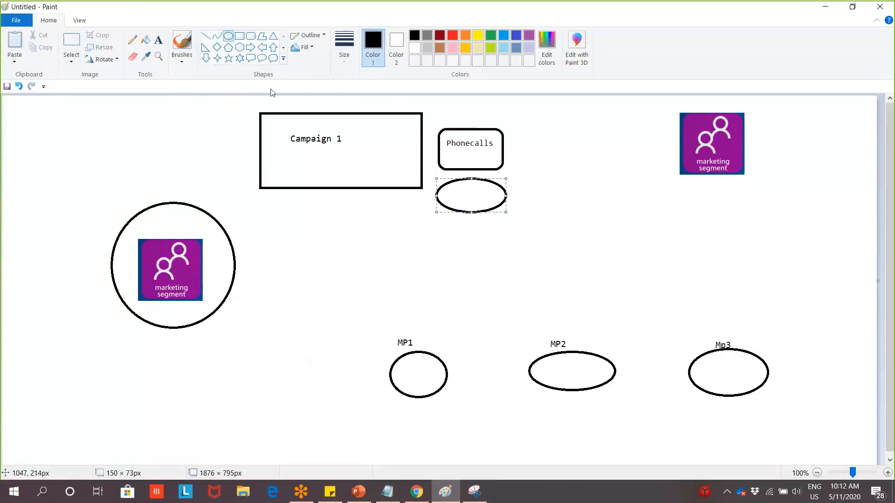
left_click(159, 41)
left_click(451, 188)
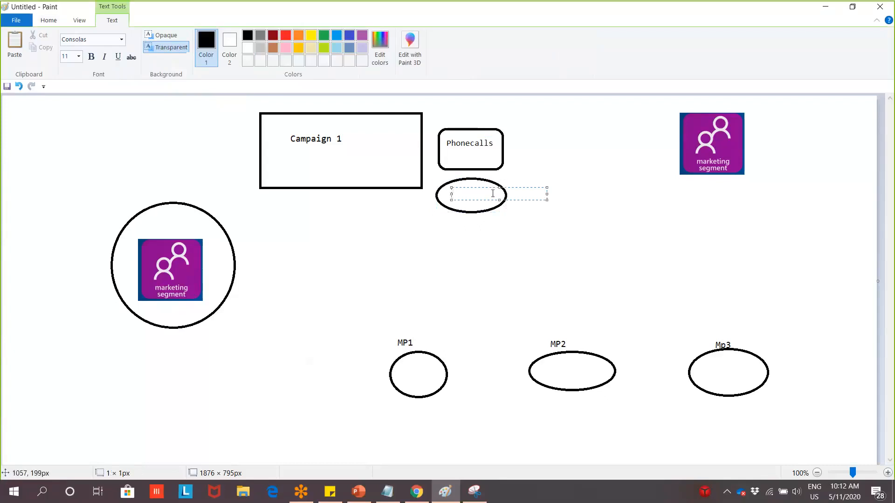
type("Emails")
left_click(458, 262)
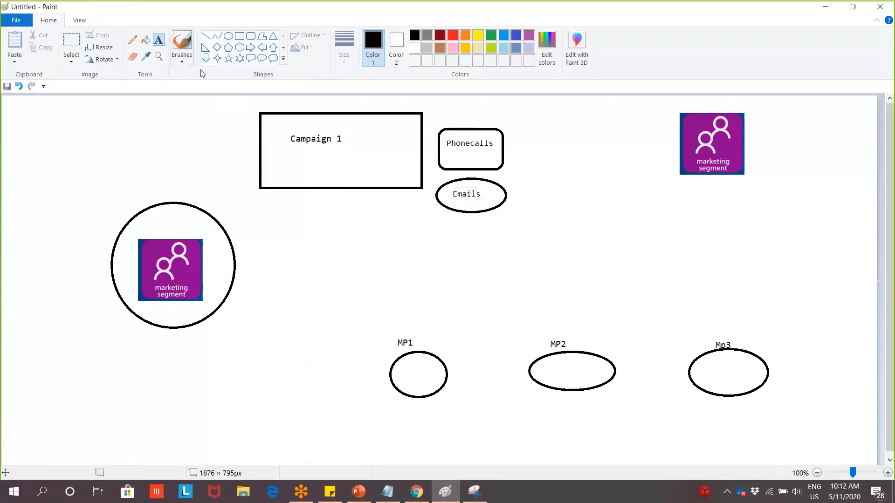
Move the left part of the diagram about 218px to the left
left_click(71, 42)
left_click_drag(49, 97, 651, 389)
left_click_drag(595, 343, 582, 337)
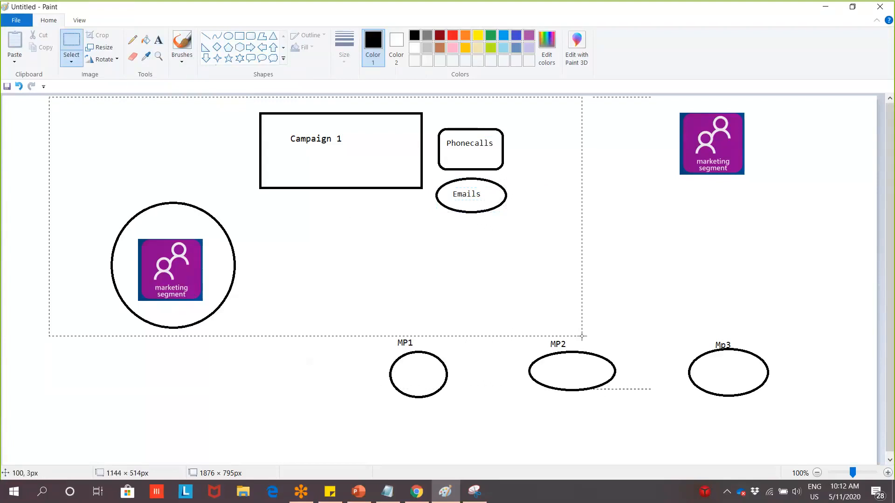
left_click_drag(312, 270, 211, 271)
left_click(629, 256)
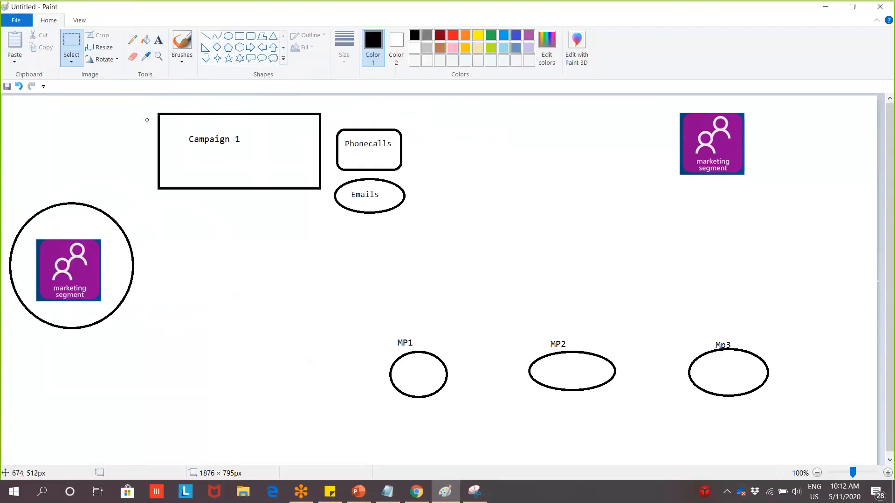
Draw three straight lines branching down from the segment icon
left_click(206, 36)
mouse_move(48, 297)
left_mouse_down()
mouse_move(0, 379)
mouse_move(87, 365)
mouse_move(61, 297)
mouse_move(102, 364)
mouse_move(104, 387)
left_mouse_up()
left_click(118, 347)
left_click_drag(97, 301, 149, 381)
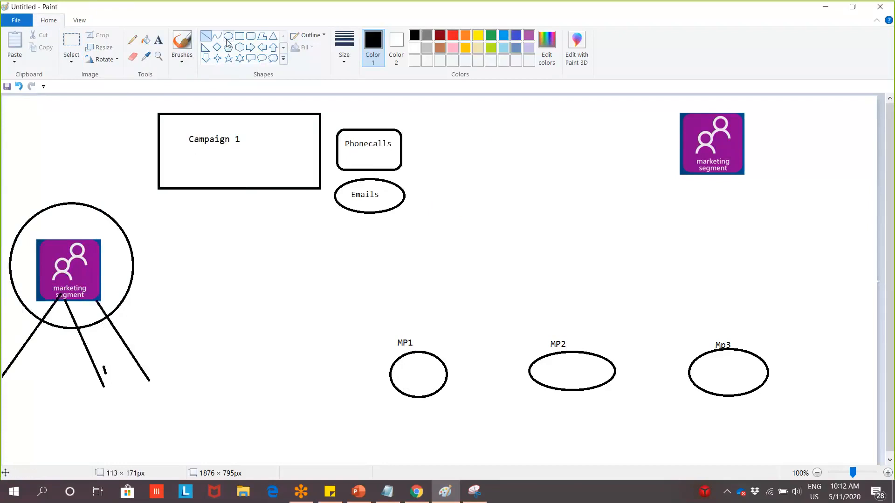
Label the ends of the three lines C1, C2 and C3
left_click(158, 40)
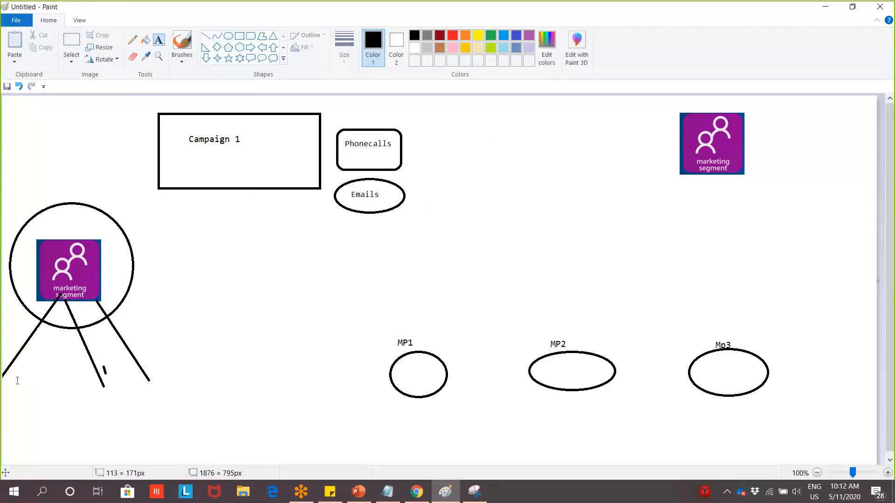
left_click(5, 389)
type("C1")
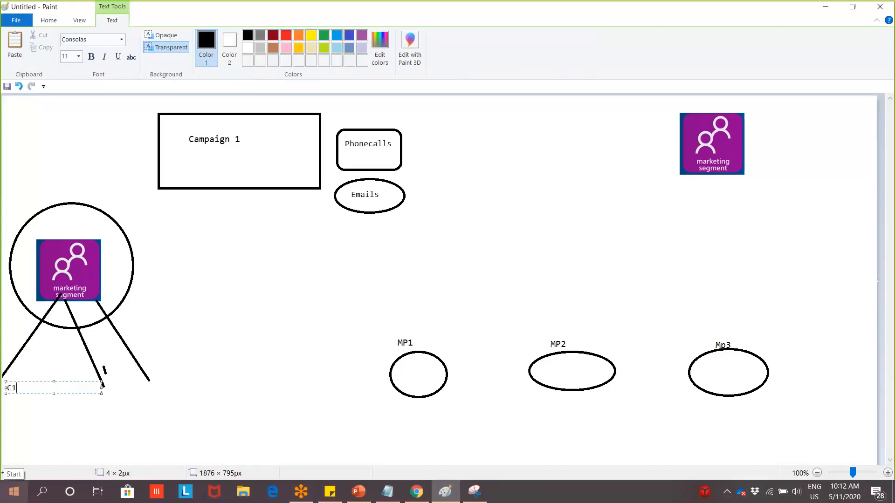
left_click(103, 398)
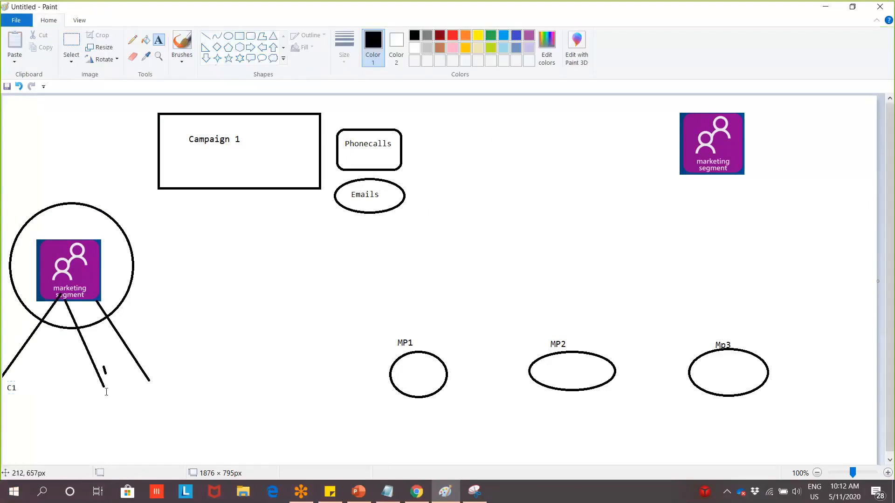
left_click(99, 390)
type("C2")
left_click(208, 402)
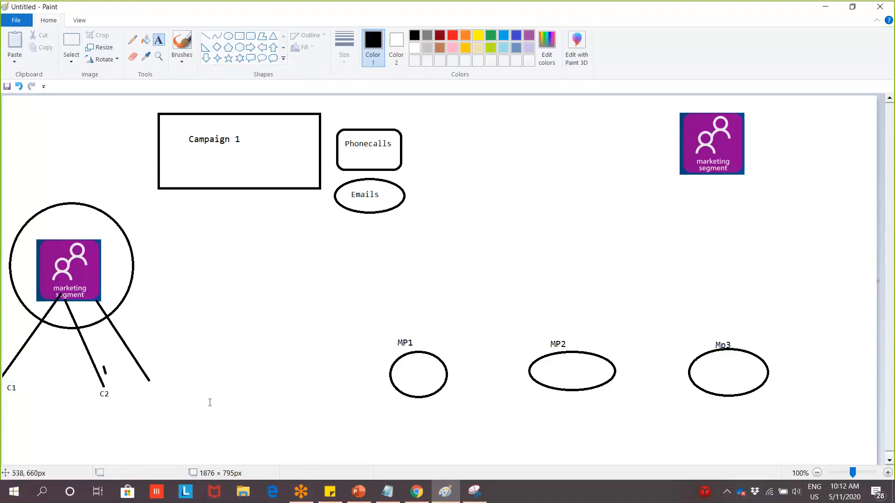
left_click(159, 385)
type("C3")
left_click(278, 436)
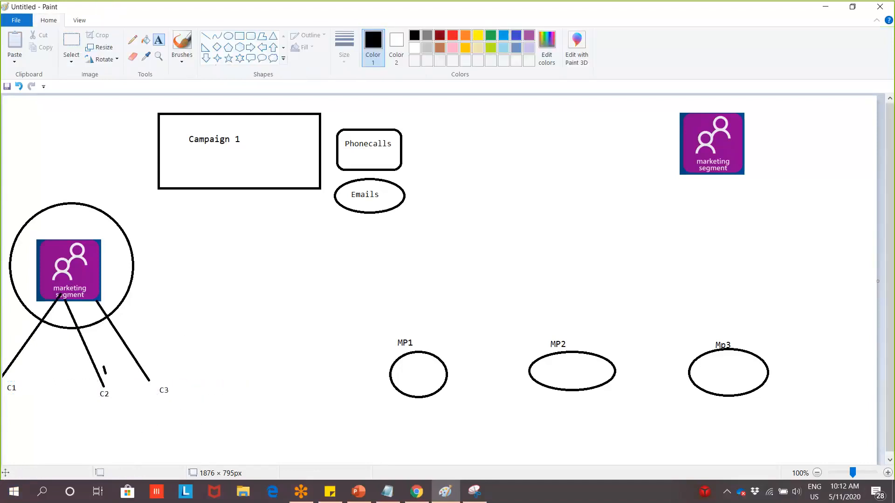
Draw a freehand loop grouping C1, C2 and C3
left_click(132, 40)
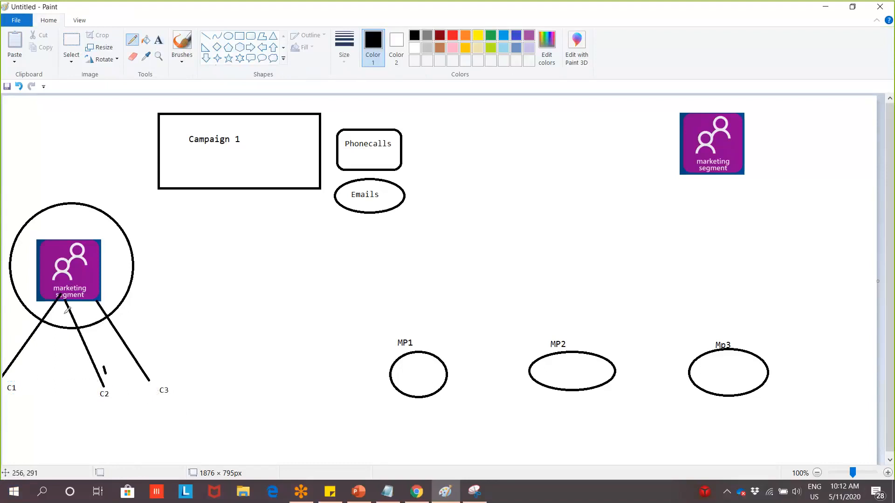
left_click(33, 384)
mouse_move(182, 423)
left_mouse_down()
mouse_move(2, 413)
mouse_move(55, 372)
mouse_move(195, 402)
mouse_move(166, 430)
left_mouse_up()
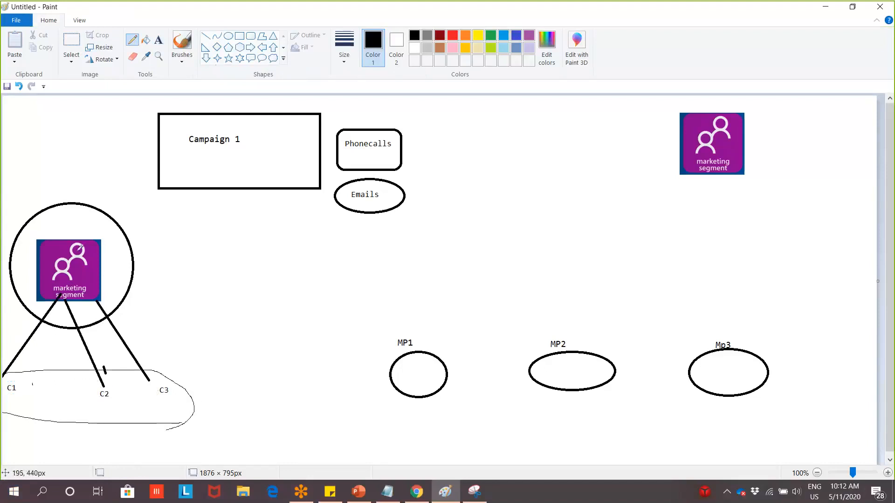
Start a text box near Campaign 1, then dismiss it empty
left_click(158, 39)
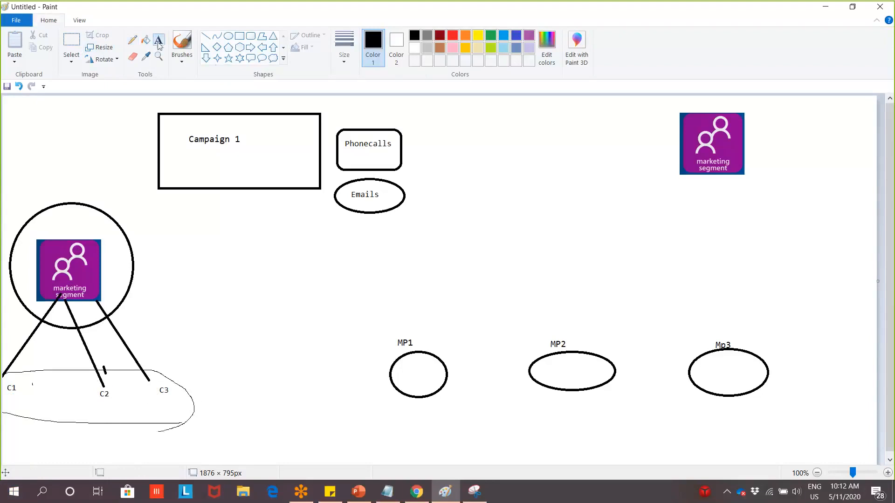
left_click(189, 230)
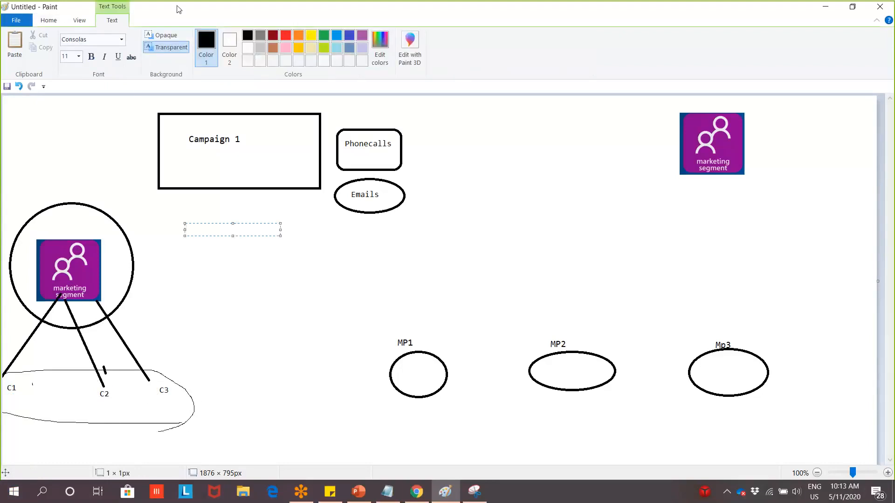
left_click(50, 18)
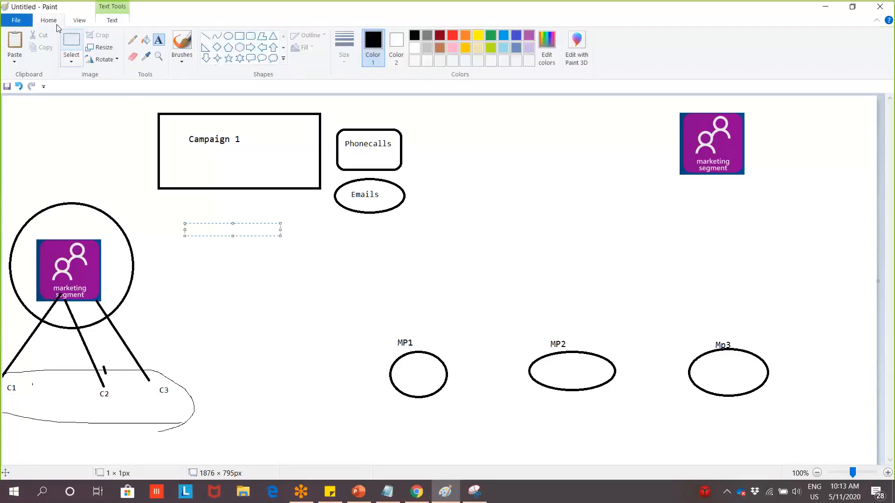
left_click(189, 180)
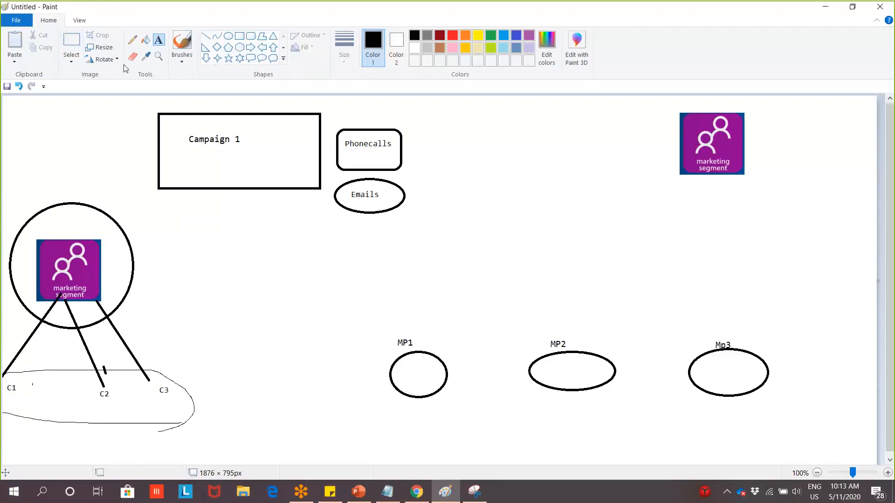
Draw connector lines from Campaign 1 to the segment circle and Phonecalls, then select the Phonecalls box
left_click(251, 47)
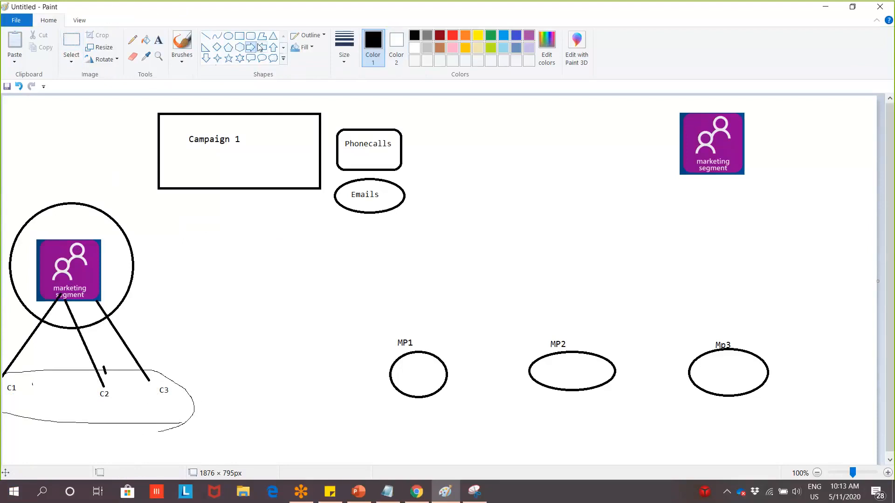
left_click_drag(170, 150, 88, 228)
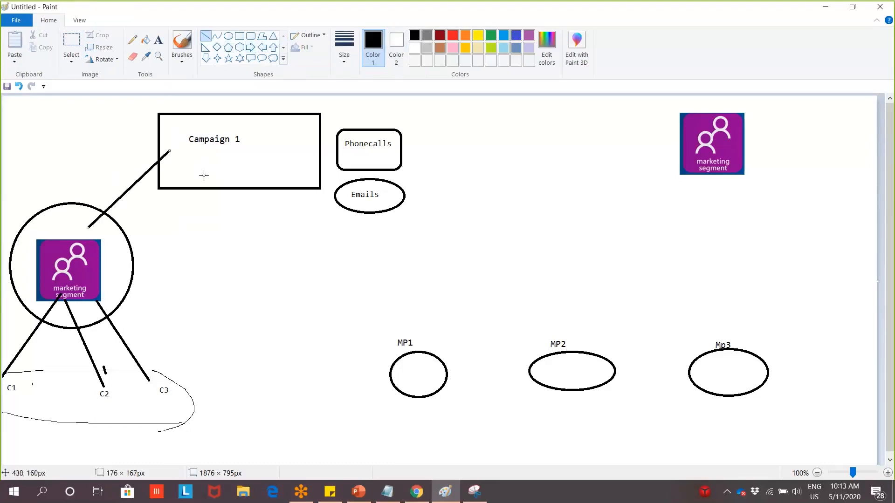
left_click_drag(306, 156, 342, 184)
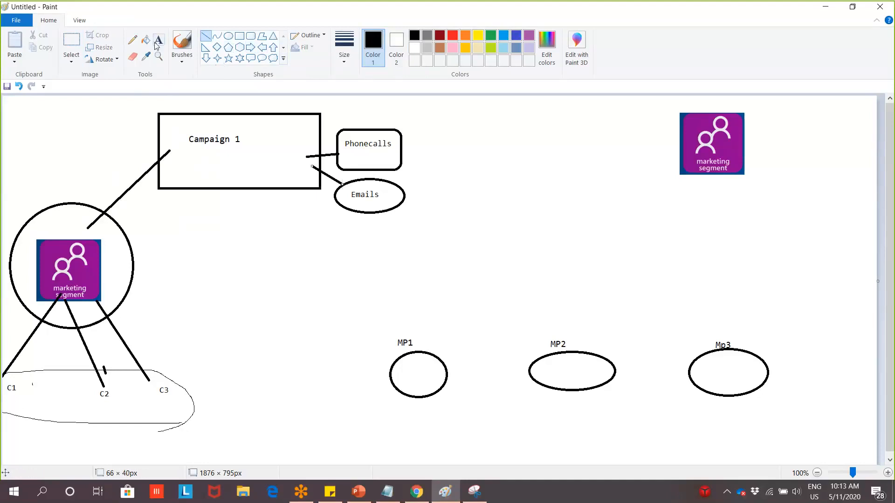
left_click(77, 47)
left_click_drag(411, 178, 14, 456)
Place copies of the Phonecalls box under C1, C2 and C3
left_click(426, 177)
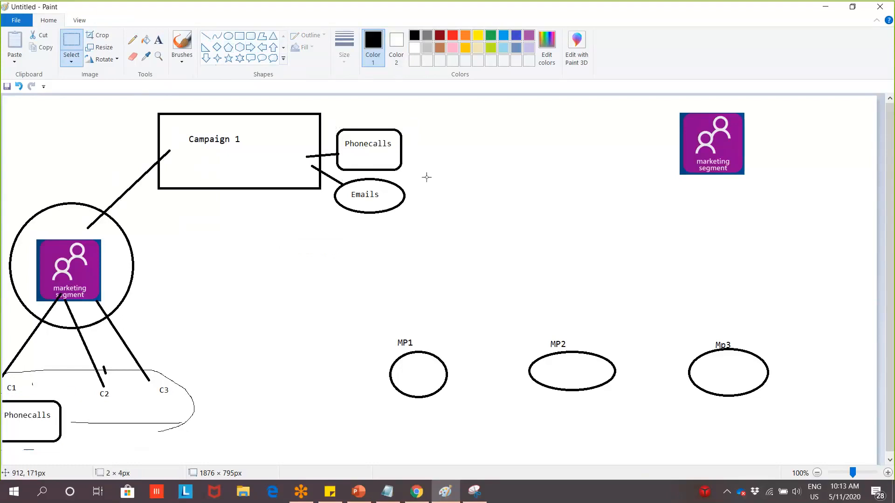
left_click_drag(427, 177, 107, 421)
left_click_drag(433, 180, 332, 123)
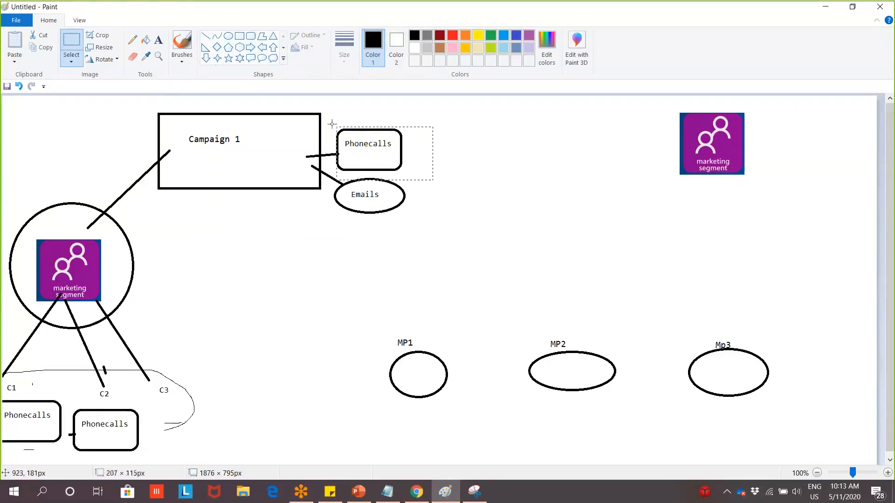
left_click_drag(419, 172, 332, 122)
left_click_drag(365, 154, 192, 416)
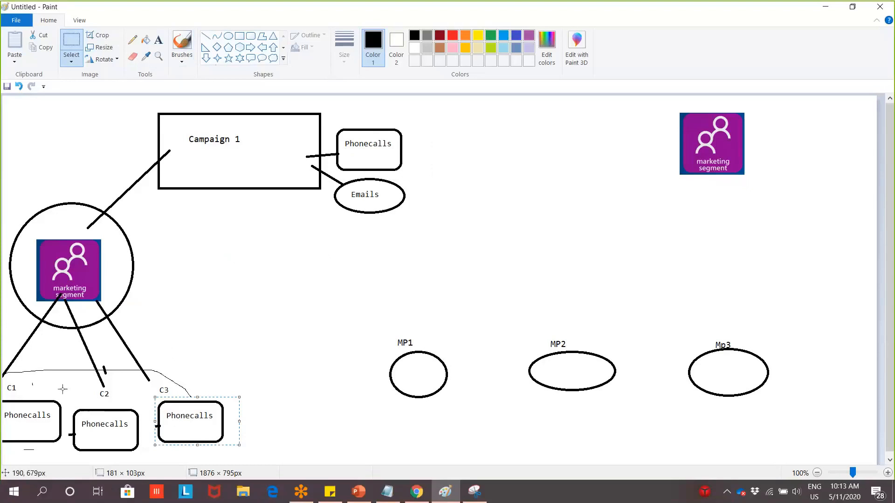
Draw a red straight line from the top Phonecalls box down to C3
left_click(206, 36)
left_click(452, 35)
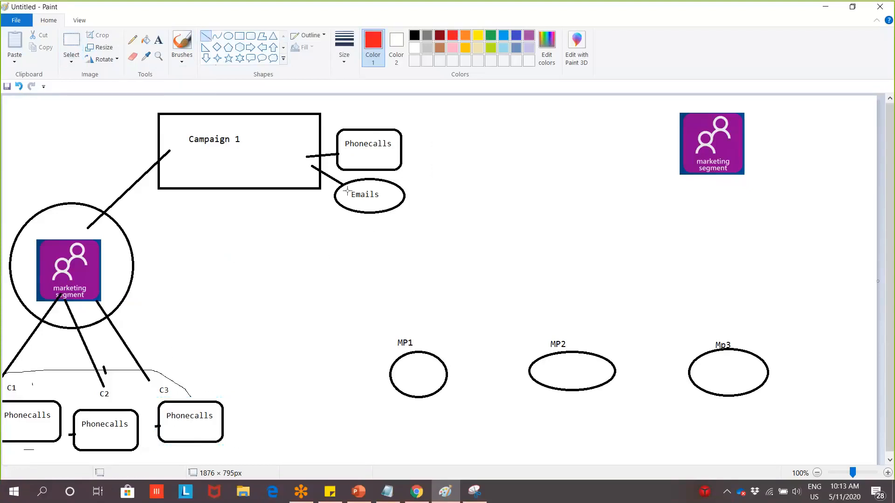
mouse_move(356, 165)
left_mouse_down()
mouse_move(178, 381)
mouse_move(158, 368)
left_mouse_up()
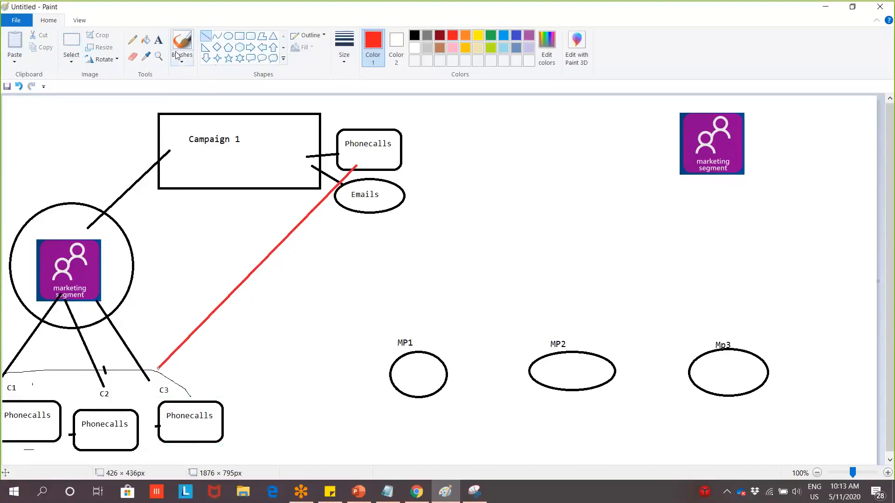
Label the red line 'Distribution' in red text
left_click(159, 40)
left_click(201, 300)
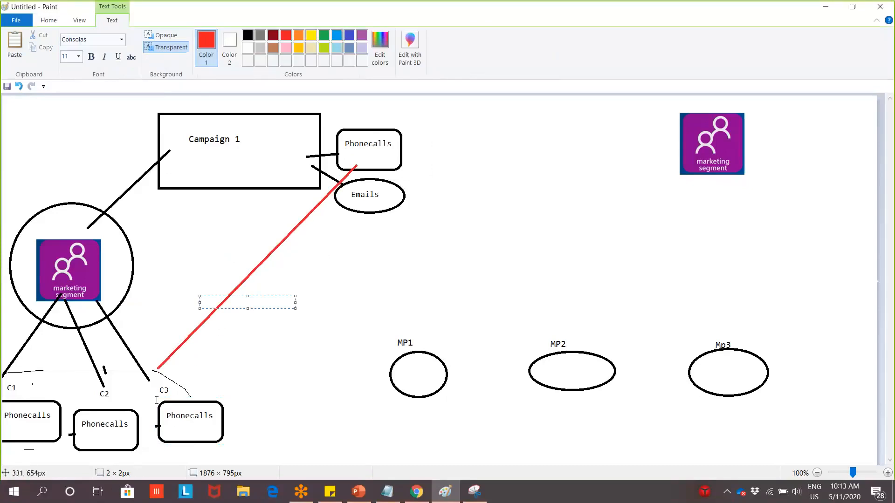
type("Distribution")
left_click(323, 311)
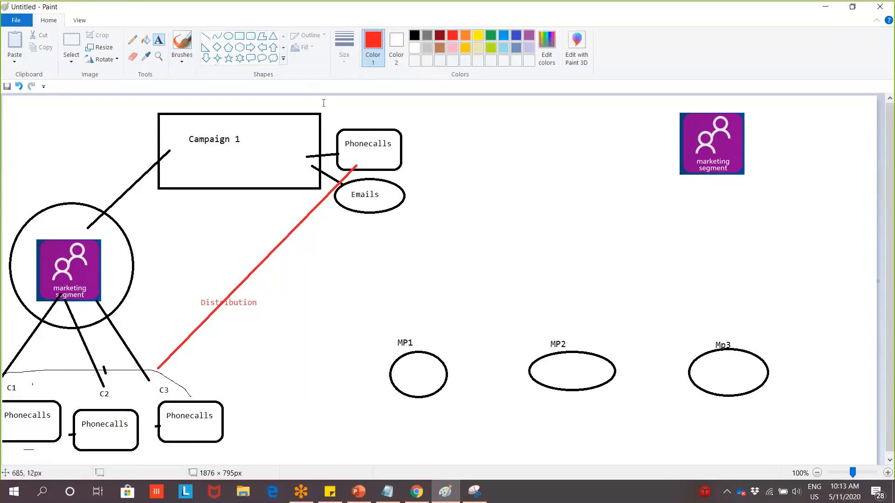
Add the red heading 'Activites' above the Phonecalls box
left_click(341, 108)
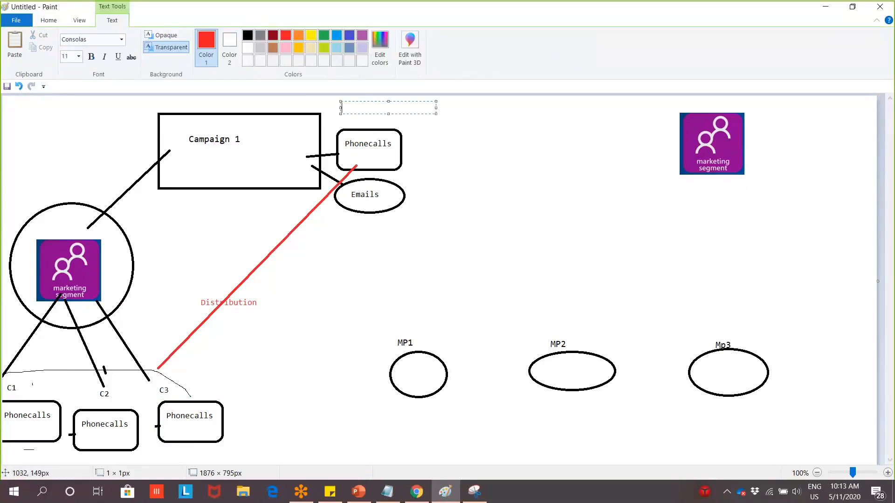
type("Activites")
left_click(764, 255)
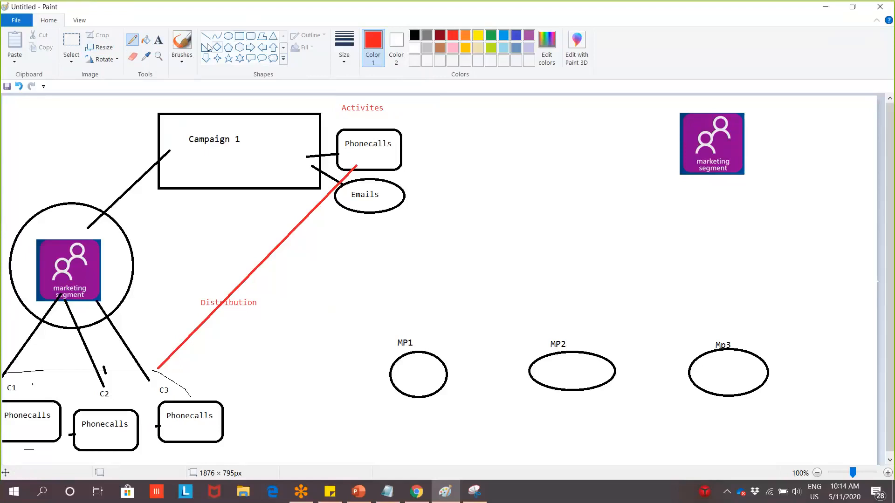
Draw a red S-shaped curve from the C1 Phonecalls box to MP1
left_click(216, 36)
left_click_drag(48, 399, 415, 394)
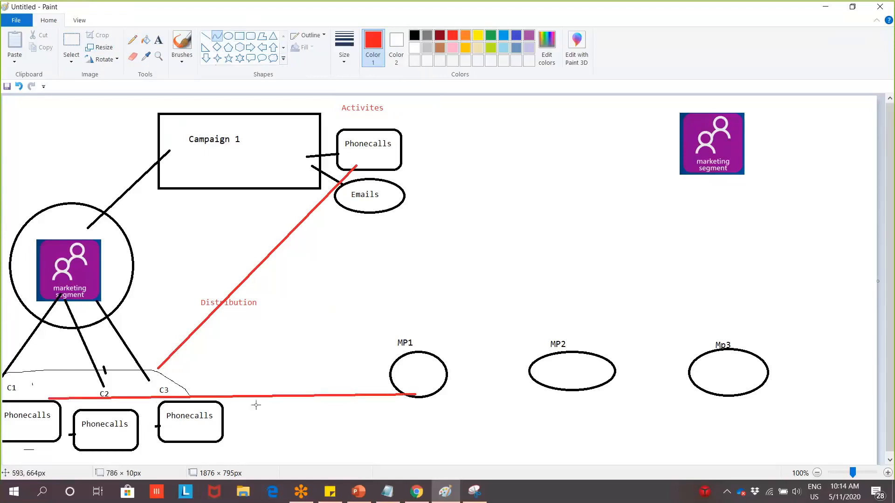
left_click_drag(257, 402, 280, 454)
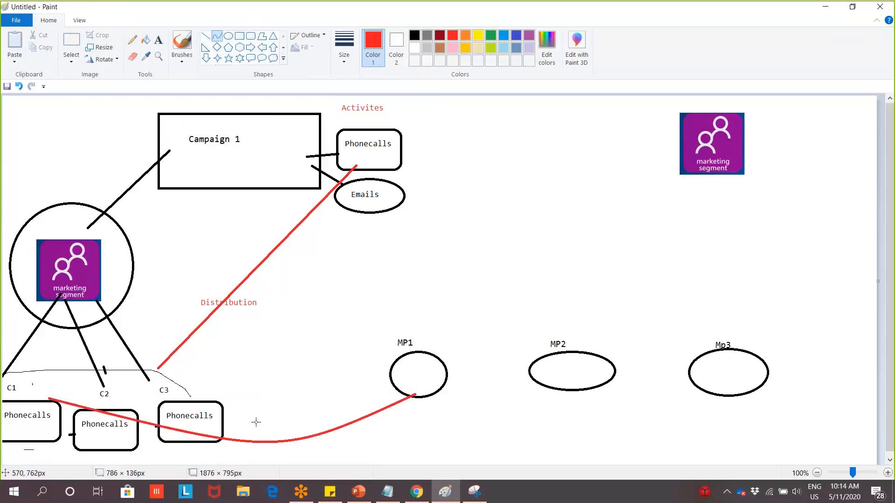
left_click_drag(256, 421, 291, 414)
left_click(290, 379)
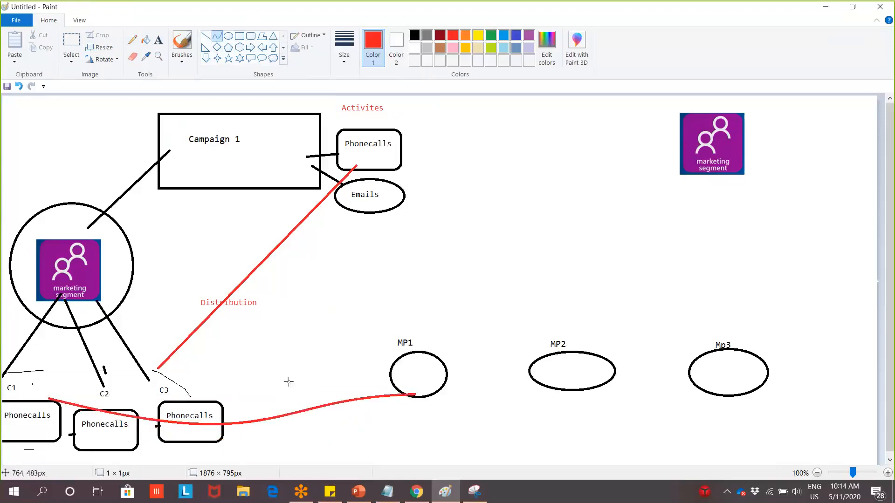
Draw a red curved line from the middle Phonecalls box to MP2
mouse_move(118, 437)
left_mouse_down()
mouse_move(161, 455)
mouse_move(539, 406)
mouse_move(578, 390)
mouse_move(380, 454)
mouse_move(534, 447)
mouse_move(539, 423)
left_mouse_up()
left_click(634, 392)
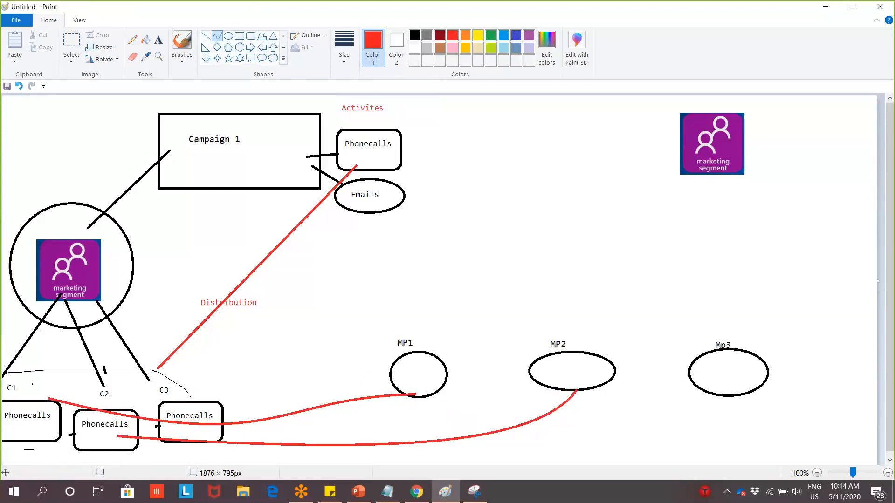
left_click(137, 44)
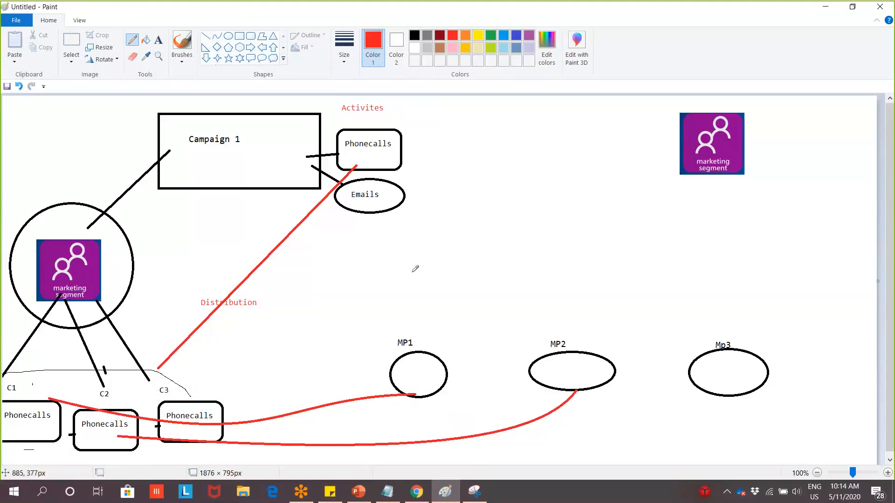
Sketch five short red checklist lines above MP1 with ticks beside the top ones
left_click_drag(412, 267, 447, 267)
left_click_drag(417, 284, 452, 283)
mouse_move(416, 299)
left_mouse_down()
mouse_move(456, 297)
mouse_move(459, 321)
left_mouse_up()
left_click_drag(420, 307, 446, 307)
left_click_drag(401, 272, 410, 257)
mouse_move(400, 290)
left_mouse_down()
mouse_move(412, 283)
mouse_move(406, 304)
left_mouse_up()
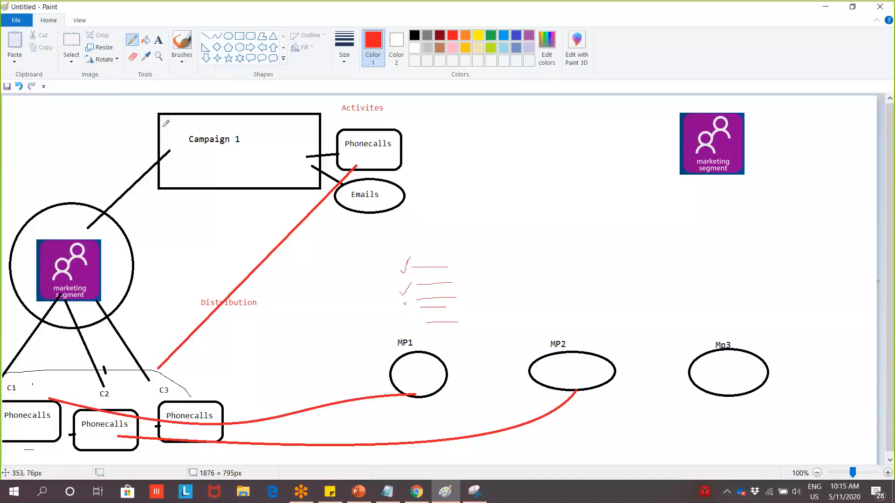
Add the red label 'Marketing Manager' above the Campaign 1 box, then return to Dynamics 365
left_click(159, 39)
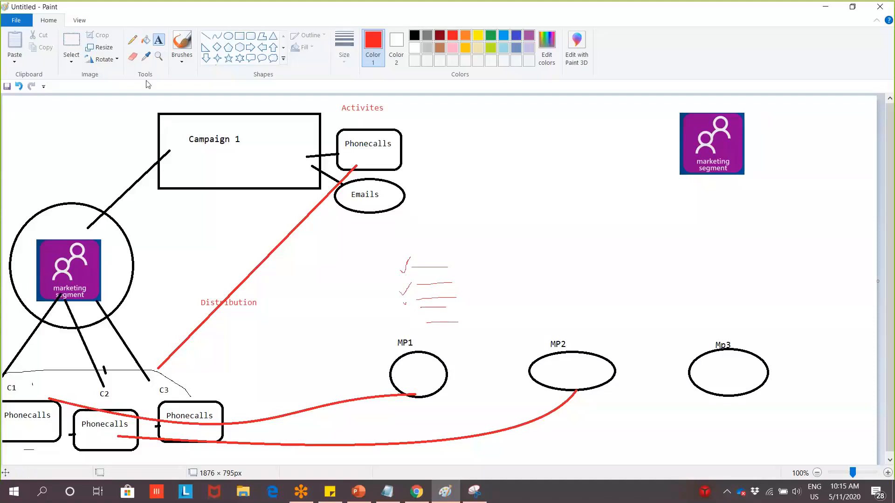
left_click(133, 100)
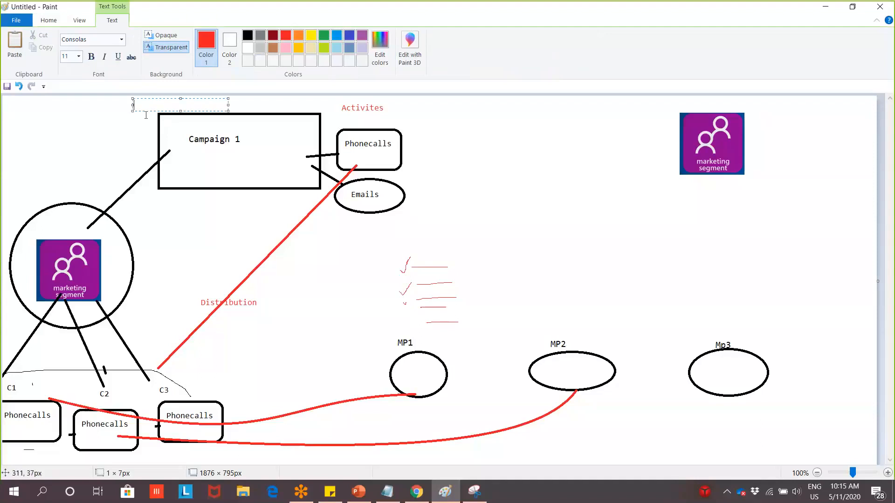
type("Marketing Manager")
left_click(236, 188)
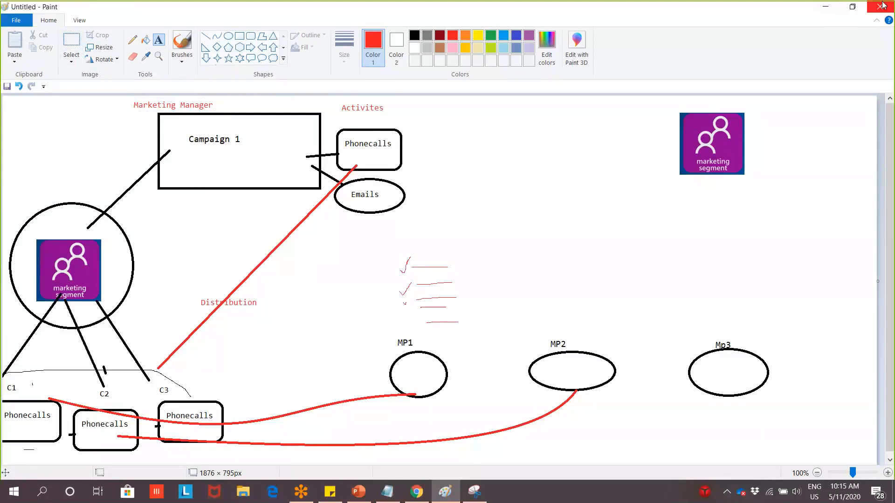
left_click(837, 6)
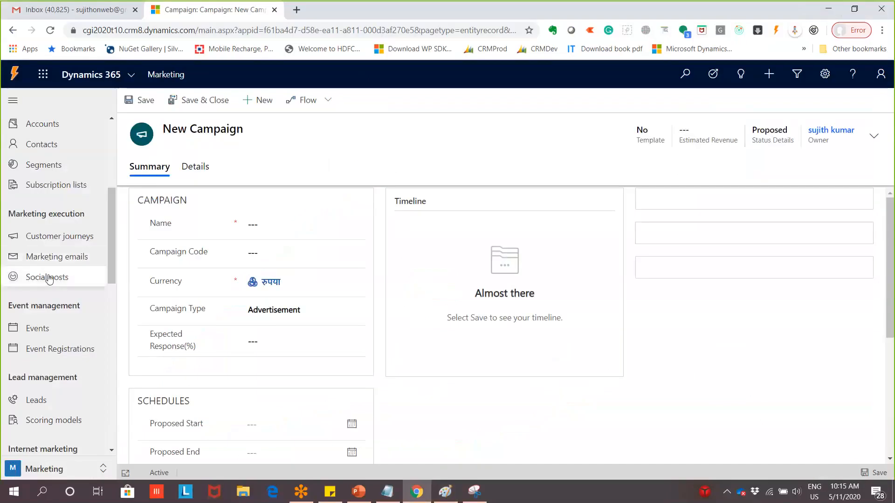
Leave the blank New Campaign form and restore the Paint campaign diagram
scroll(69, 359, "down", 1)
scroll(77, 307, "up", 2)
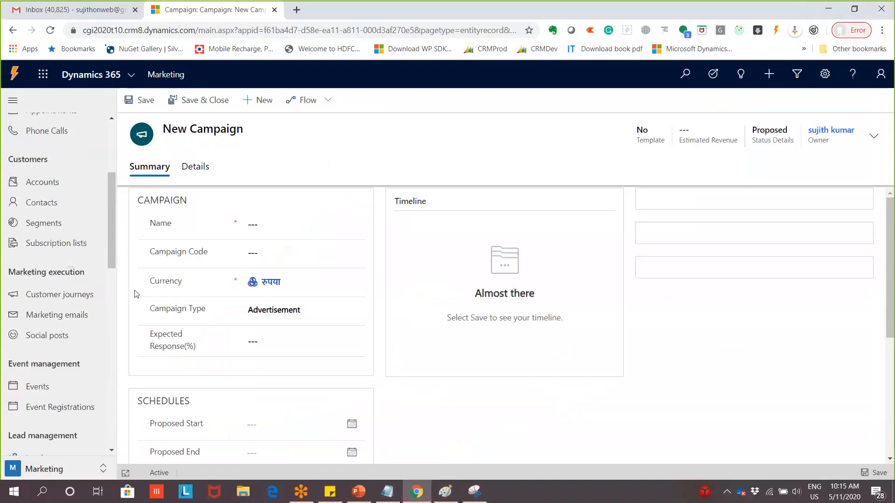
left_click(828, 9)
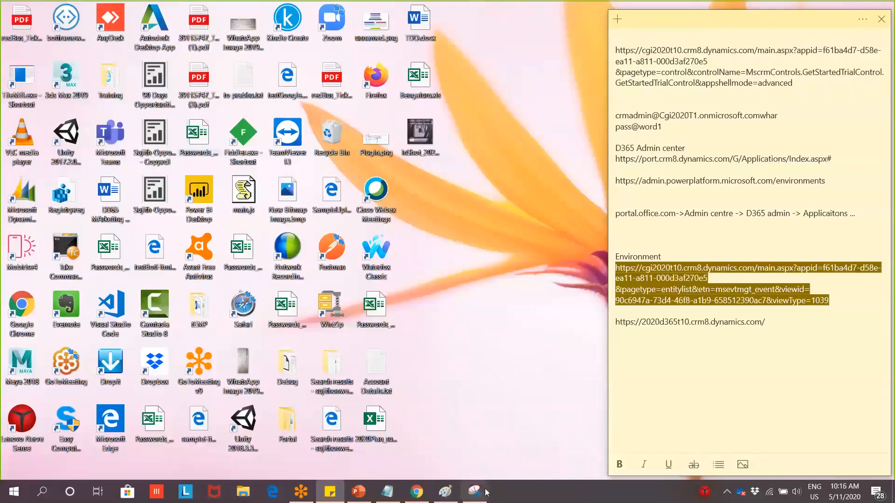
left_click(446, 492)
left_click(447, 493)
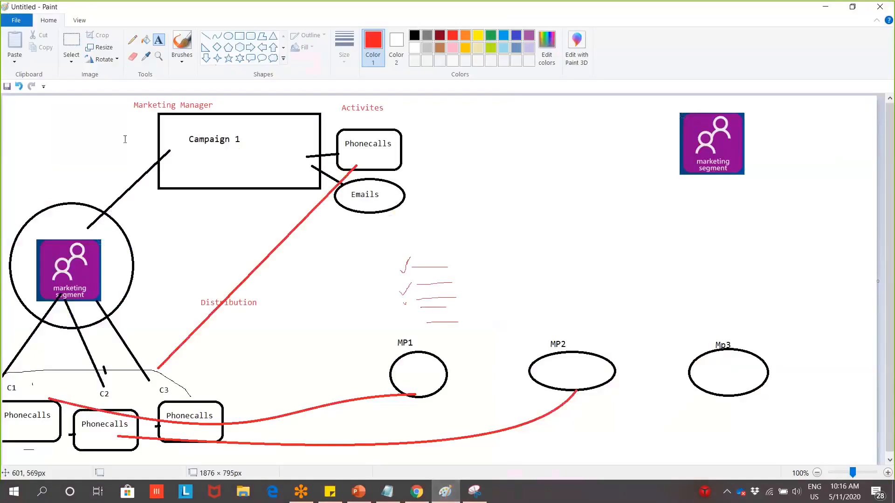
Add the red label 'Step 2' left of the Campaign 1 box
left_click(81, 121)
type("S")
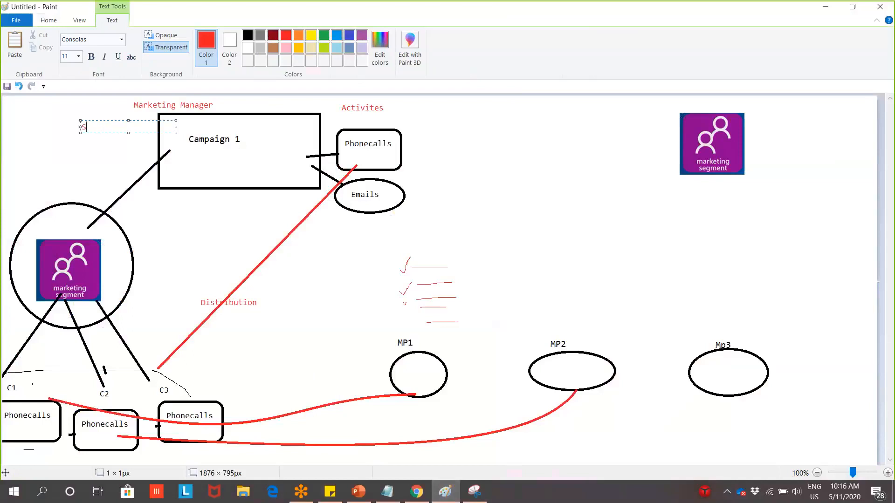
type("tep 2")
left_click(20, 204)
Add a brown 'Step 1' label above the segment circle and minimize Paint
left_click(20, 205)
left_click(273, 47)
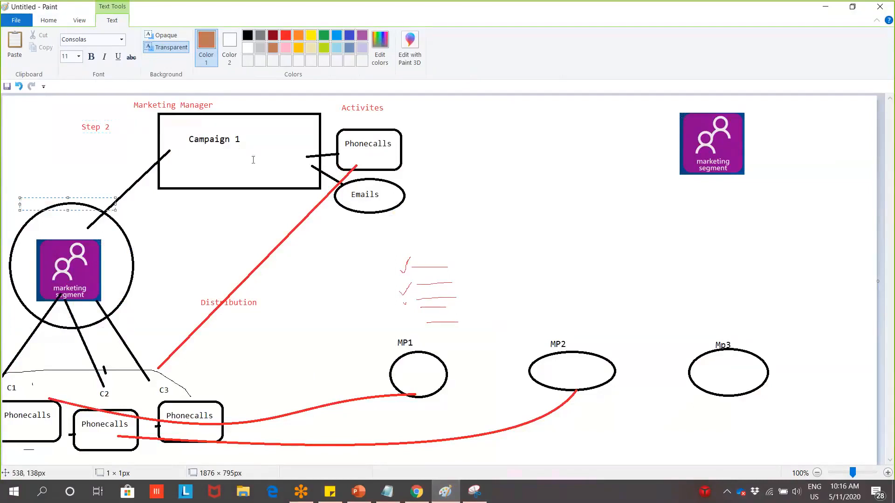
type("Step 1")
left_click(97, 195)
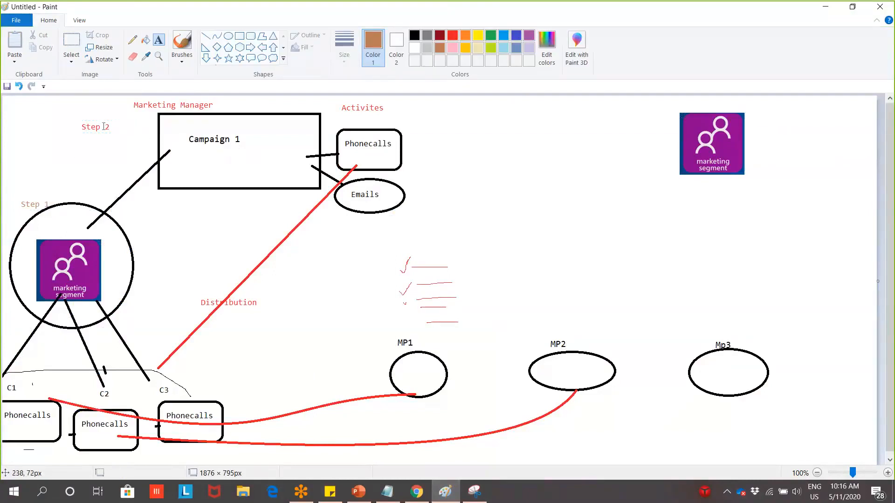
left_click(829, 8)
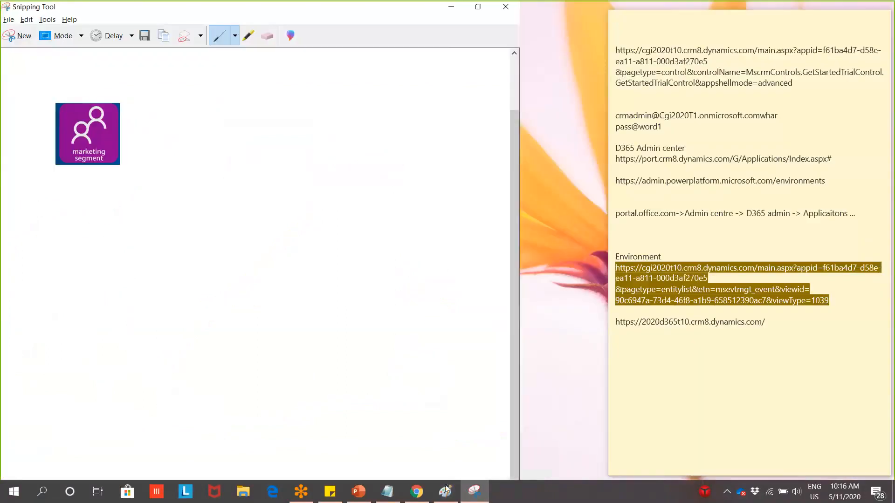
Name the new campaign 'Campaign 1' with campaign code C1
left_click(416, 492)
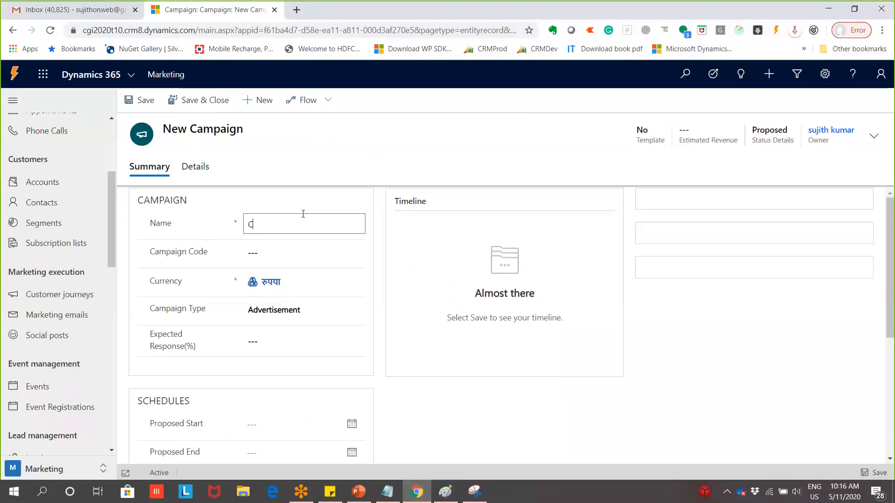
type("1")
left_click(288, 256)
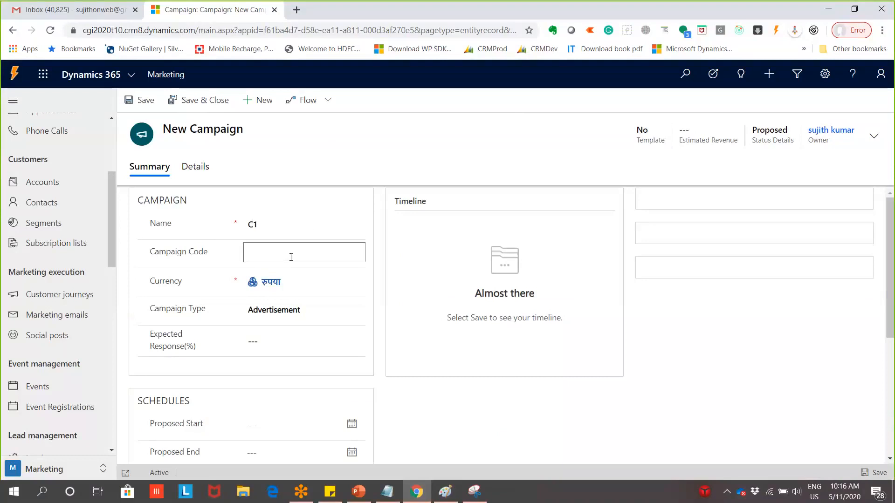
left_click(276, 230)
key("BackSpace")
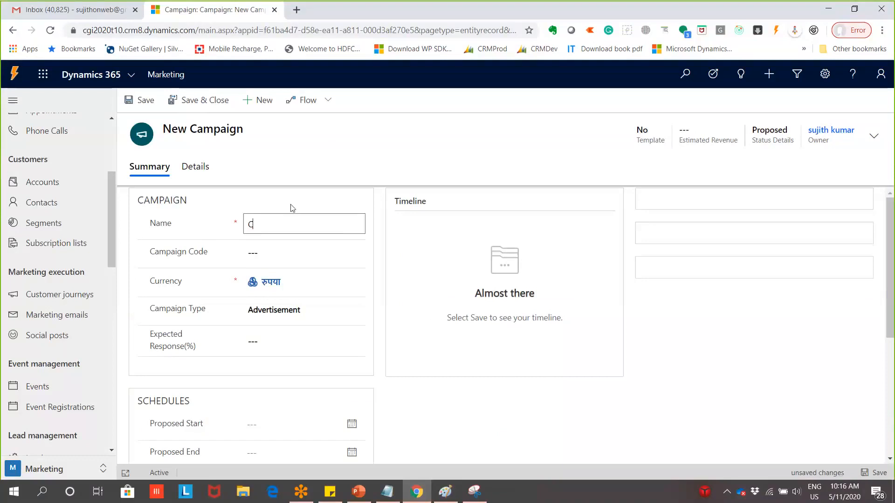
type("ampaign 1")
key("Tab")
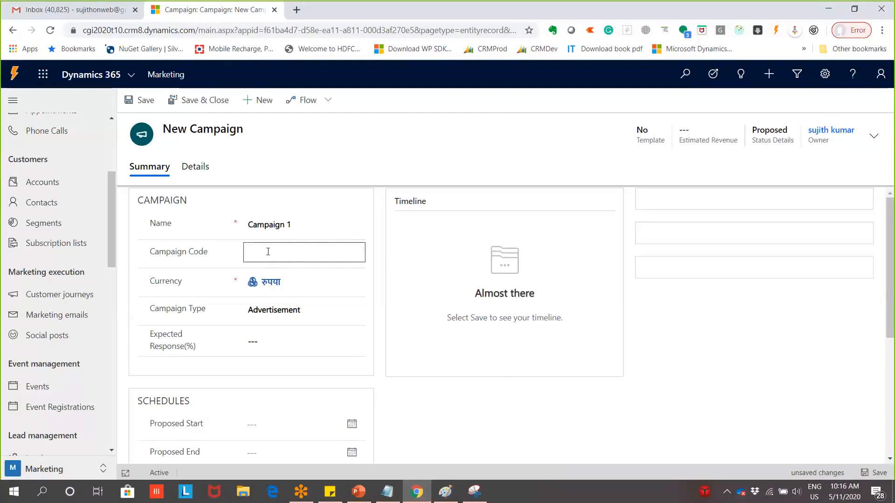
type("C1")
Set campaign type to Direct Marketing and expected response to 90%
left_click(318, 315)
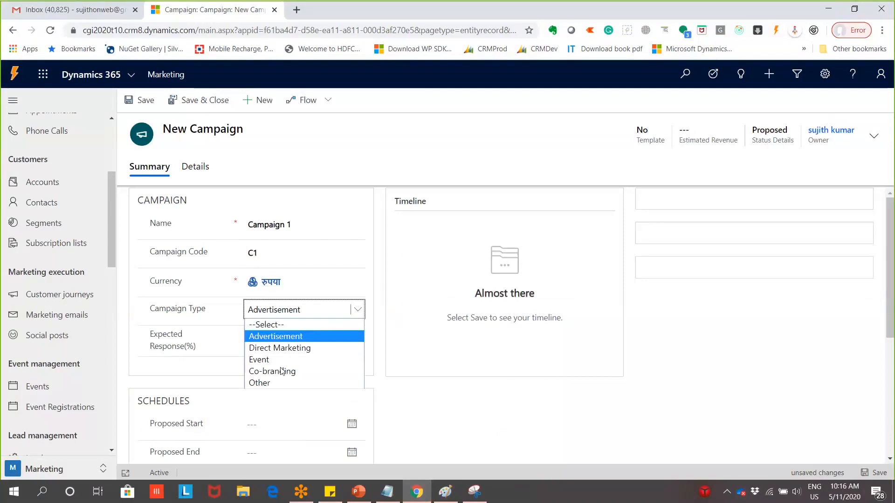
left_click(350, 345)
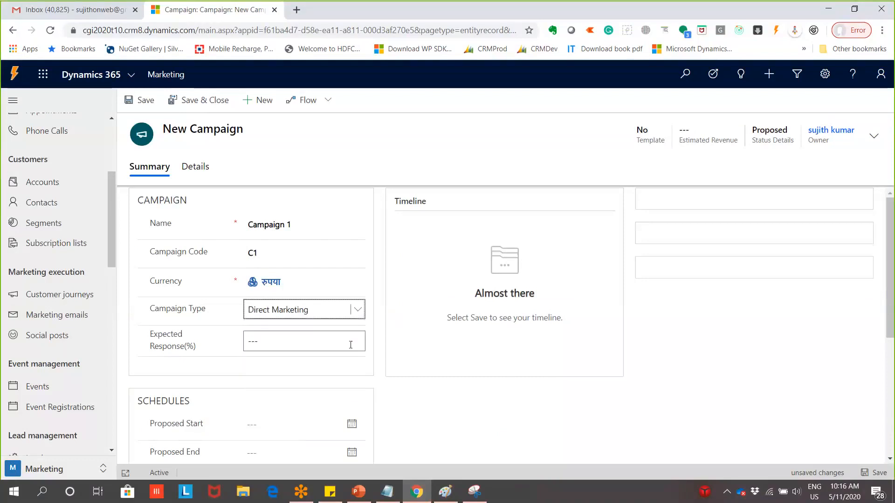
left_click(313, 350)
scroll(377, 374, "down", 3)
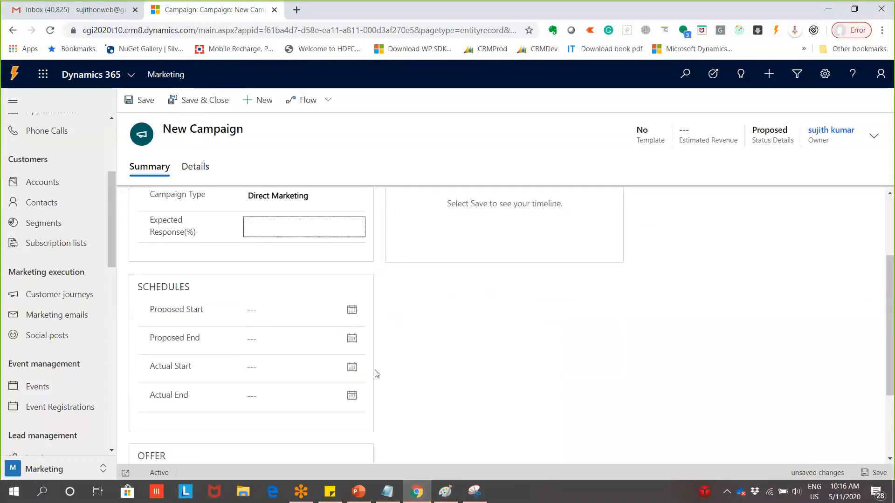
scroll(376, 373, "up", 1)
type("90")
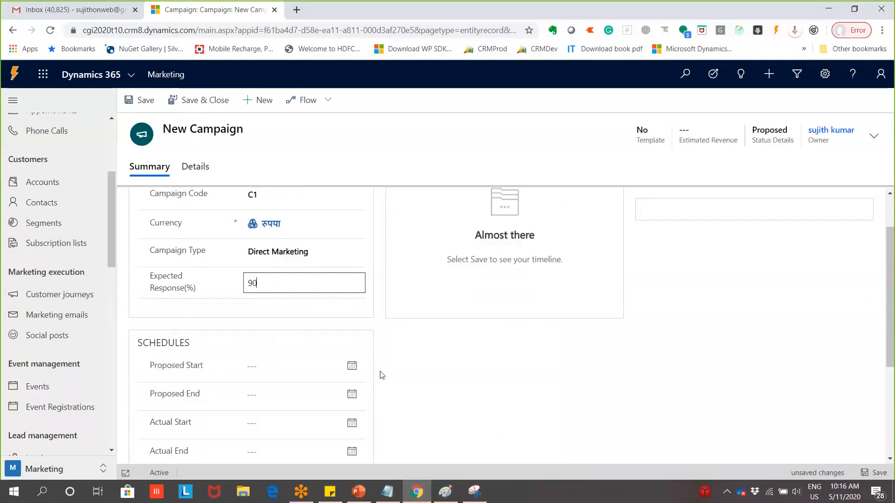
Set proposed dates 12-05-2020 to 27-05-2020 and save the campaign
scroll(326, 363, "down", 4)
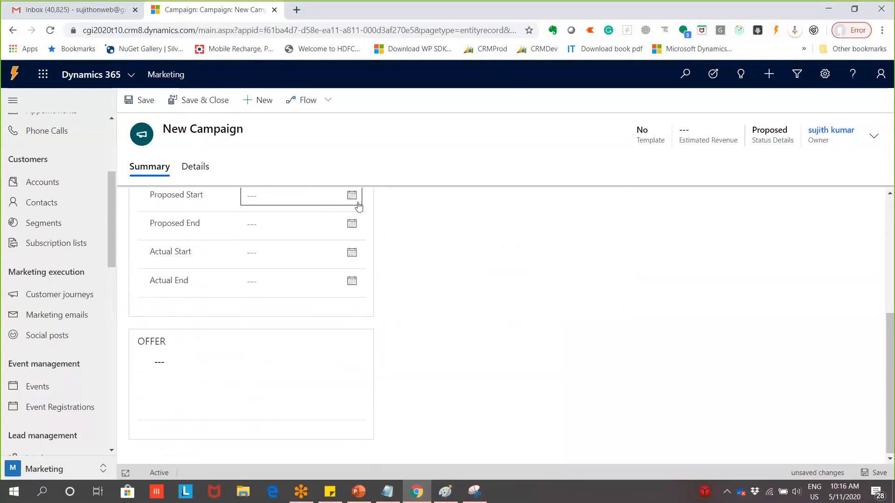
left_click(352, 195)
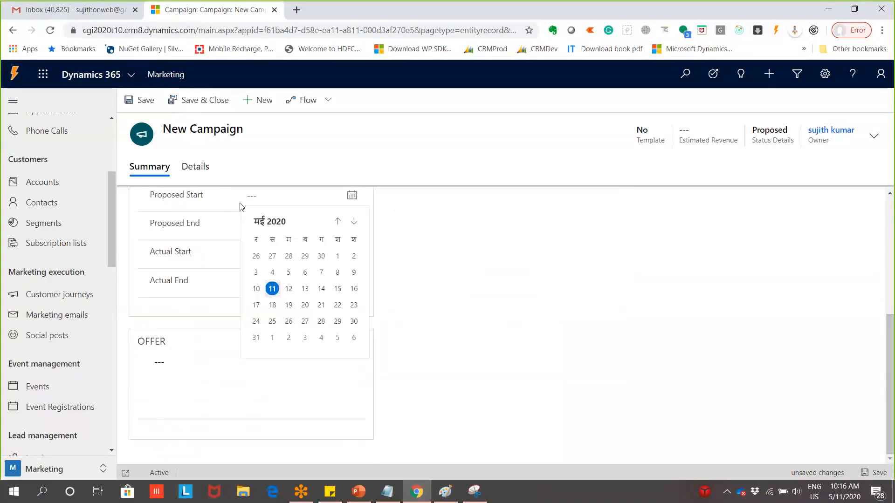
left_click(289, 289)
left_click(352, 225)
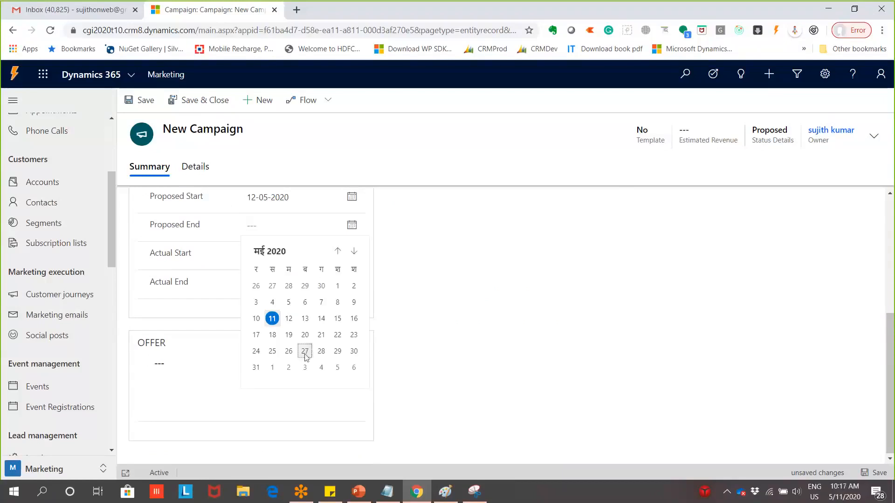
left_click(305, 352)
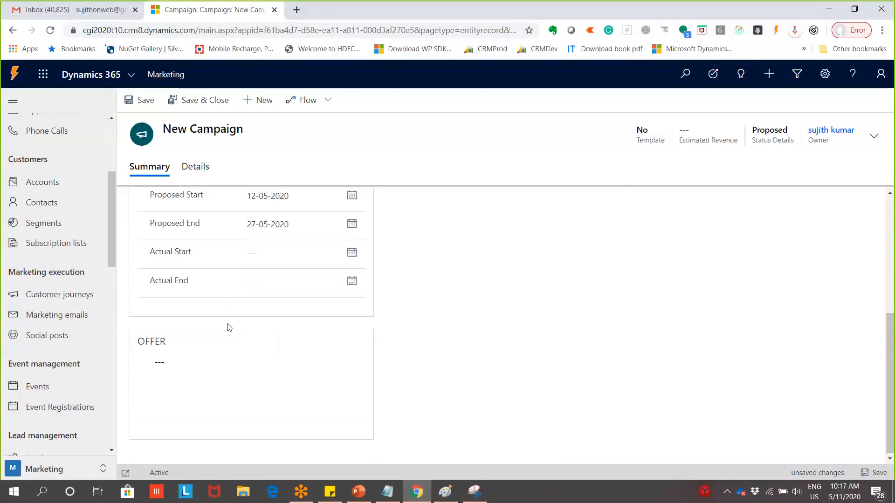
scroll(219, 355, "up", 4)
scroll(359, 373, "up", 1)
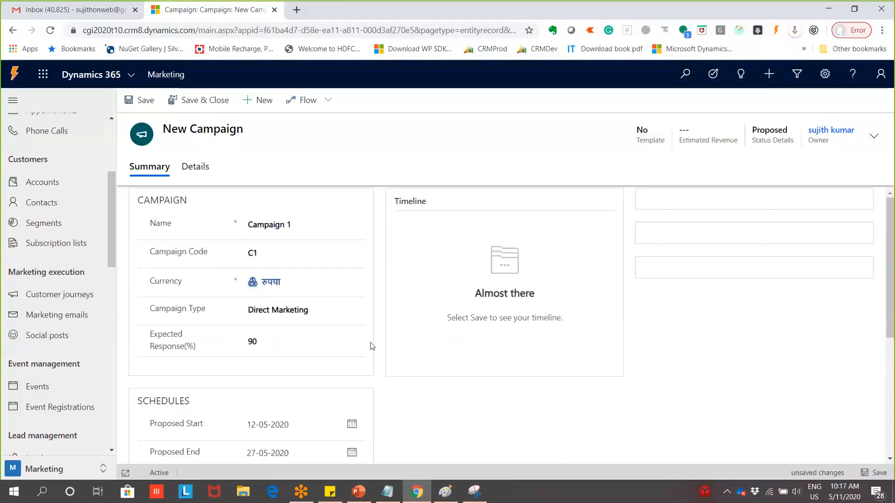
left_click(154, 108)
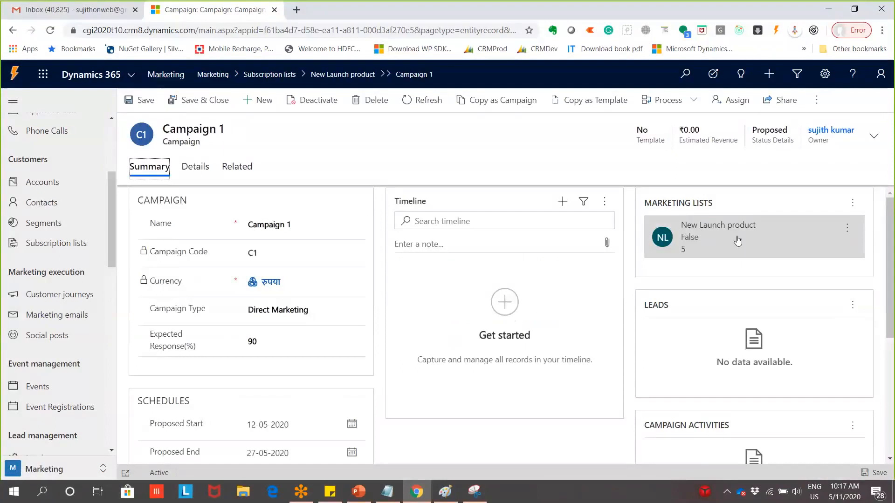
Switch away from Dynamics 365 and bring the Paint diagram back to the front
key("alt+Tab")
key("alt+Tab")
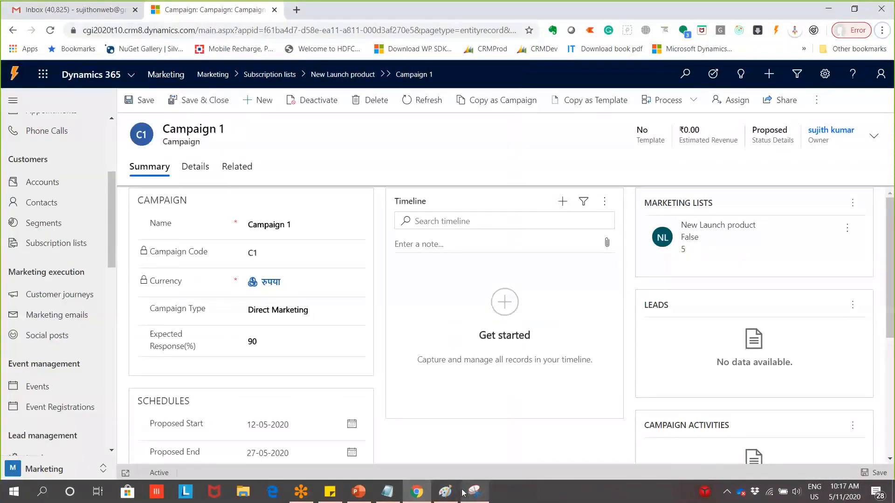
left_click(446, 492)
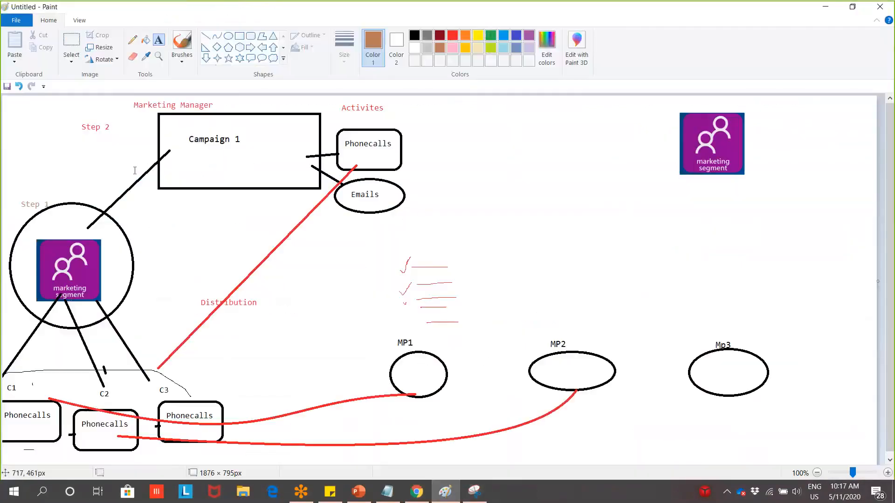
Draw a blue straight line from the Campaign 1 box to the Step 1 segment circle
left_click(453, 36)
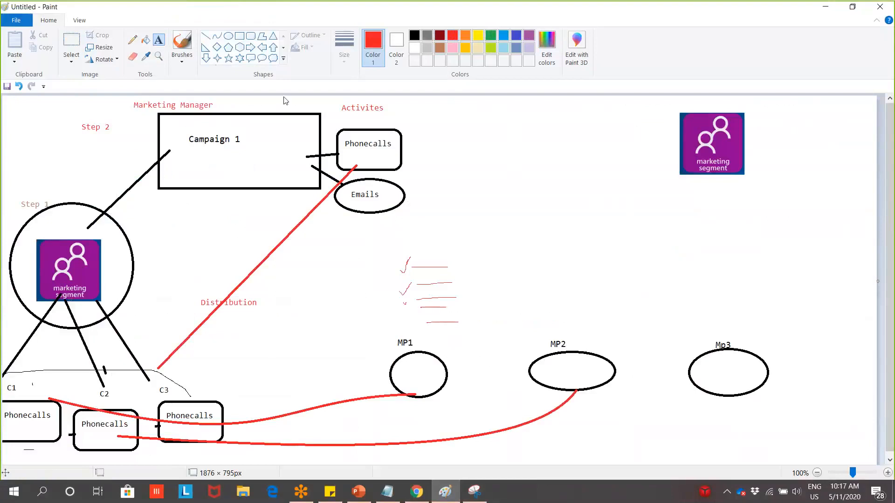
left_click(503, 35)
left_click_drag(144, 145, 170, 162)
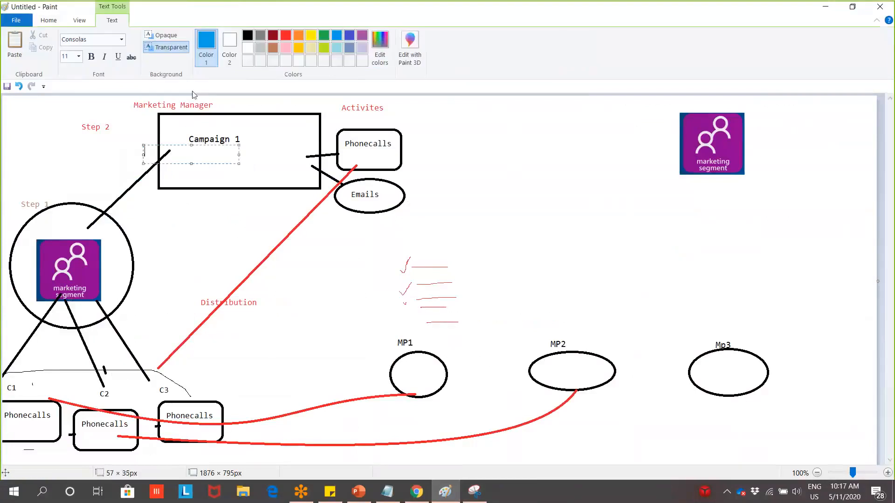
left_click(55, 21)
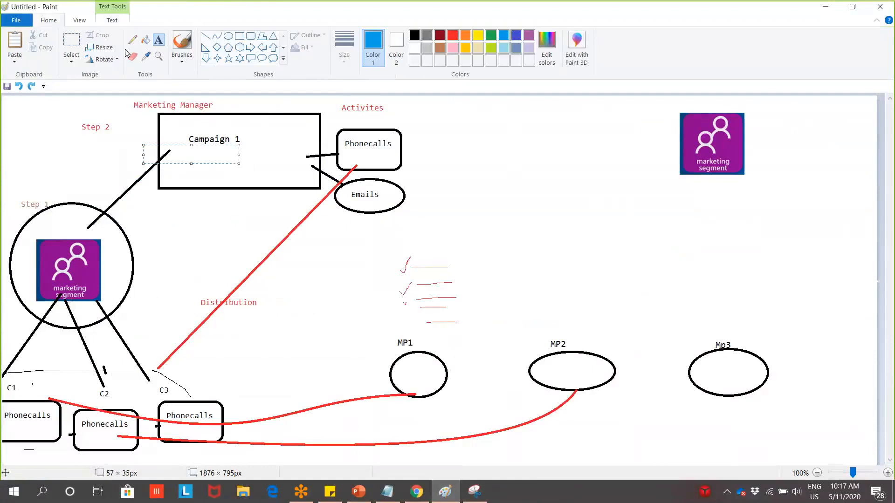
left_click(206, 37)
left_click_drag(170, 152, 85, 229)
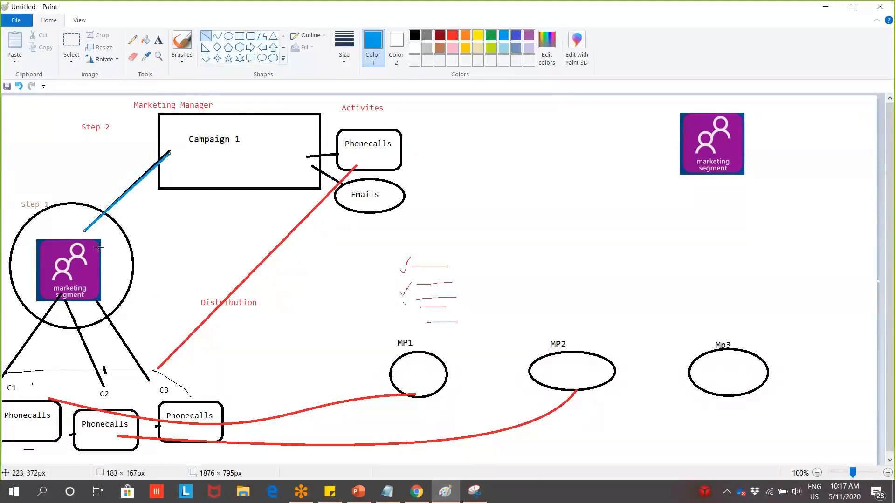
Review Campaign 1's Marketing Lists commands and Summary form, then return to the Paint diagram
left_click(825, 7)
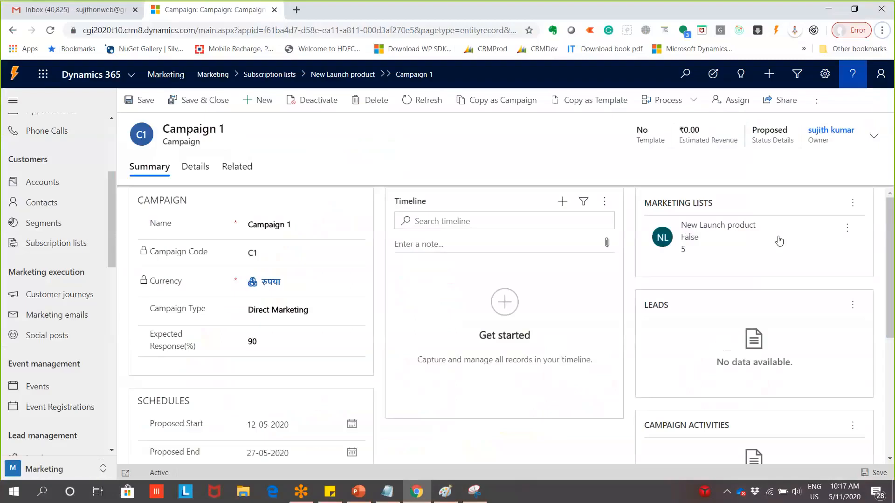
left_click(852, 204)
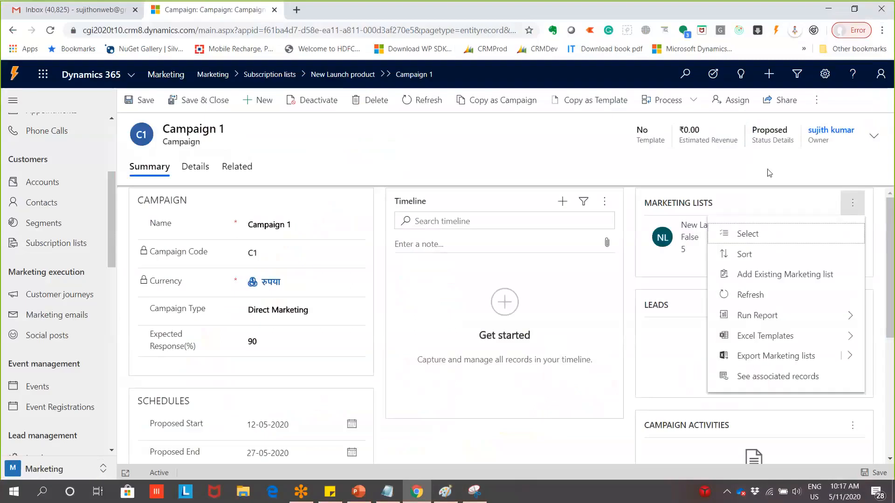
left_click(609, 168)
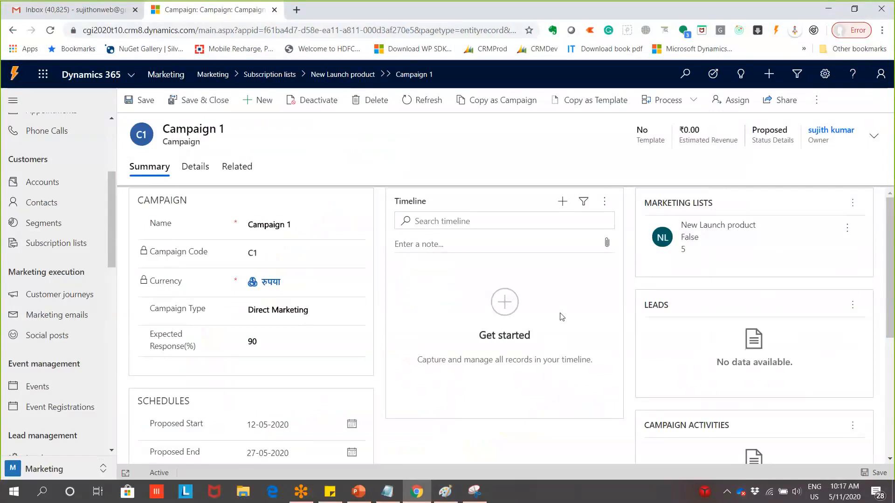
scroll(325, 326, "down", 4)
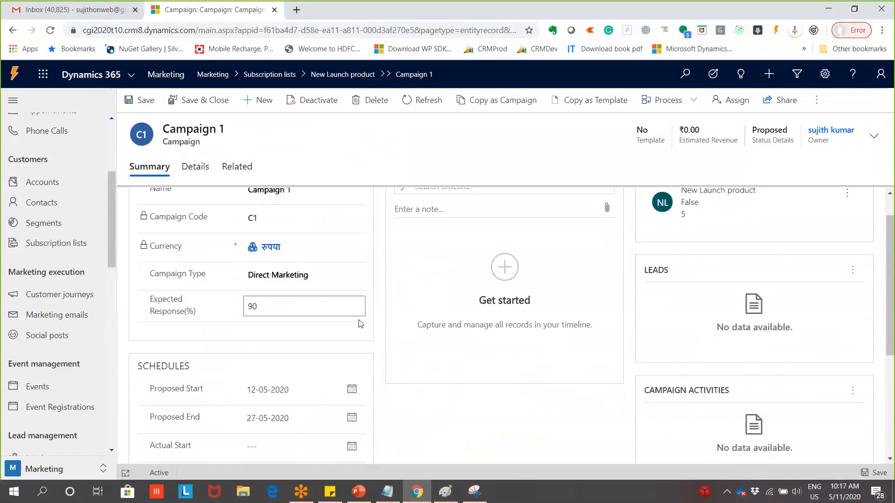
scroll(325, 341, "up", 1)
scroll(333, 336, "down", 1)
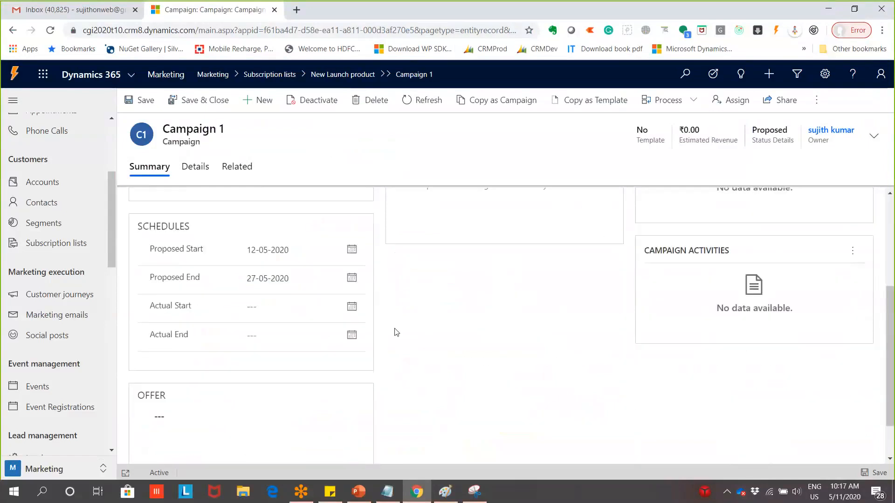
scroll(395, 331, "up", 4)
scroll(563, 361, "down", 2)
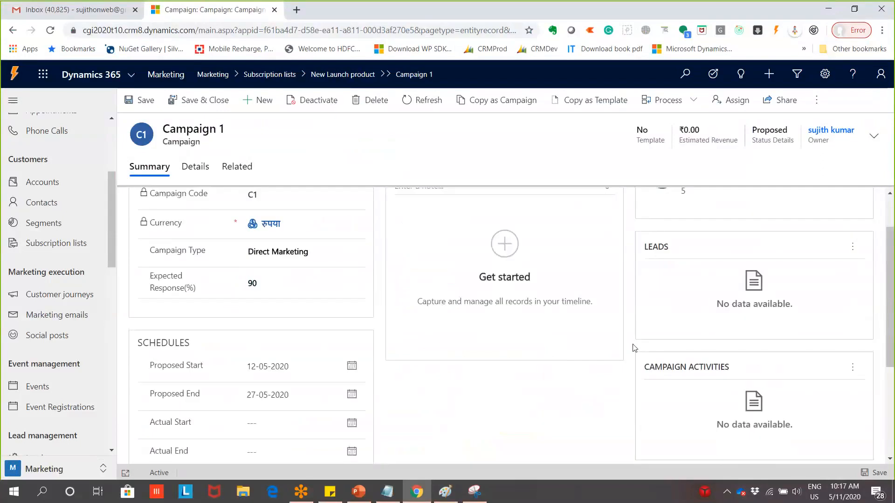
key("alt+Tab")
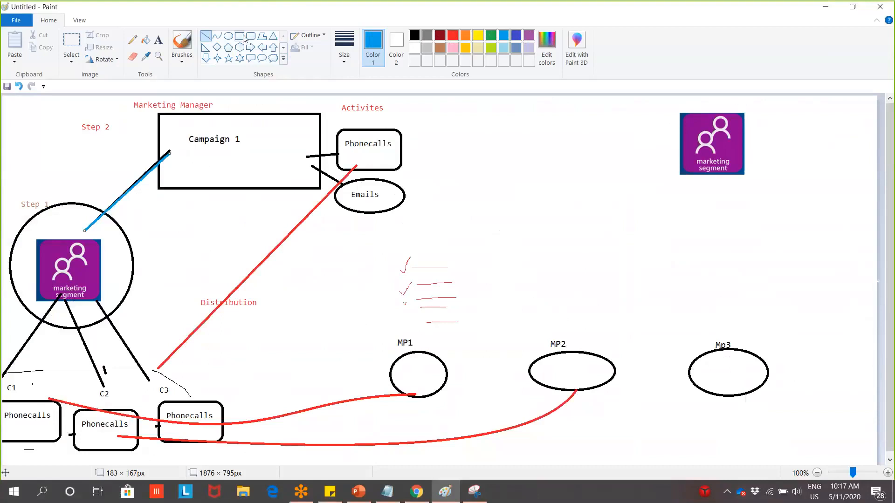
Enclose Activites, Phonecalls and Emails in a blue rounded box labelled 'Step 3'
left_click(250, 36)
left_click_drag(324, 99, 425, 225)
left_click(158, 39)
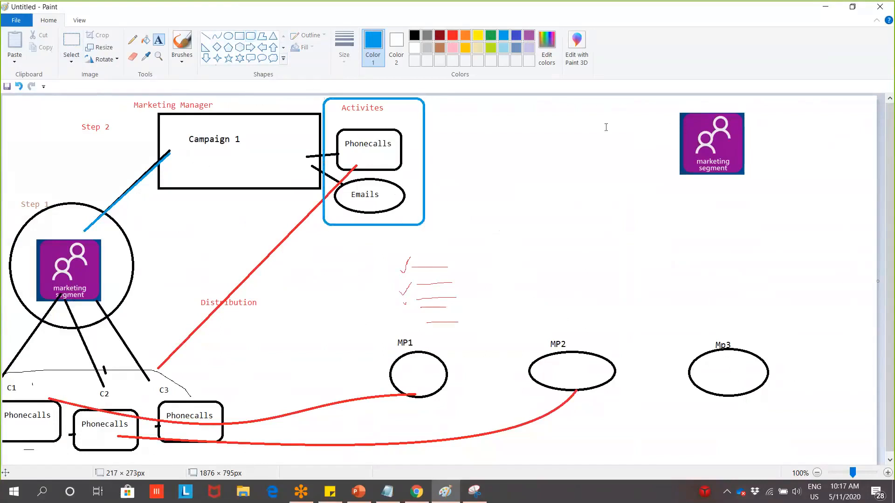
left_click_drag(439, 111, 535, 124)
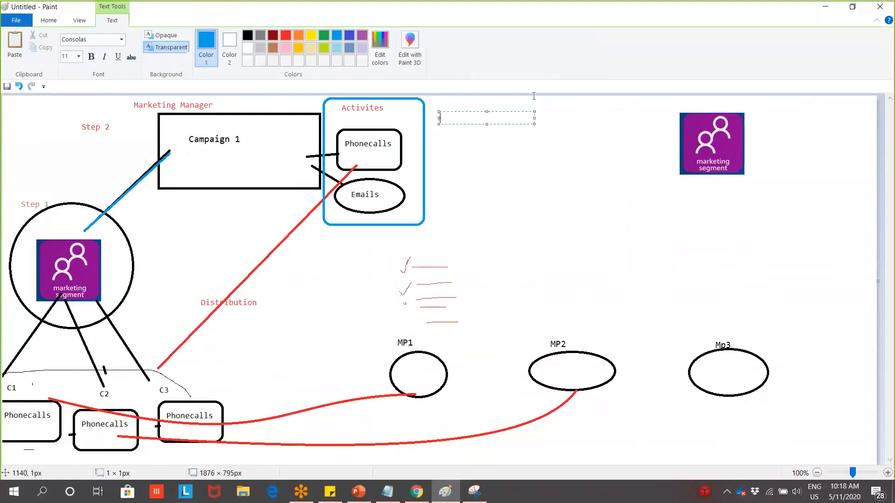
type("Step 3")
left_click(530, 155)
key("alt+Tab")
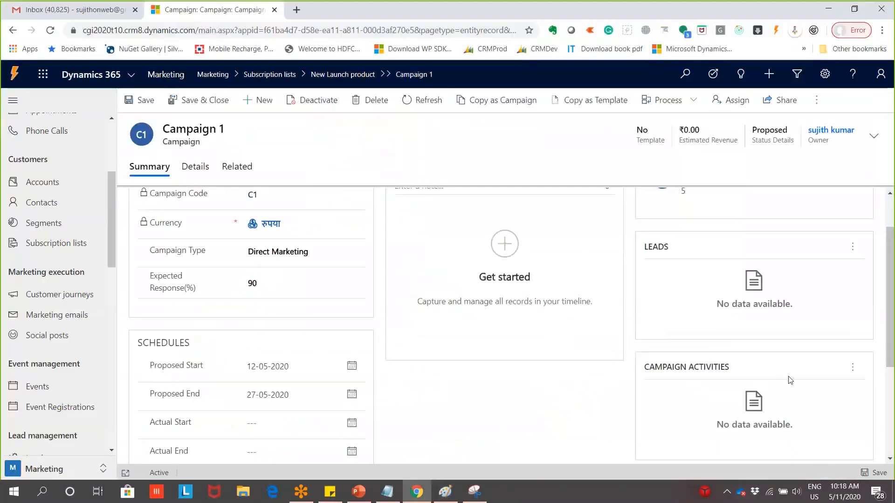
Start a new campaign activity for Campaign 1
left_click(857, 370)
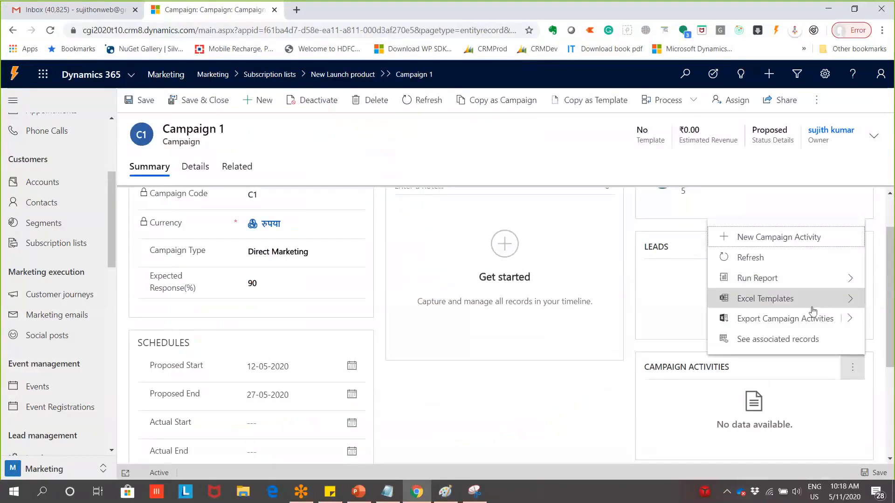
left_click(812, 418)
scroll(812, 411, "down", 2)
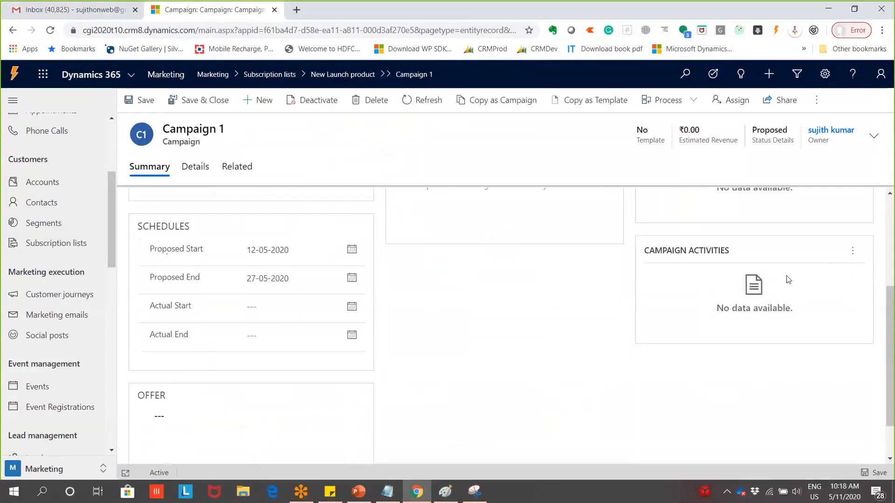
scroll(854, 311, "up", 1)
left_click(853, 311)
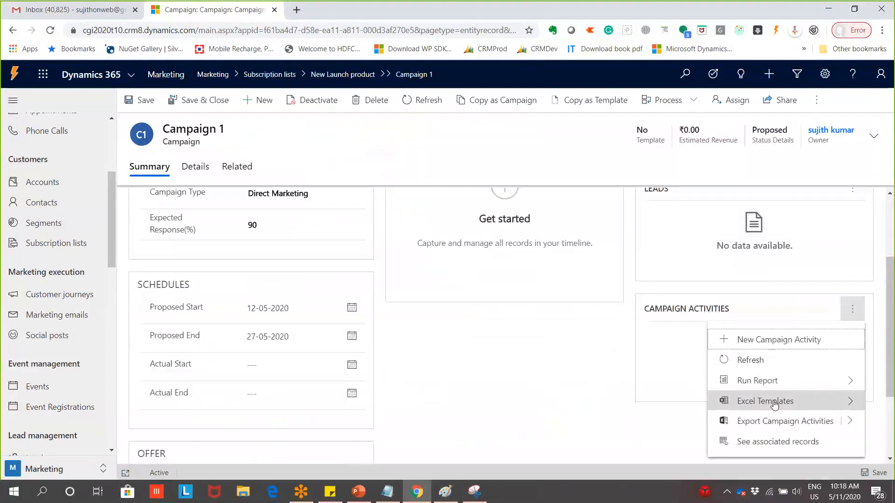
left_click(724, 345)
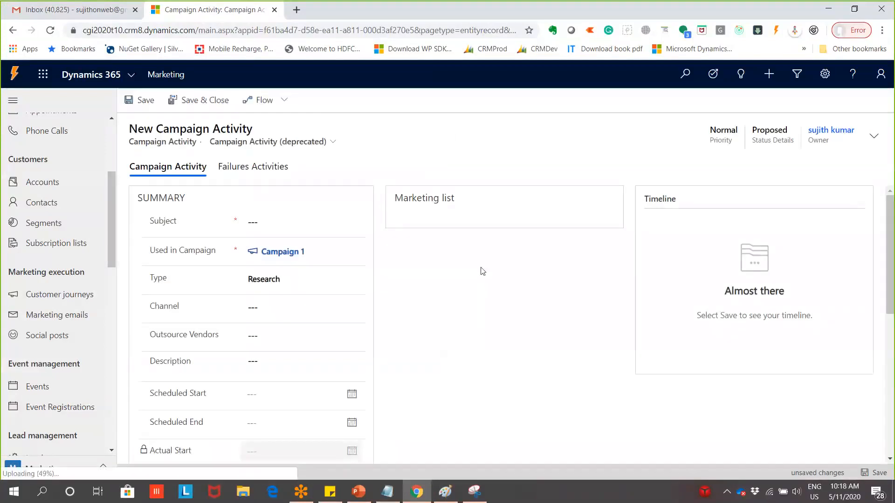
Set the activity type to Content Preparation
left_click(310, 218)
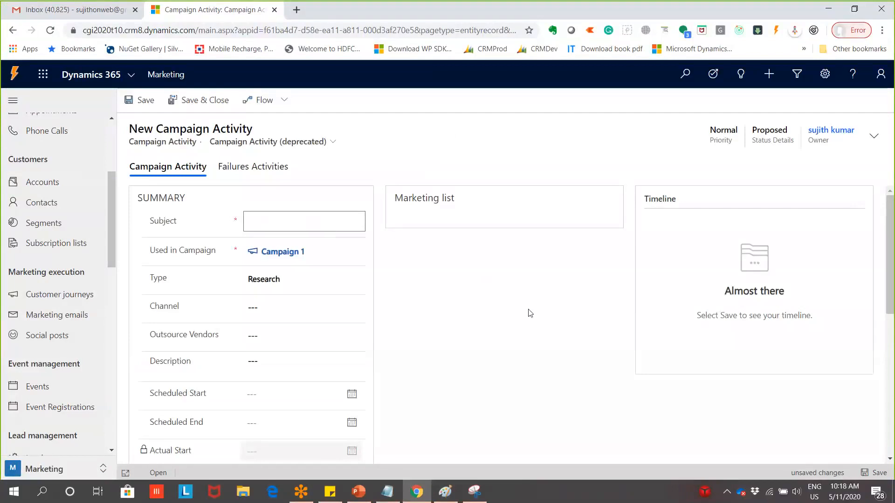
left_click(292, 281)
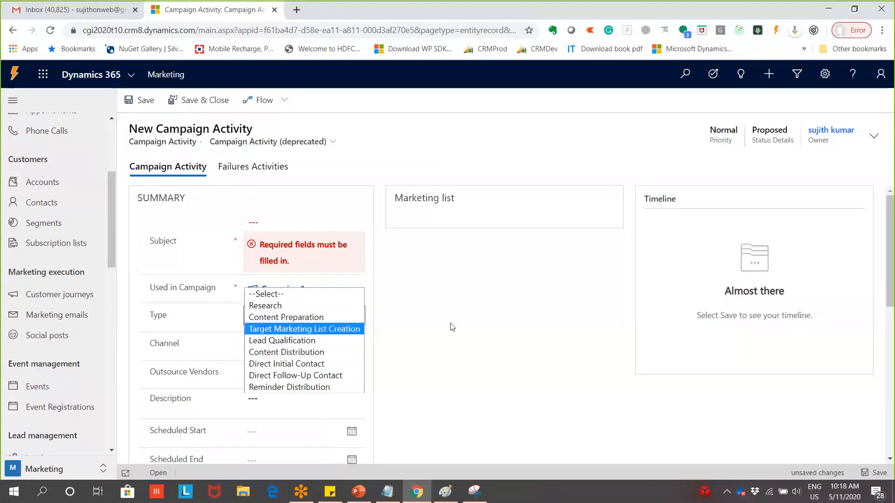
left_click(299, 305)
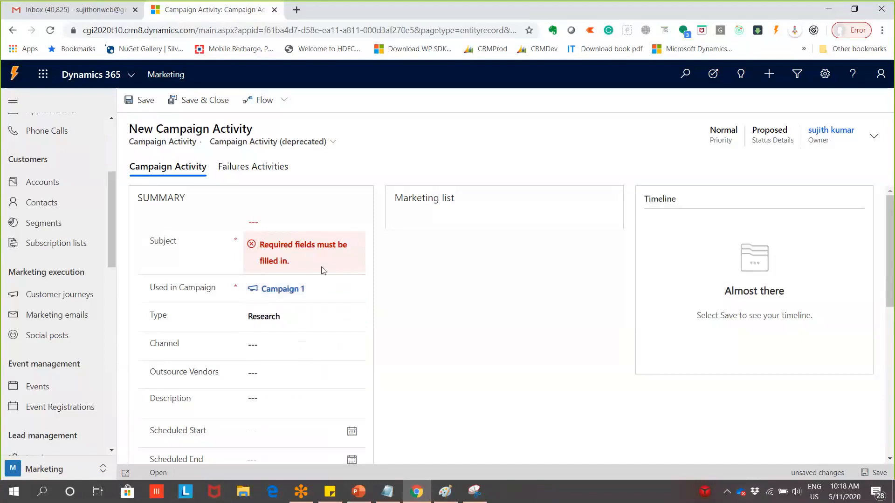
left_click(297, 322)
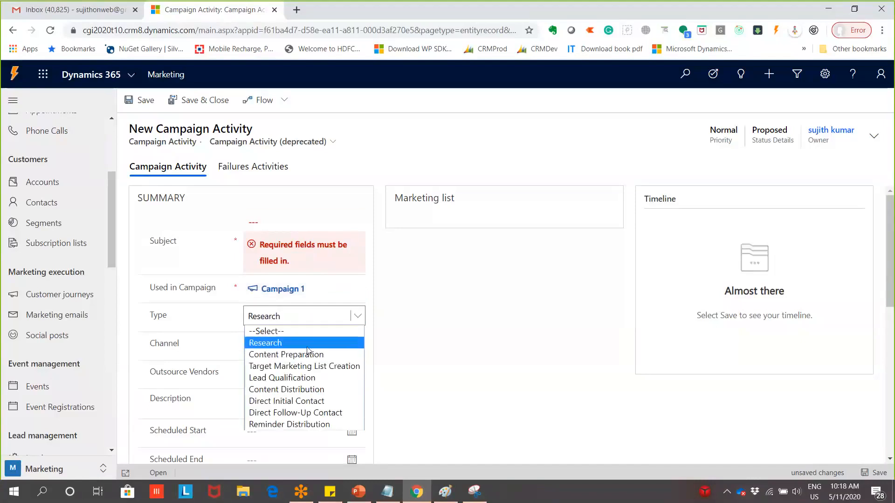
left_click(290, 342)
left_click(303, 228)
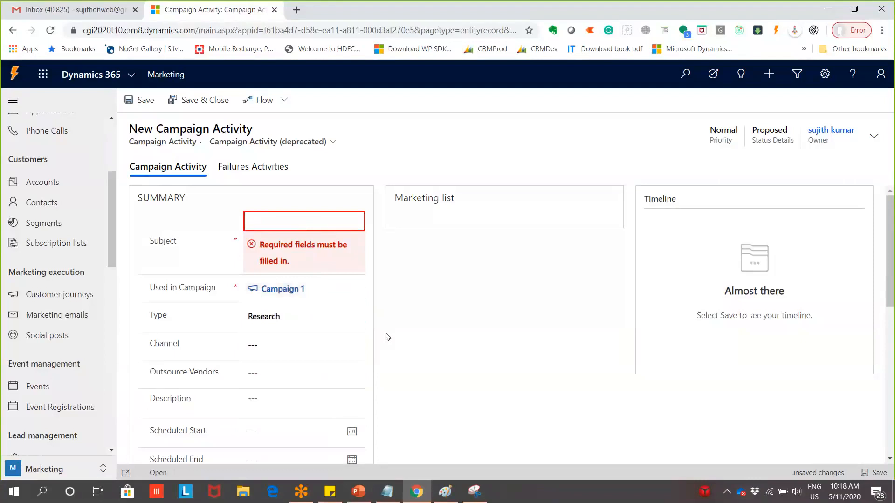
type("Sd")
key("BackSpace")
key("BackSpace")
left_click(306, 315)
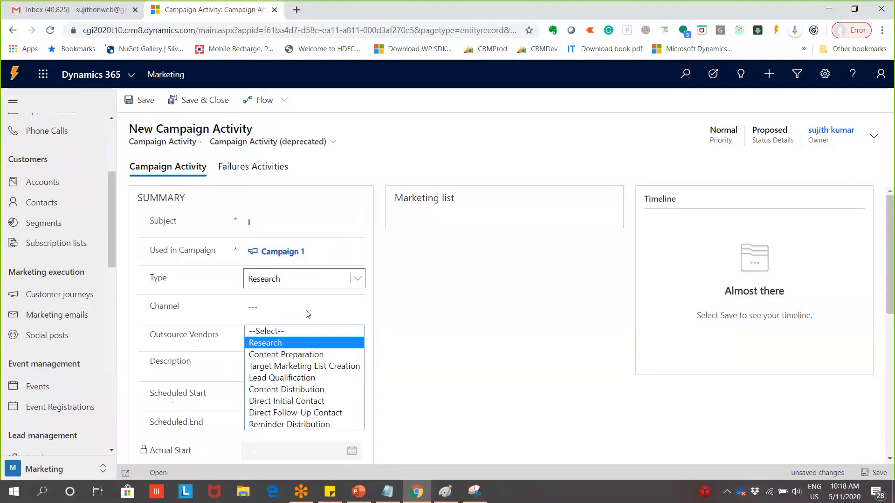
left_click(302, 356)
Enter the subject 'Brochure Content Preparation', fixing its spelling via suggestions
left_click(300, 218)
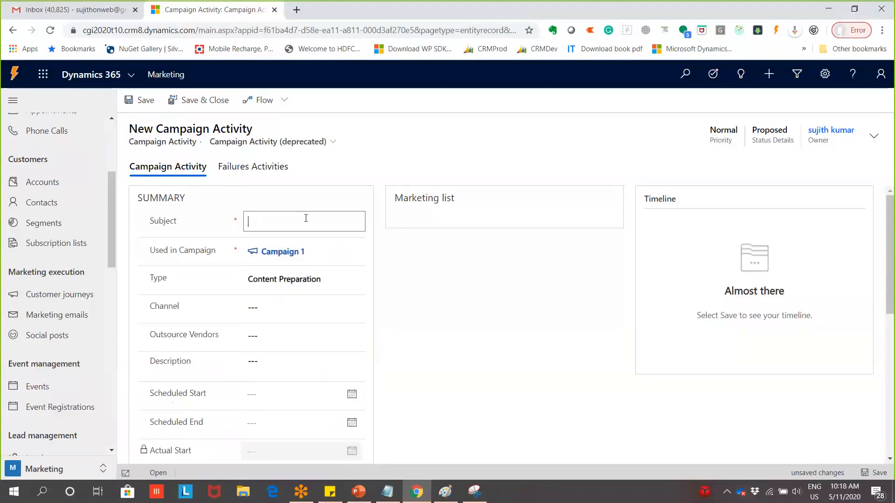
type("Bro")
type("ochure Coit")
key("BackSpace")
key("BackSpace")
type("ntent Preapratiopn")
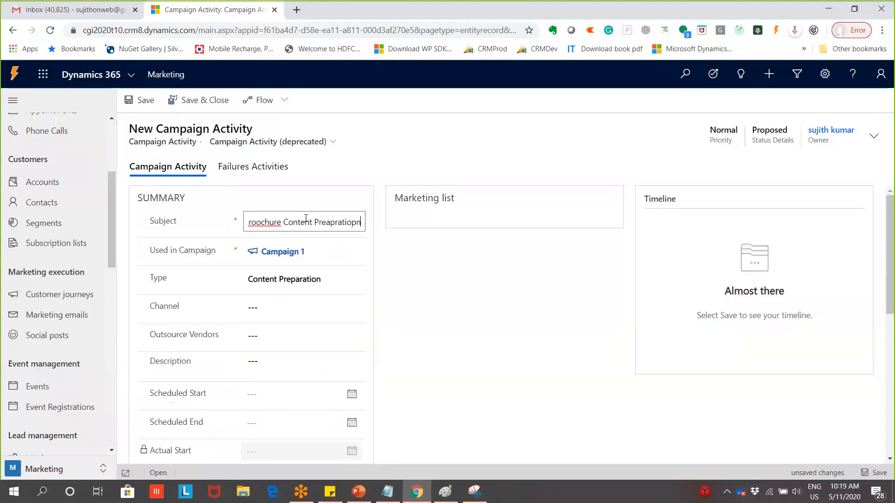
key("BackSpace")
key("BackSpace")
type("n")
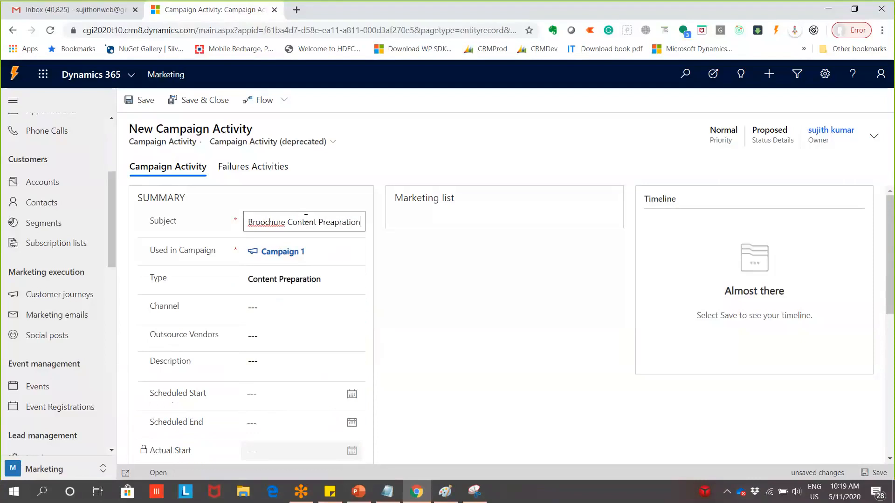
right_click(260, 222)
left_click(313, 233)
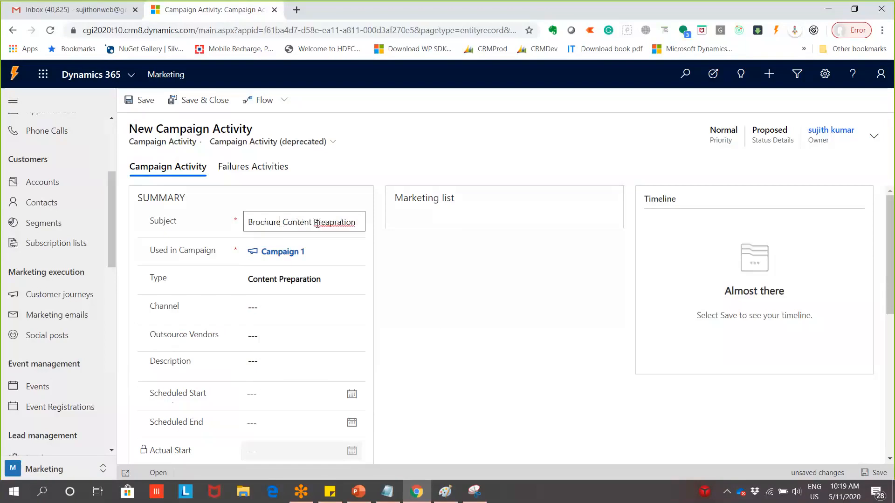
right_click(327, 224)
left_click(335, 234)
Set the channel to Phone and the type to Direct Initial Contact
left_click(332, 336)
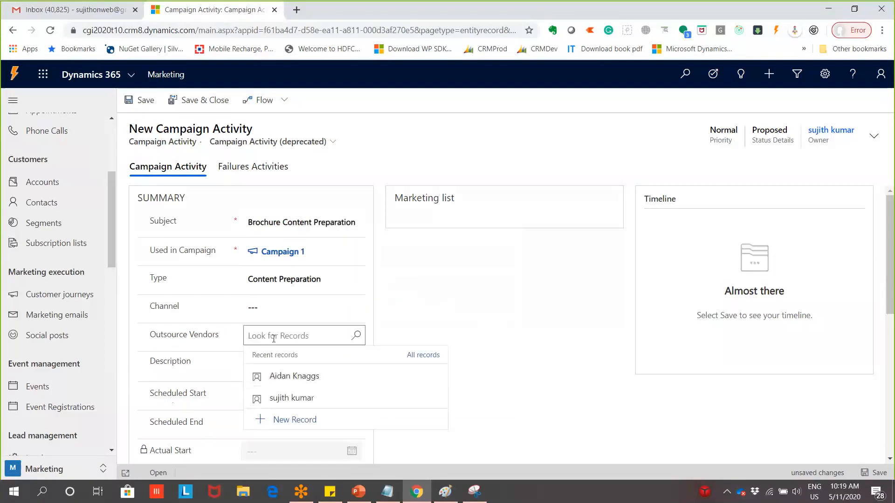
left_click(299, 308)
left_click(338, 334)
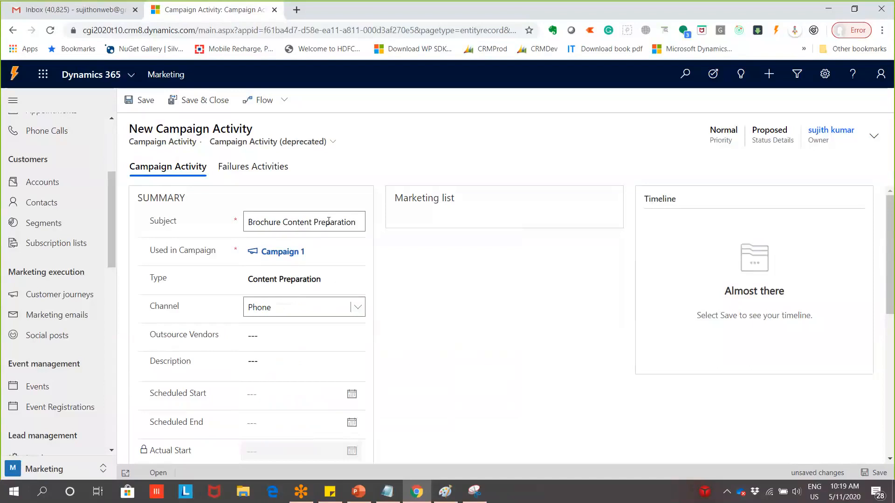
left_click(321, 280)
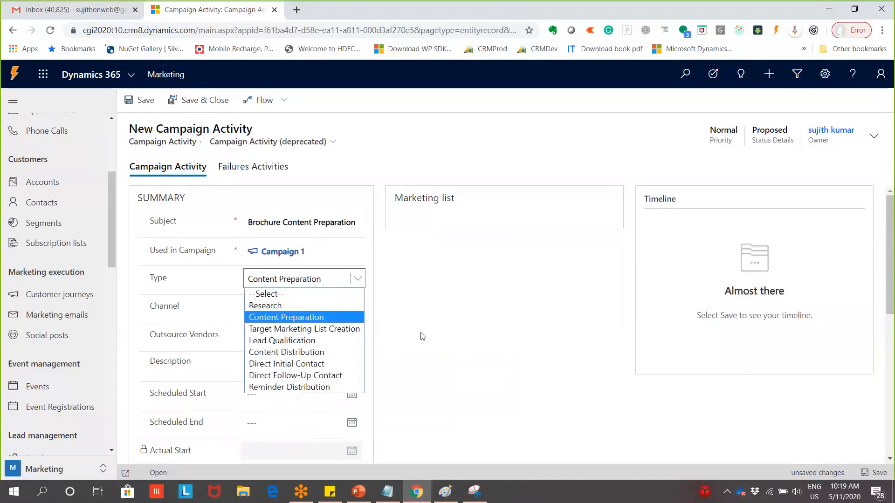
left_click(306, 364)
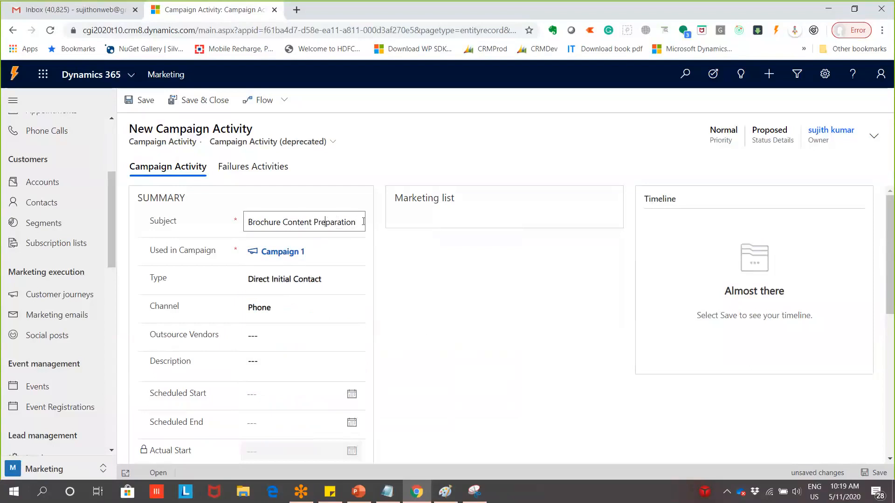
left_click_drag(363, 221, 199, 231)
Replace the subject with 'Provide initial Demo Script', correcting 'intial' to 'initial'
key("BackSpace")
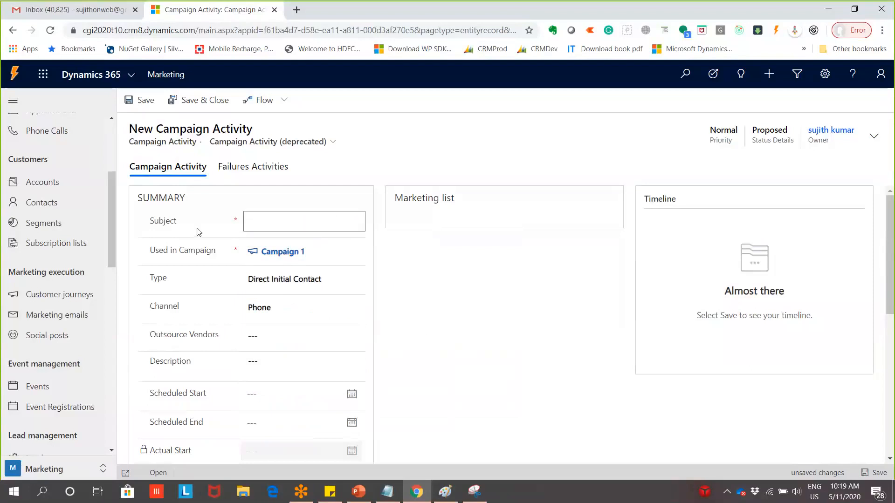
type("Tal")
key("BackSpace")
key("BackSpace")
key("BackSpace")
type("Provide intial Demo")
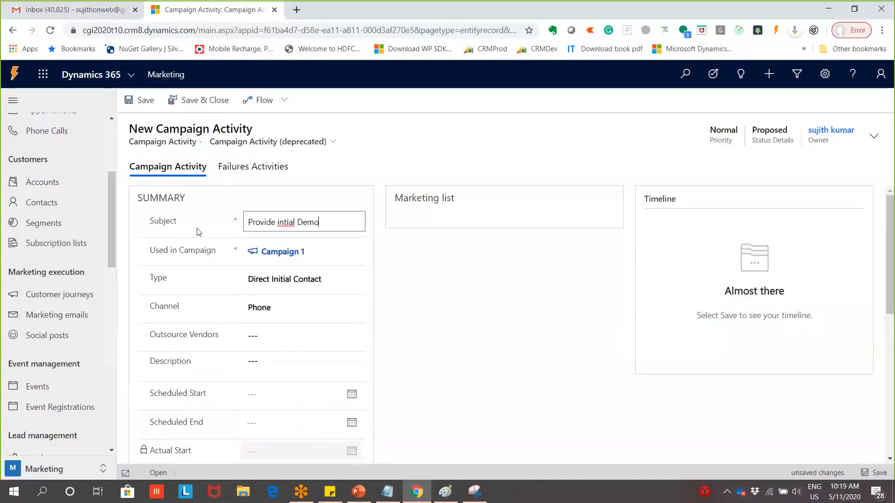
type(" Script")
right_click(285, 222)
left_click(302, 231)
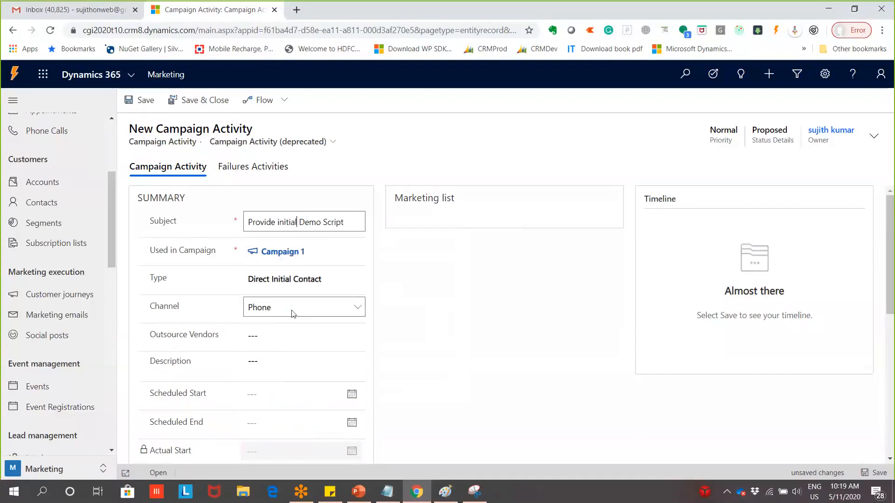
Schedule the activity from 12 May 2020 to 14 May 2020
left_click(265, 351)
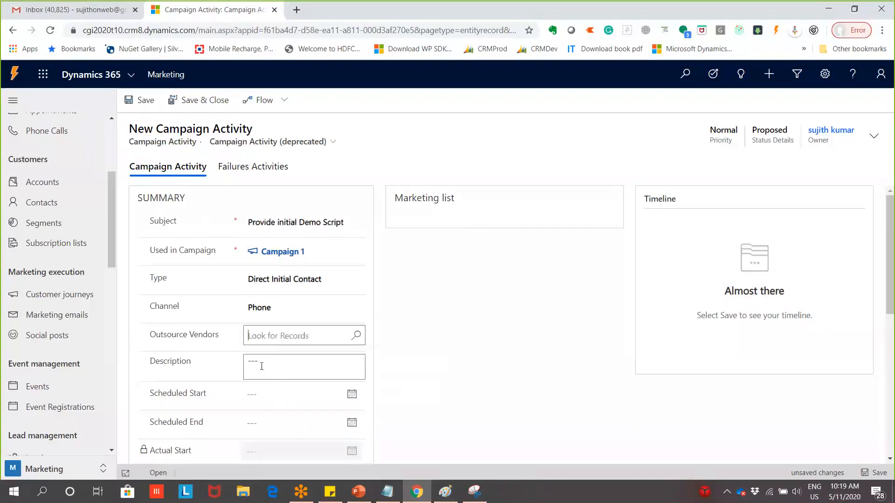
scroll(261, 366, "down", 2)
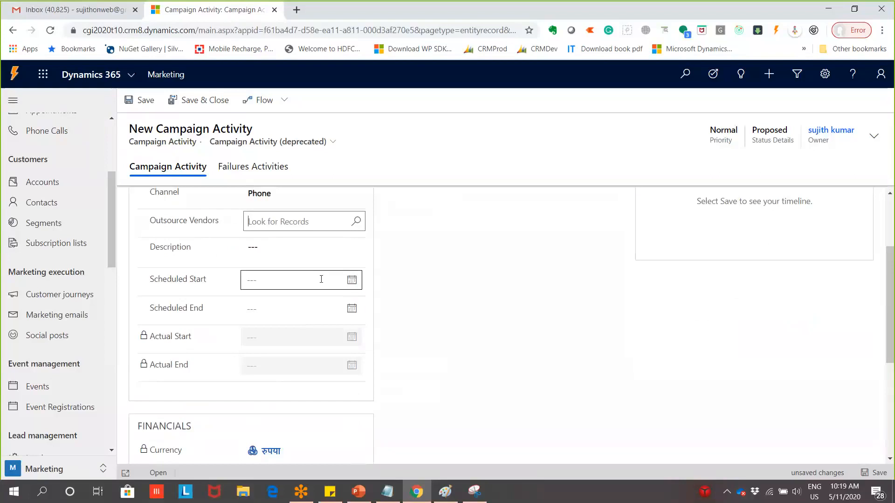
scroll(327, 275, "up", 2)
scroll(351, 358, "down", 3)
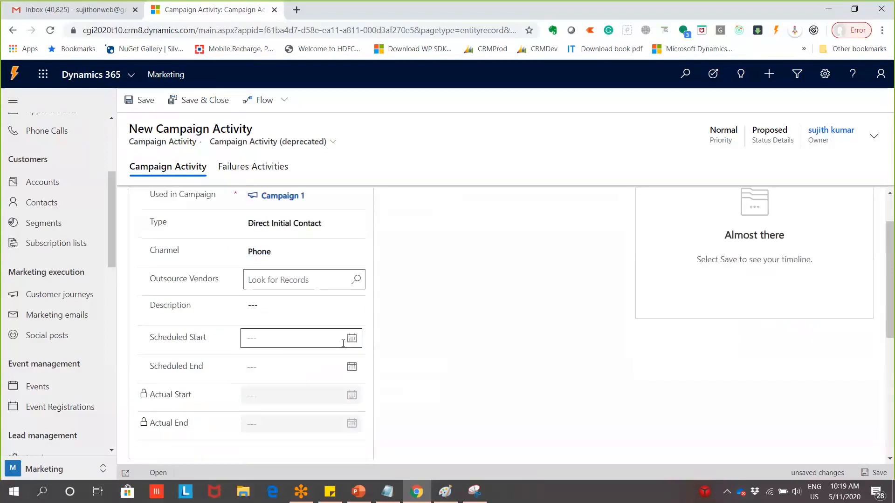
left_click(352, 221)
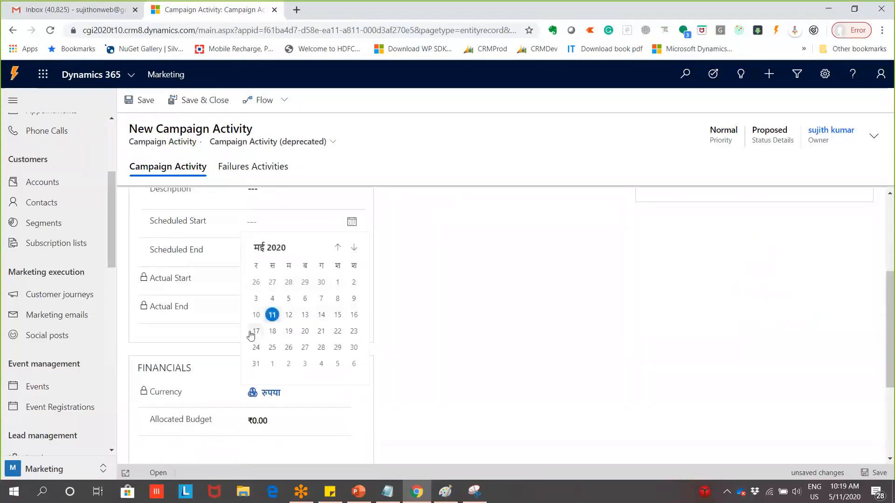
left_click(288, 314)
left_click(352, 250)
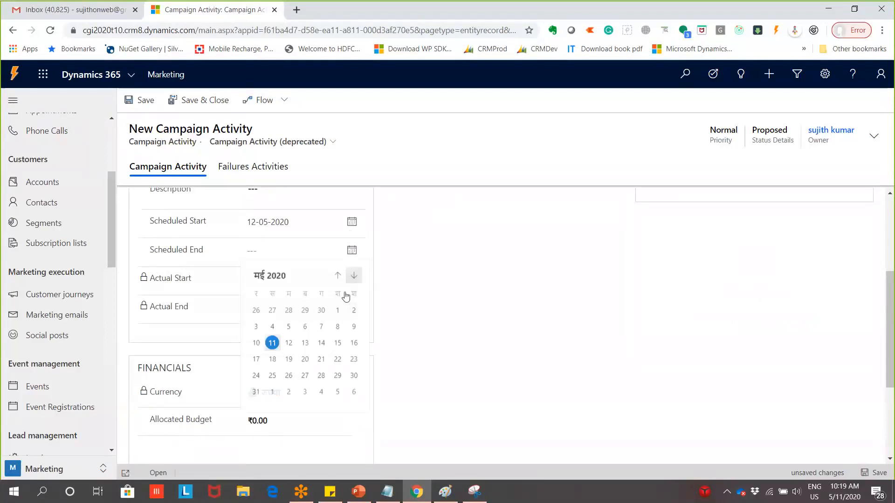
left_click(321, 344)
Set the allocated budget to ₹1,000.00 and review the form
scroll(291, 320, "down", 3)
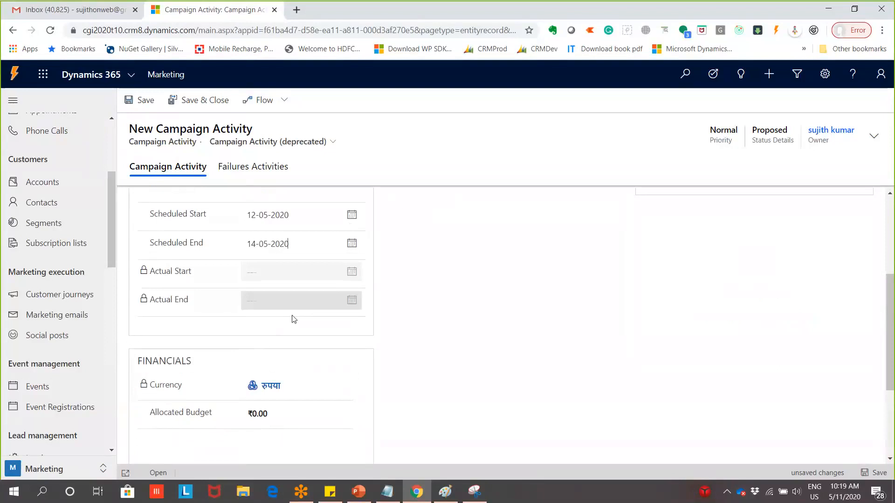
scroll(292, 316, "down", 1)
left_click(302, 266)
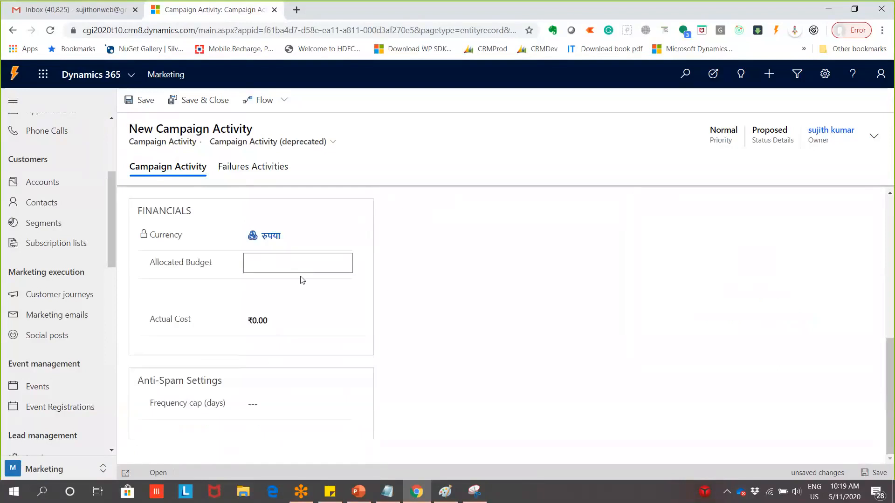
type("200")
key("BackSpace")
key("BackSpace")
key("BackSpace")
type("1000")
left_click(304, 321)
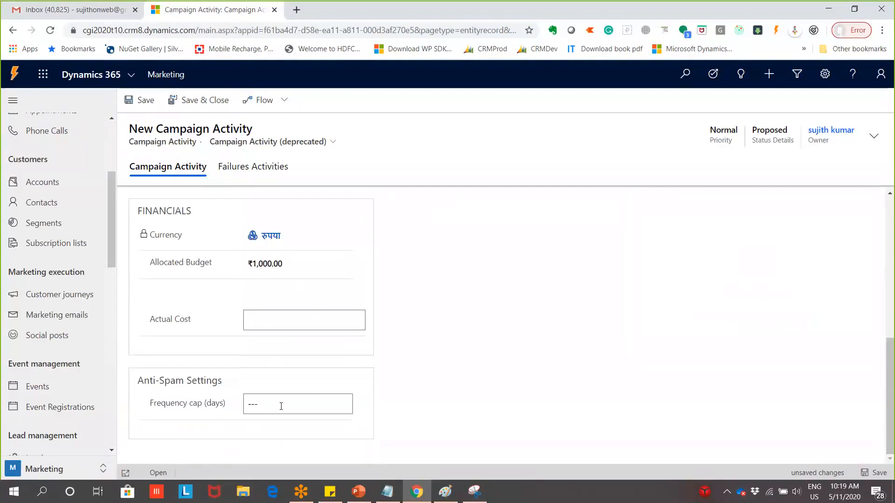
scroll(333, 398, "up", 5)
scroll(326, 396, "down", 4)
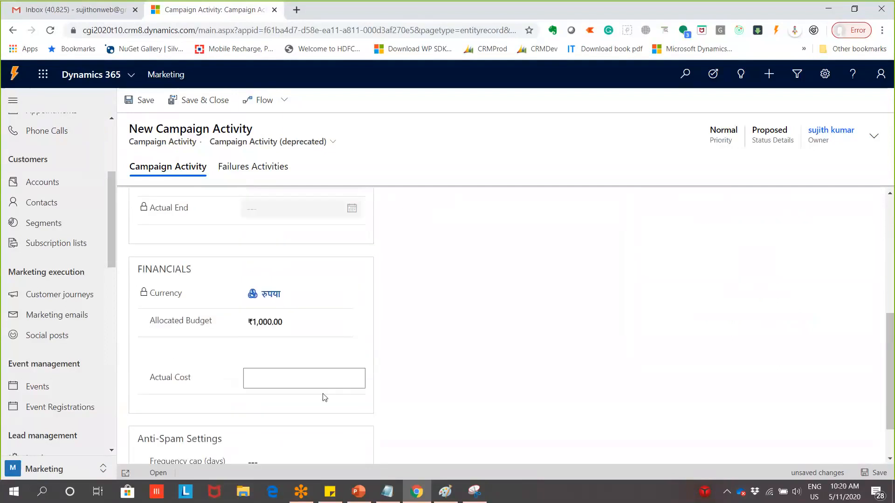
scroll(322, 395, "up", 4)
scroll(321, 395, "up", 2)
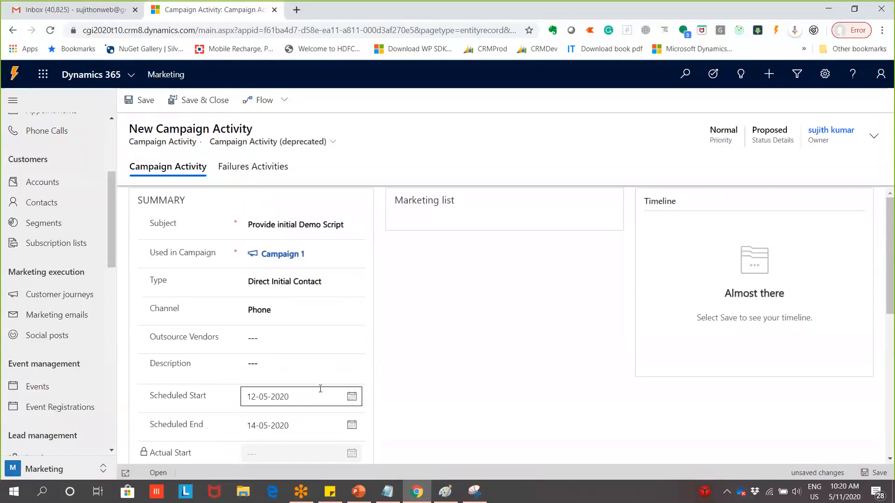
scroll(320, 389, "down", 3)
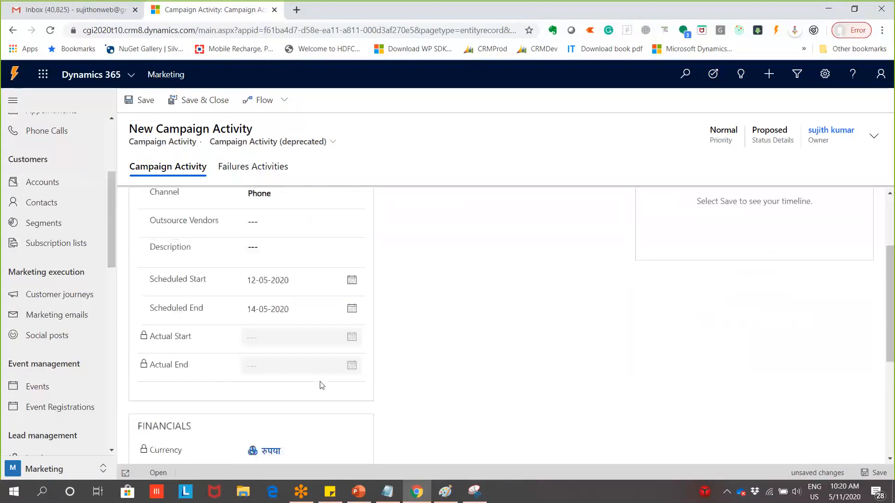
scroll(322, 385, "down", 3)
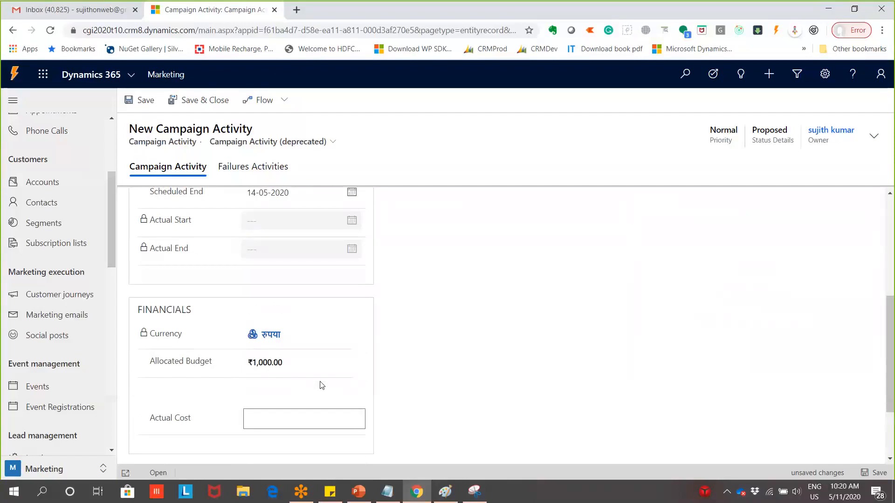
scroll(322, 385, "up", 3)
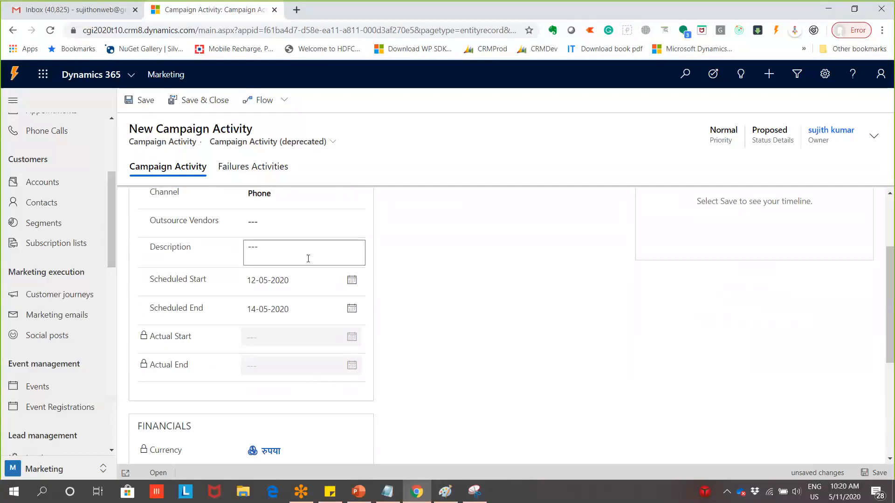
scroll(308, 259, "up", 3)
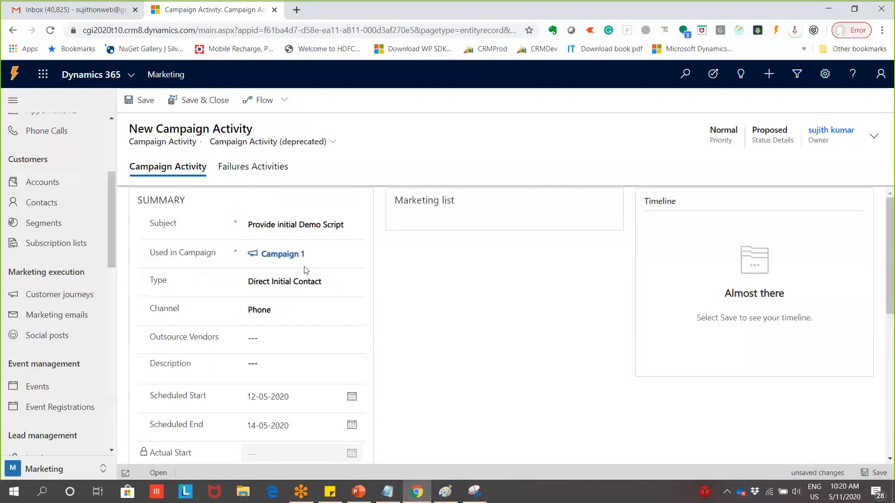
Save the Provide initial Demo Script activity and start another Campaign 1 activity
left_click(183, 100)
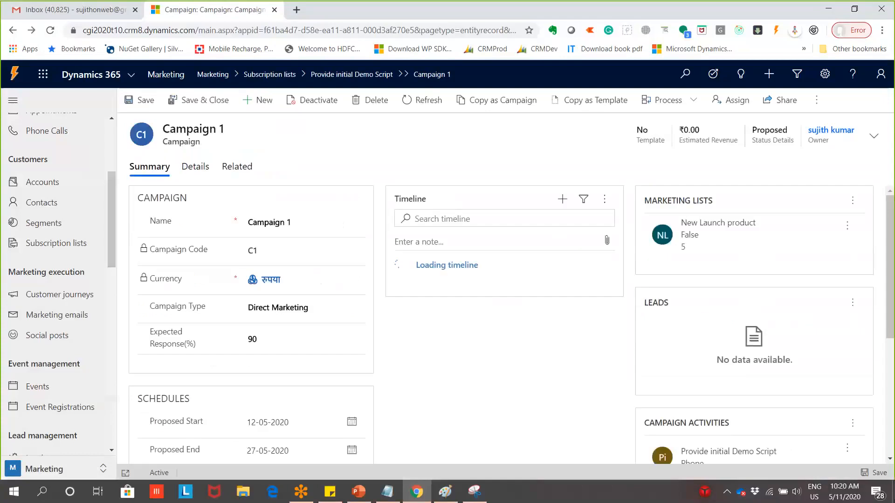
scroll(839, 327, "down", 4)
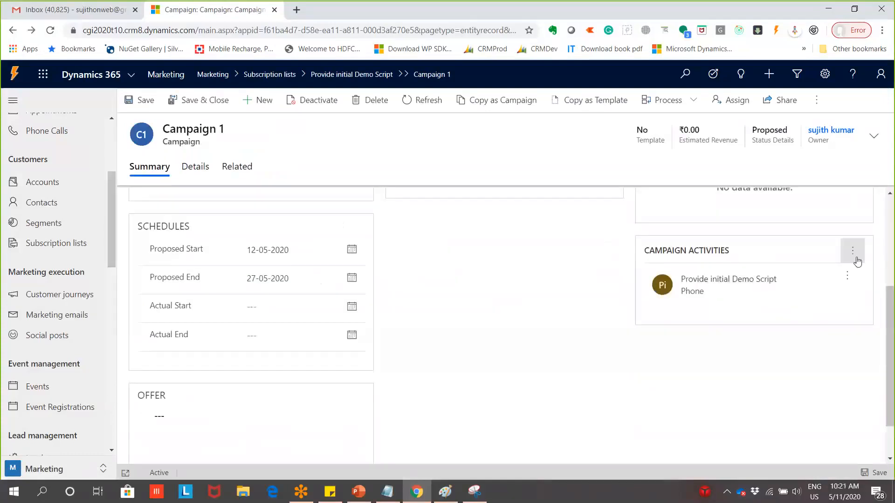
left_click(854, 254)
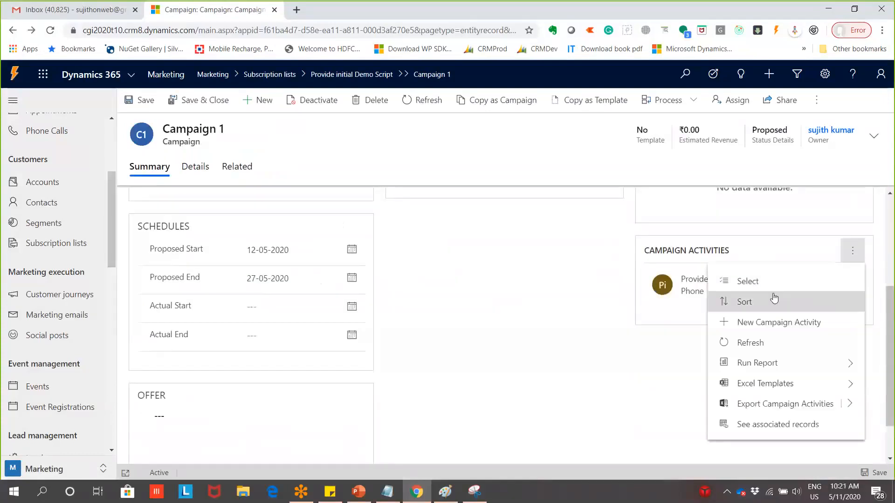
left_click(725, 321)
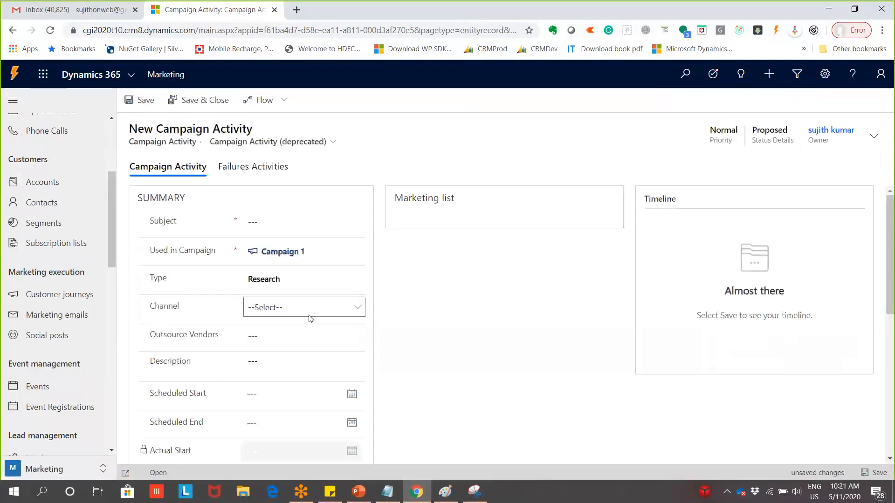
Set the channel to Appointment and the subject to 'DEmo Showcase APP'
left_click(307, 312)
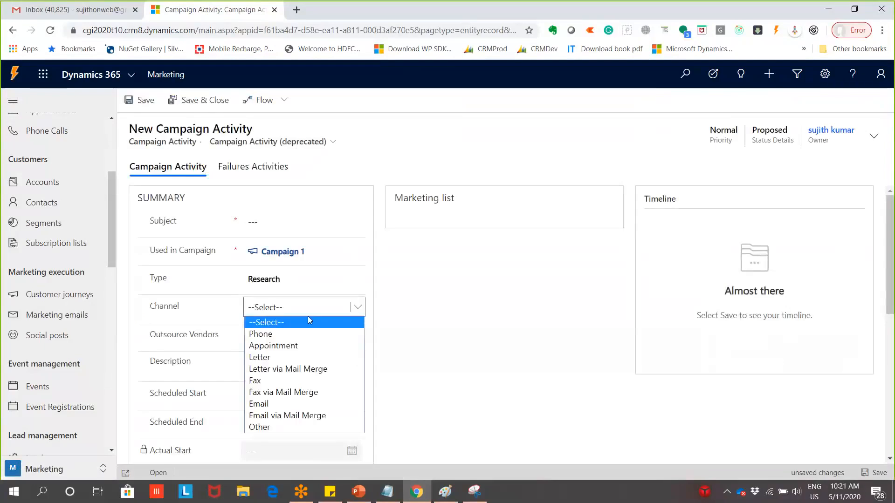
left_click(309, 346)
left_click(333, 221)
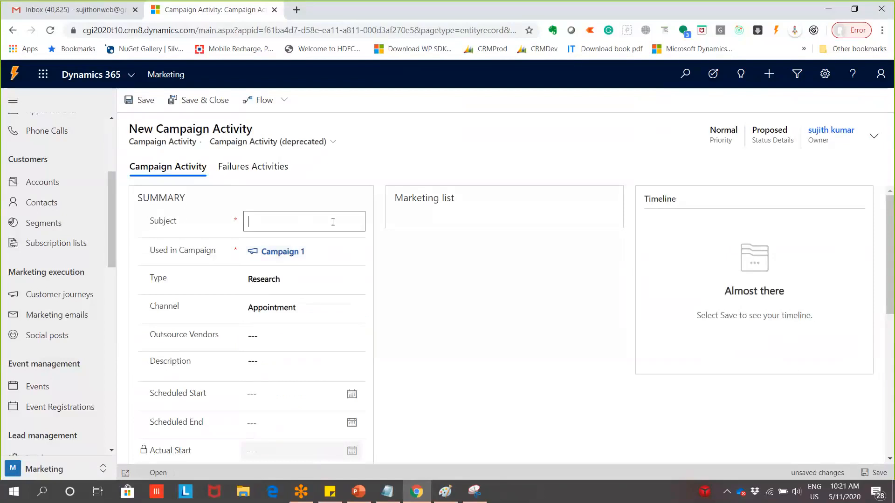
type("DEmo Showcase APP")
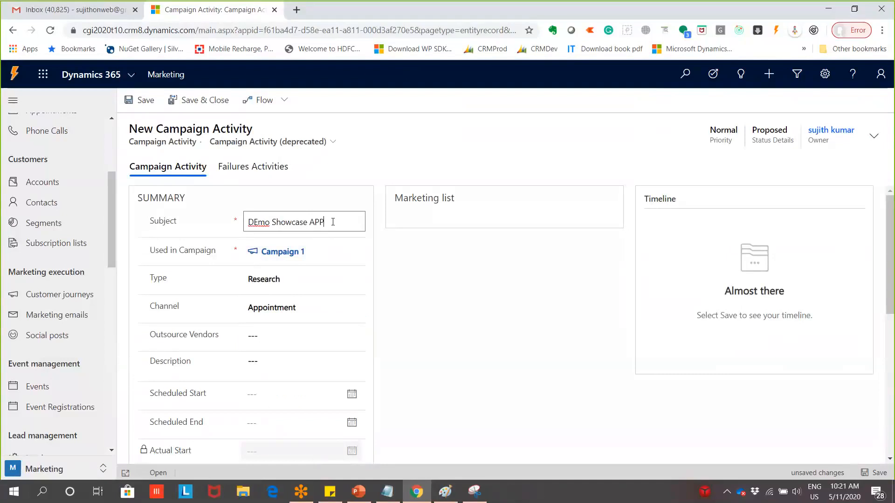
Schedule it from 15-05-2020 to 17-05-2020 and save and close
scroll(353, 291, "down", 3)
left_click(352, 279)
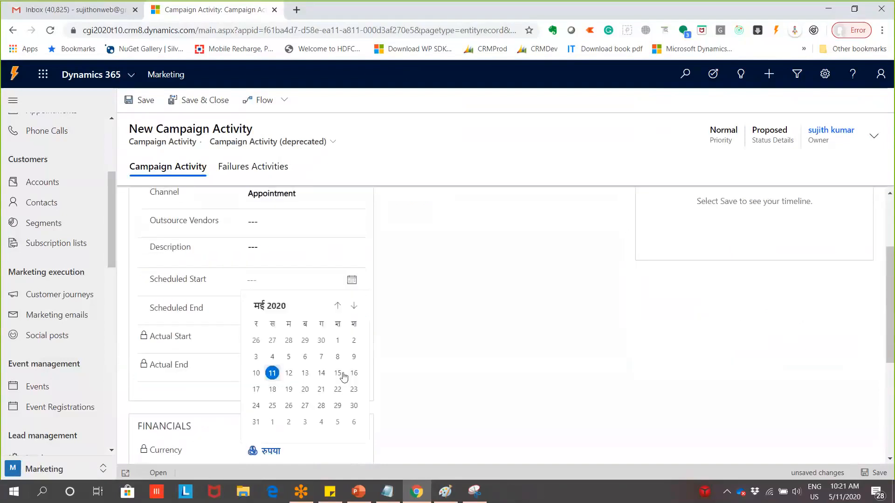
left_click(340, 376)
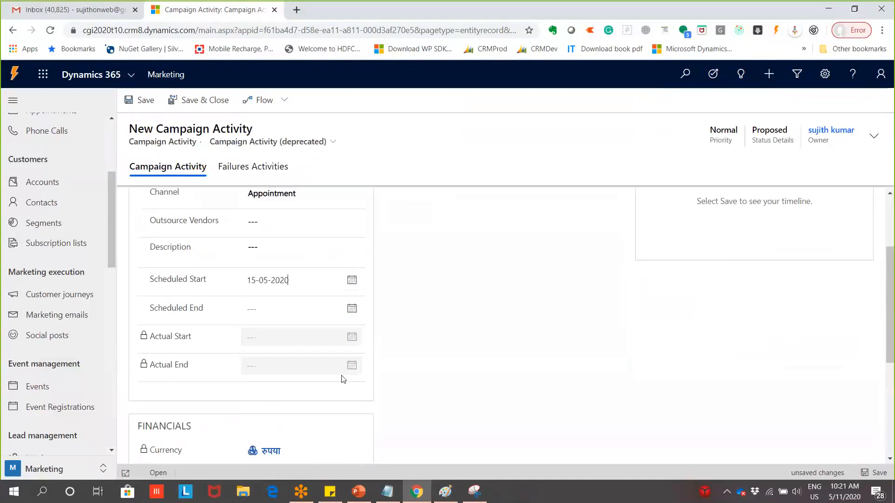
left_click(352, 308)
left_click(341, 408)
left_click(352, 309)
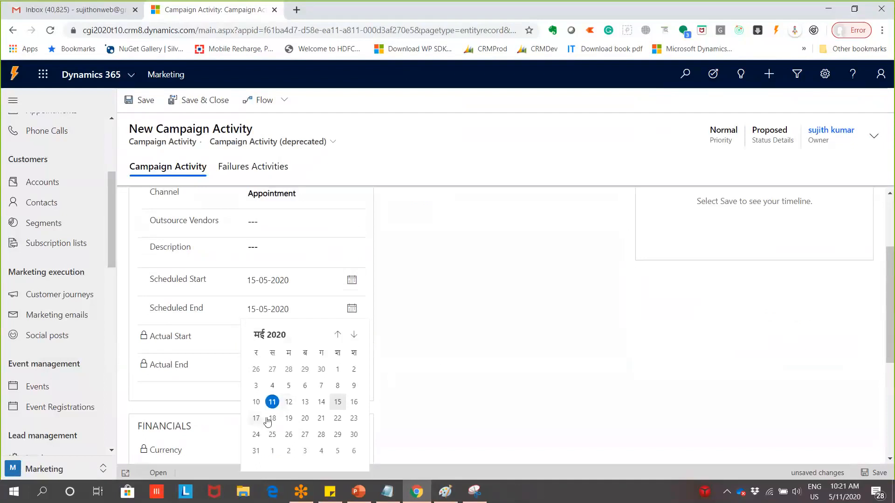
left_click(255, 423)
scroll(411, 369, "up", 3)
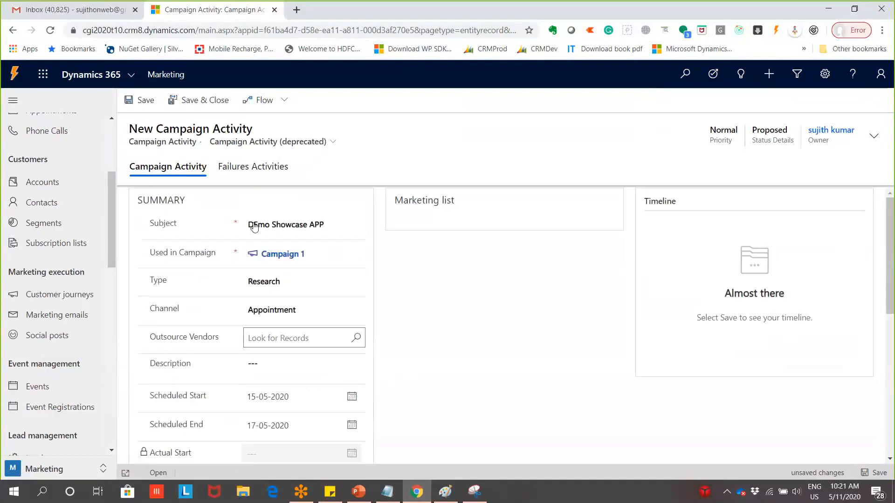
left_click(207, 103)
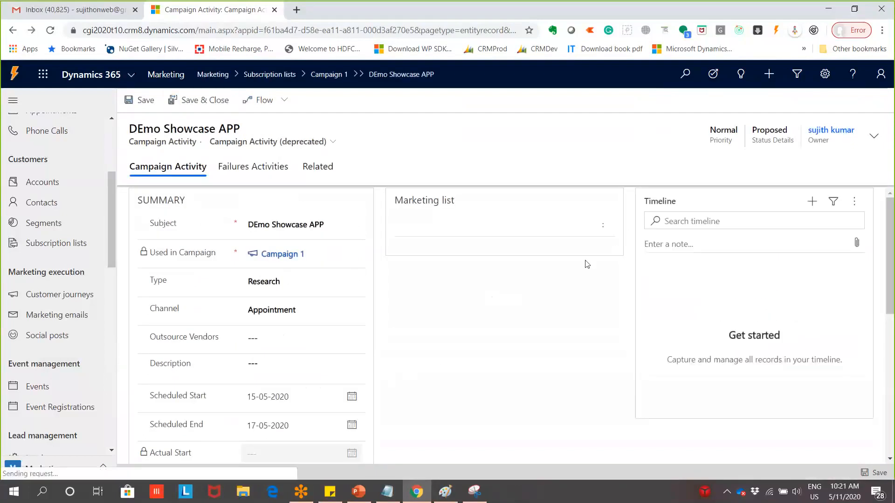
scroll(614, 272, "down", 4)
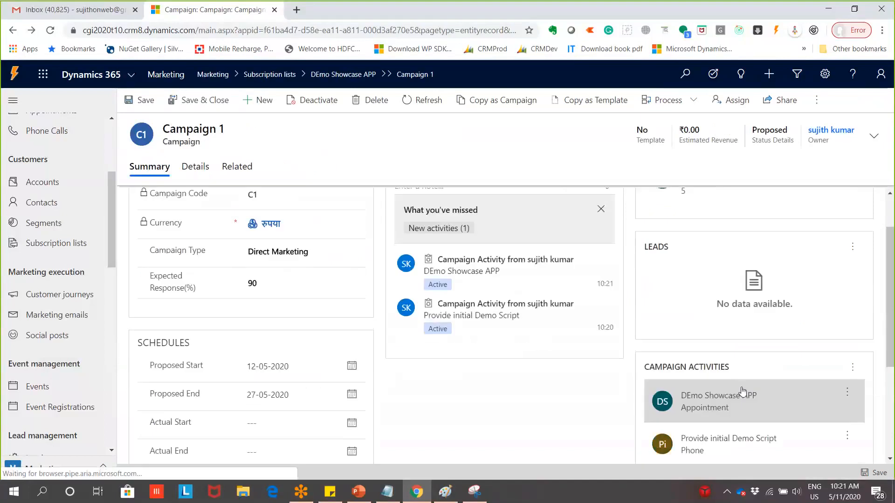
Add a blue 'Appointment' label on the Emails ellipse in the Paint diagram
left_click(448, 494)
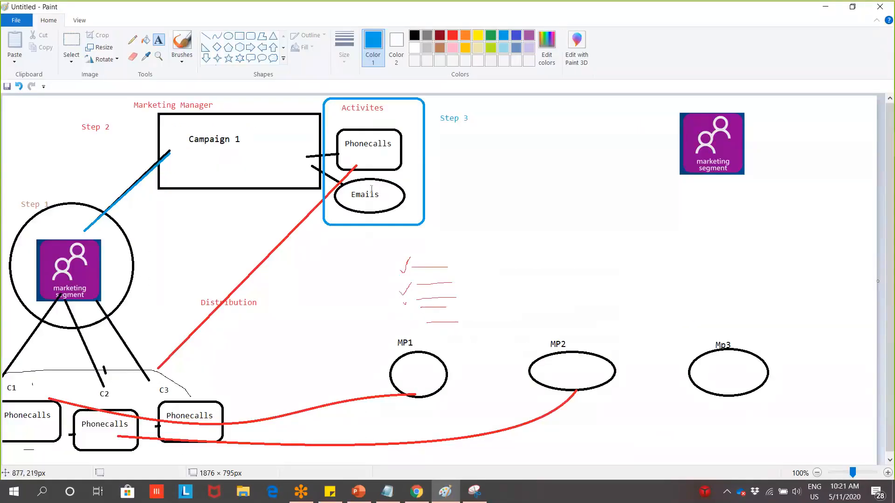
left_click(354, 193)
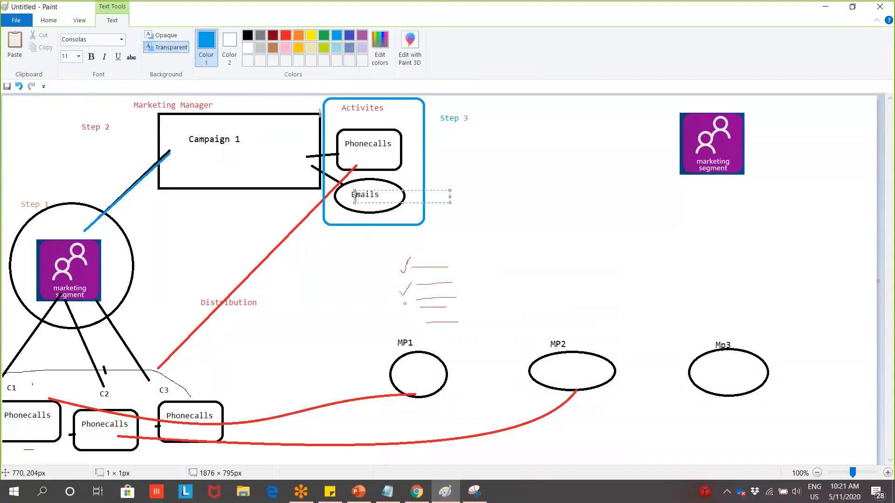
left_click(395, 240)
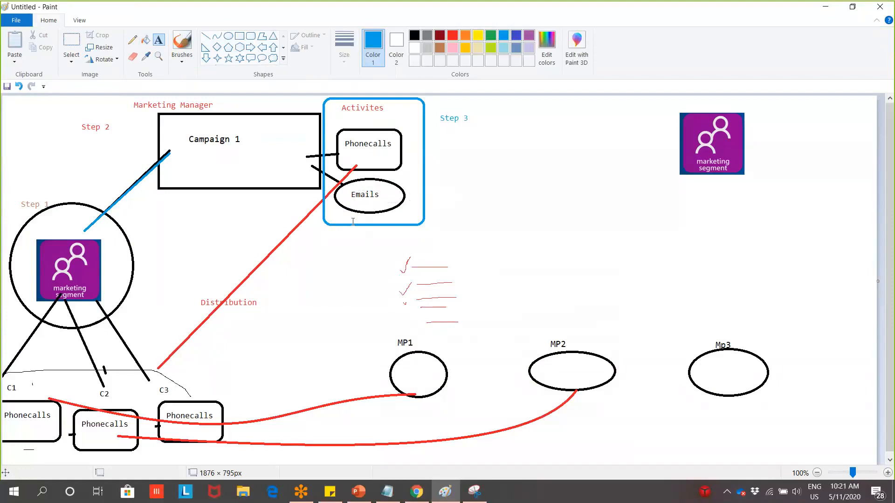
left_click(352, 193)
type("App")
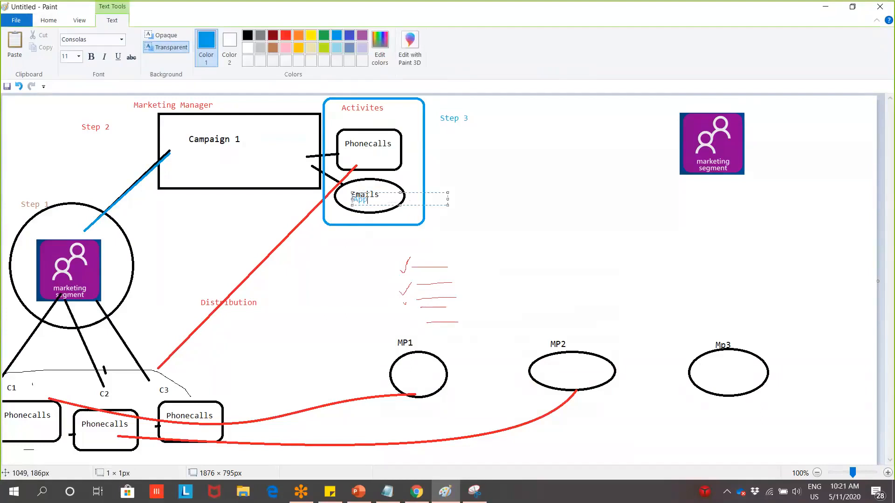
type("ointment")
left_click(555, 160)
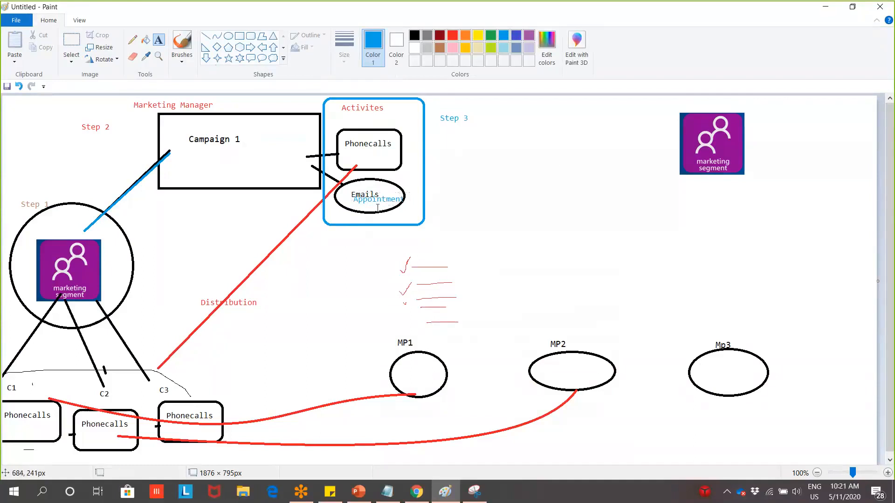
key("alt+Tab")
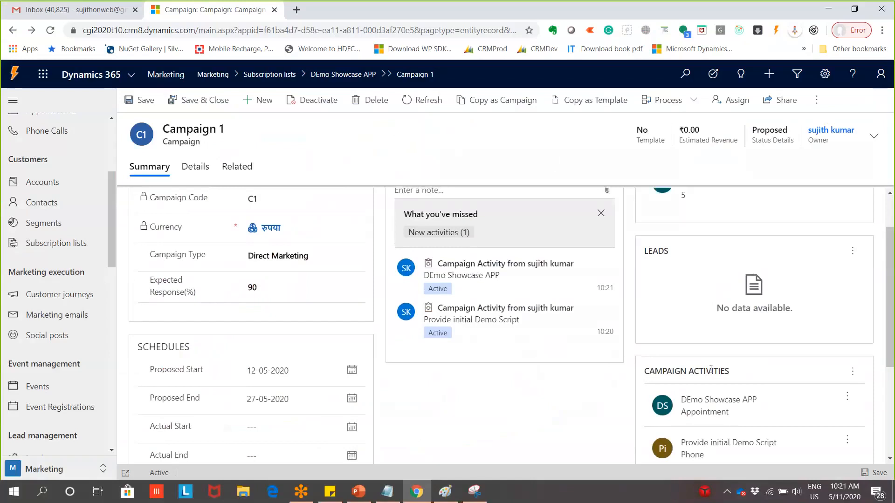
Check Campaign 1's Details tab, then return to its Summary
scroll(711, 370, "down", 1)
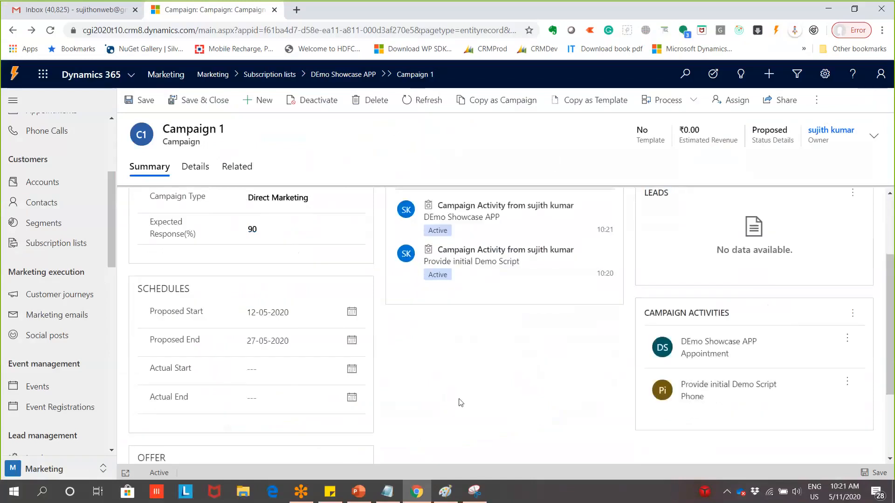
scroll(250, 212, "up", 2)
left_click(205, 169)
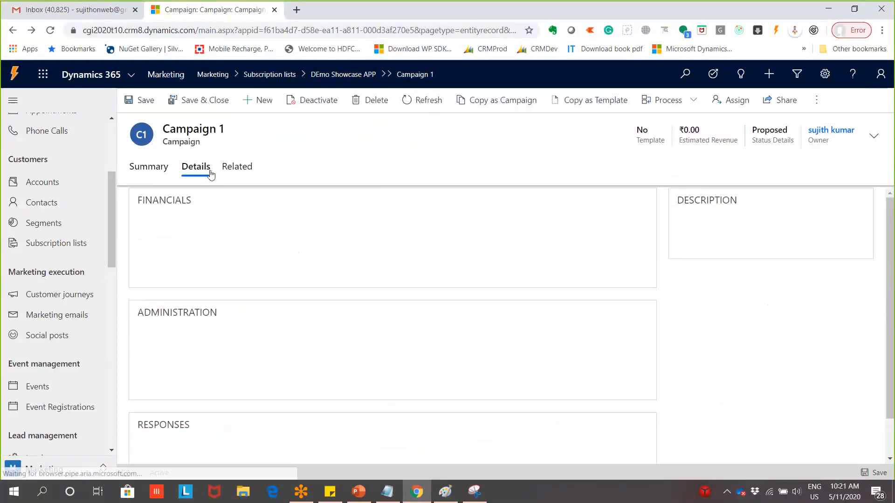
scroll(420, 324, "down", 3)
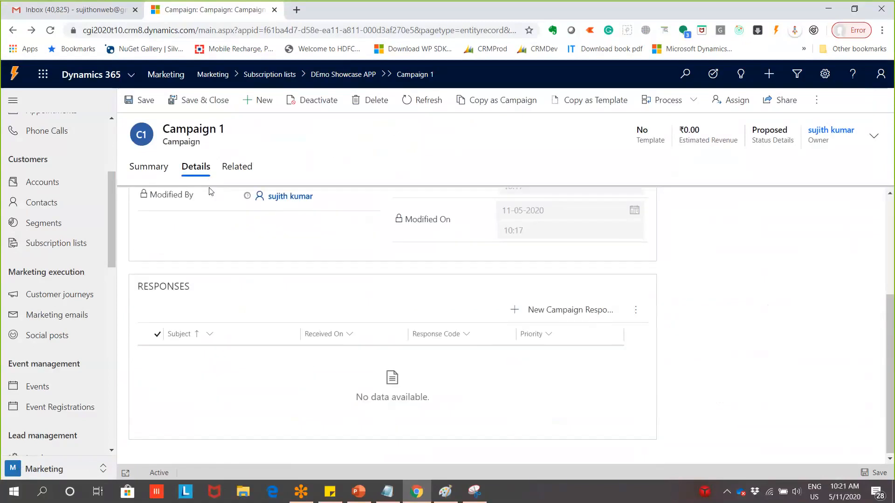
scroll(420, 324, "up", 3)
left_click(157, 166)
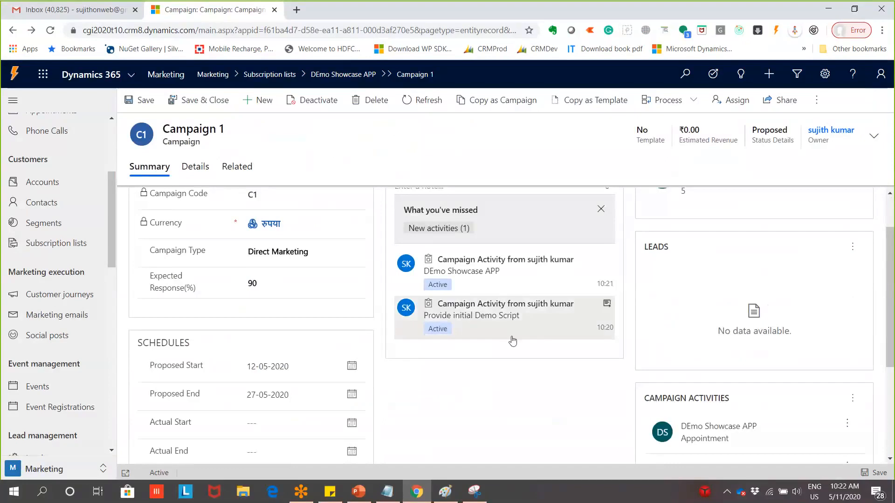
scroll(800, 401, "down", 3)
scroll(807, 373, "up", 1)
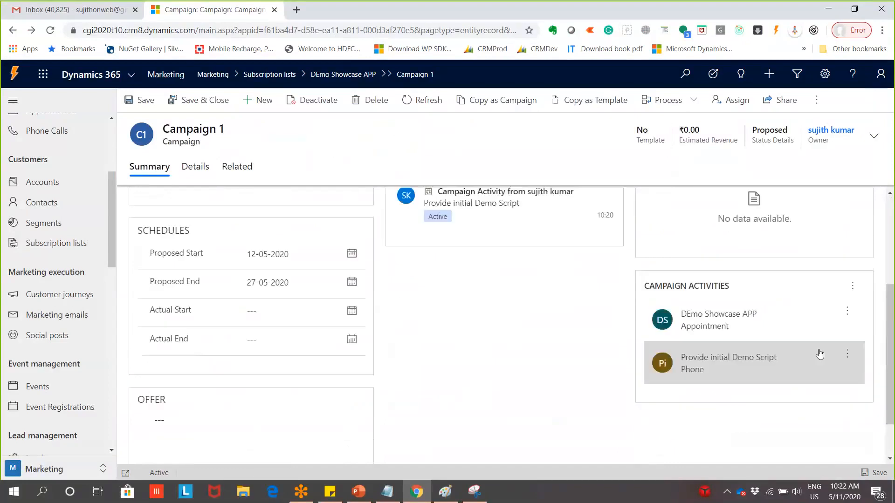
Open the Provide initial Demo Script activity record, then switch to Paint
left_click(848, 314)
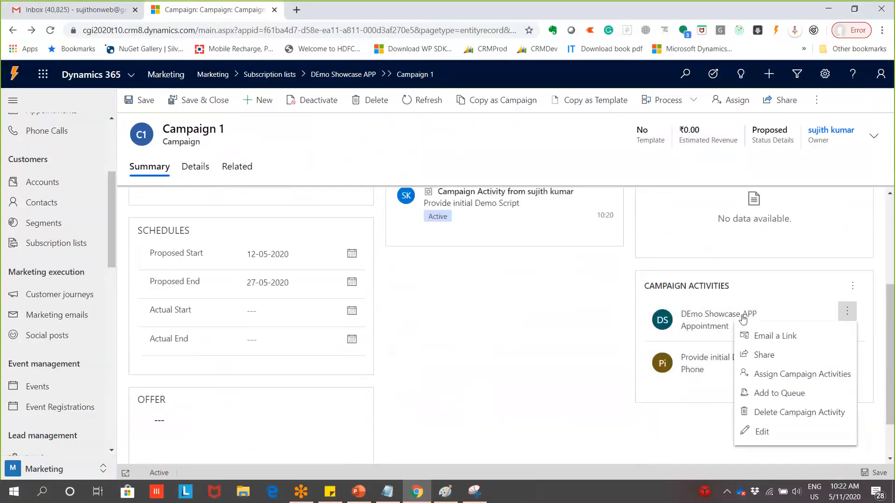
left_click(702, 365)
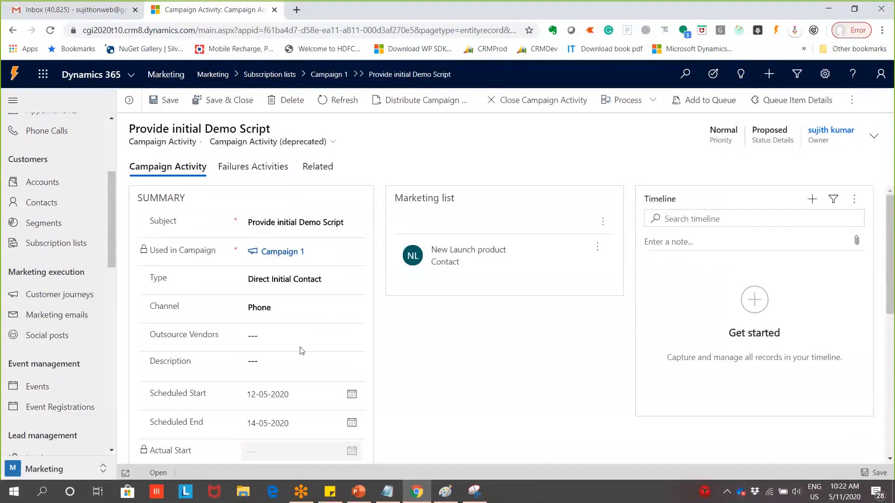
key("alt+Tab")
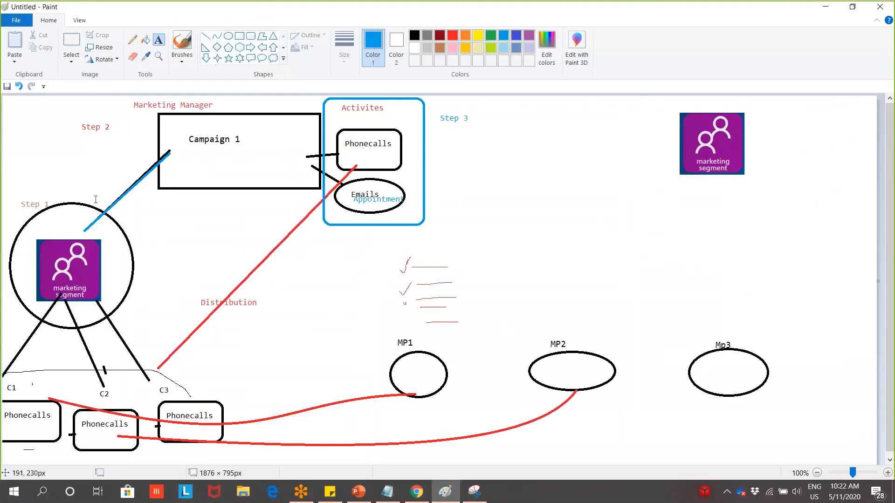
Discard an empty Paint text box and go back to the activity record
left_click(545, 167)
left_click(468, 155)
key("alt+Tab")
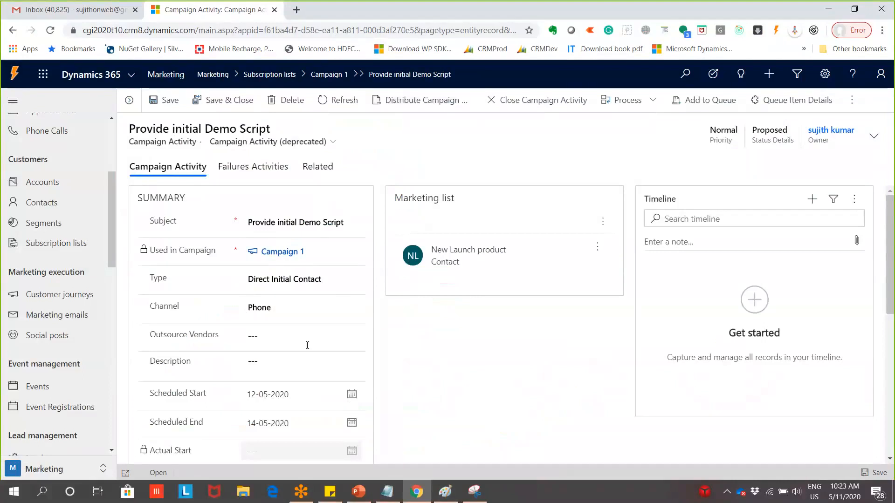
Bring the Paint campaign diagram to the front from the taskbar
left_click(445, 492)
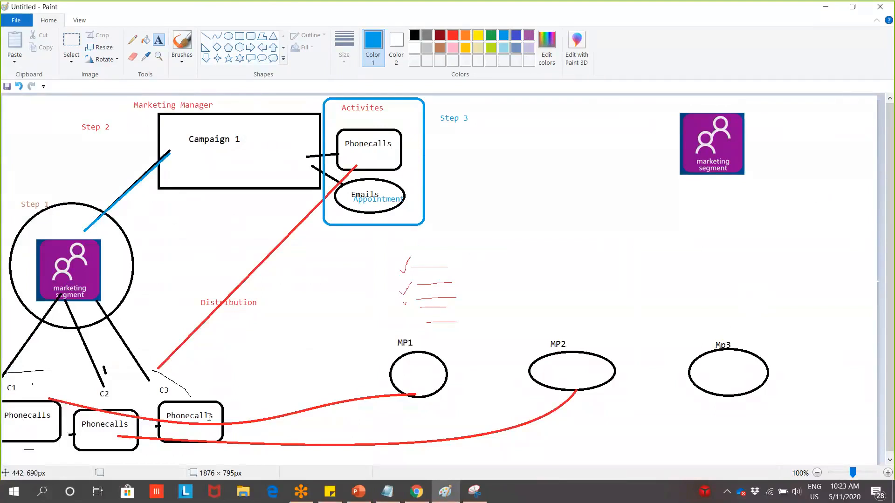
Add a blue 'Step 4' text label left of the red checklist, above MP1
left_click(278, 285)
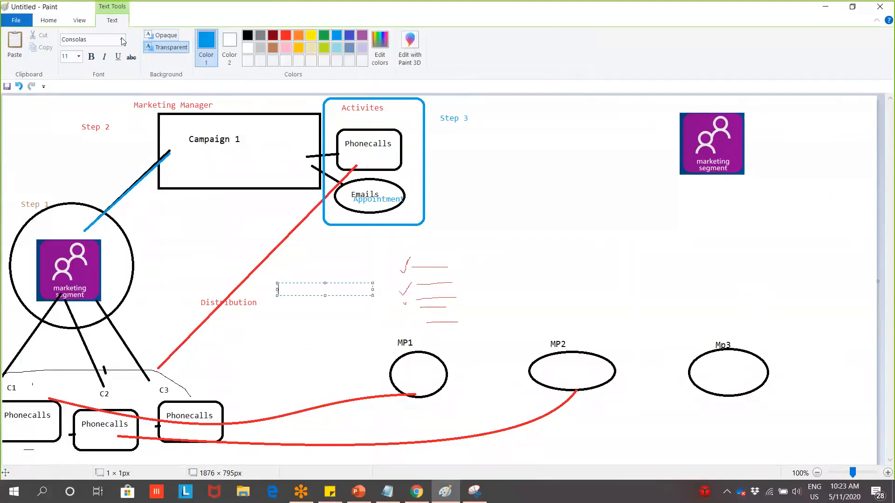
left_click(55, 23)
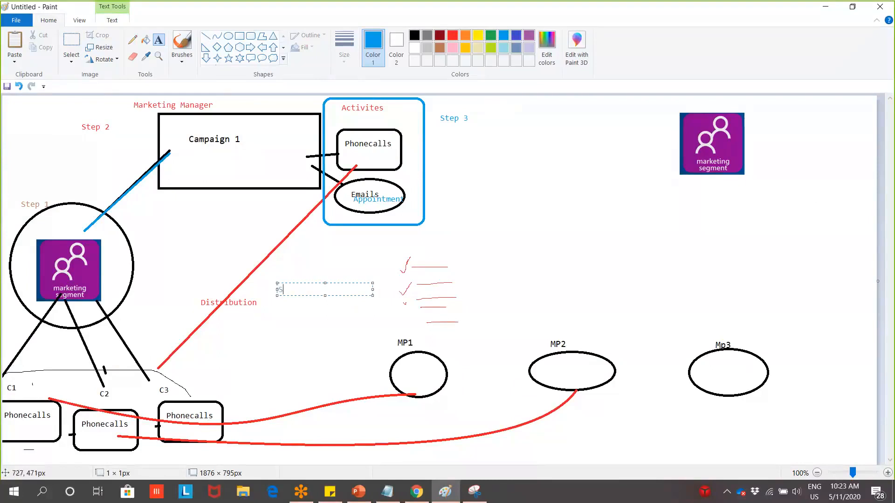
type("Sp")
type("ep4")
key("BackSpace")
type("4")
left_click(522, 247)
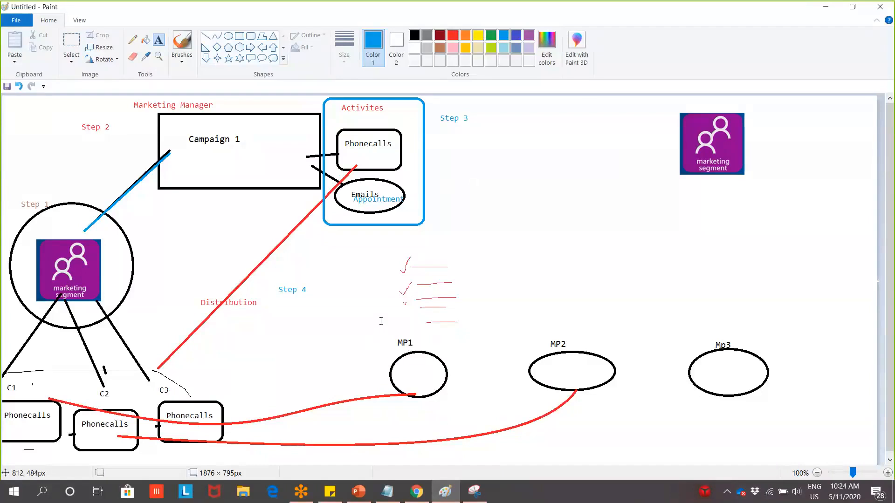
Minimize the Paint campaign diagram to return to the New Phone Calls dialog
left_click(829, 12)
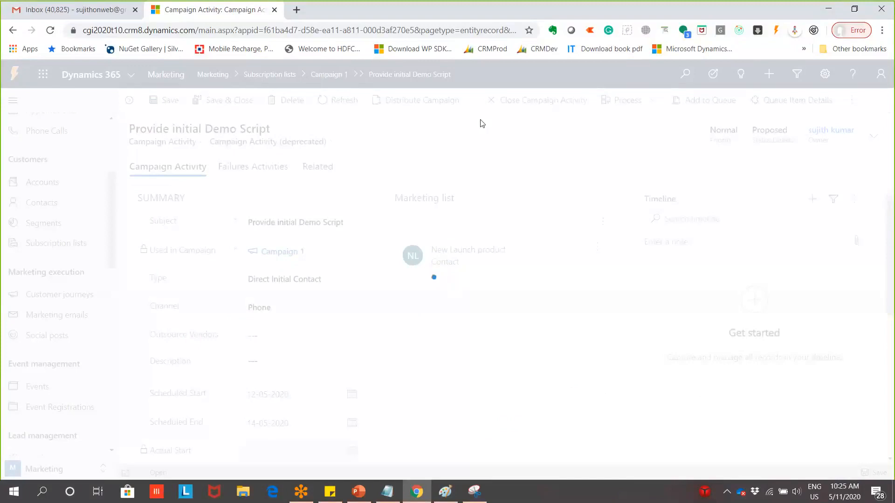
left_click(447, 492)
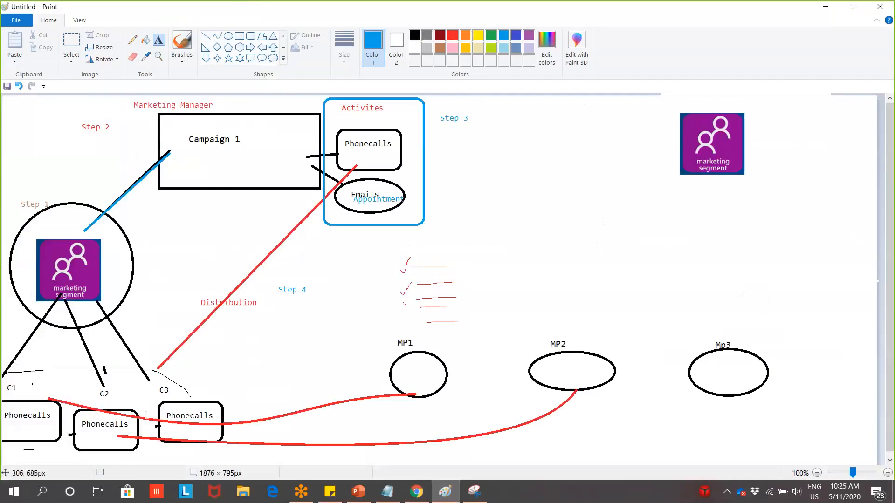
left_click(828, 7)
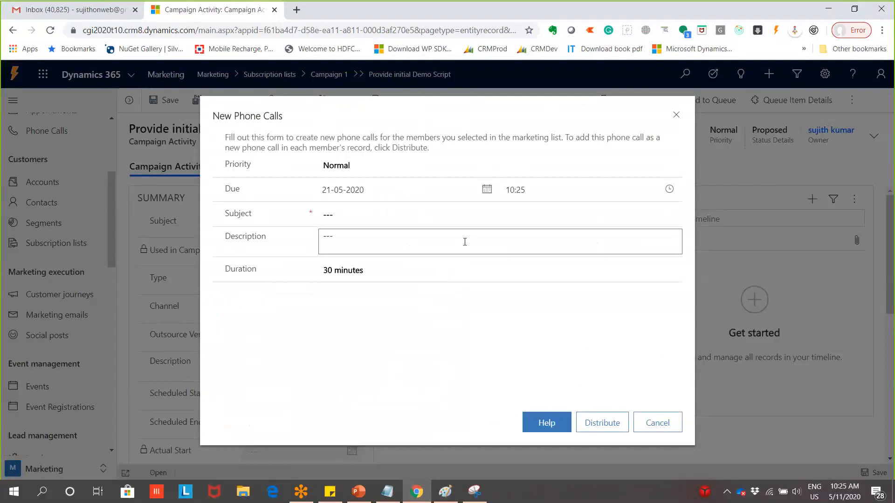
Set the phone call subject to 'DO Phone call reagarding New Offer in Web Development'
left_click(373, 213)
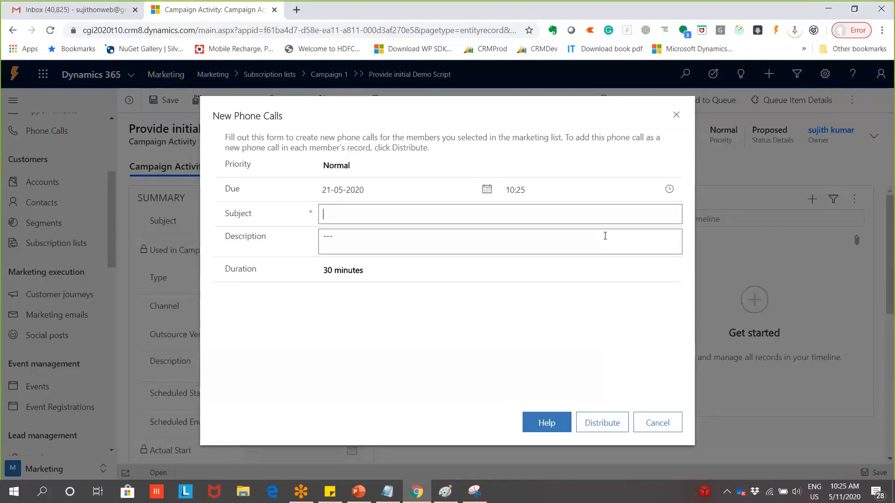
type("DO B")
key("BackSpace")
key("BackSpace")
type("Phone call reaga")
key("BackSpace")
type("arding o")
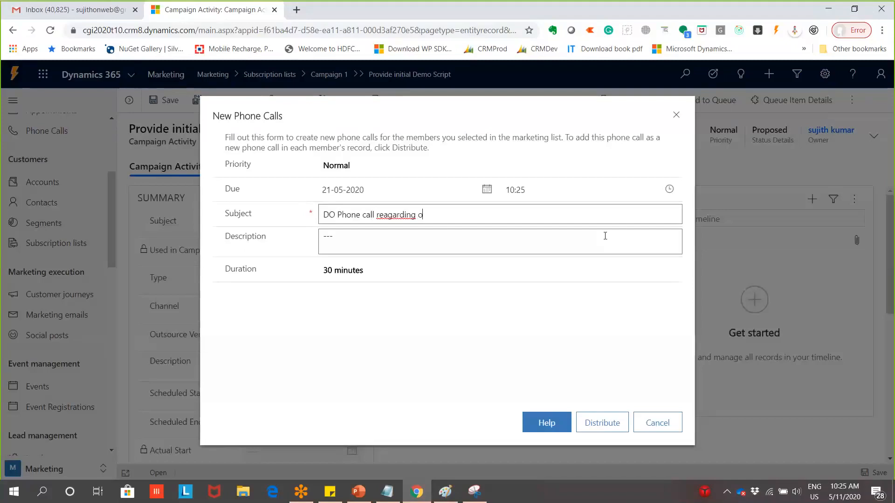
key("BackSpace")
type("New Offer in Web Development")
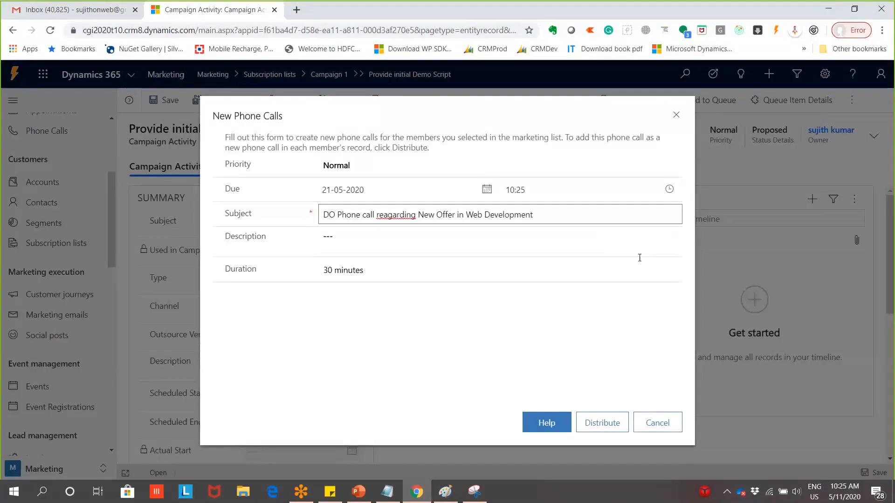
Enter the description 'Talk about D365 Dynamic Portal' followed by dotted lines
left_click(546, 243)
type("Talk")
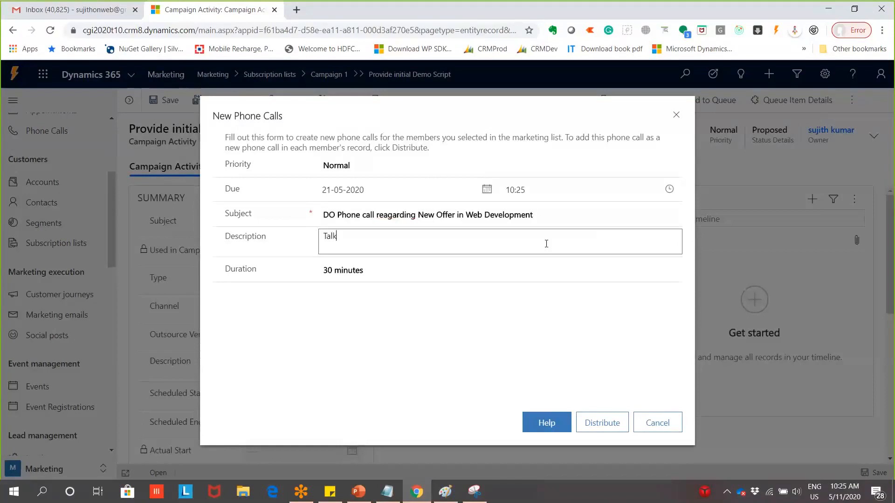
type(" about D365 Dynamic")
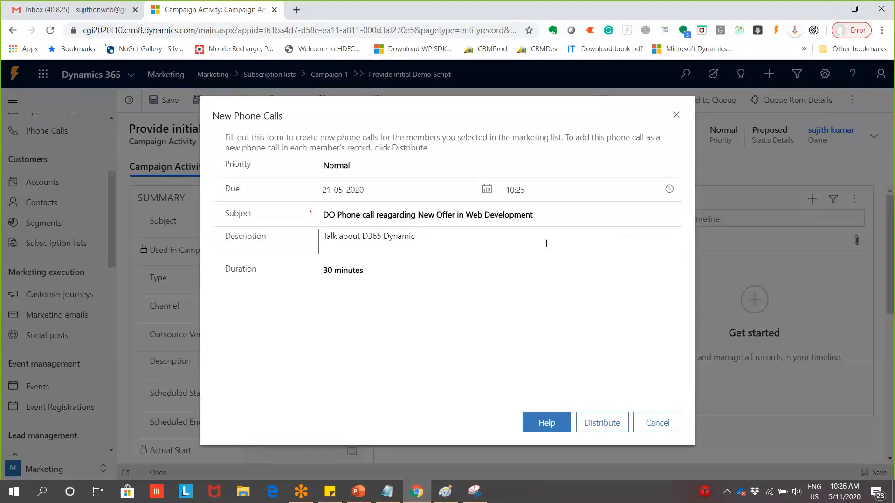
type(" Portal.cfbfb..")
key("BackSpace")
key("BackSpace")
key("BackSpace")
key("BackSpace")
key("BackSpace")
key("BackSpace")
key("BackSpace")
key("BackSpace")
type("..................")
key("Return")
type("cgbgf")
key("BackSpace")
key("BackSpace")
key("BackSpace")
key("BackSpace")
key("BackSpace")
key("BackSpace")
key("BackSpace")
key("BackSpace")
key("BackSpace")
key("BackSpace")
key("BackSpace")
type("...........................")
key("Return")
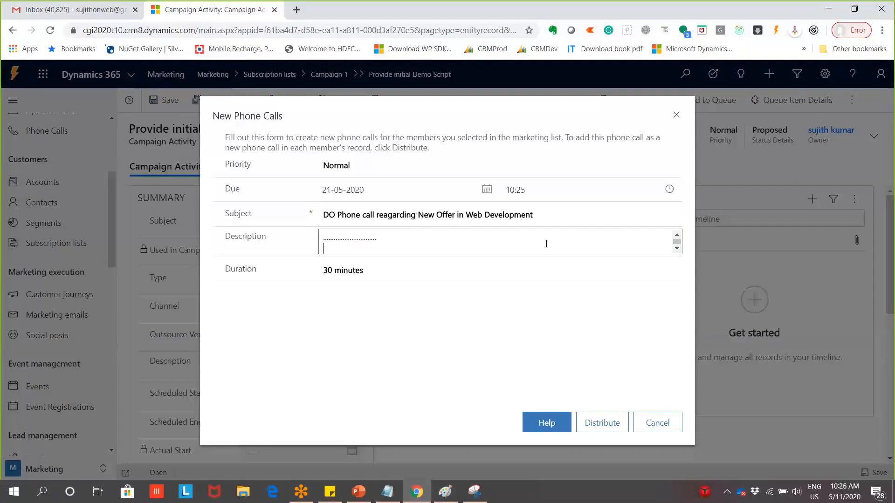
type("...........................")
left_click(615, 430)
Open the Distribute Phone Calls dialog, glancing at the Paint campaign diagram in between
left_click(613, 427)
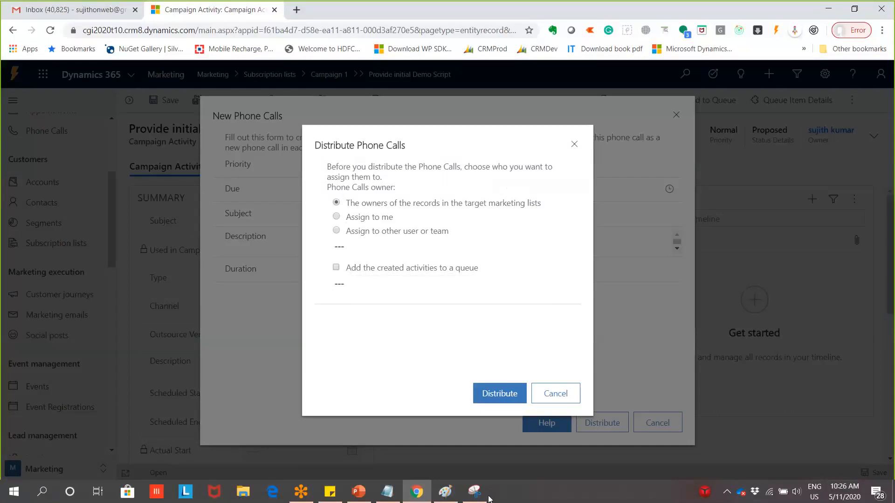
mouse_move(459, 489)
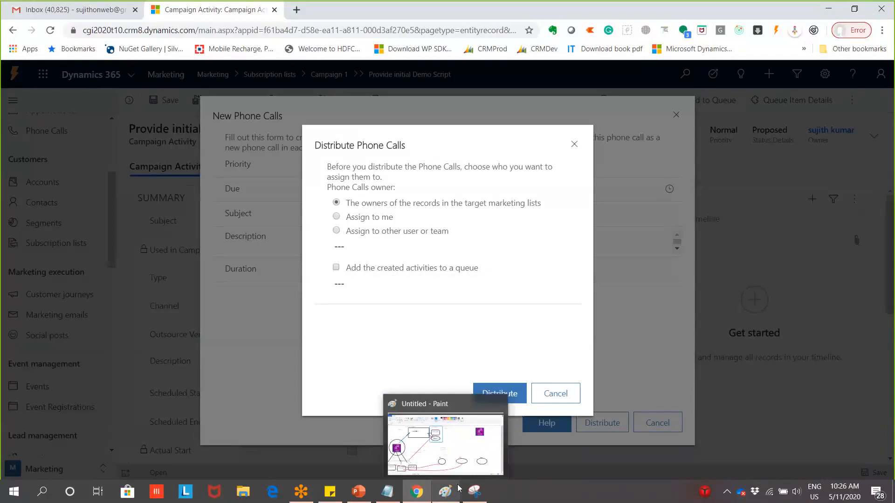
left_click(459, 488)
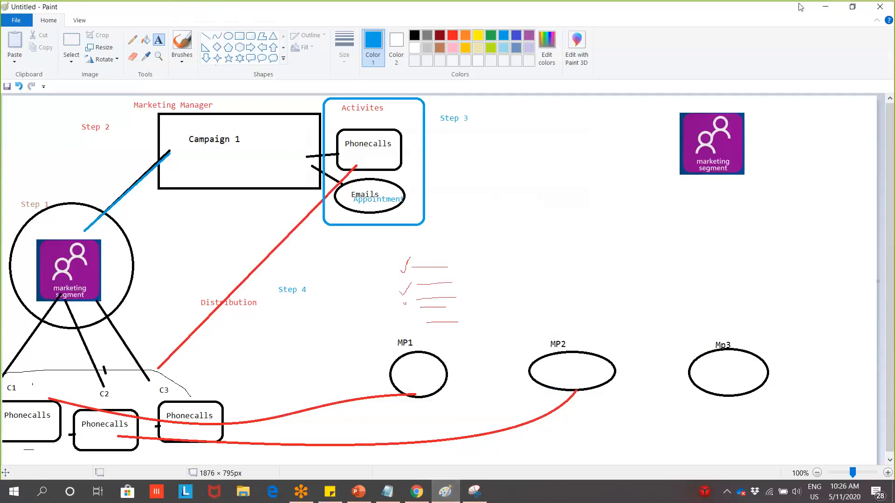
left_click(834, 7)
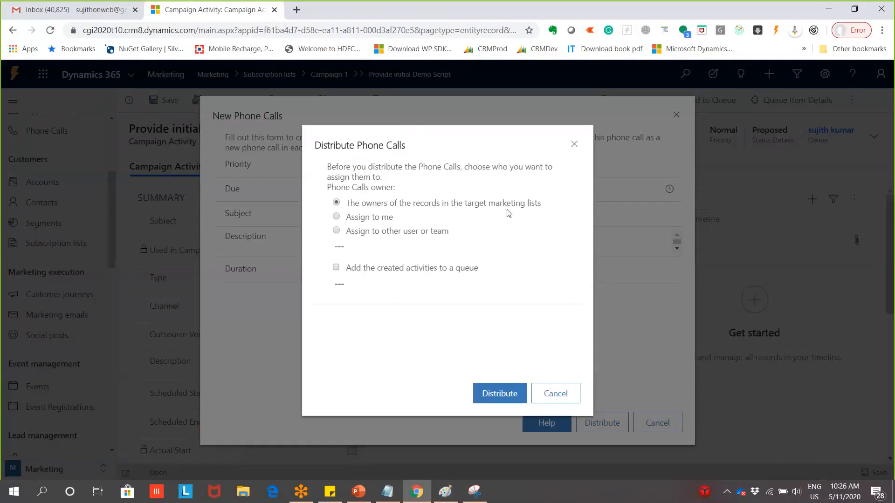
left_click(446, 491)
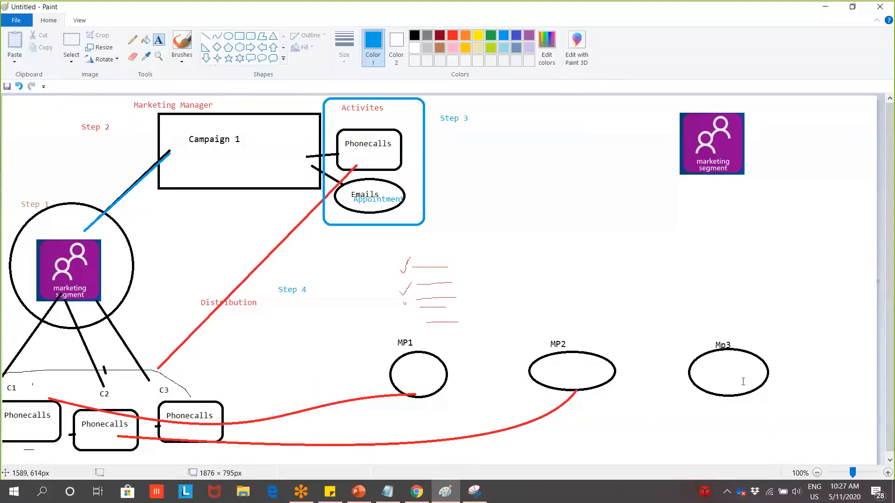
left_click(806, 7)
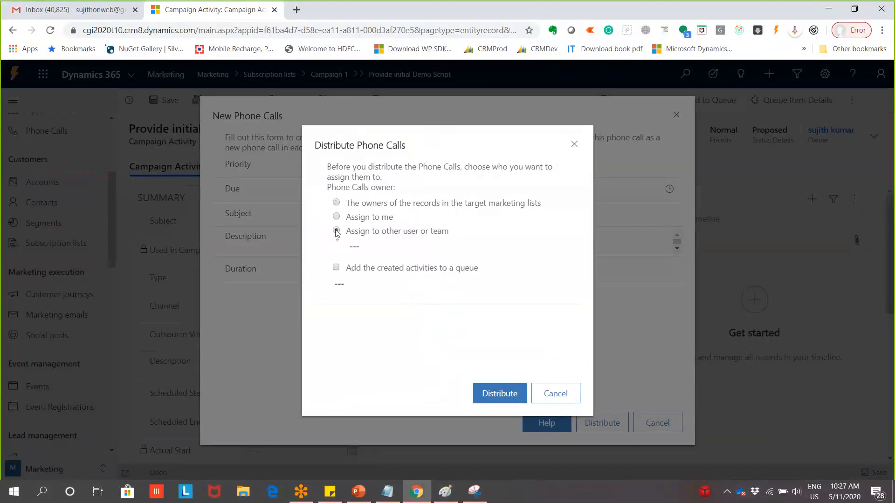
Try 'Assign to other user or team', then distribute to the target marketing lists' record owners
left_click(336, 231)
left_click(351, 246)
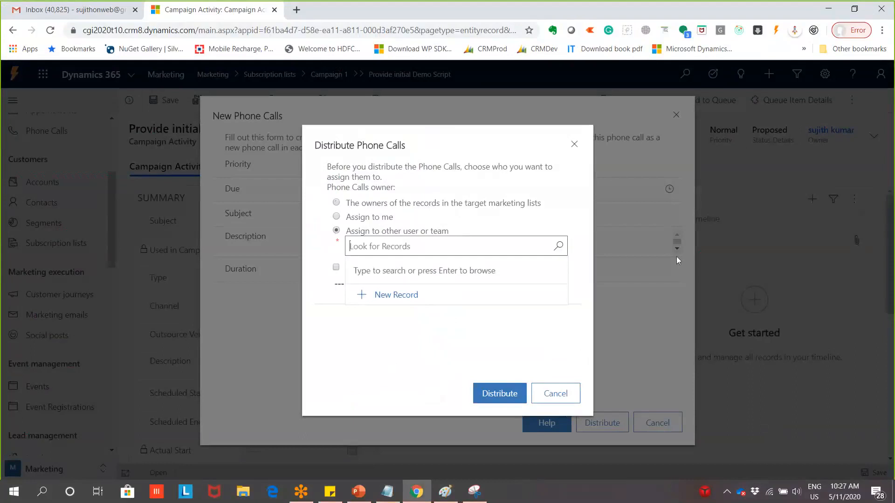
left_click(336, 204)
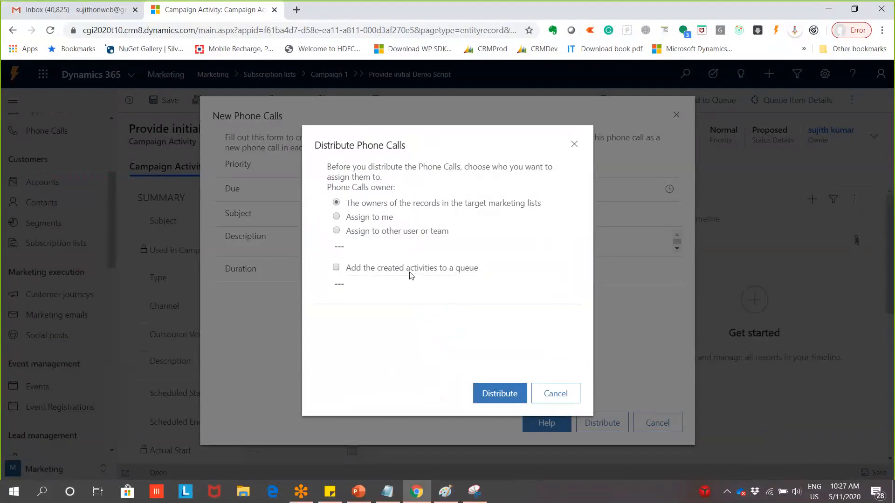
left_click(511, 406)
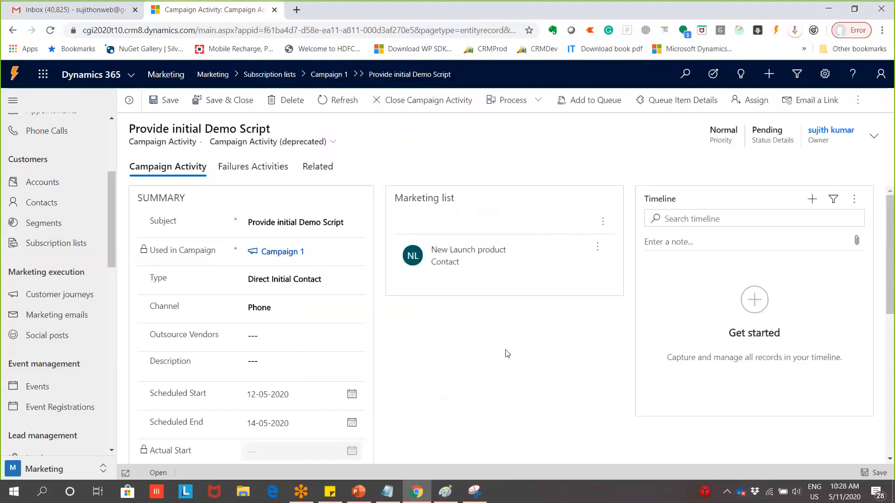
Open the New Launch product list's Members and its first contact record
left_click(483, 258)
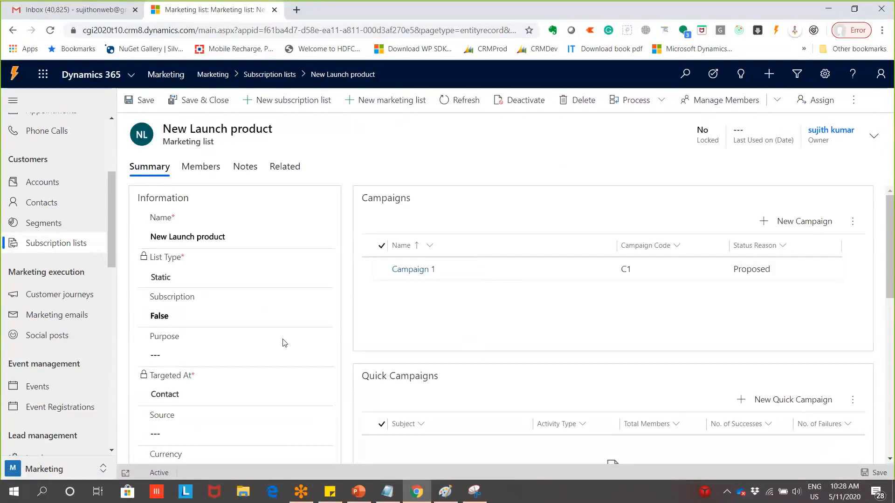
scroll(436, 362, "down", 3)
scroll(435, 362, "up", 3)
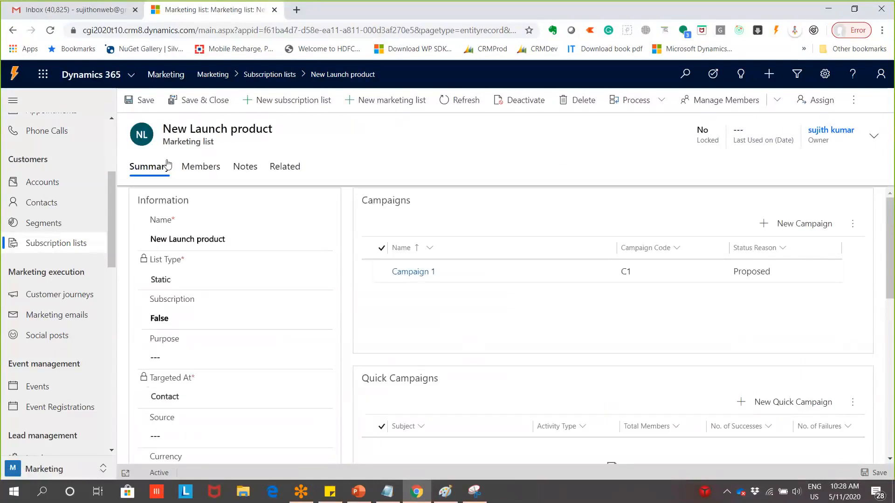
left_click(190, 169)
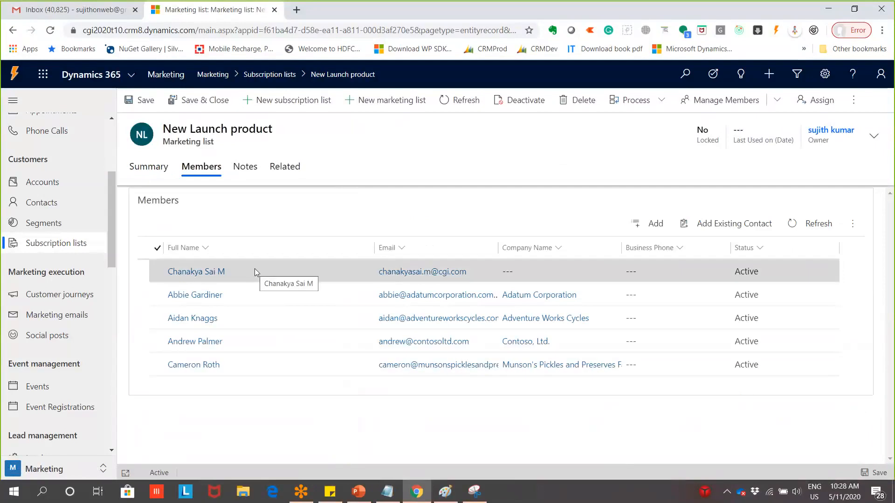
left_click(208, 272)
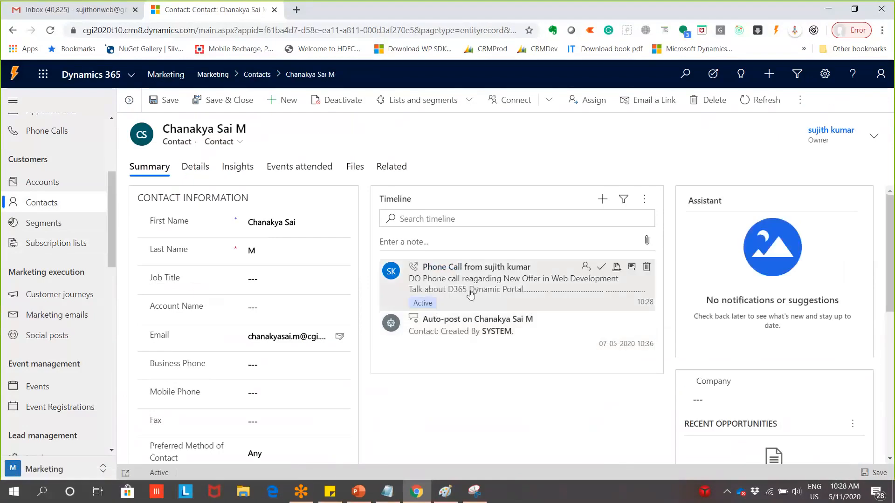
Expand the contact's timeline phone call and open its full record
left_click(470, 293)
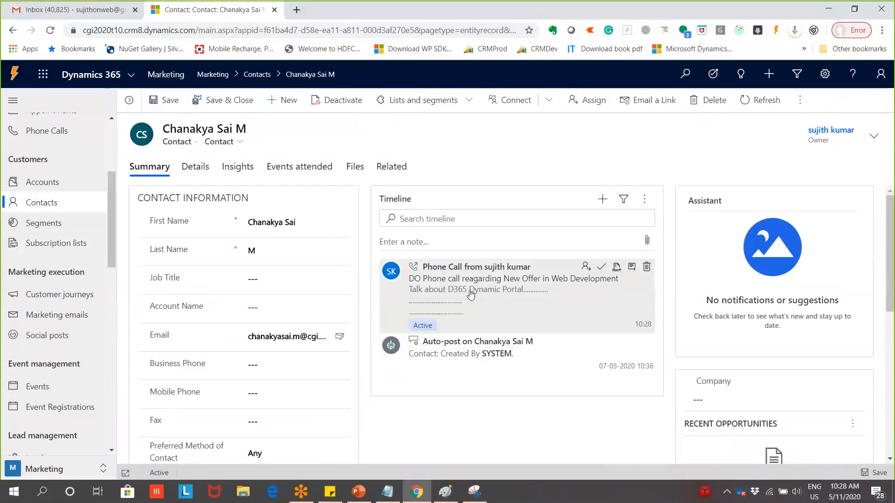
double_click(561, 279)
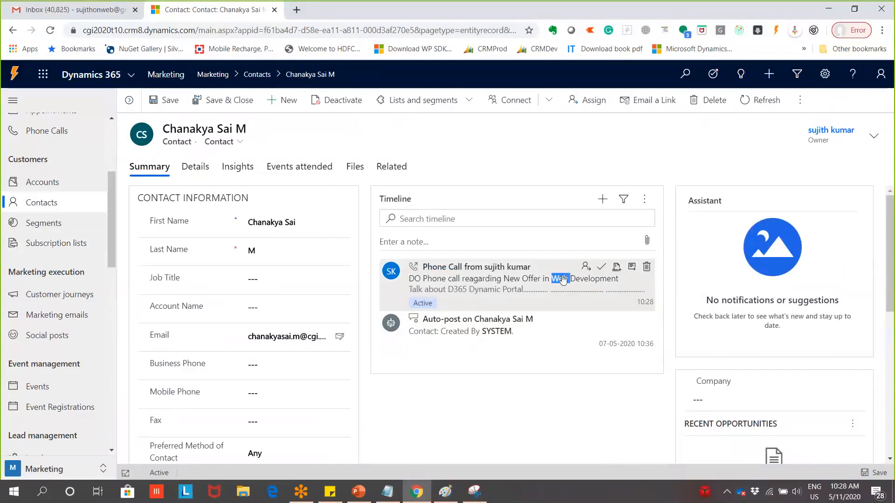
left_click(472, 273)
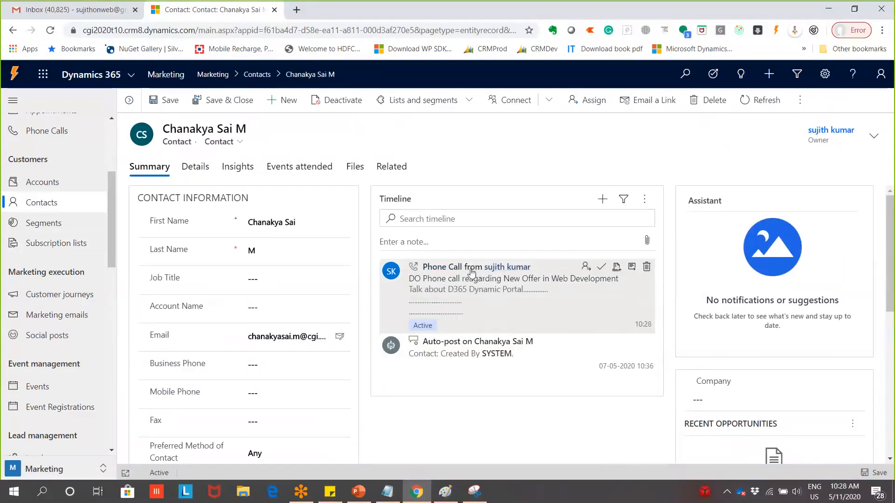
double_click(473, 268)
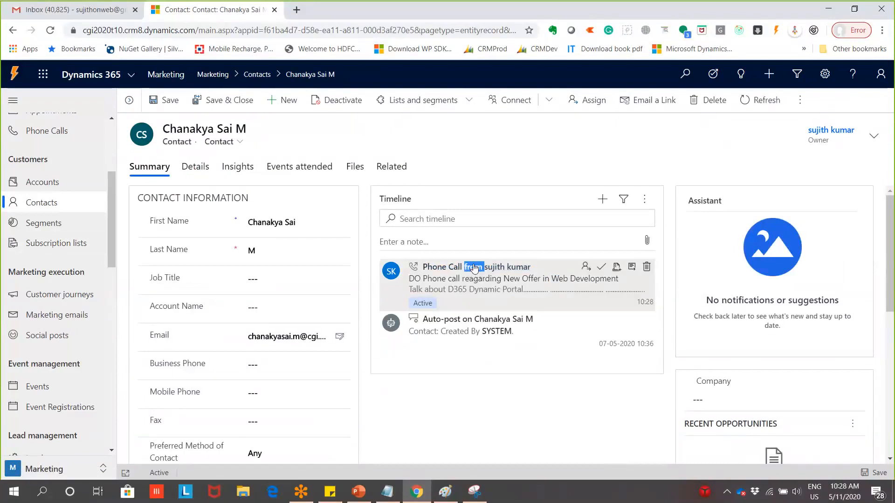
left_click(410, 270)
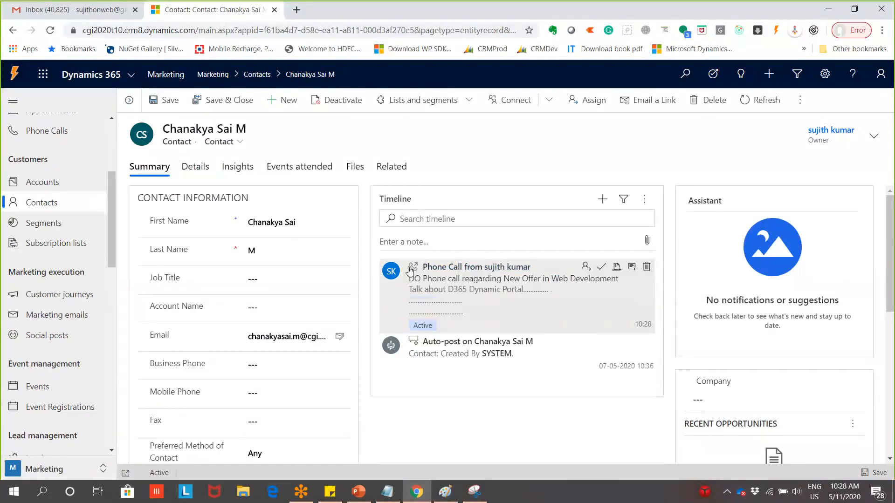
left_click(634, 269)
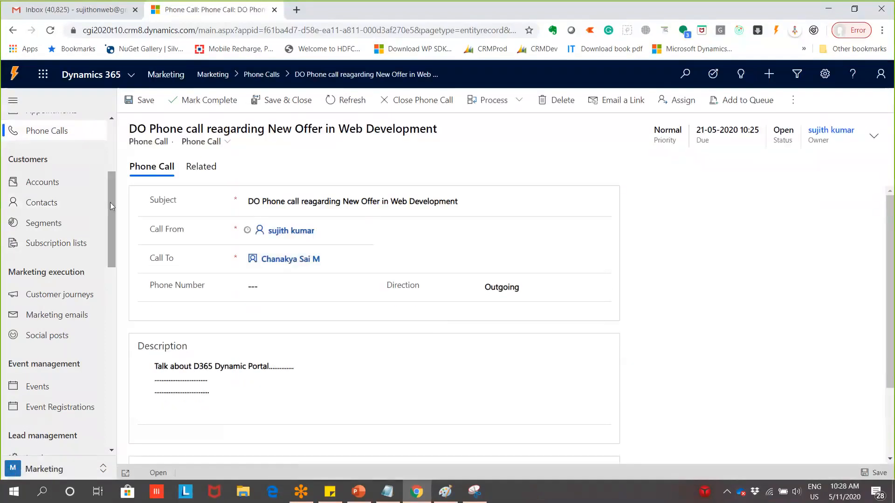
Go to the phone calls list and open the first New Offer phone call
left_click_drag(110, 202, 120, 159)
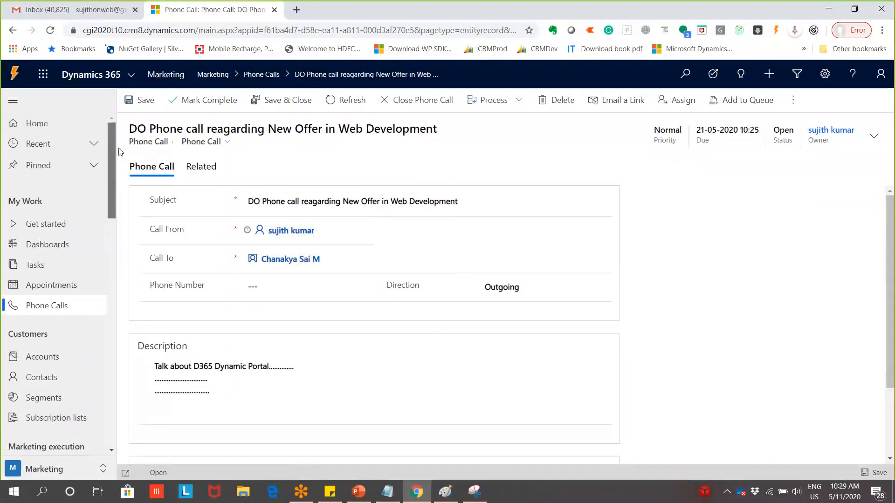
left_click(74, 304)
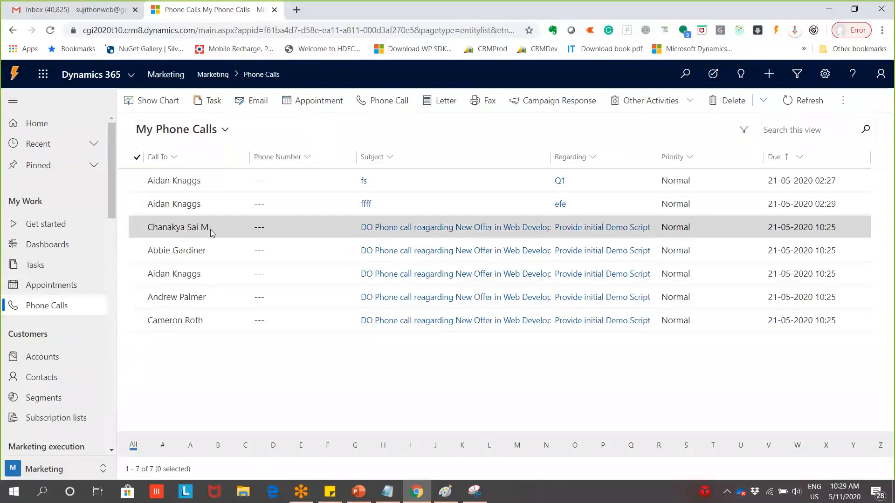
double_click(293, 224)
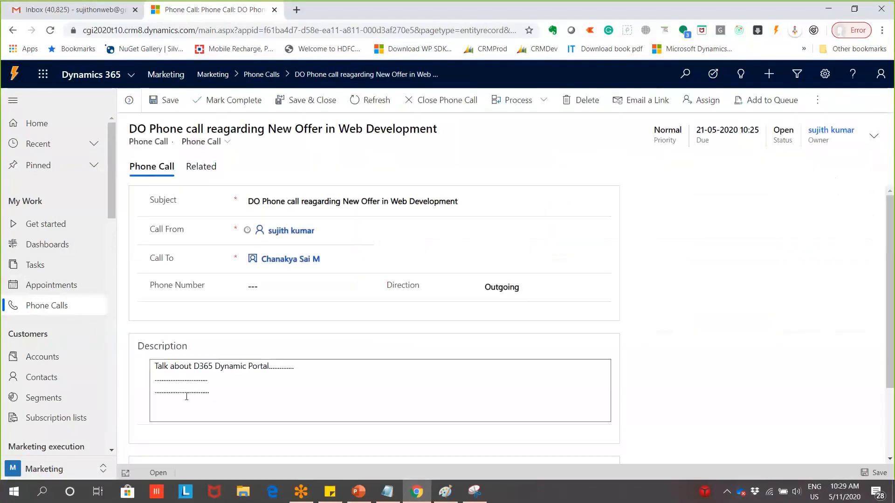
Review the call's description, recipient and phone number, then mark it complete
left_click_drag(186, 401, 136, 362)
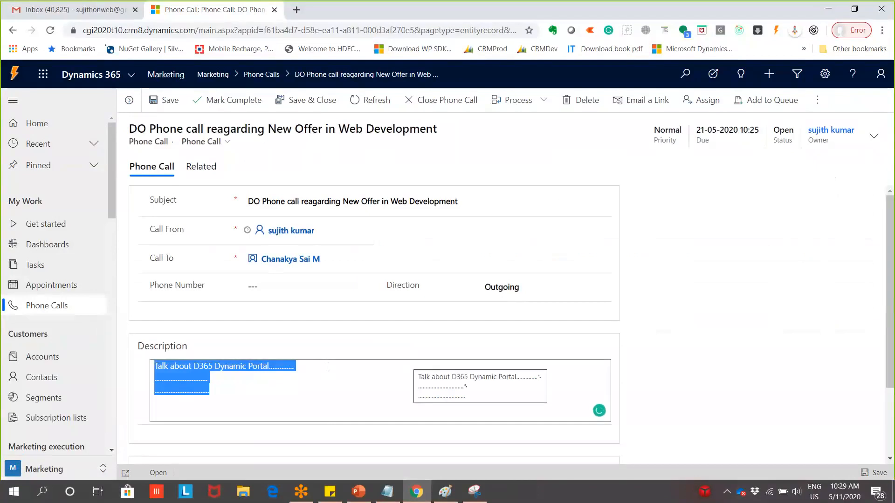
left_click(264, 259)
mouse_move(302, 260)
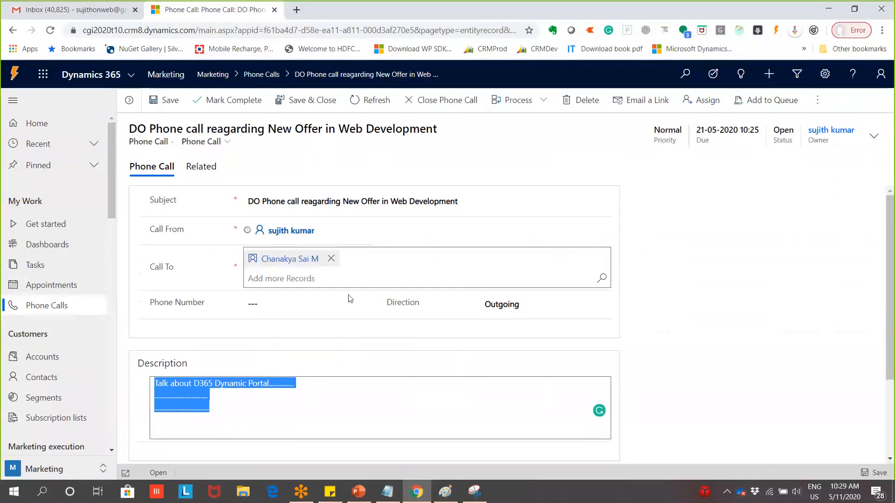
left_click(255, 289)
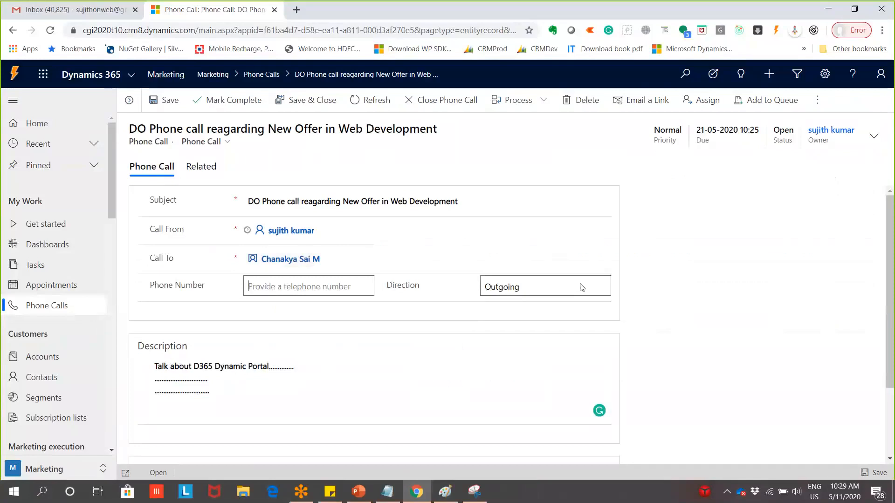
scroll(548, 364, "down", 2)
scroll(547, 364, "down", 1)
scroll(504, 390, "up", 3)
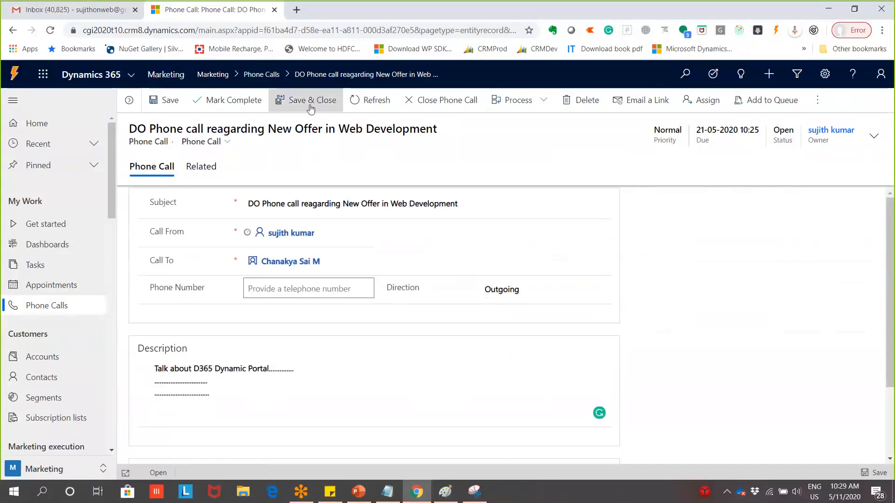
left_click(226, 104)
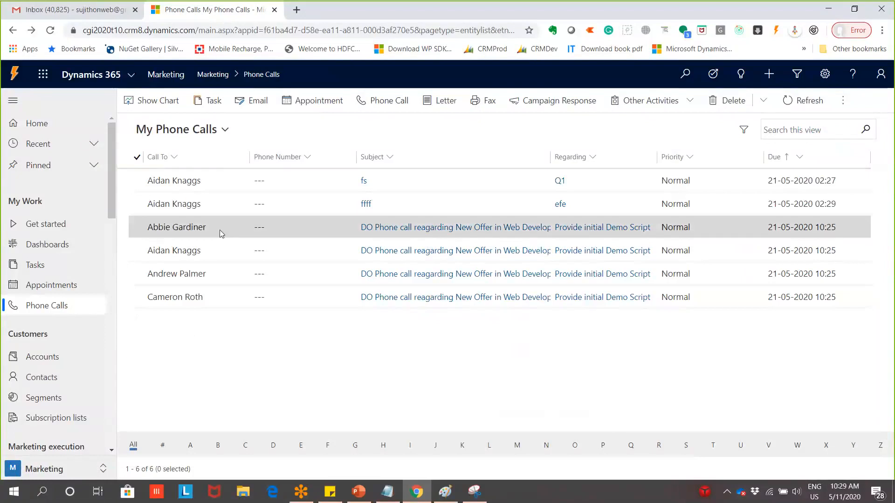
Open the next New Offer in Web Development phone call and mark it complete
left_click(248, 229)
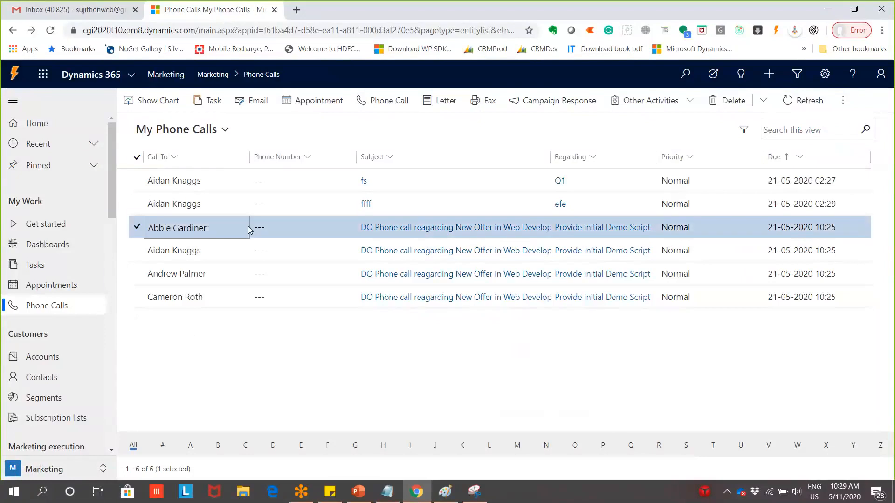
double_click(248, 228)
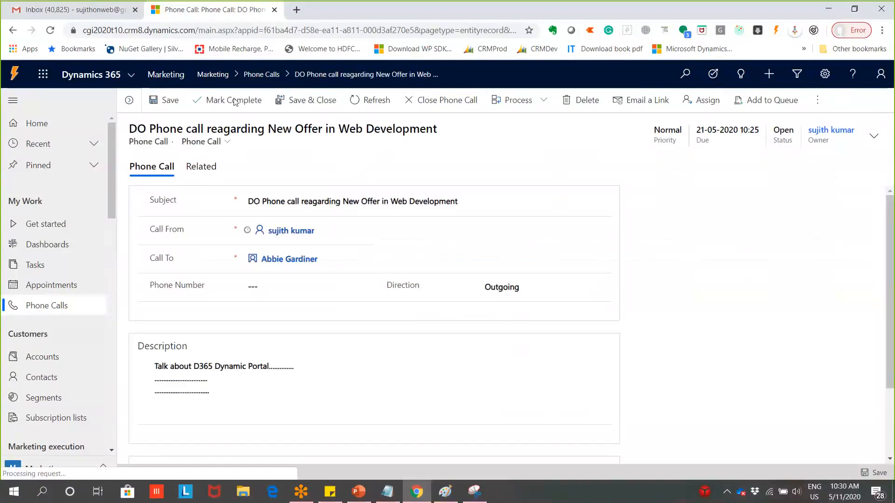
left_click(217, 102)
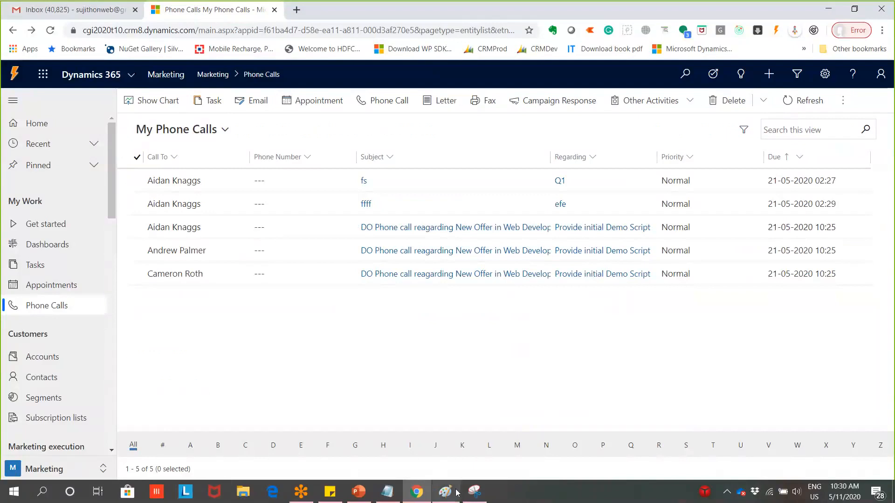
mouse_move(455, 493)
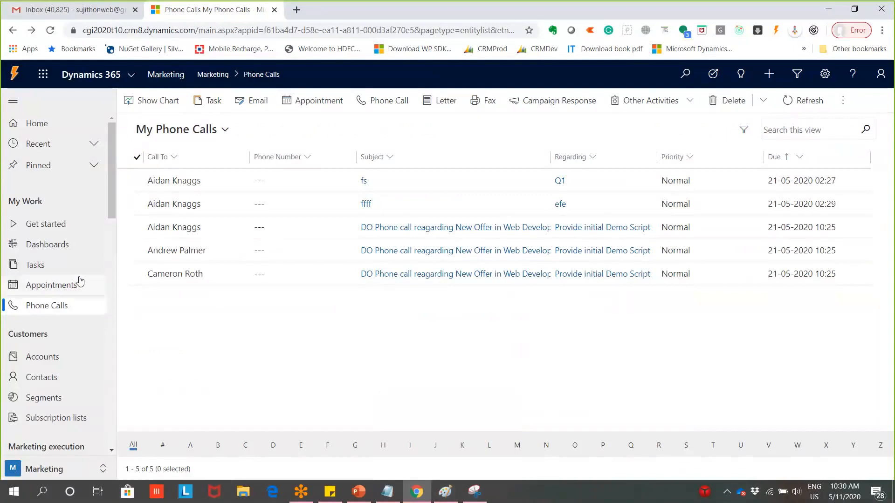
scroll(48, 375, "down", 1)
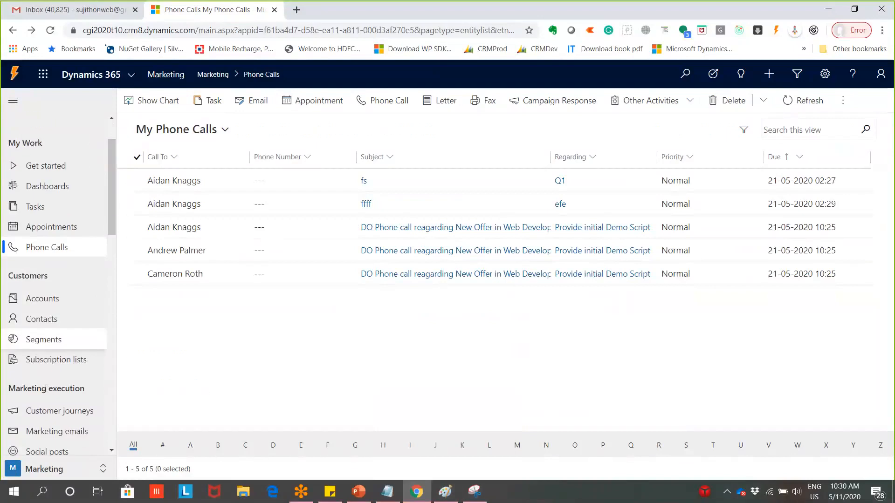
Move from Appointments to Subscription lists and expand the Recent records group
scroll(45, 389, "up", 1)
left_click(70, 285)
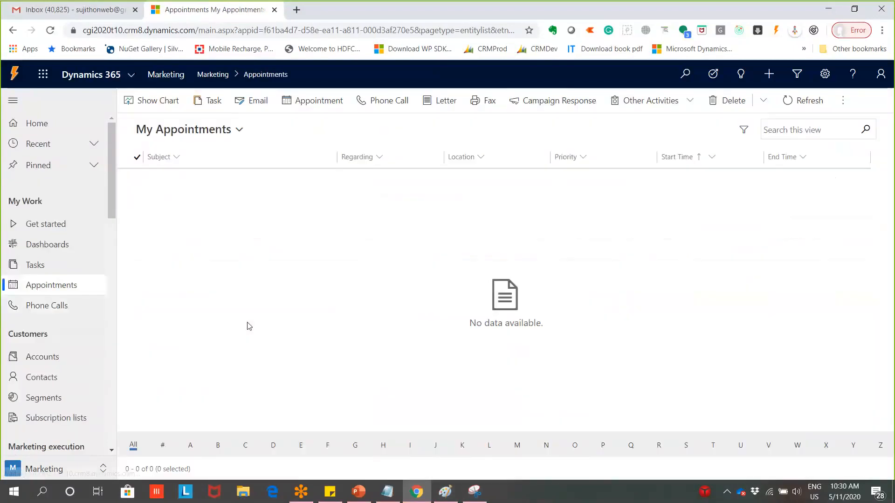
left_click(45, 422)
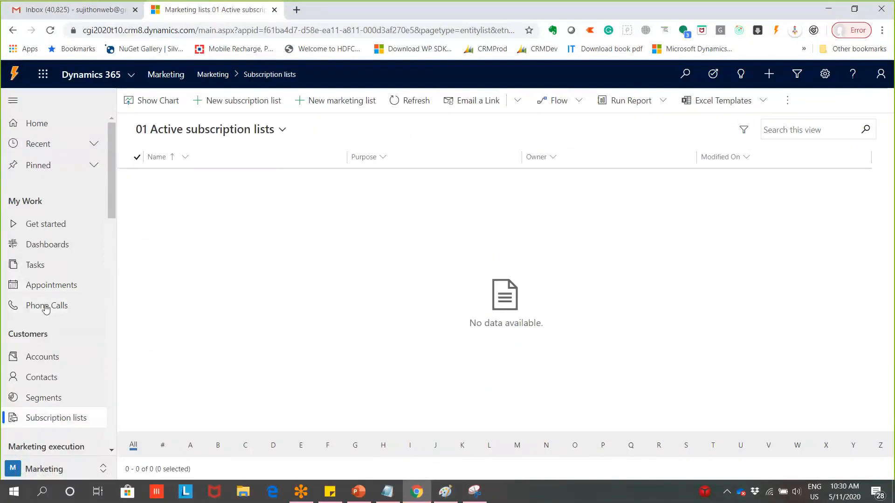
scroll(46, 309, "down", 9)
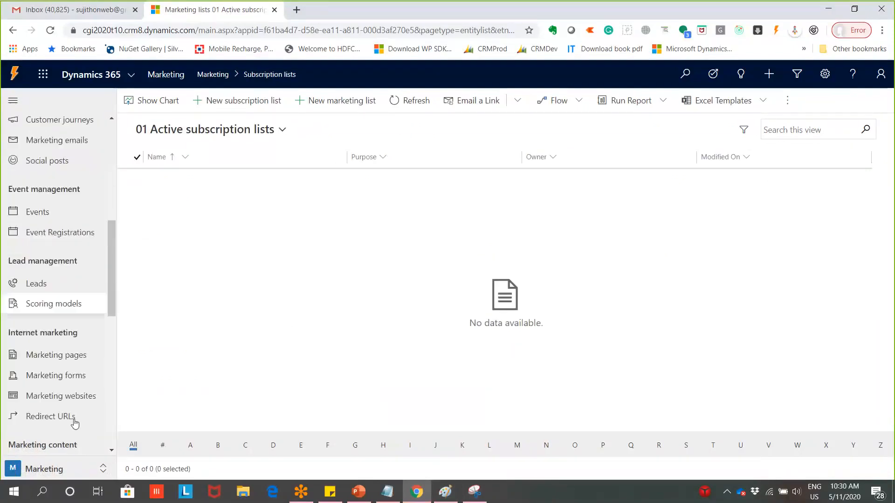
scroll(74, 422, "down", 4)
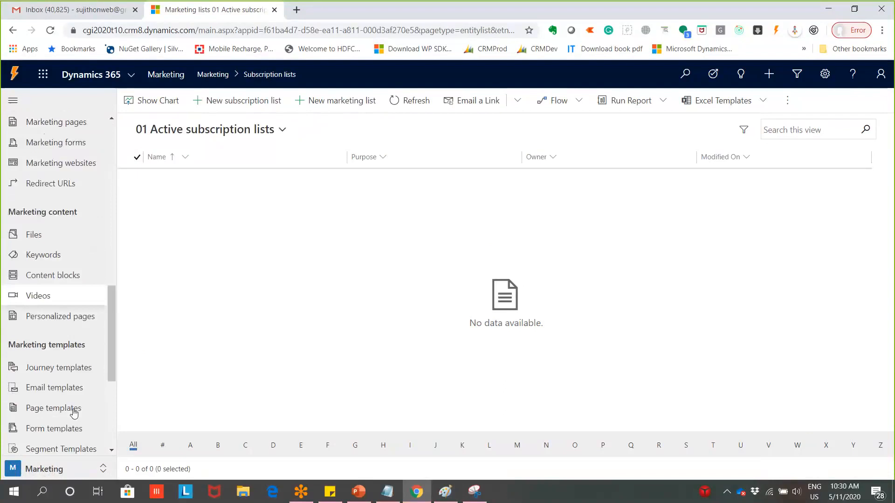
scroll(79, 403, "up", 4)
scroll(85, 393, "up", 4)
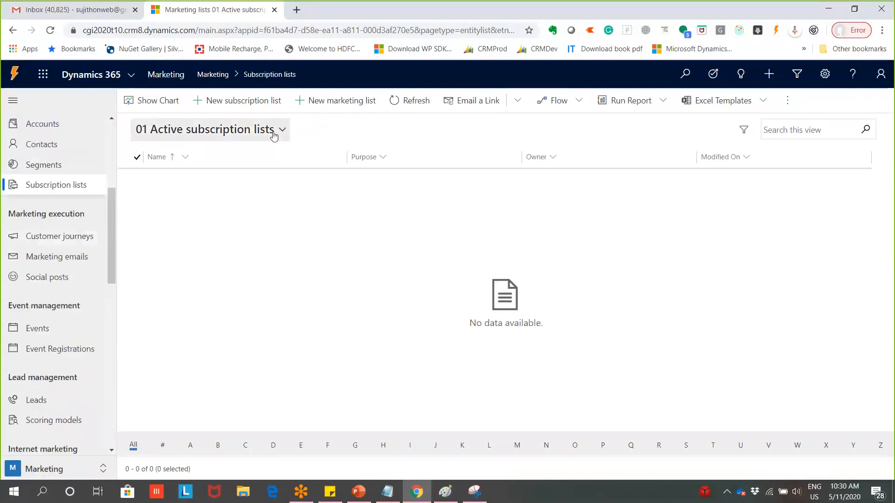
scroll(61, 154, "up", 5)
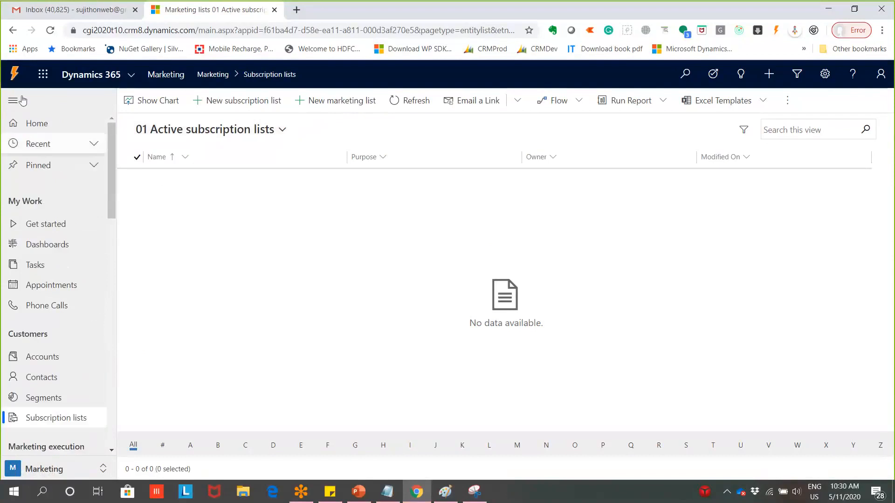
left_click(93, 145)
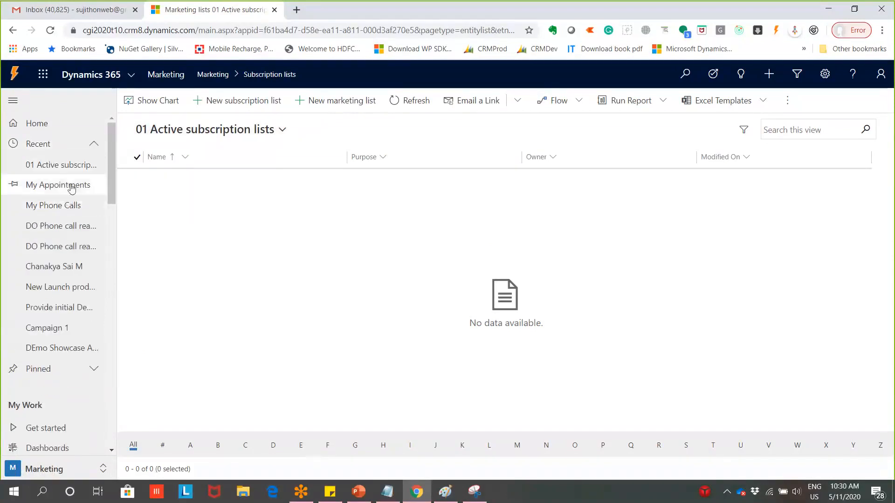
Open New Launch product from Recent and follow its Campaign 1 link to the campaign activities
left_click(58, 286)
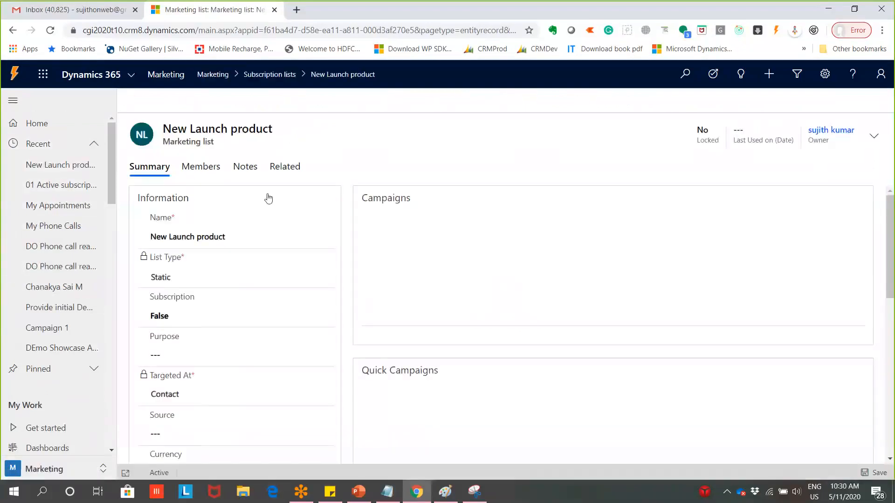
scroll(599, 389, "down", 1)
scroll(642, 385, "down", 2)
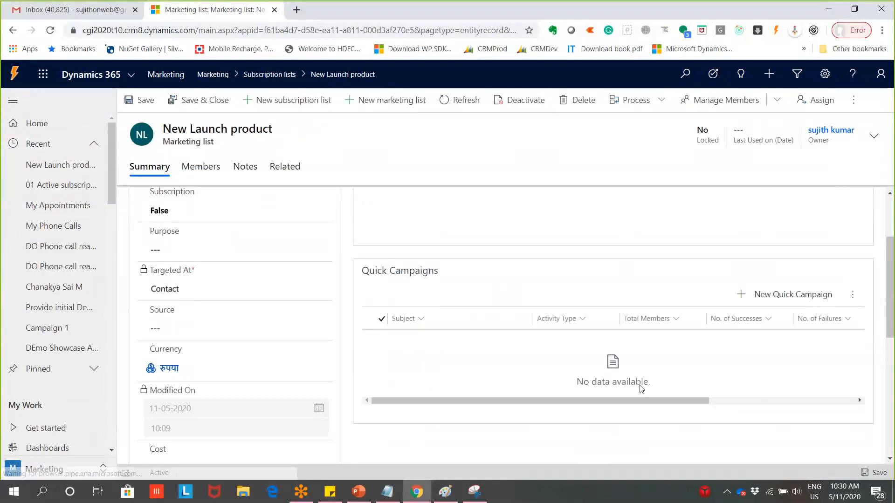
scroll(642, 385, "up", 3)
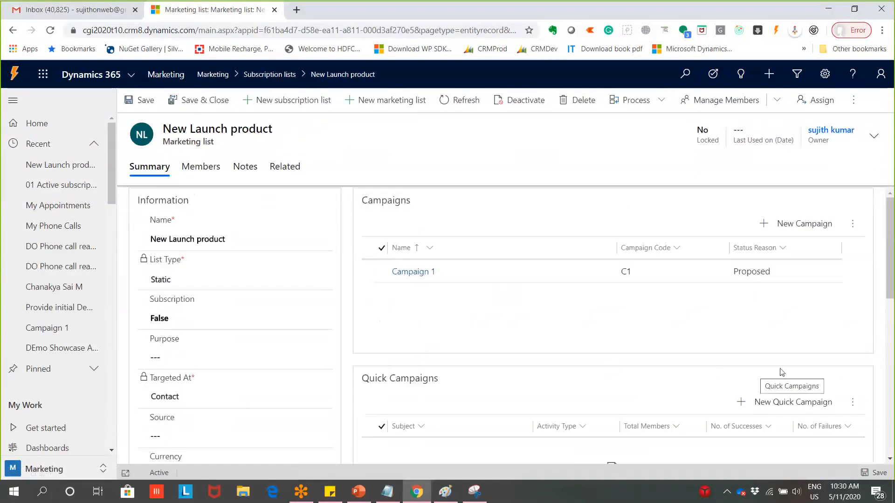
scroll(627, 331, "down", 3)
scroll(627, 331, "down", 6)
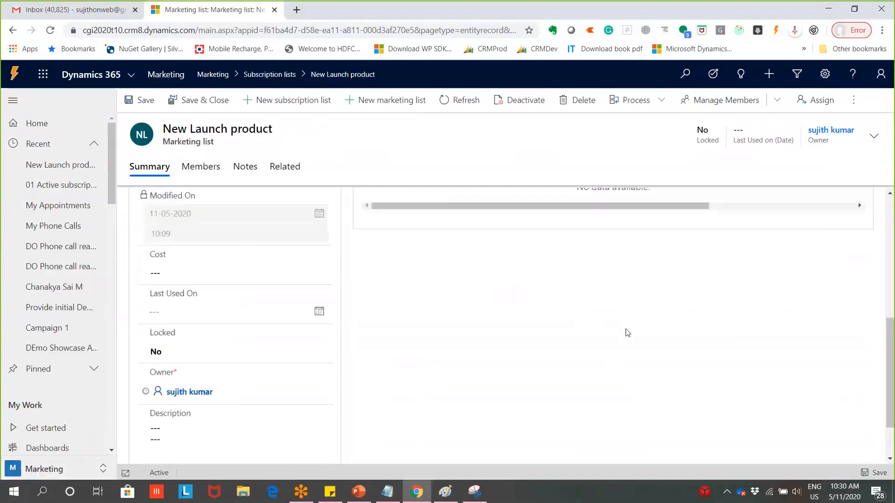
scroll(625, 324, "up", 9)
left_click(396, 273)
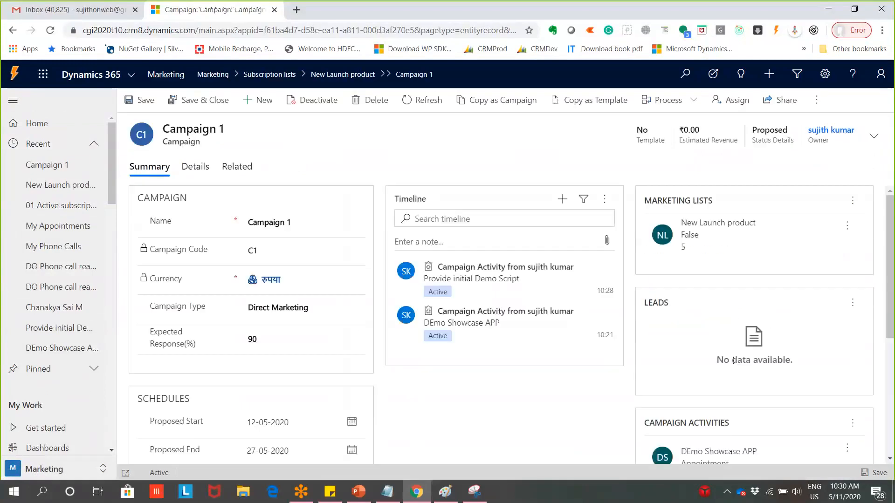
scroll(727, 349, "down", 5)
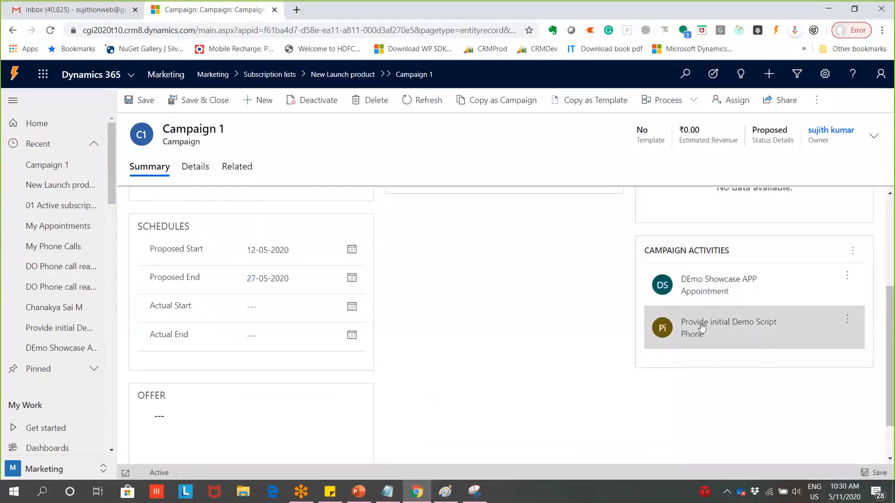
Distribute the DEmo Showcase APP activity as appointments with subject 'Demo of D365 Portal'
left_click(705, 294)
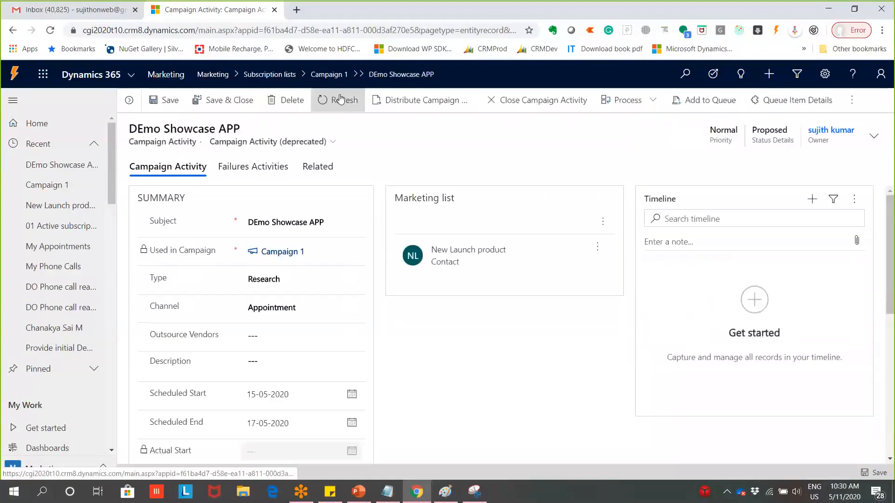
left_click(415, 99)
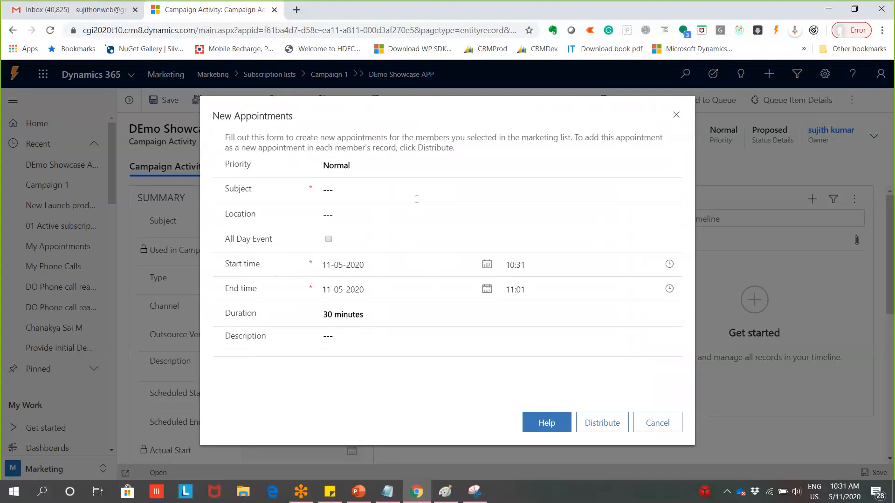
left_click(417, 195)
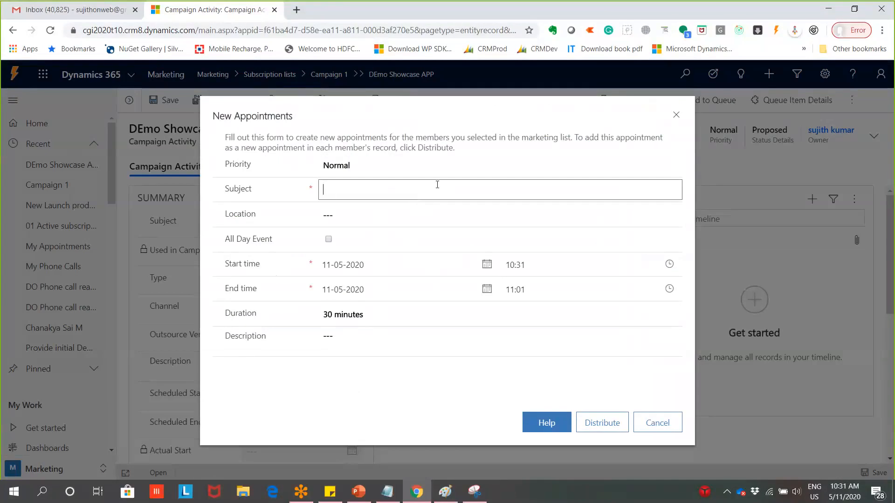
type("Demo of ")
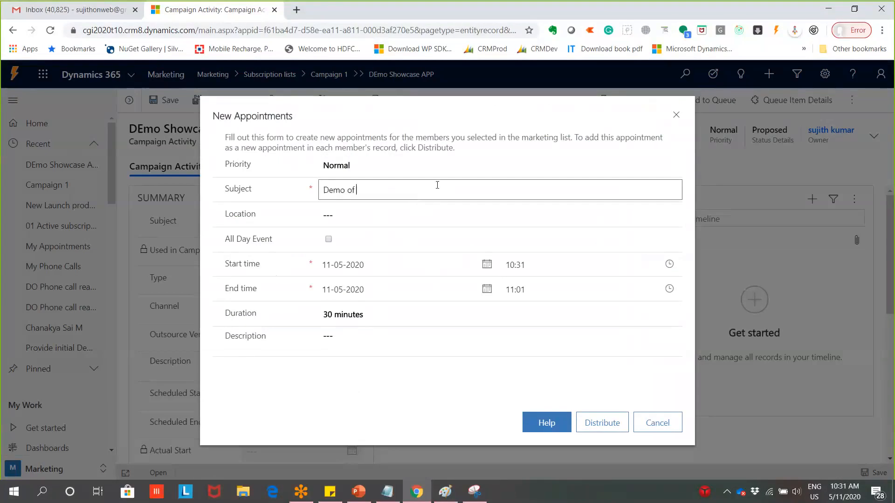
type("D365 Portal")
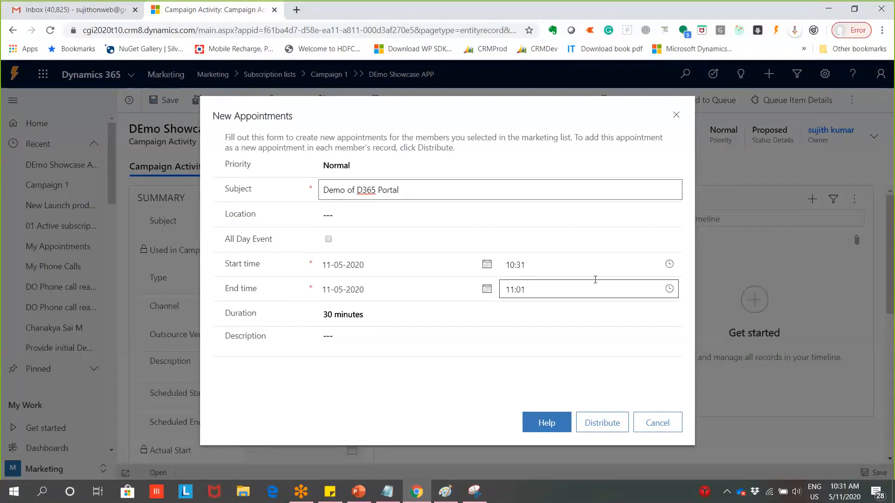
Keep the 30-minute duration and distribute to the records' owners
left_click(402, 321)
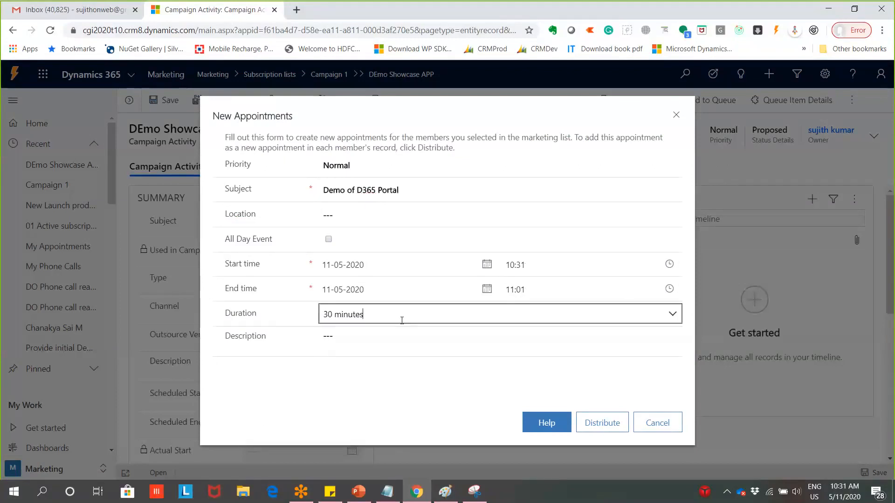
left_click(530, 350)
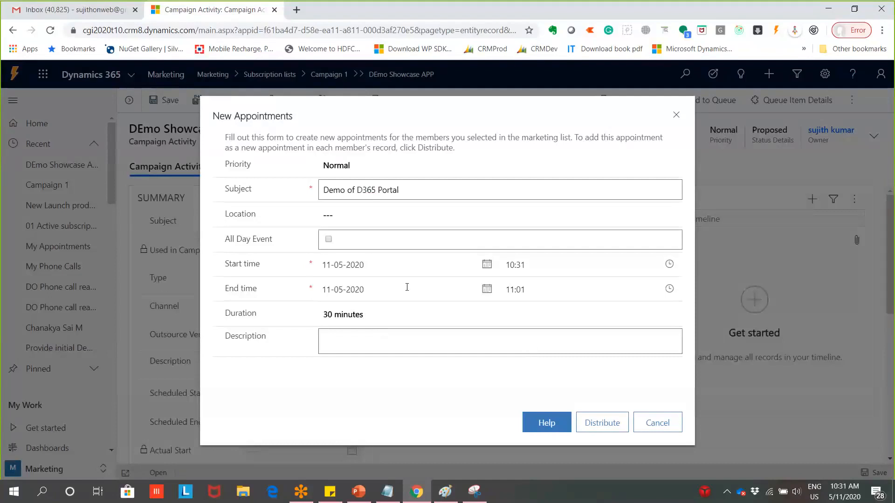
left_click(613, 429)
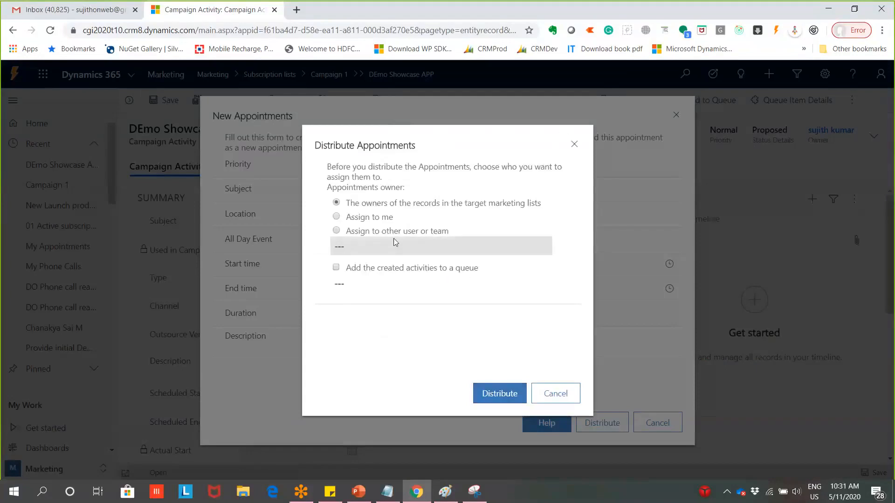
left_click(493, 396)
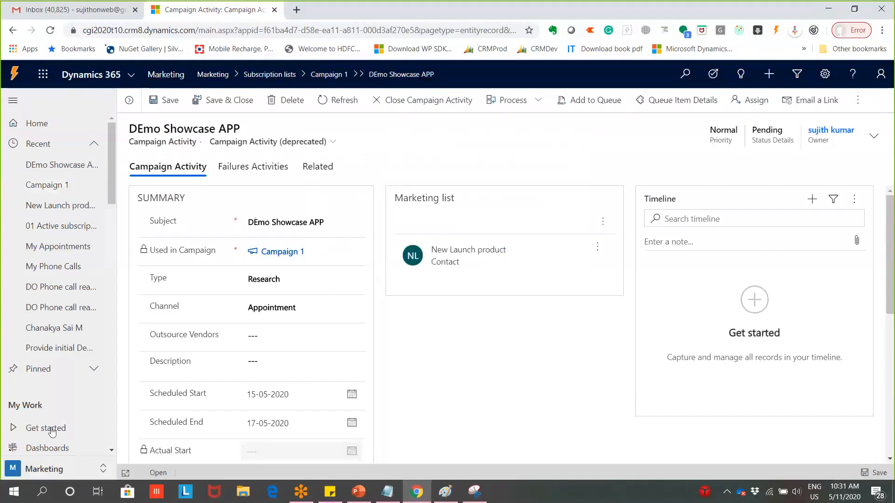
Open My Appointments and review the first Demo of D365 Portal appointment
scroll(62, 438, "down", 3)
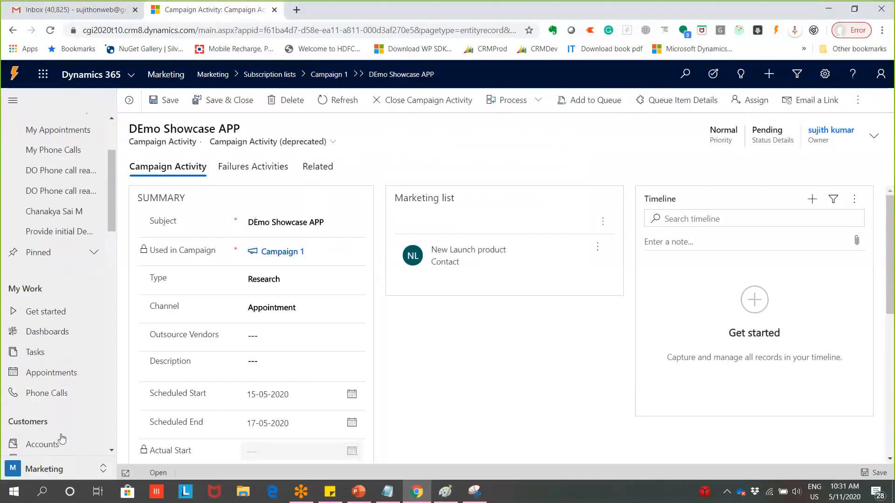
left_click(63, 373)
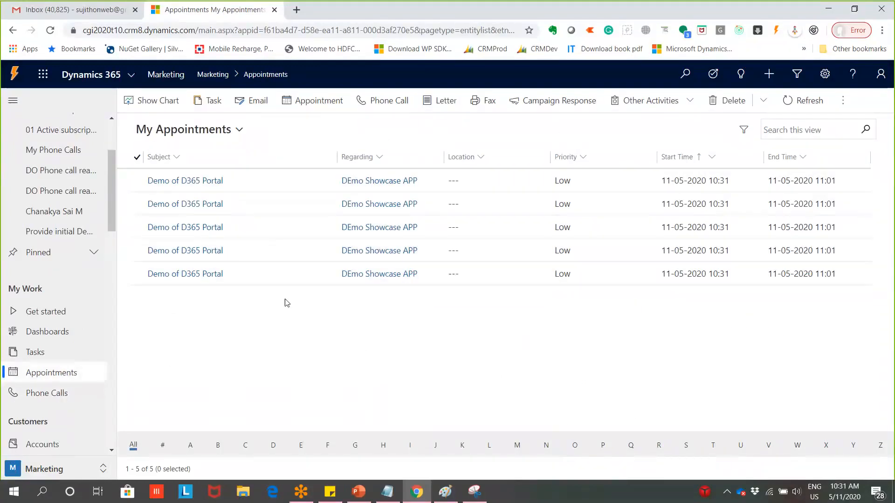
double_click(289, 183)
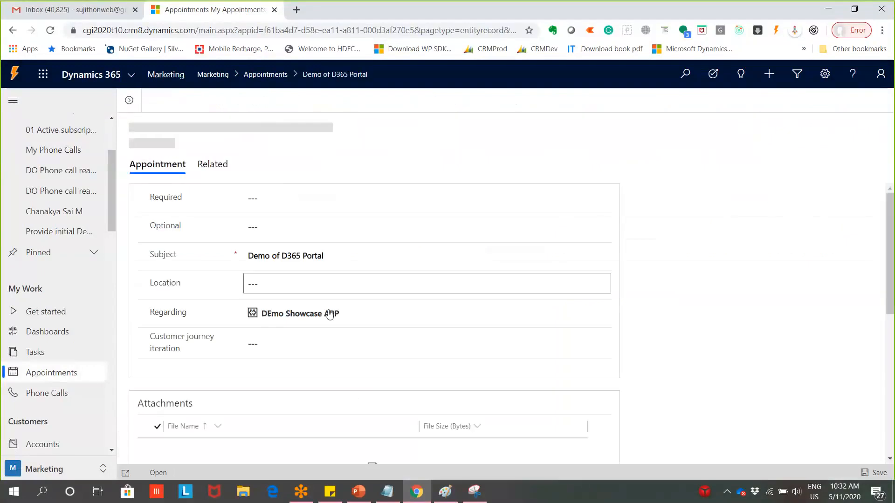
scroll(320, 338, "down", 4)
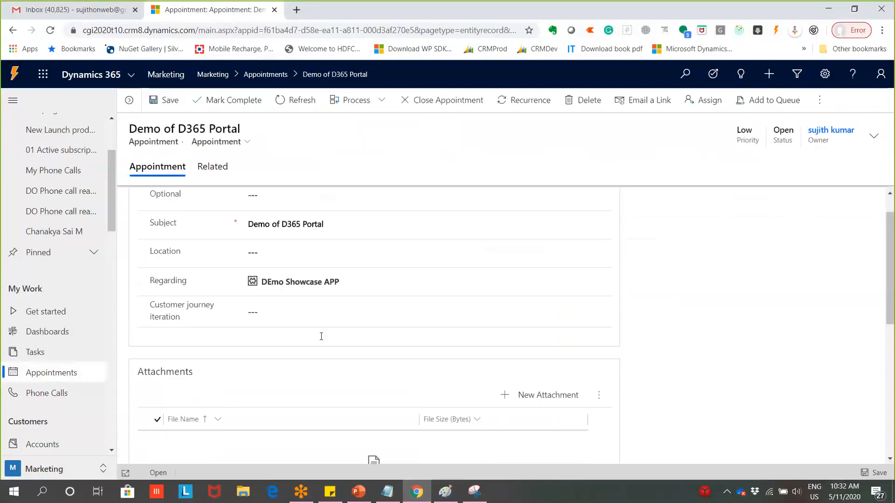
scroll(321, 339, "down", 5)
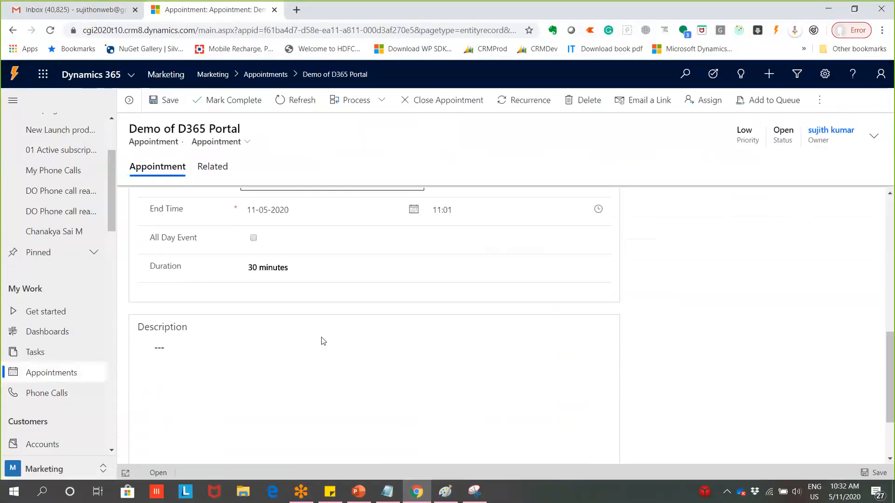
scroll(323, 341, "up", 6)
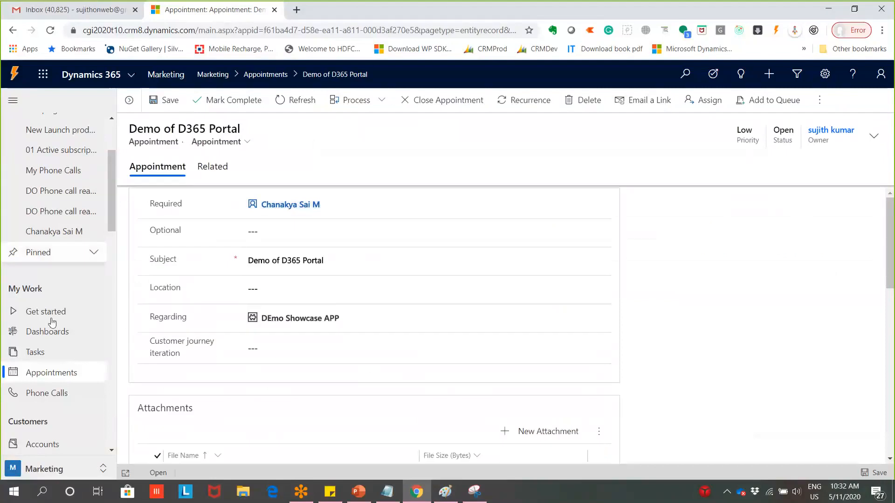
Return to the list and review another Demo of D365 Portal appointment
left_click(35, 373)
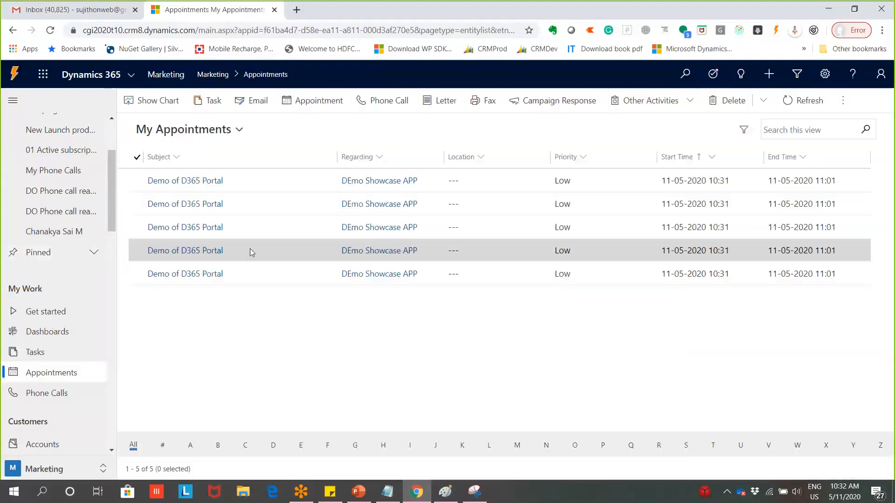
double_click(269, 226)
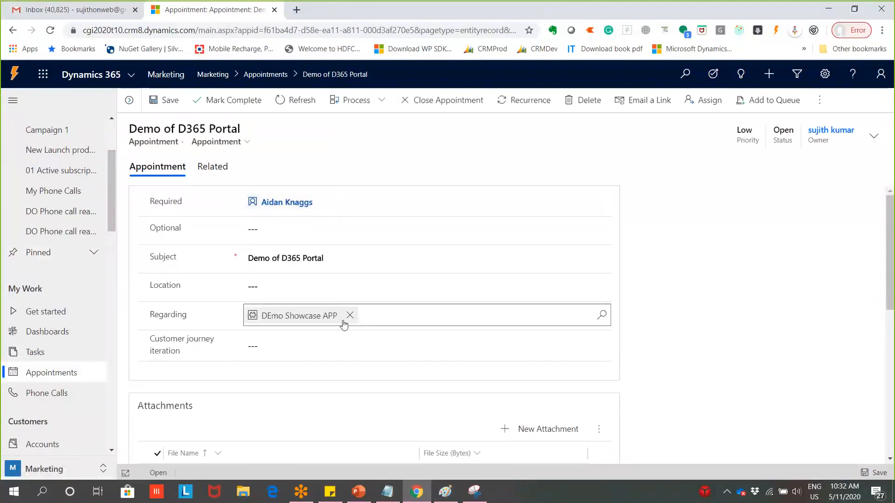
scroll(274, 338, "down", 2)
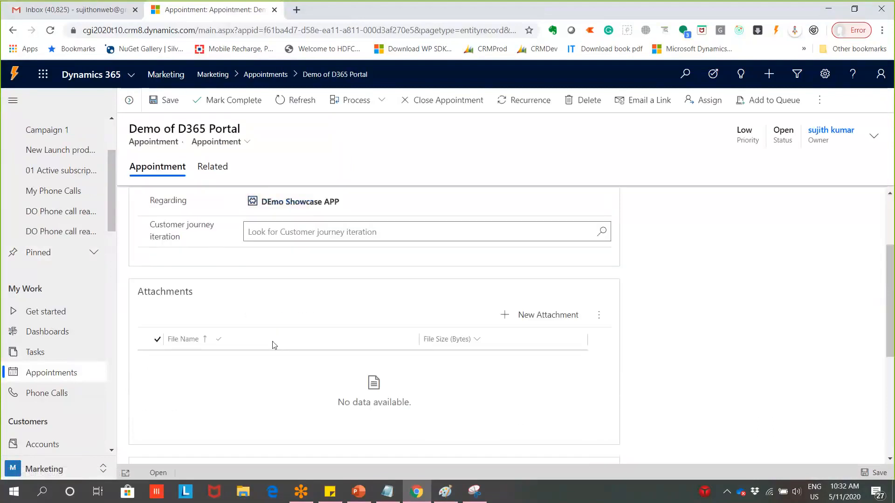
scroll(277, 345, "down", 3)
scroll(310, 342, "up", 4)
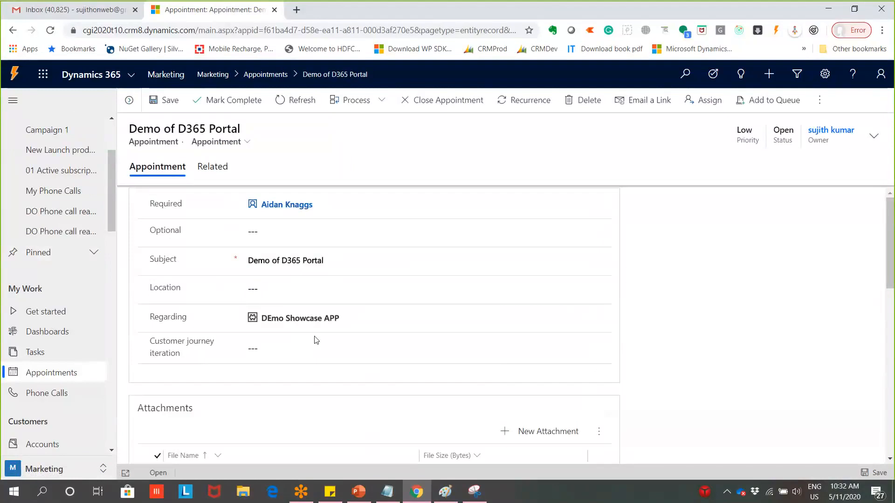
left_click(447, 493)
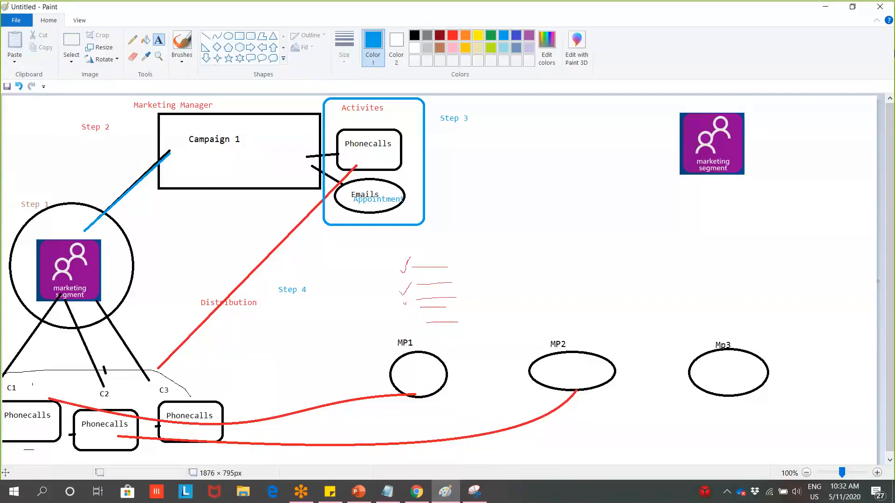
left_click(838, 7)
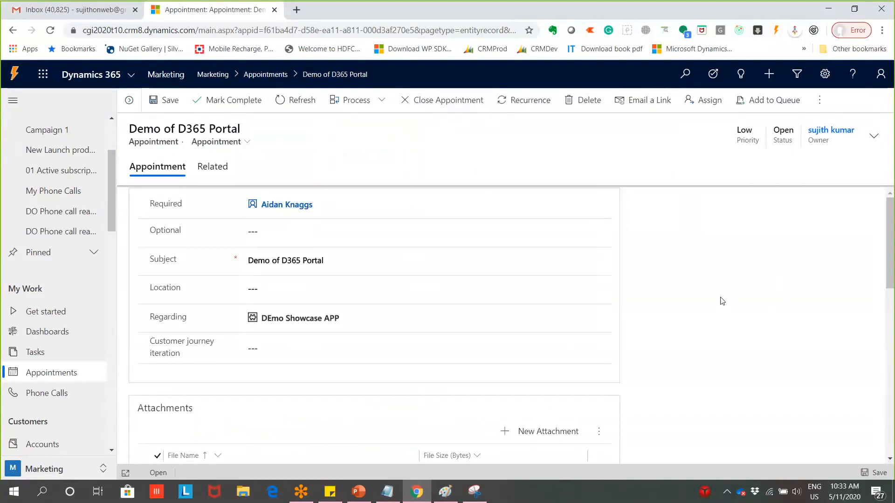
Open Subscription lists and check its system views without changing the view
left_click(363, 319)
left_click_drag(112, 202, 122, 257)
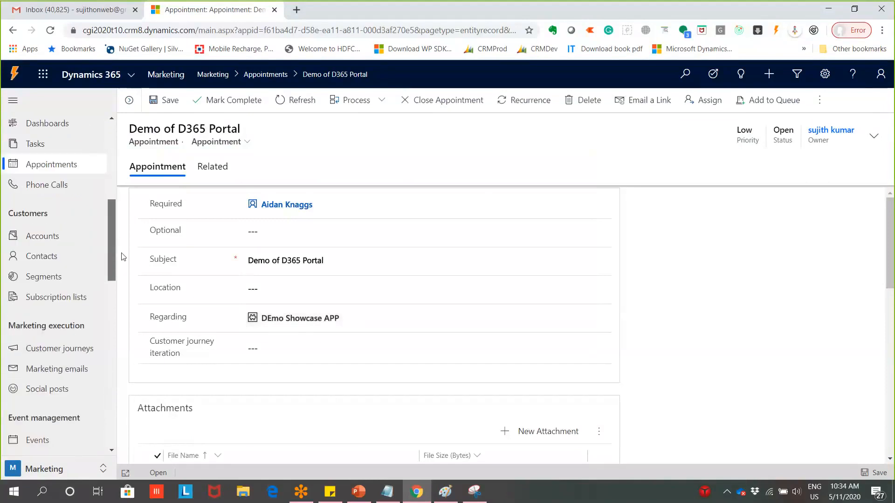
left_click_drag(122, 257, 115, 289)
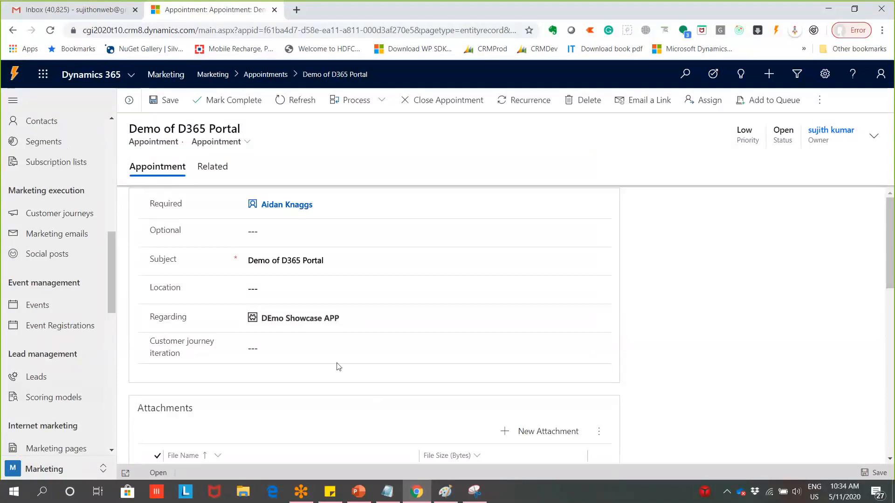
scroll(74, 261, "up", 3)
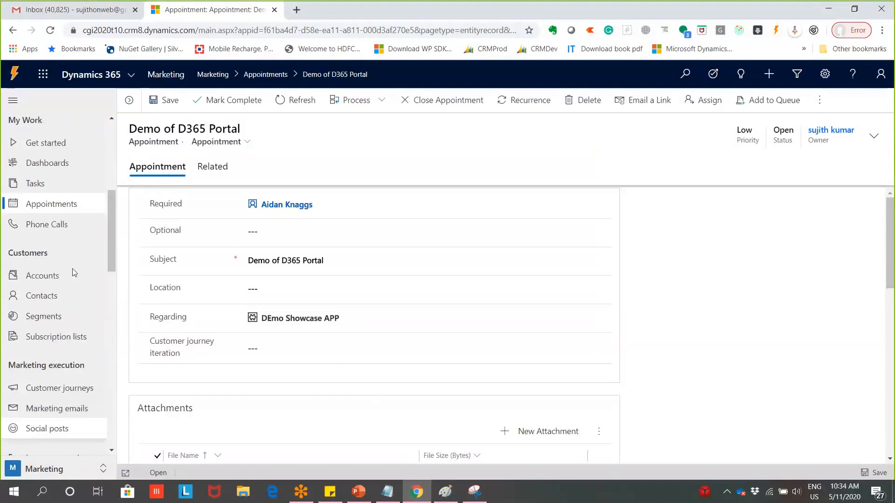
left_click(70, 340)
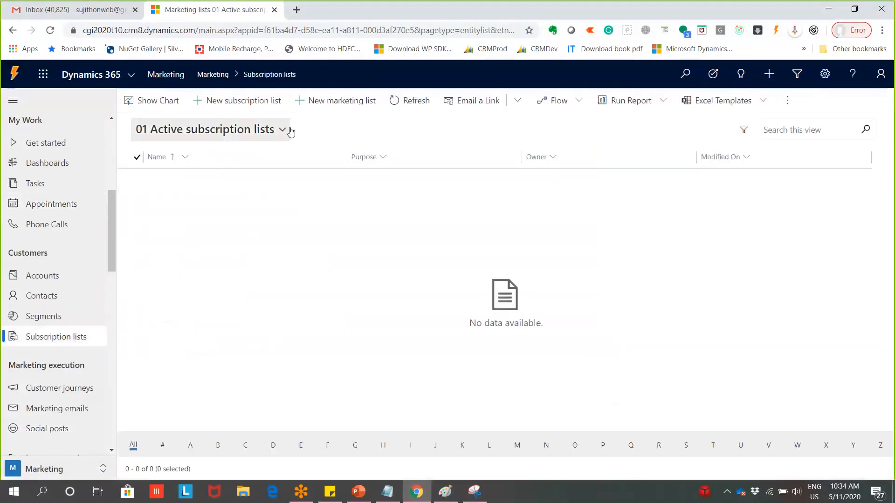
left_click(282, 130)
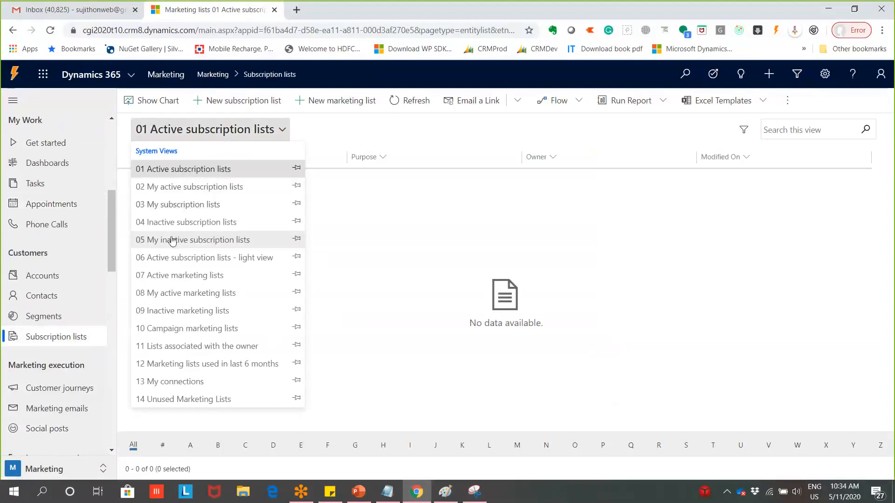
left_click(34, 339)
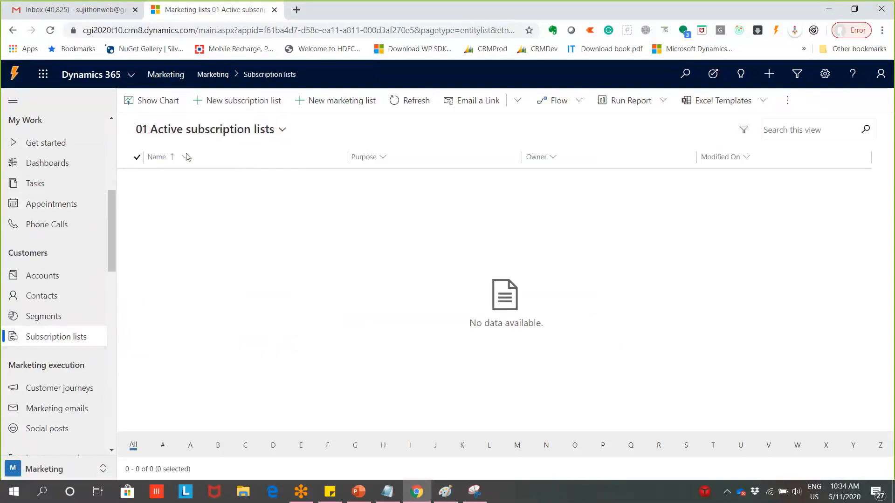
Open Campaign 1 from Recent to review its New Launch product list and two campaign activities
scroll(73, 202, "up", 4)
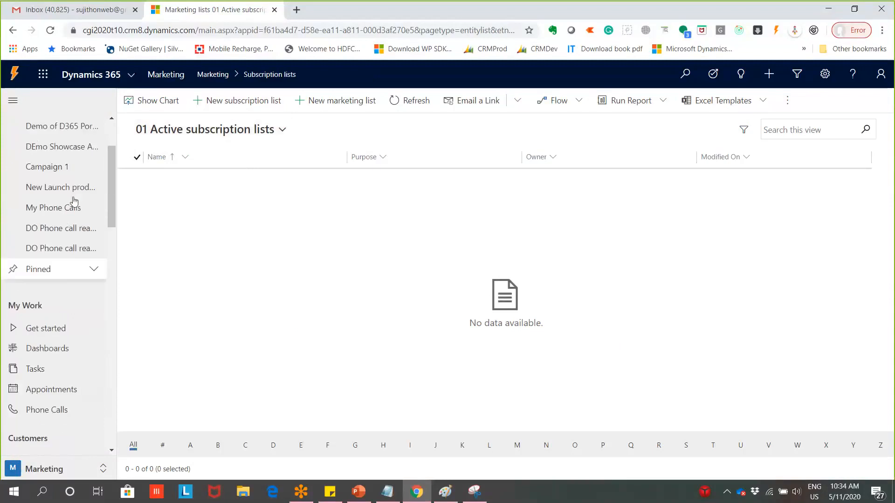
scroll(74, 201, "up", 3)
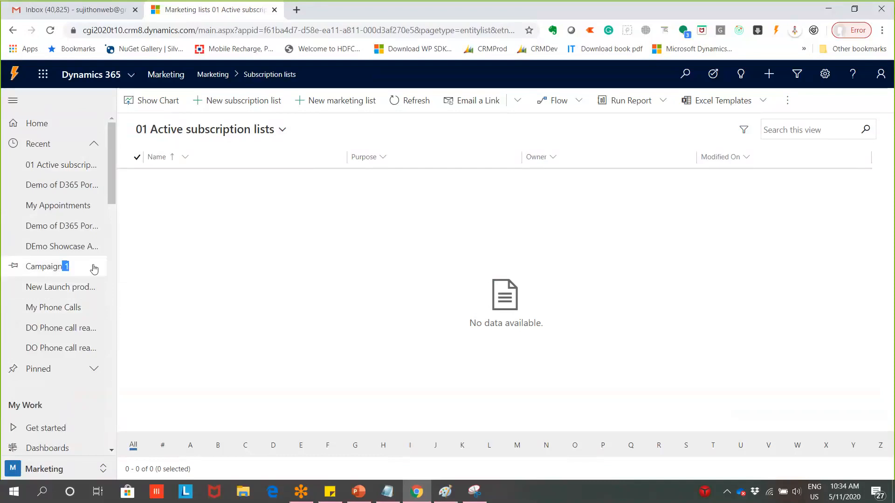
left_click(92, 268)
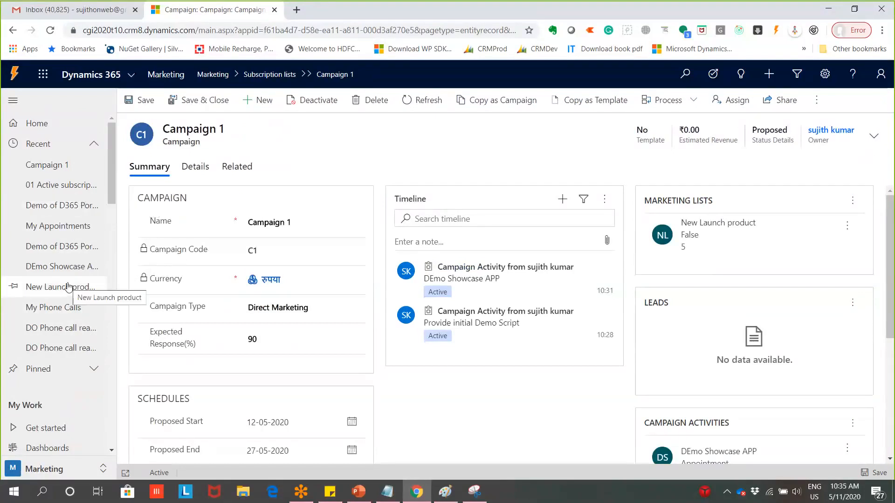
scroll(519, 379, "down", 4)
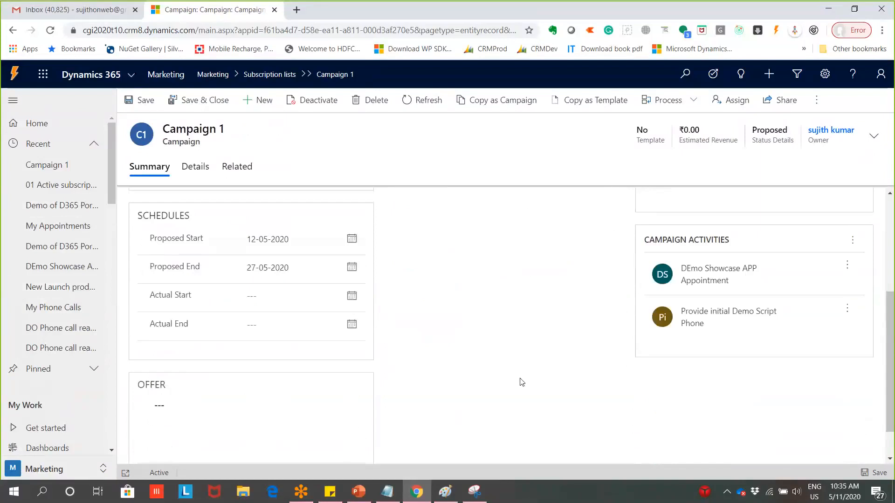
scroll(522, 383, "up", 5)
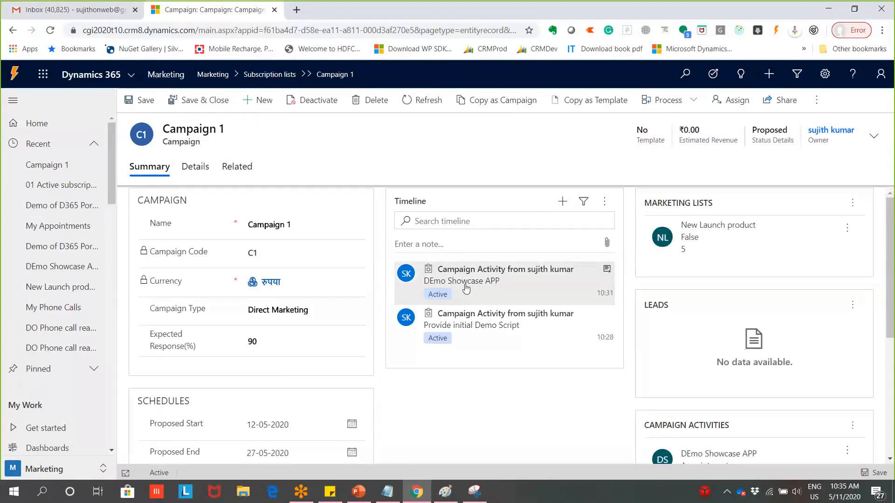
Start a New Quick Campaign from the New Launch product marketing list
left_click(686, 240)
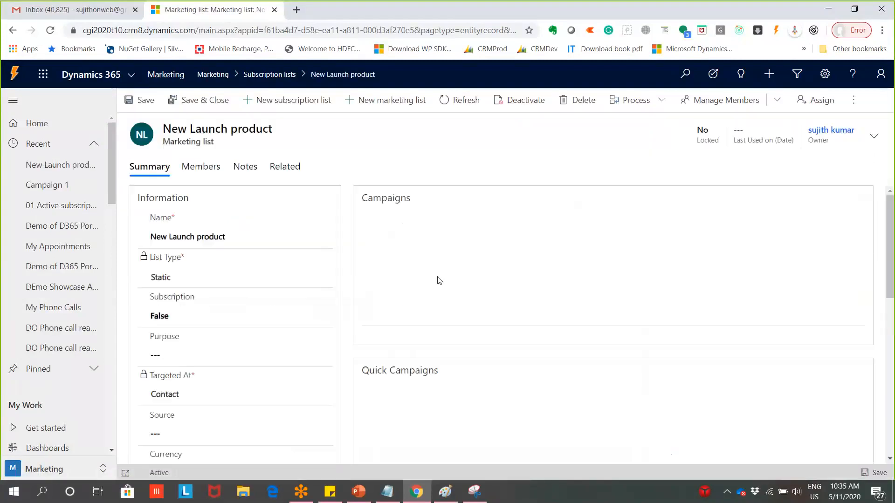
scroll(471, 326, "down", 1)
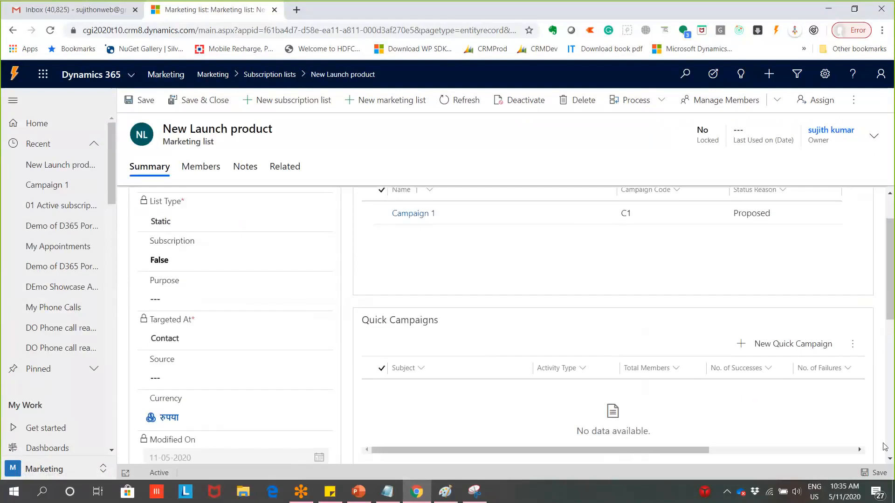
left_click(787, 350)
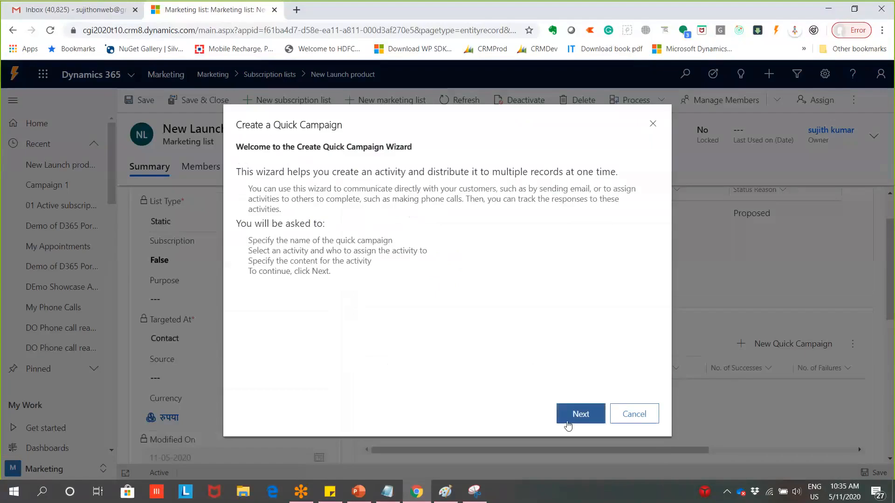
Name the quick campaign 'Q 1 hour offer'
left_click(567, 422)
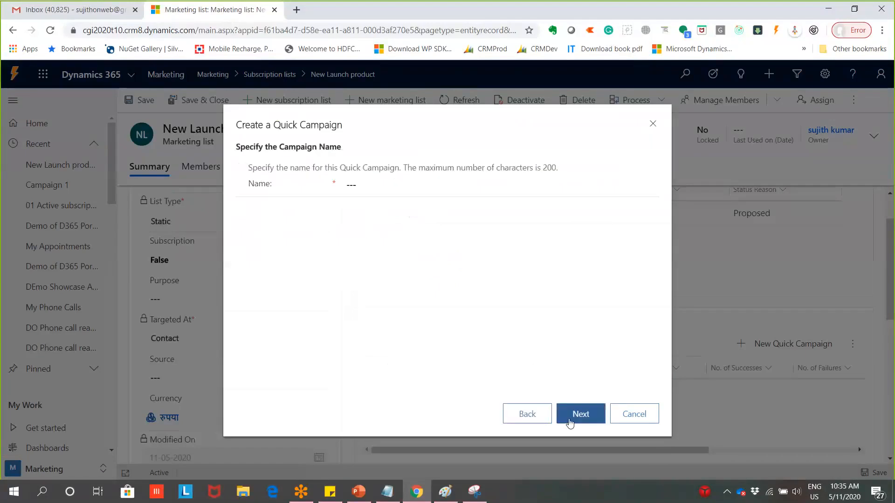
left_click(372, 190)
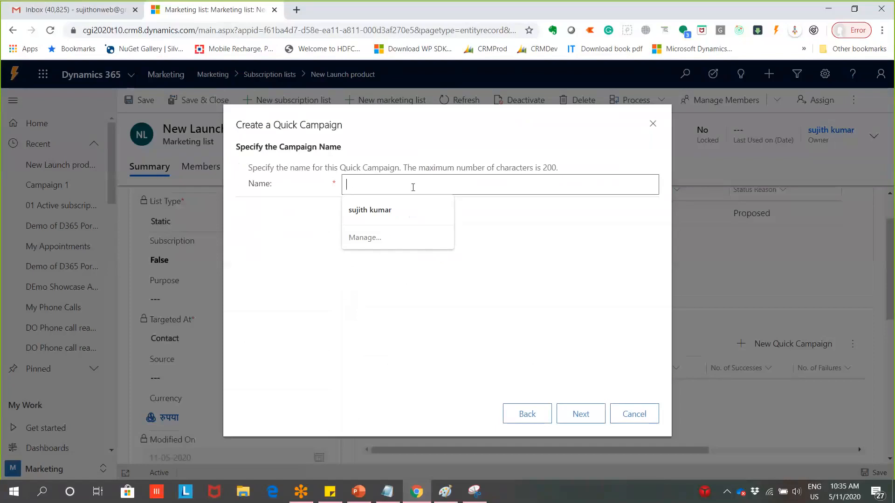
type("Q")
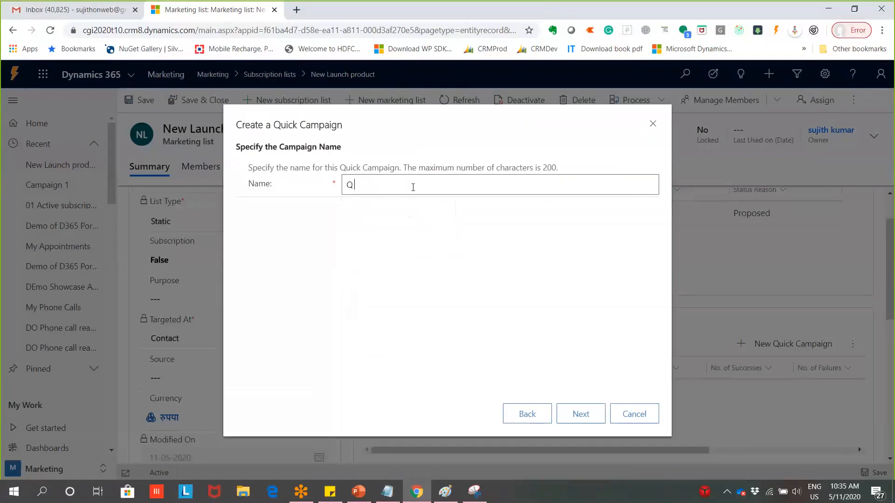
type(" 1 hour")
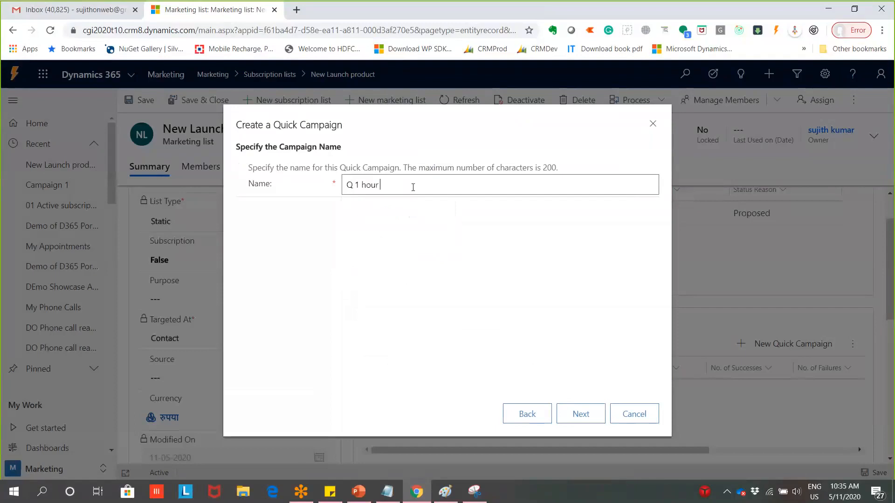
type(" offer")
key("Return")
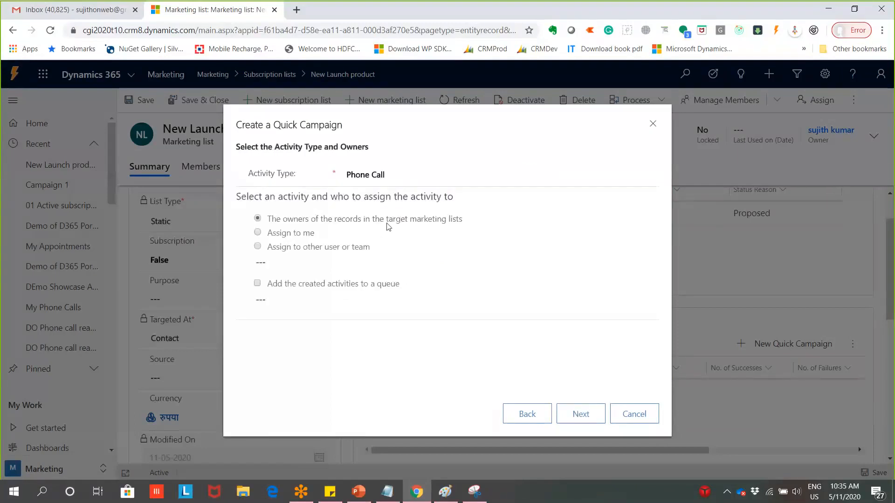
Set the quick campaign's activity type to Email and continue to the content step
left_click(423, 180)
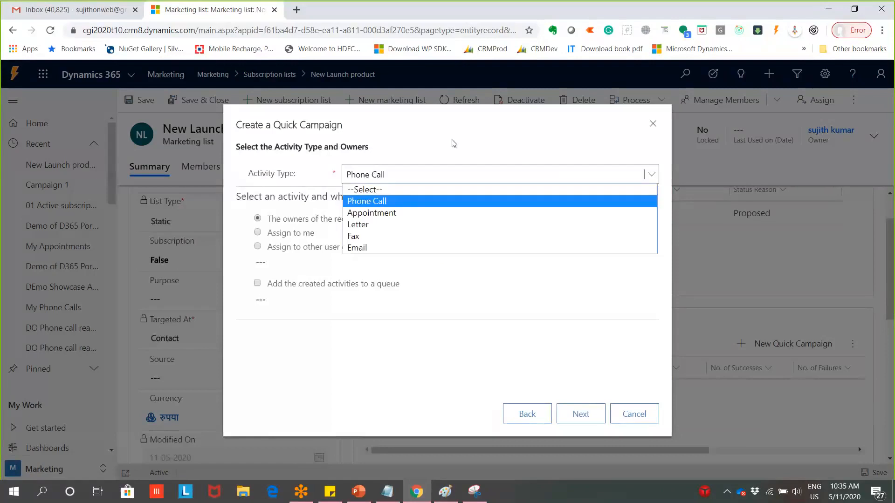
left_click(424, 176)
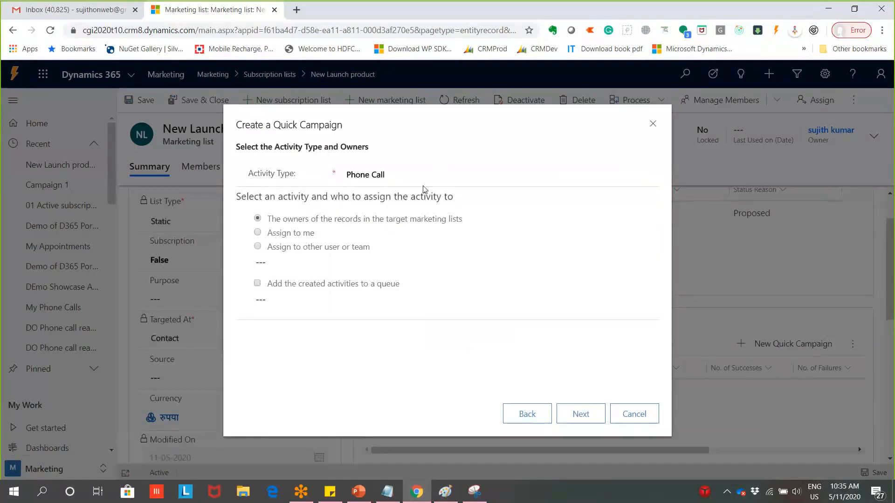
left_click(424, 177)
left_click(401, 227)
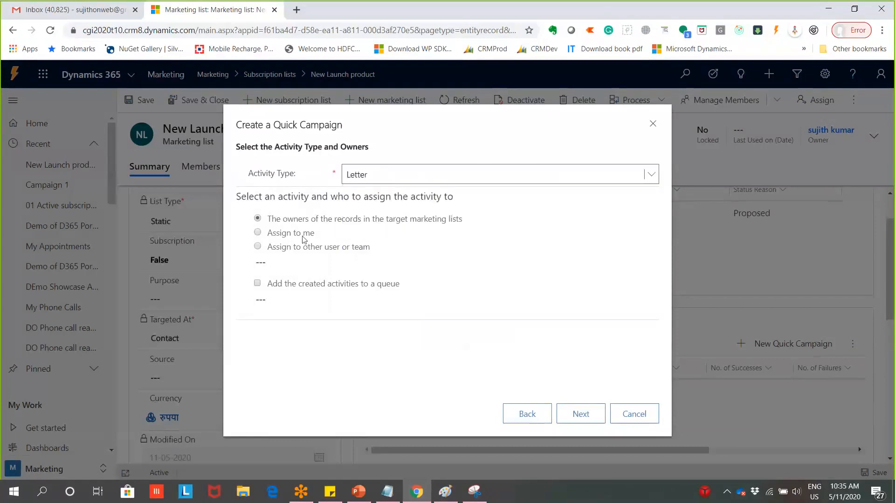
left_click(394, 184)
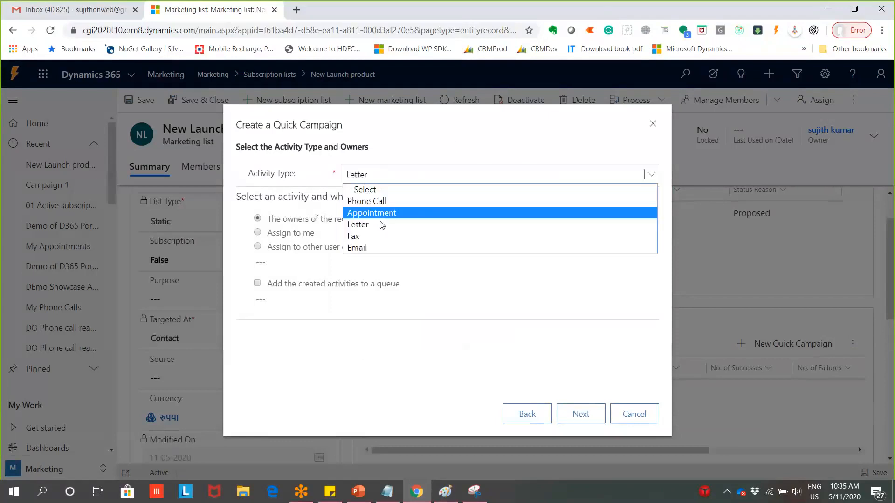
left_click(380, 247)
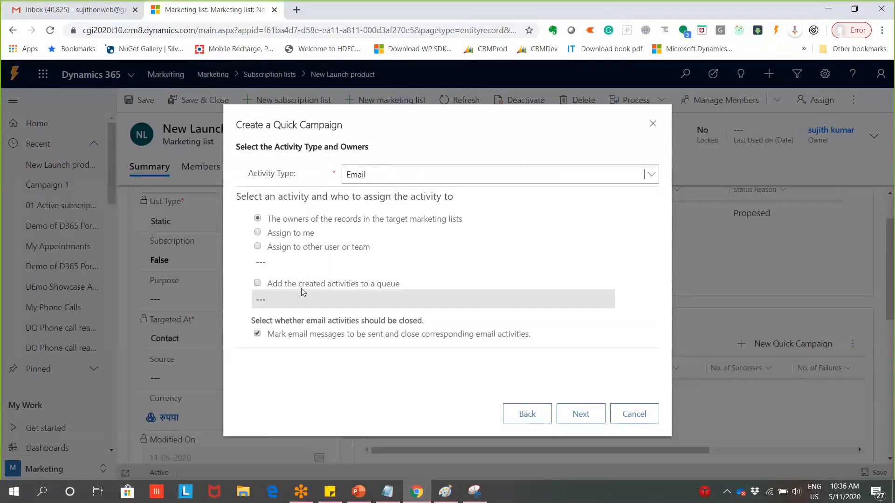
left_click(578, 414)
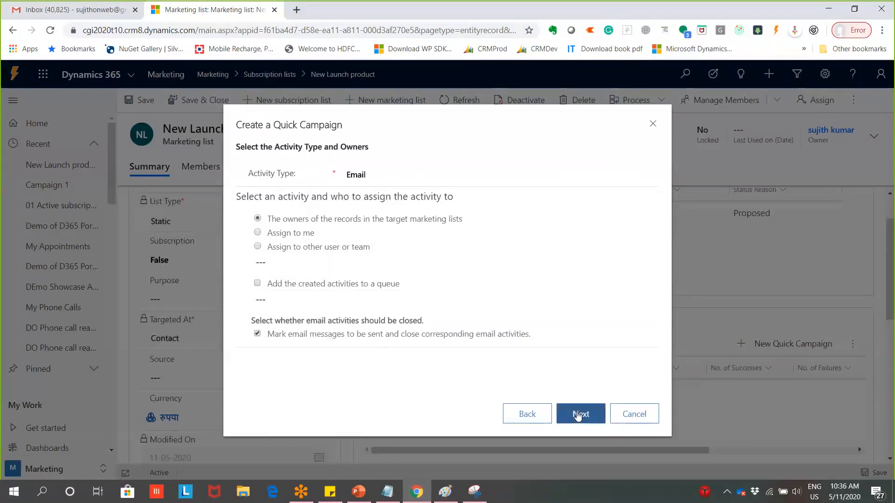
Give the campaign email the subject '1 Hour deal'
scroll(438, 296, "down", 1)
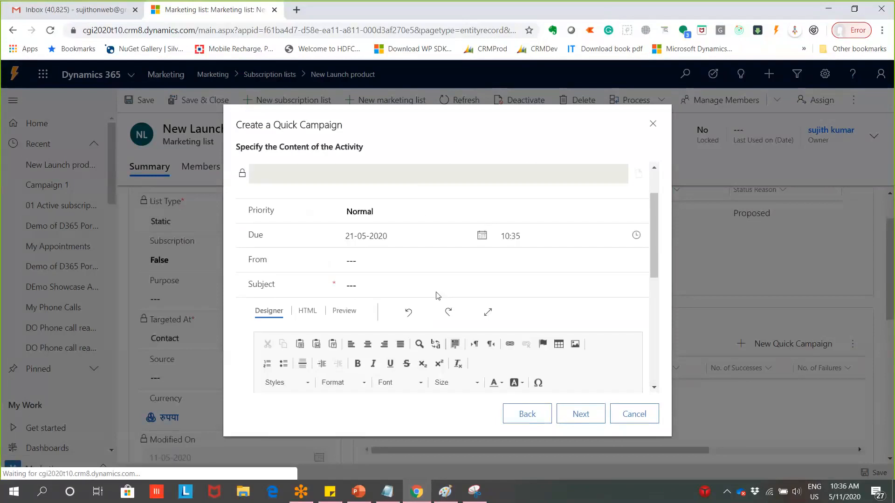
left_click(418, 292)
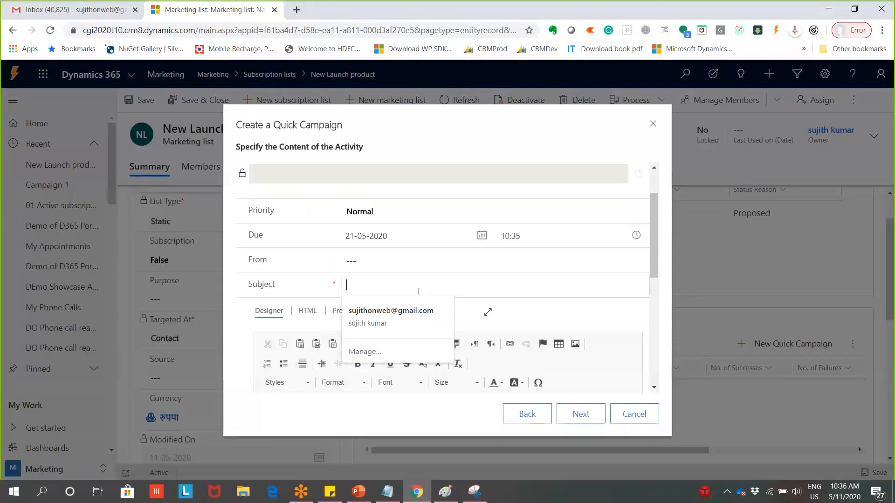
type("1 Hour of")
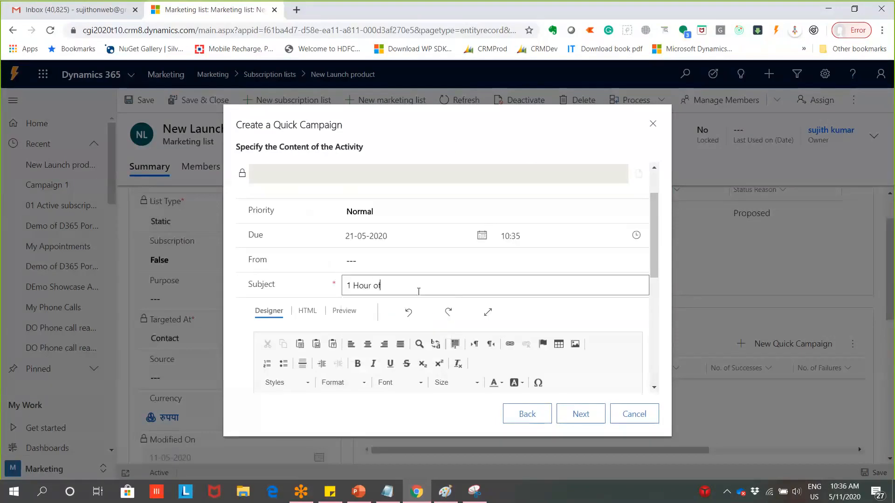
type("fer for")
scroll(419, 291, "down", 1)
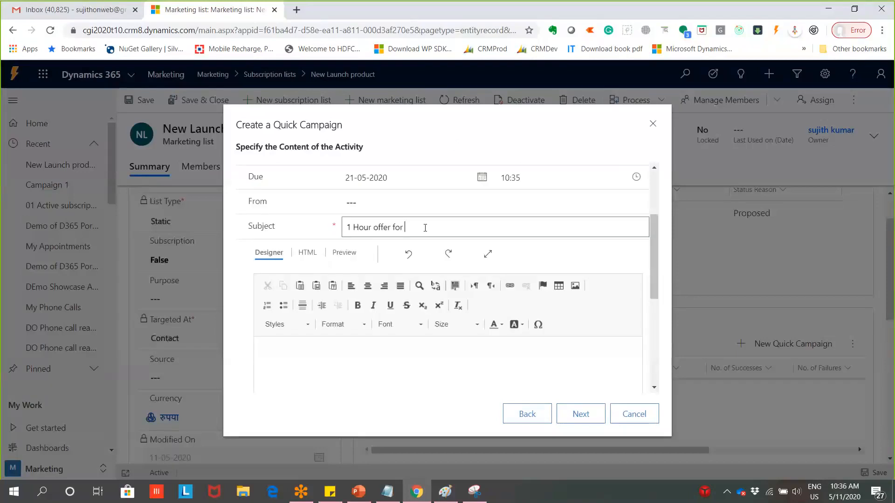
left_click_drag(422, 227, 373, 233)
type("deal")
left_click(368, 227)
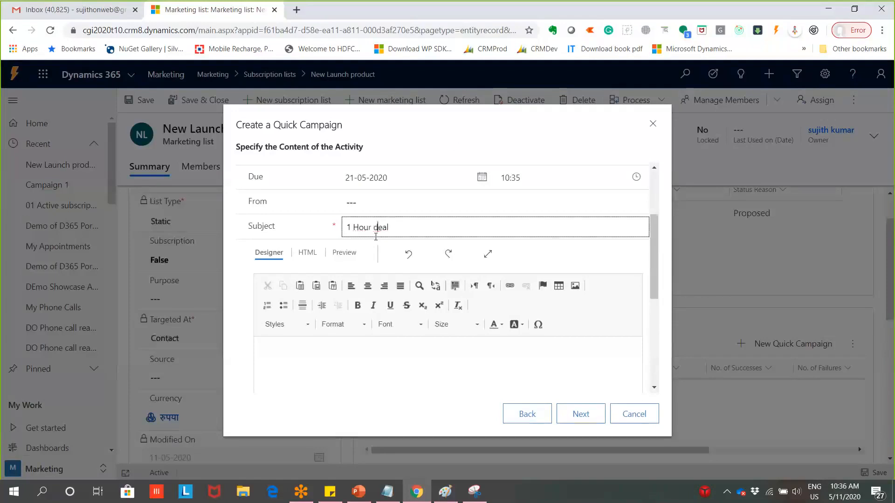
Place the caret in the email body and advance to the wizard's completion step
scroll(390, 367, "down", 4)
left_click(411, 321)
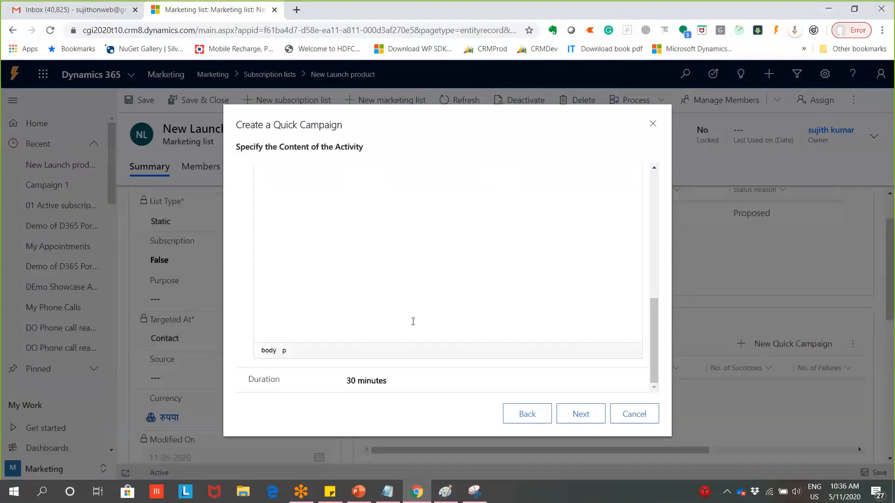
scroll(412, 321, "up", 2)
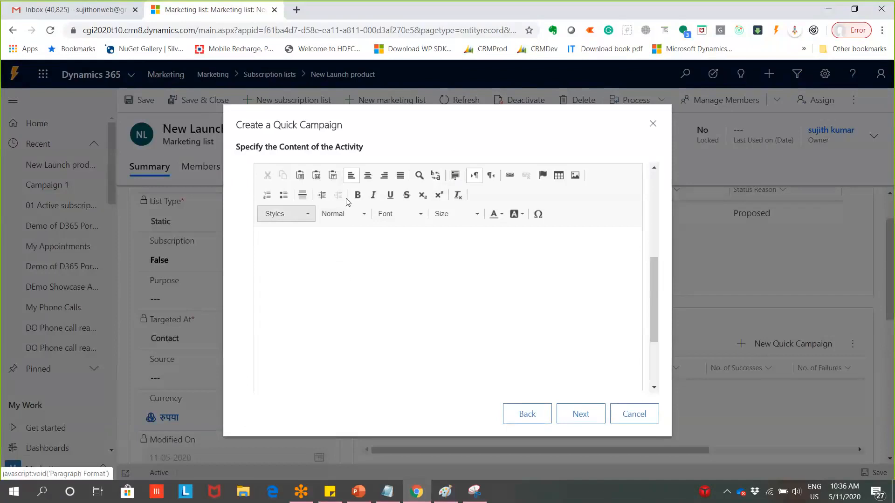
scroll(442, 354, "up", 5)
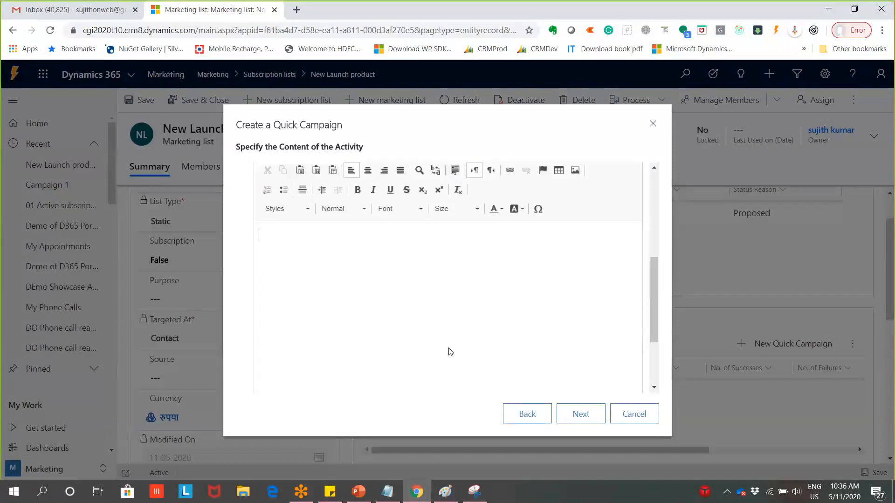
scroll(480, 348, "down", 3)
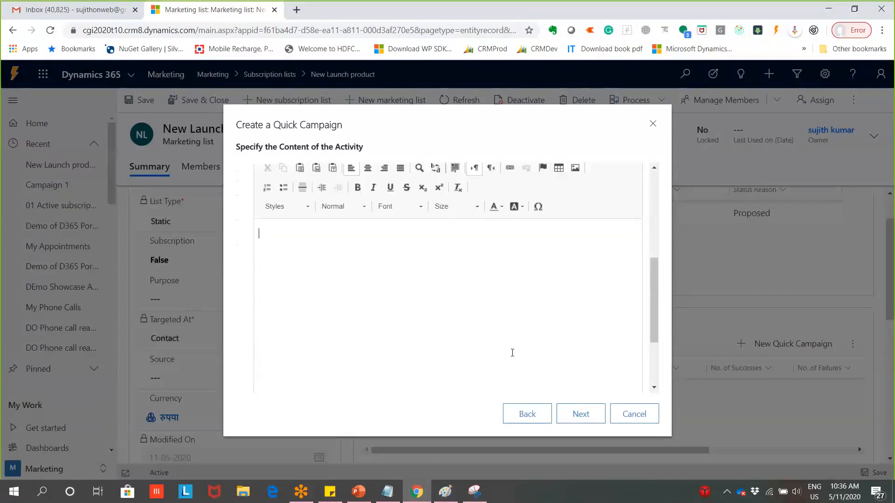
scroll(512, 353, "down", 2)
scroll(390, 300, "up", 3)
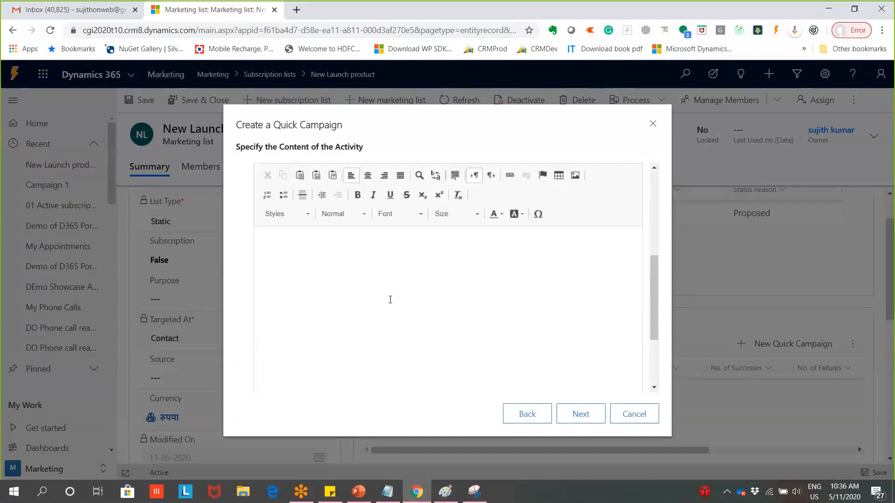
left_click(591, 416)
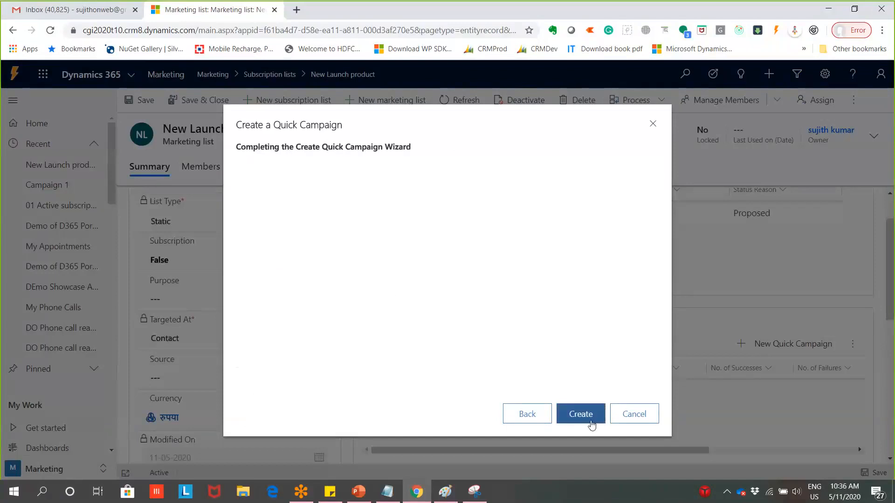
Create the quick campaign and open the Q 1 hour offer Email campaign for 5 members
left_click(591, 423)
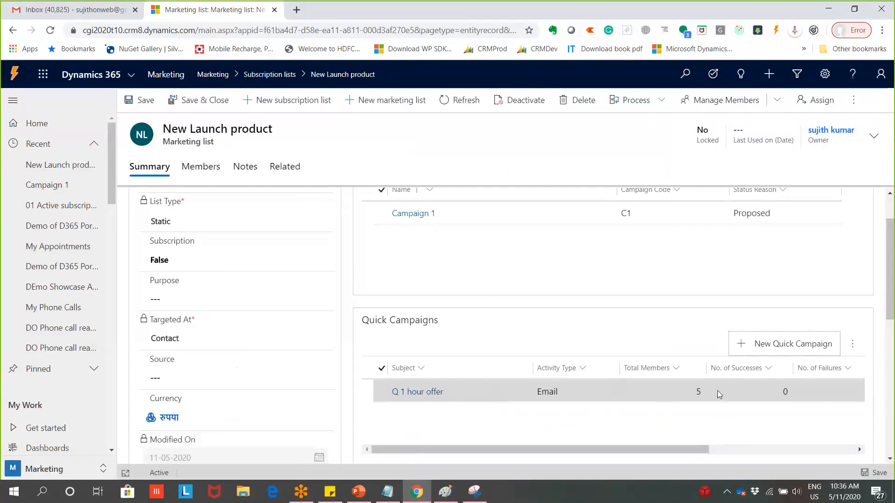
scroll(832, 380, "down", 3)
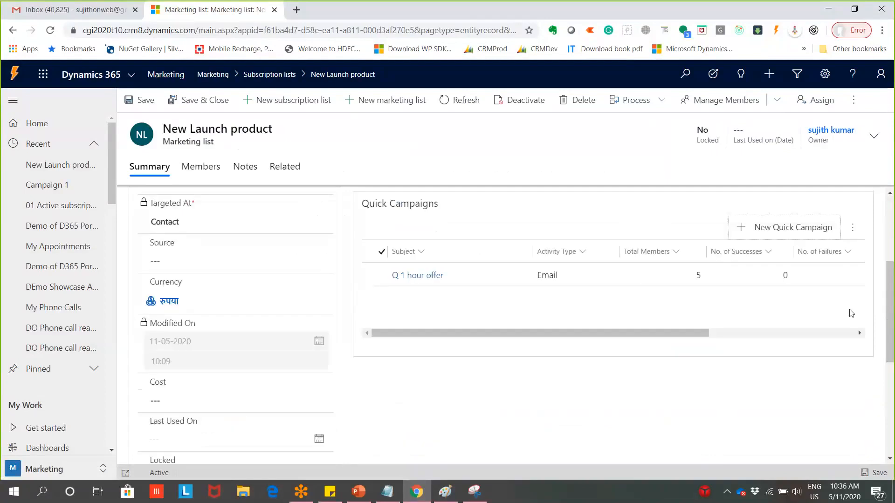
left_click(752, 275)
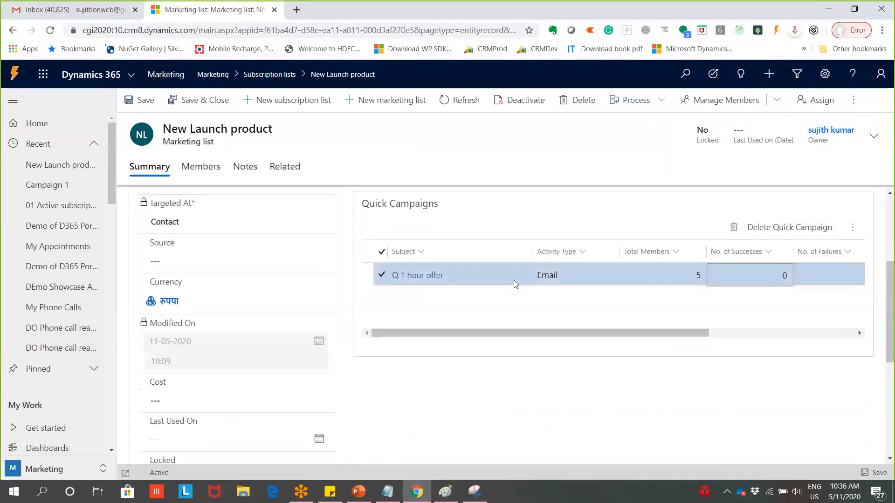
scroll(224, 294, "up", 2)
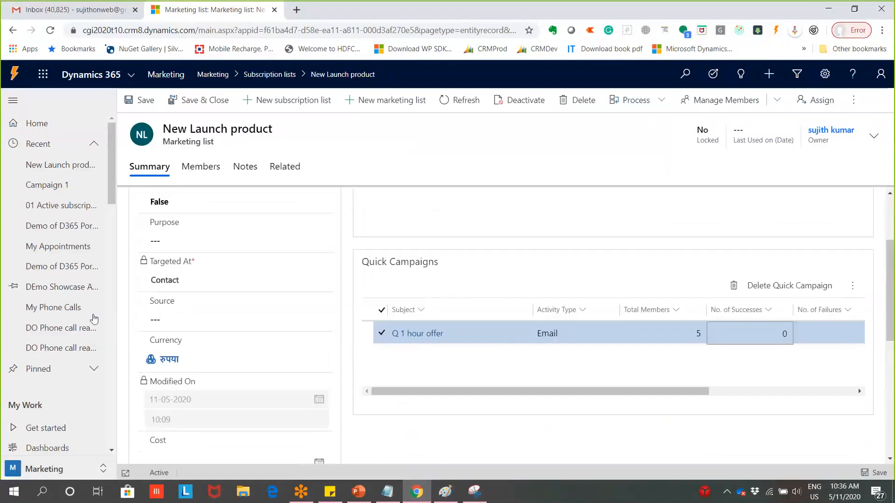
scroll(70, 410, "down", 3)
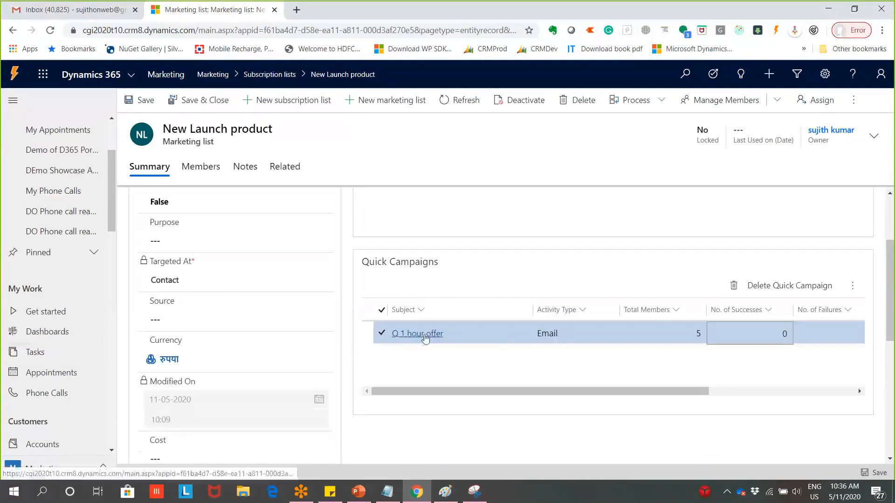
left_click(555, 334)
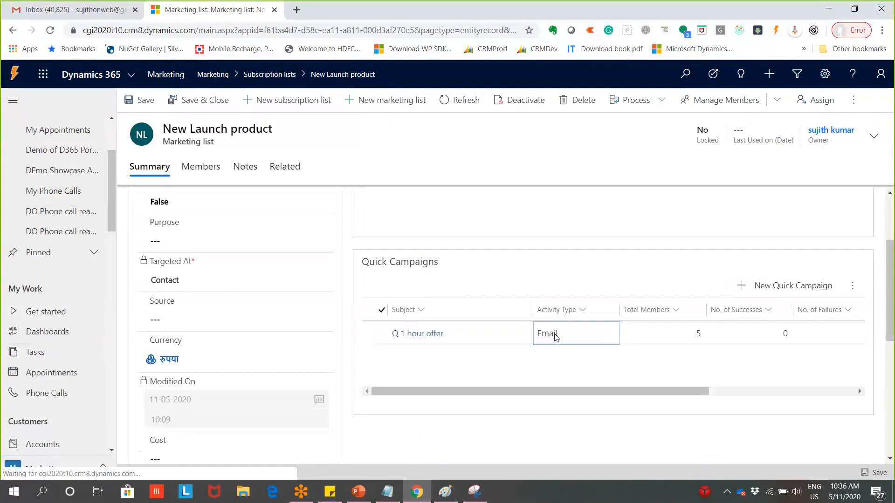
double_click(555, 334)
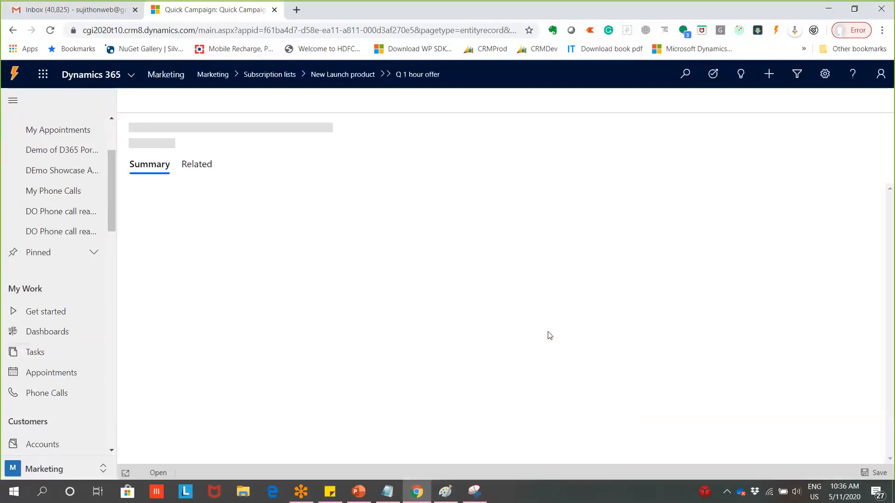
Open the 1 Hour deal CRM:0001004 email from the Q 1 hour offer timeline
scroll(447, 317, "down", 1)
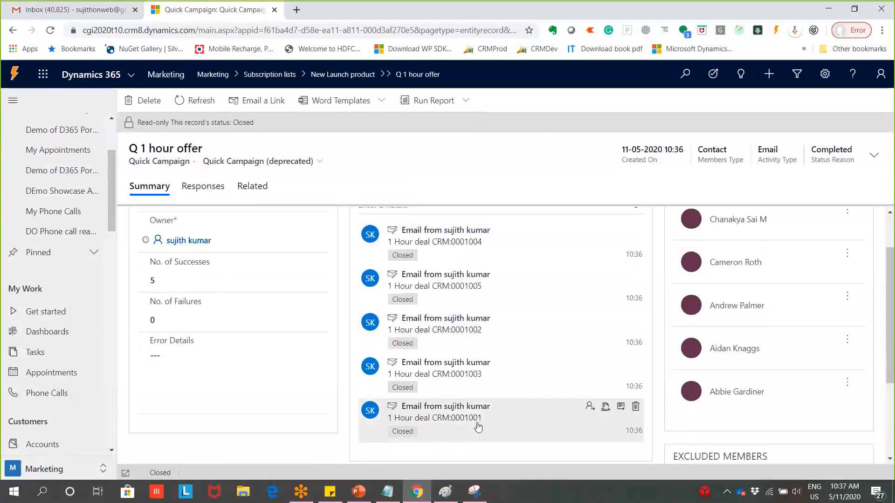
scroll(571, 292, "up", 2)
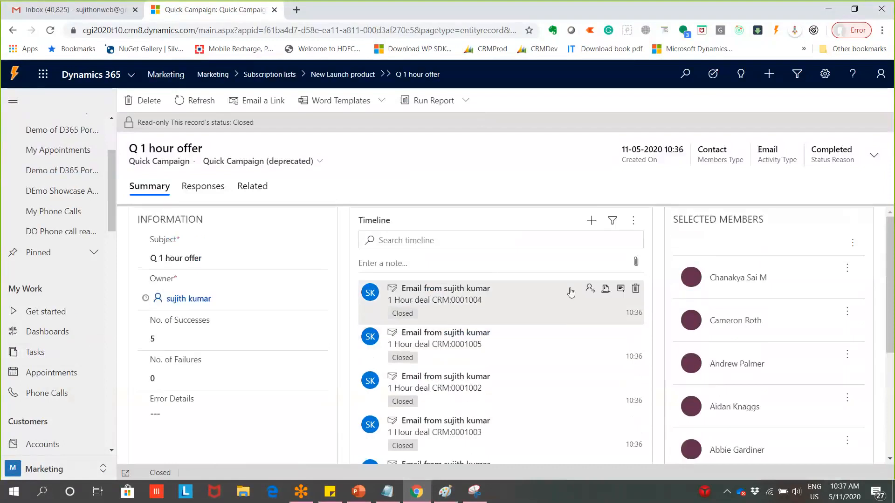
left_click(572, 292)
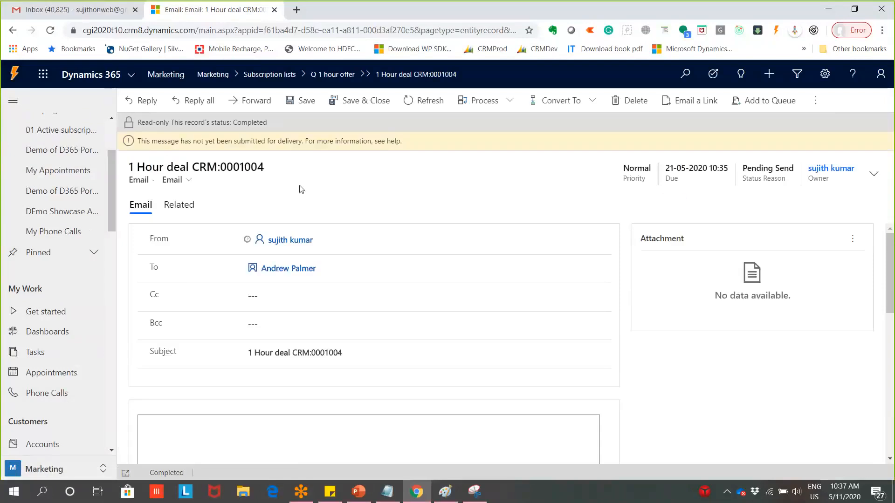
scroll(315, 404, "down", 2)
scroll(315, 404, "up", 2)
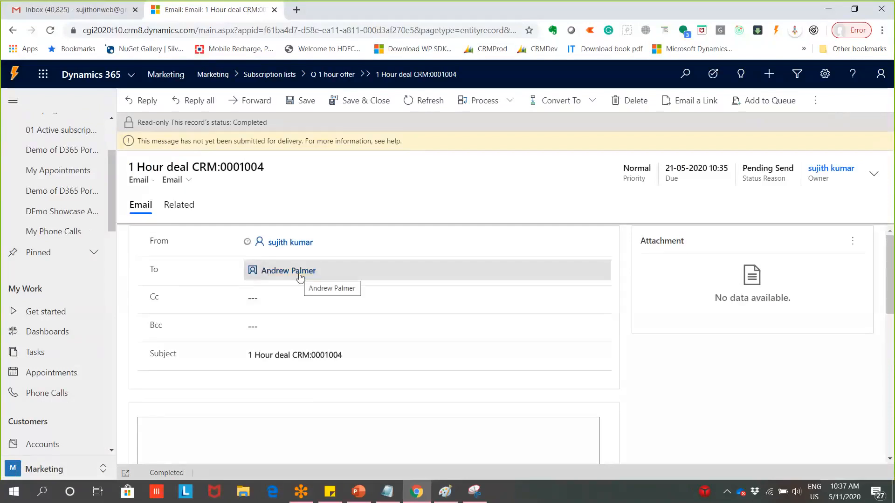
mouse_move(300, 277)
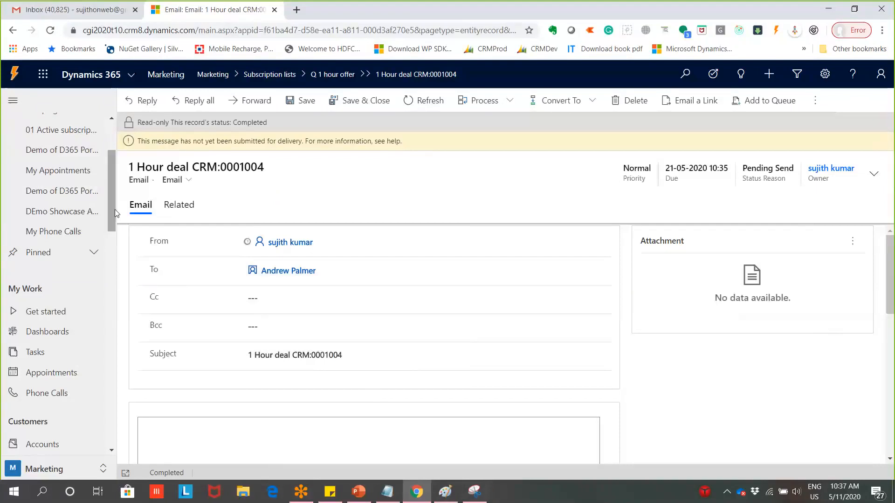
left_click_drag(112, 209, 121, 185)
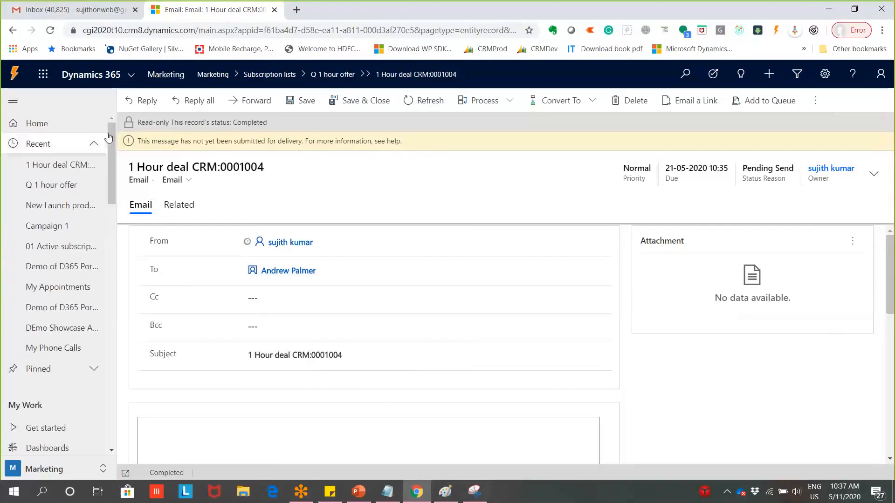
left_click(94, 144)
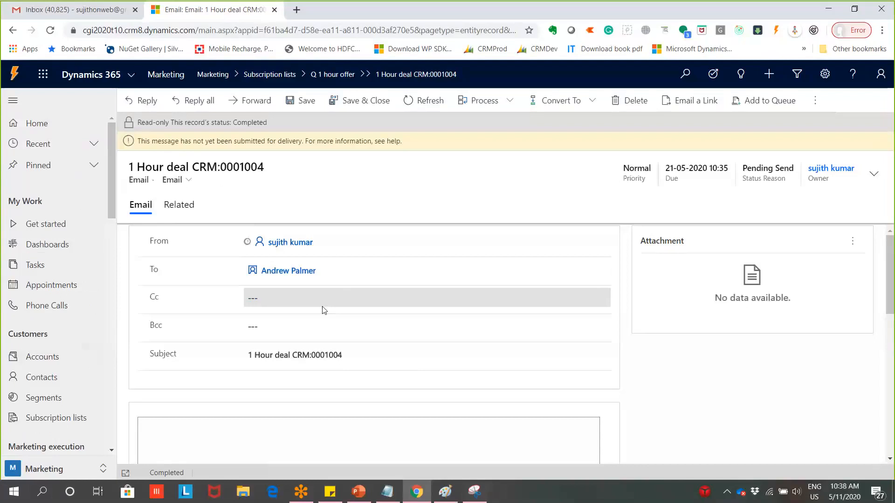
scroll(69, 299, "down", 4)
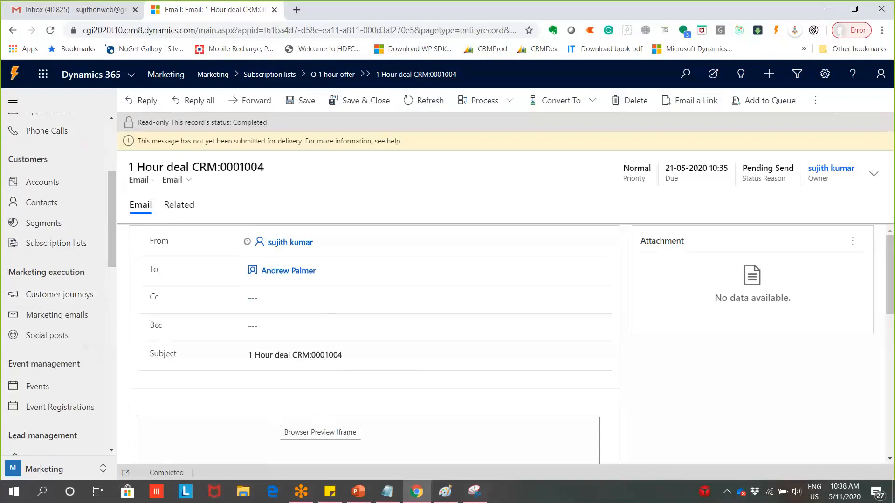
Switch to Paint to show the campaign process diagram
left_click(446, 493)
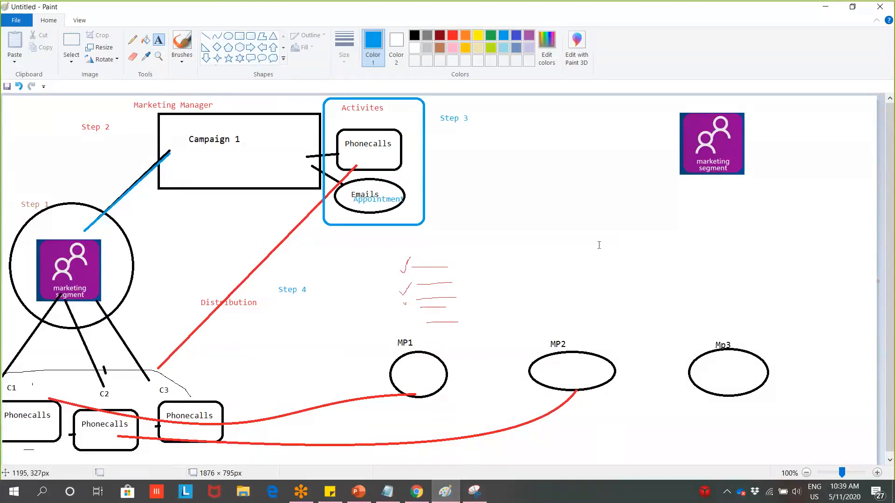
Bring up PowerPoint's agenda slide and select the 'Social Posting' item
left_click(824, 8)
left_click(366, 494)
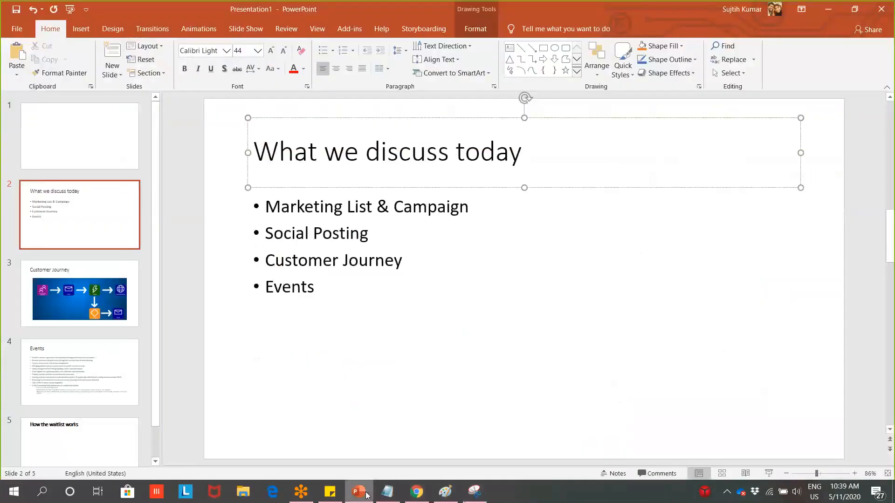
left_click(369, 227)
left_click_drag(369, 227, 240, 231)
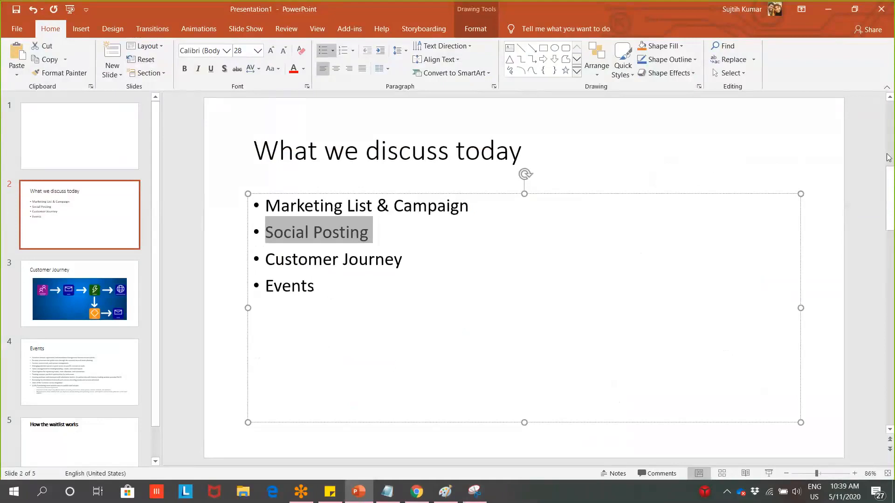
Minimize PowerPoint to return to the 1 Hour deal CRM:0001004 email record
left_click(828, 13)
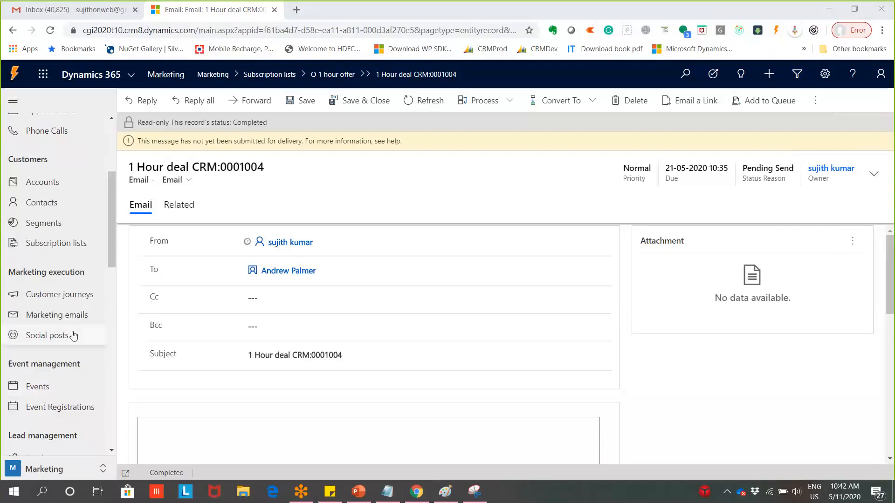
Show the Social posts list with the Scheduled 'Test' and Live Facebook posts
left_click(71, 336)
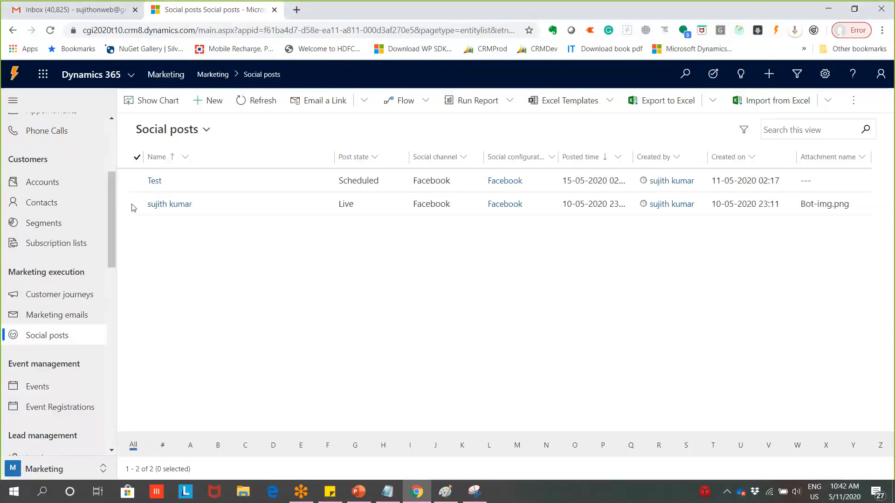
left_click_drag(112, 257, 146, 207)
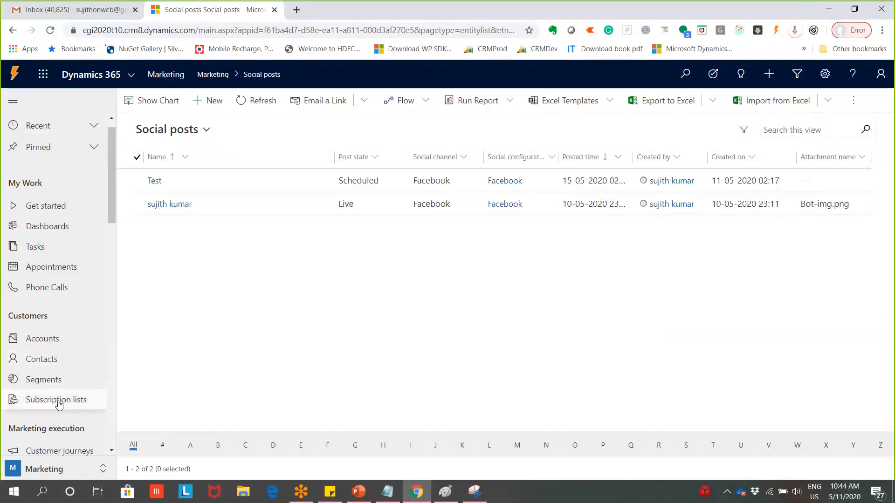
scroll(52, 281, "down", 1)
scroll(52, 282, "down", 3)
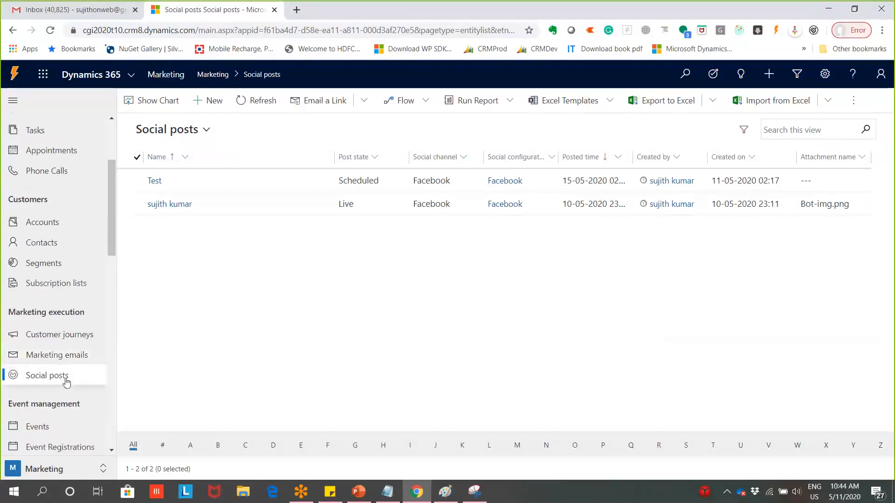
Start a new social post and name it 'CRM Training'
left_click(209, 100)
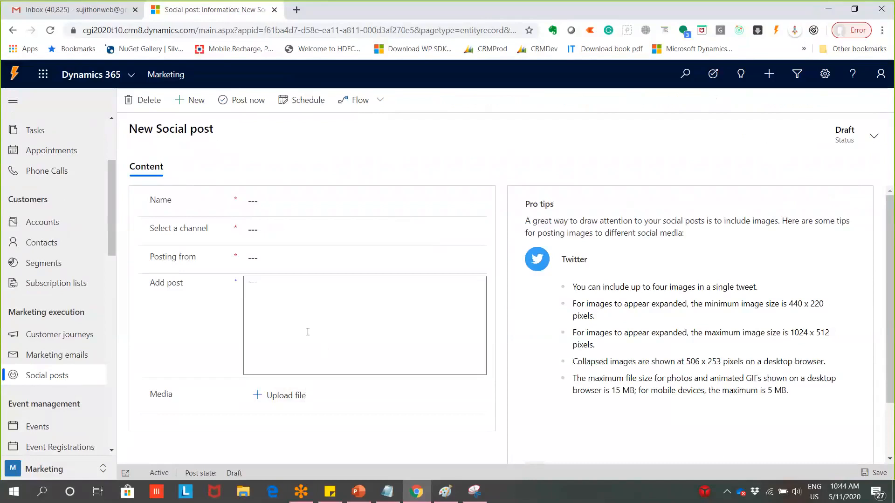
left_click(345, 317)
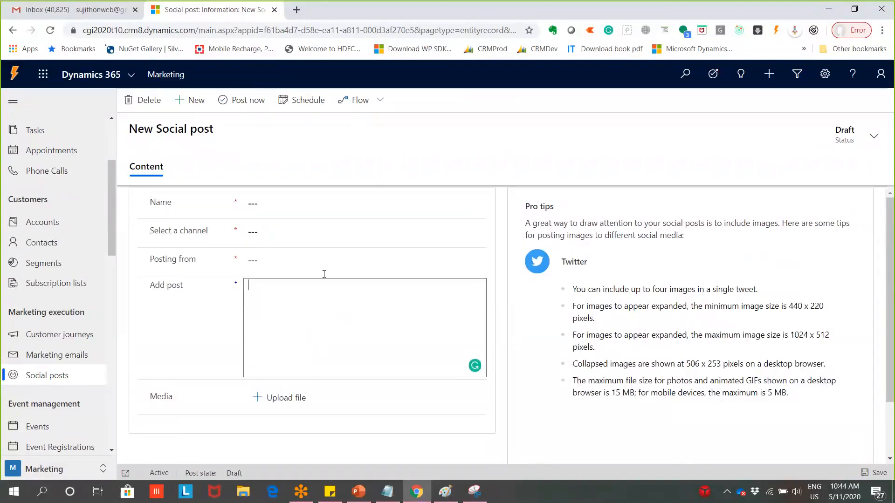
left_click(325, 213)
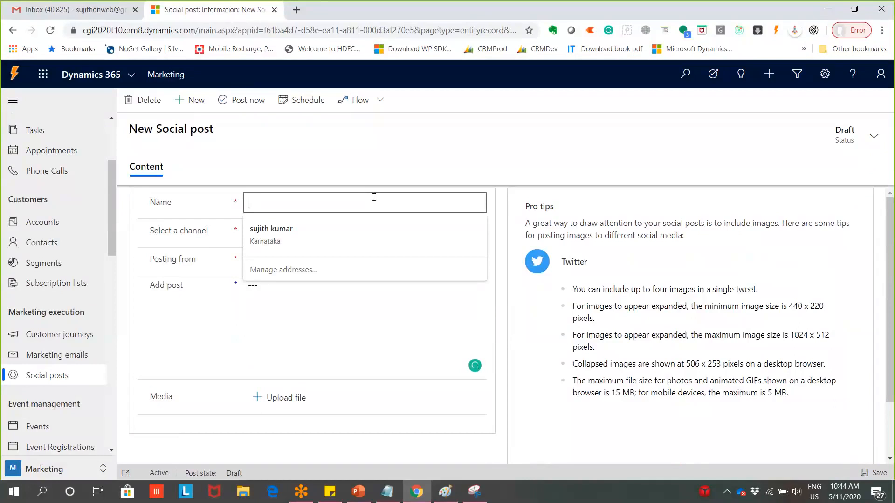
type("D")
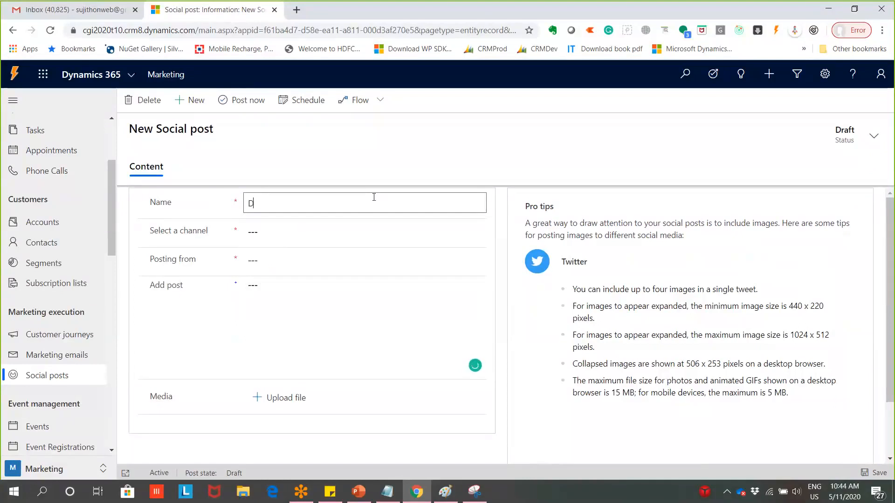
key("BackSpace")
type("CRM ")
type("T")
key("BackSpace")
type("Training")
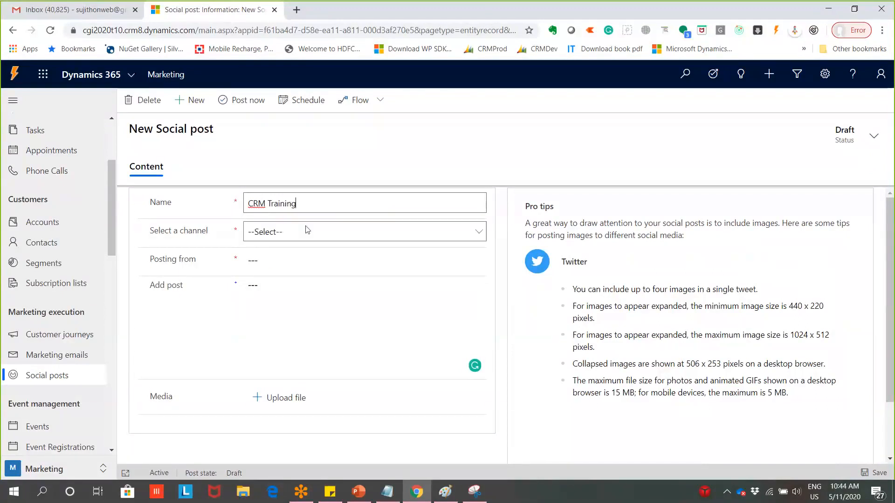
Set the channel to Facebook and post from the Facebook configuration
left_click(305, 230)
left_click(331, 270)
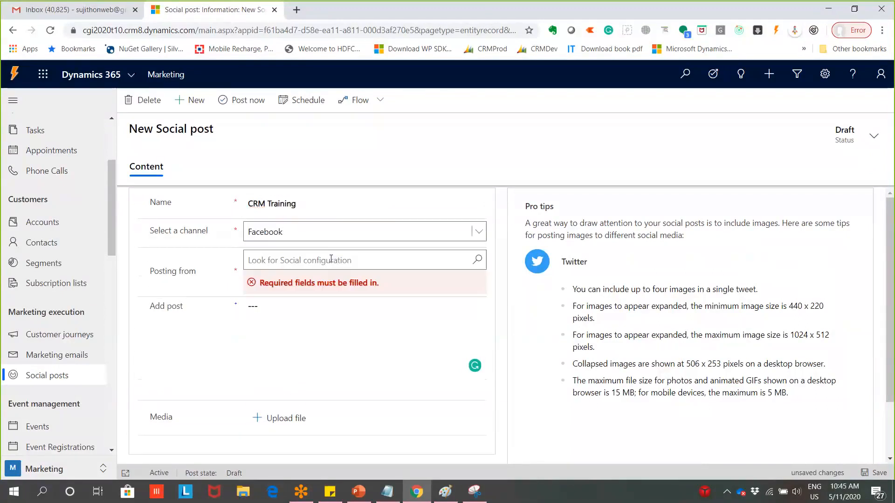
left_click(362, 231)
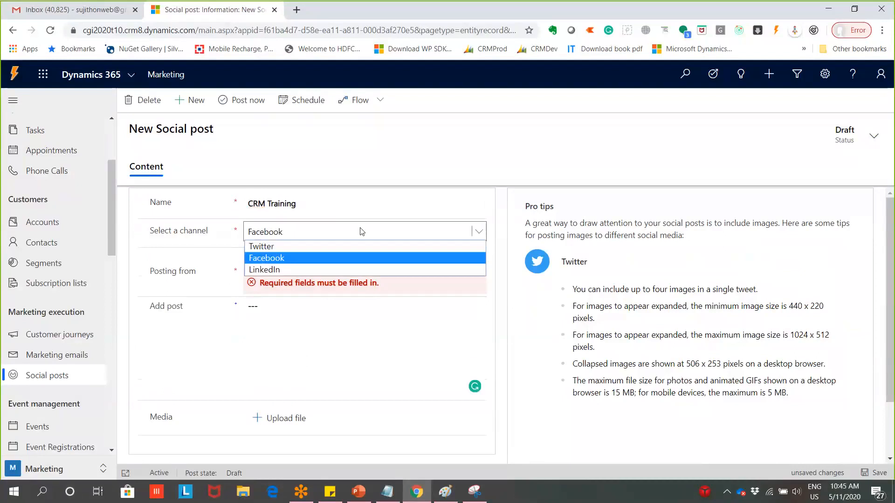
left_click(334, 256)
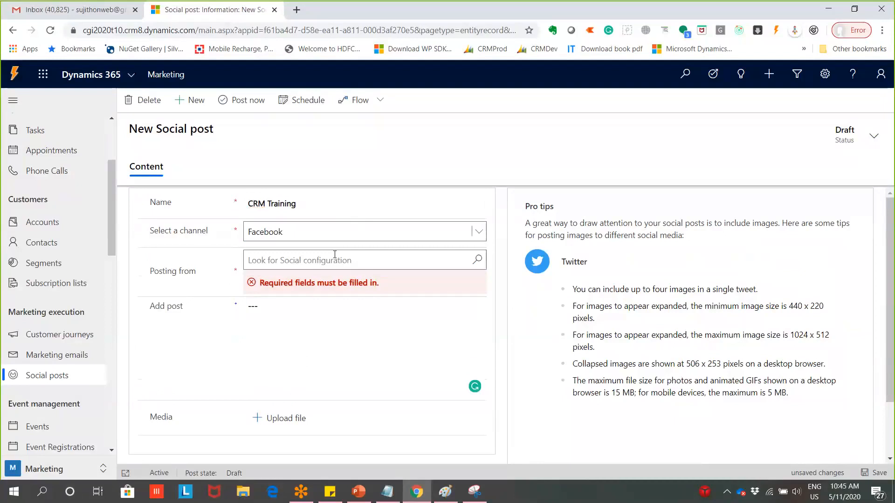
left_click(343, 260)
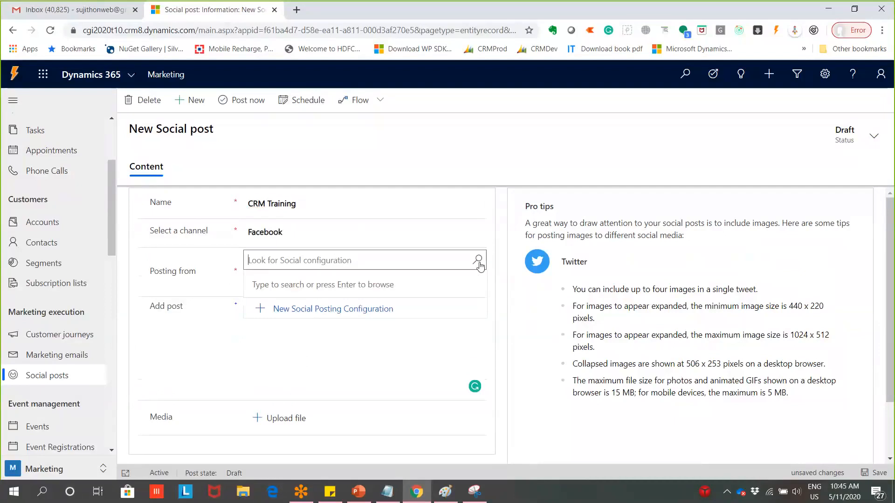
left_click(477, 261)
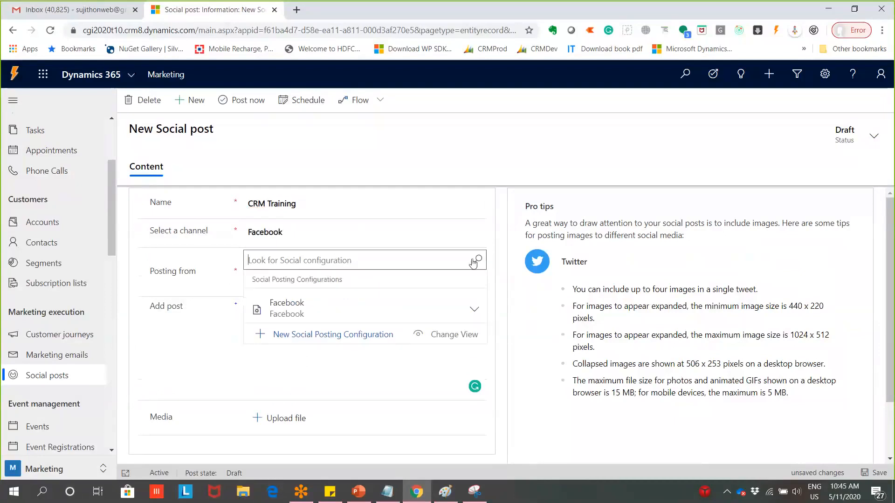
left_click(279, 317)
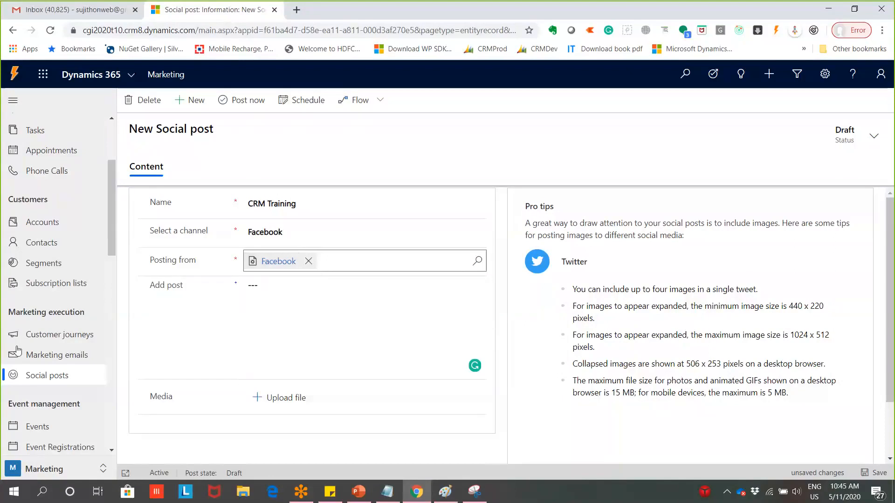
scroll(61, 326, "down", 3)
Switch to the Settings area, discarding the unsaved social post
left_click(104, 472)
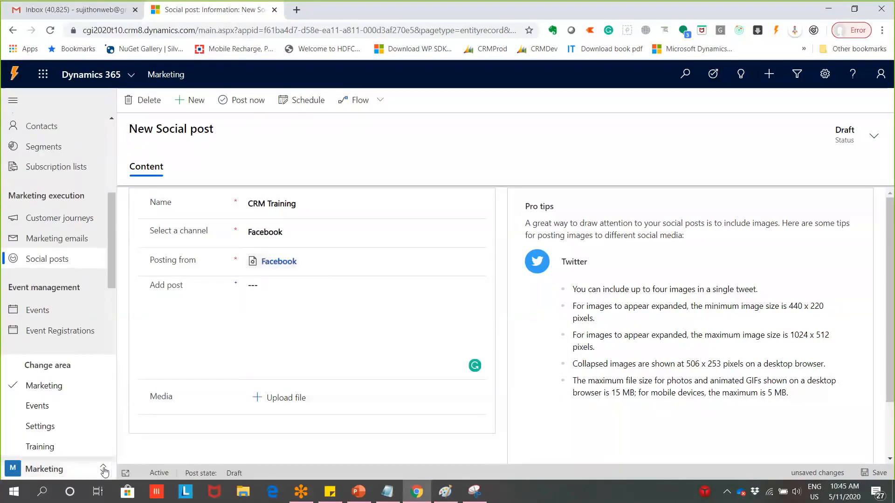
left_click(85, 427)
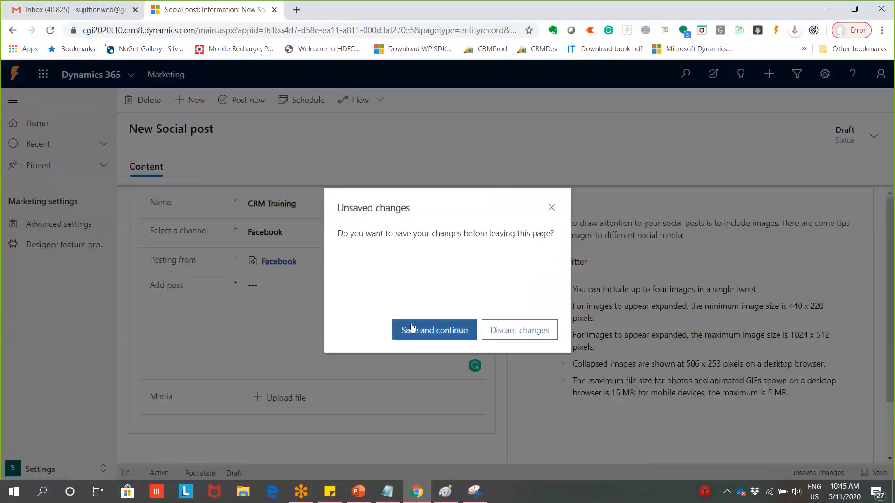
left_click(507, 336)
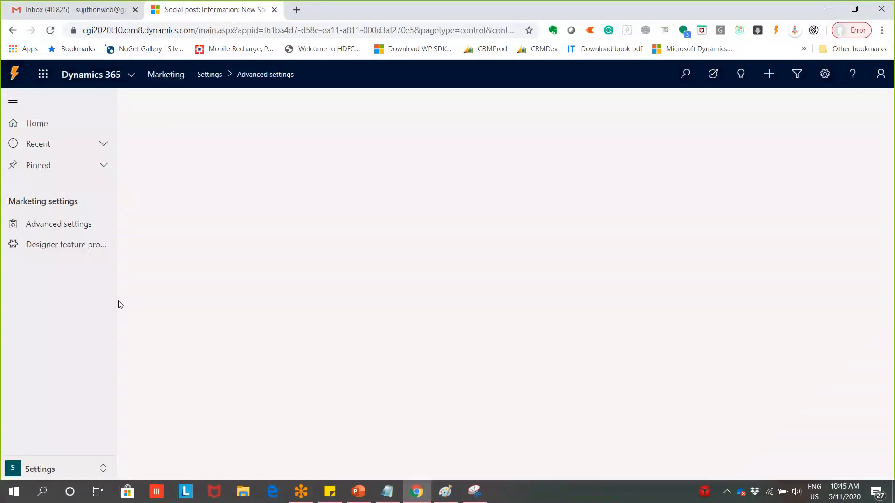
Open Other settings > Configurations to show Audit, Alternate keys and Business rules
left_click(72, 225)
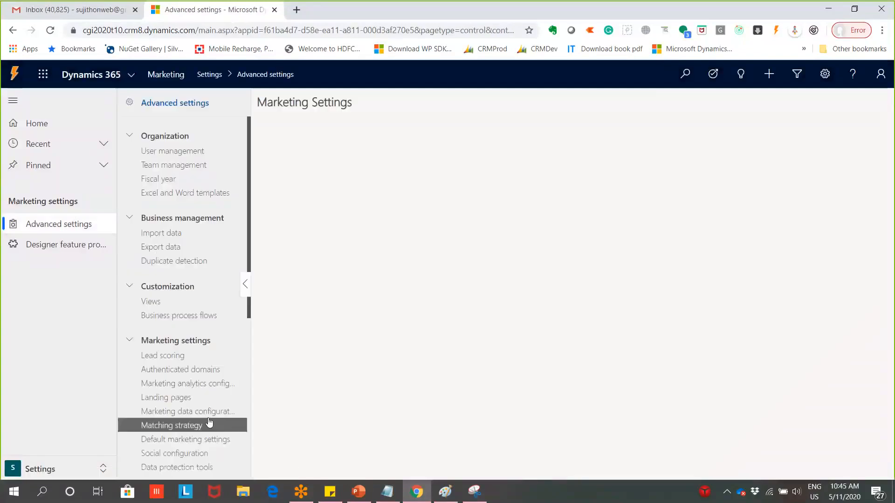
scroll(227, 408, "down", 4)
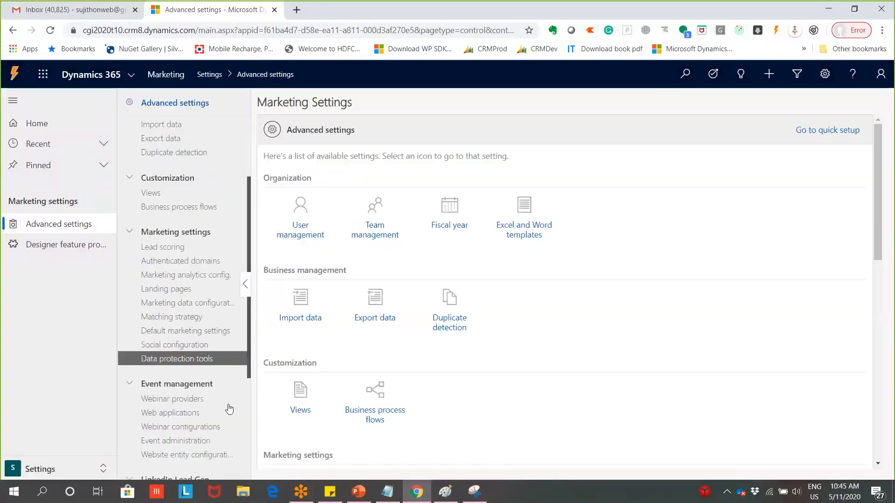
scroll(228, 409, "down", 3)
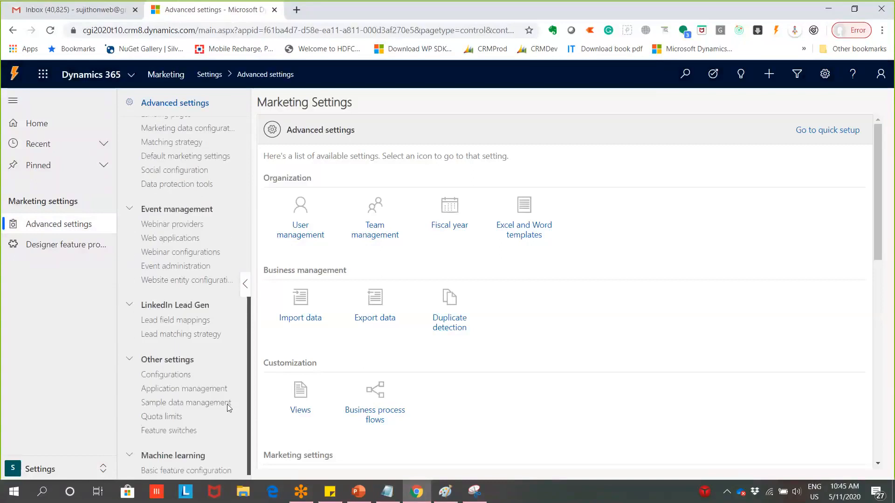
scroll(228, 404, "down", 1)
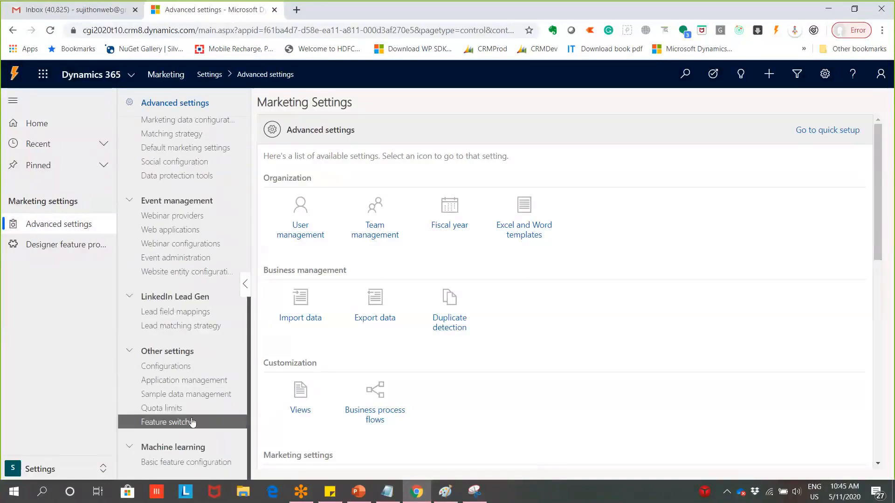
left_click(187, 369)
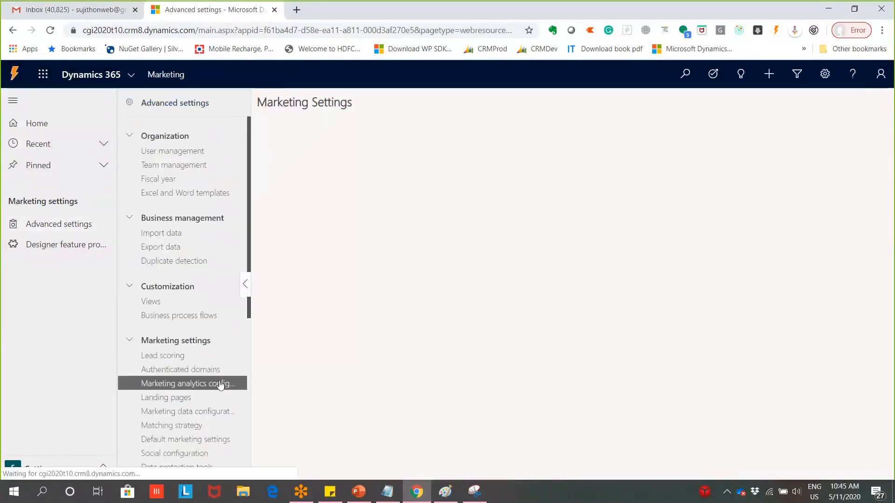
scroll(186, 396, "down", 3)
scroll(187, 398, "down", 3)
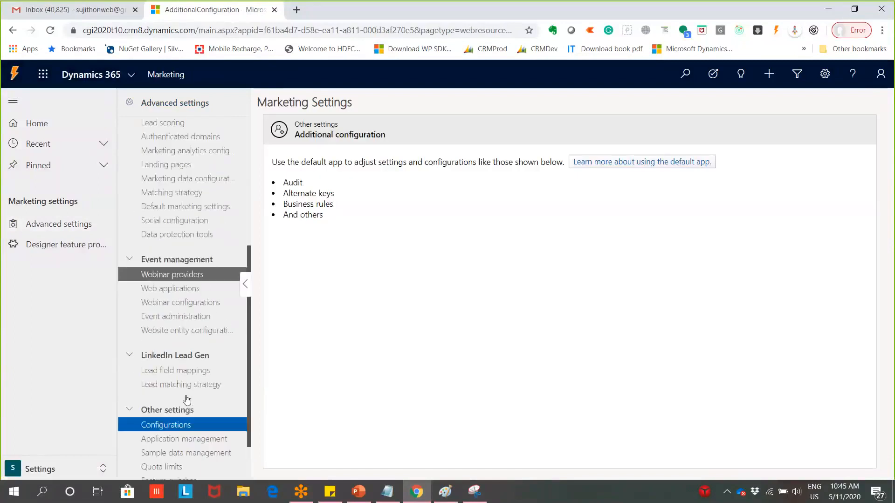
scroll(186, 411, "down", 2)
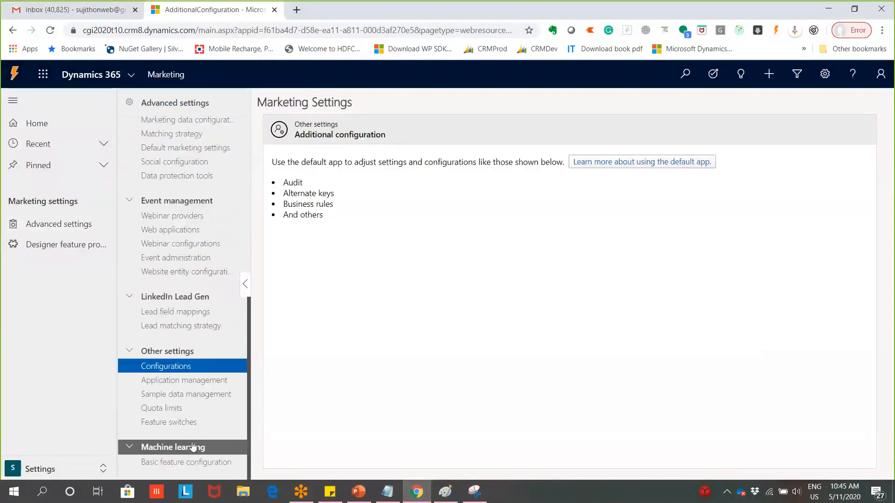
scroll(195, 443, "up", 2)
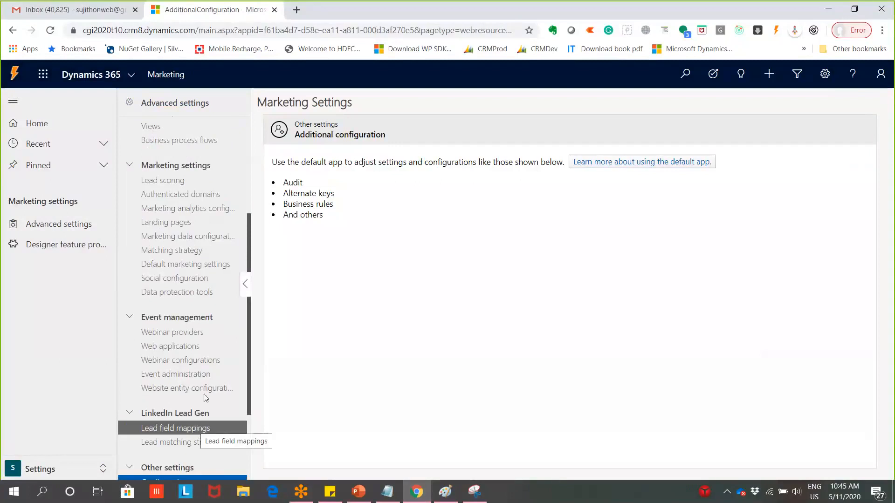
Open the Facebook record from the Social configuration list to review its details
left_click(209, 279)
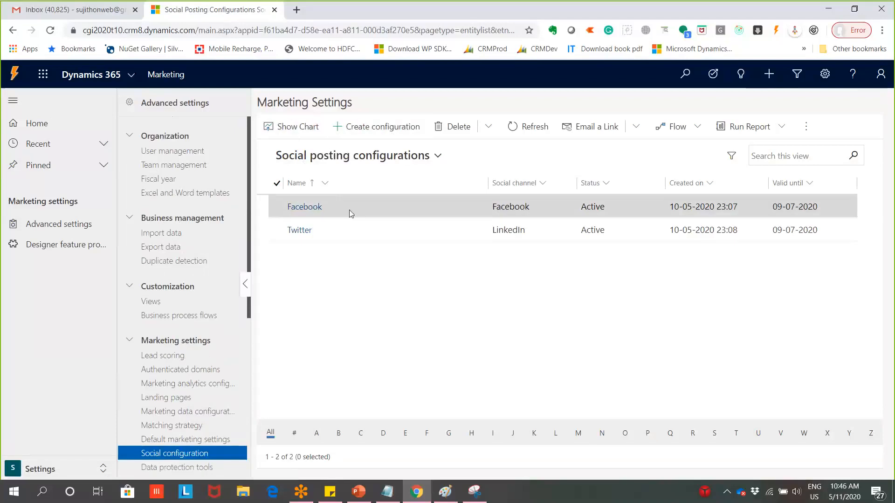
double_click(378, 210)
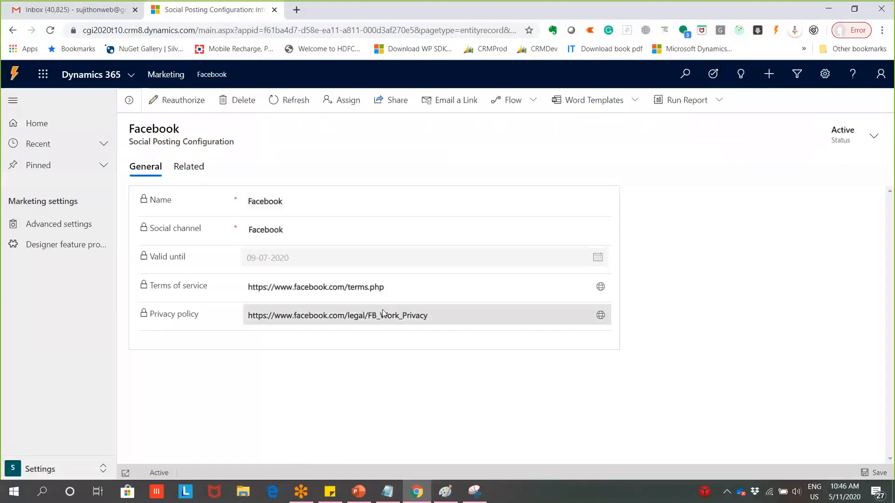
left_click_drag(314, 205, 274, 203)
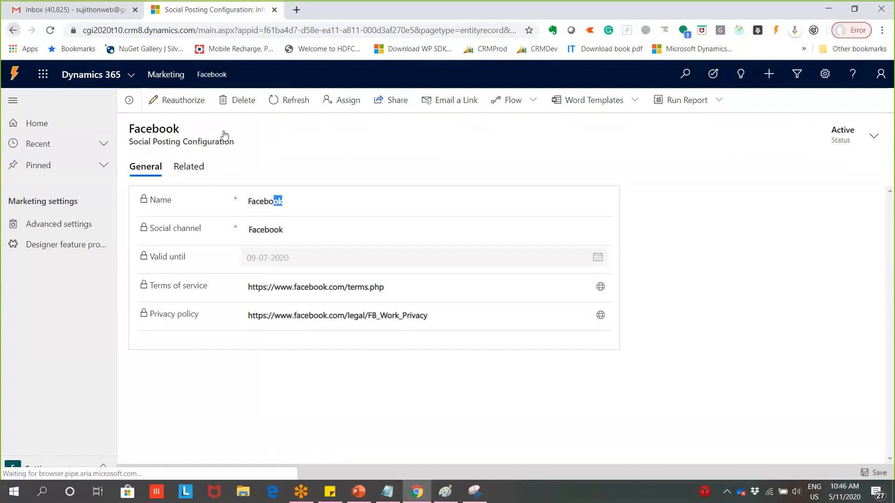
Create a social configuration named 'Facebook 2' on the Facebook channel
left_click(380, 128)
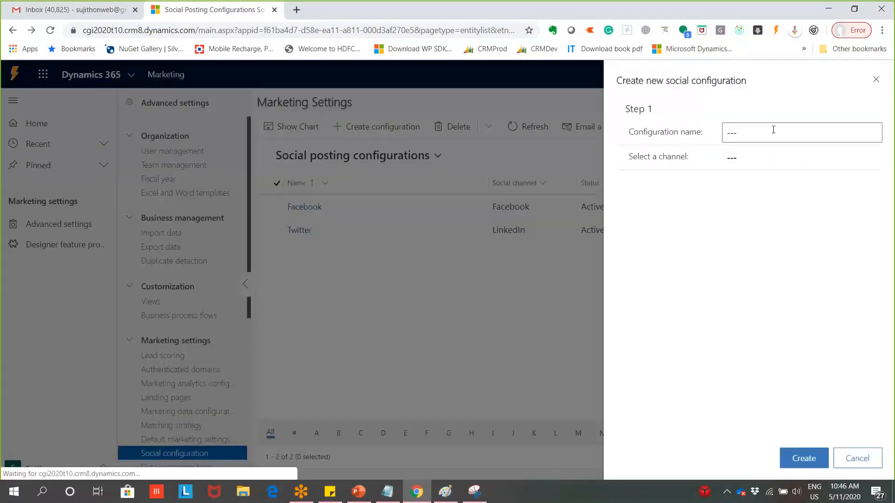
left_click(773, 130)
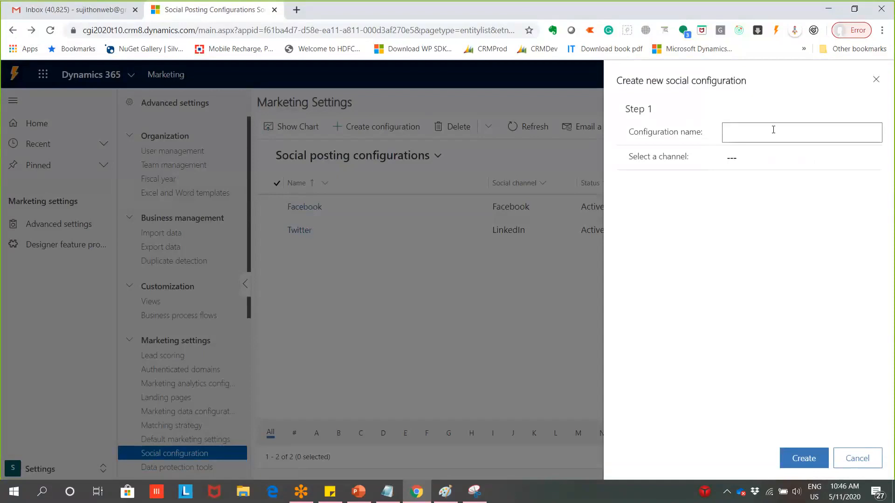
type("Facebook 2")
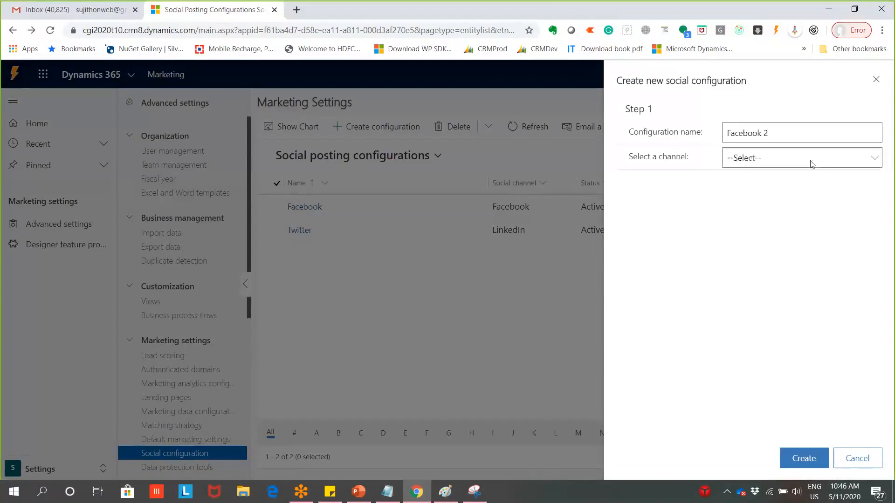
left_click(809, 161)
left_click(782, 196)
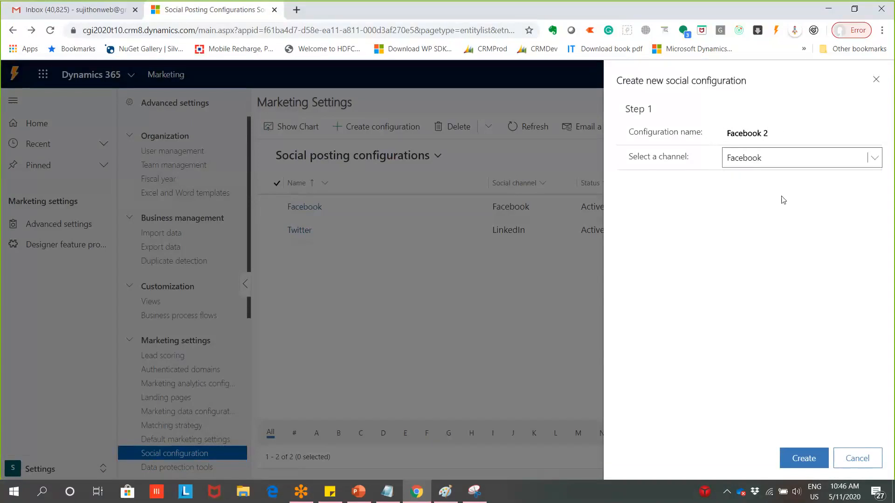
left_click(804, 459)
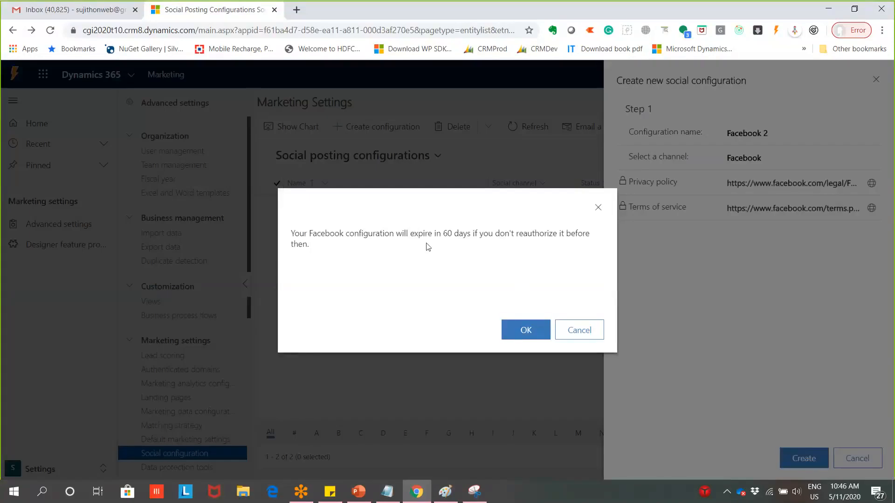
Accept the expiry warning and authorize Dynamics 365 for the Myforestersbot Facebook page
left_click(536, 332)
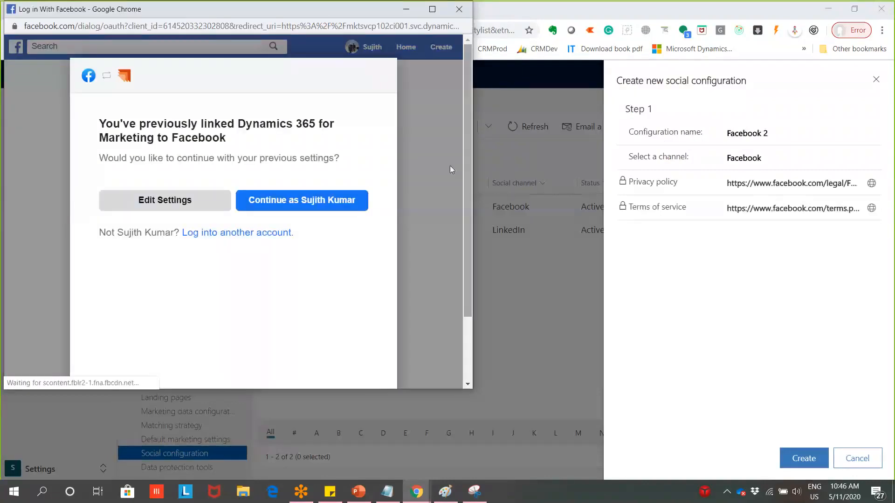
left_click(358, 205)
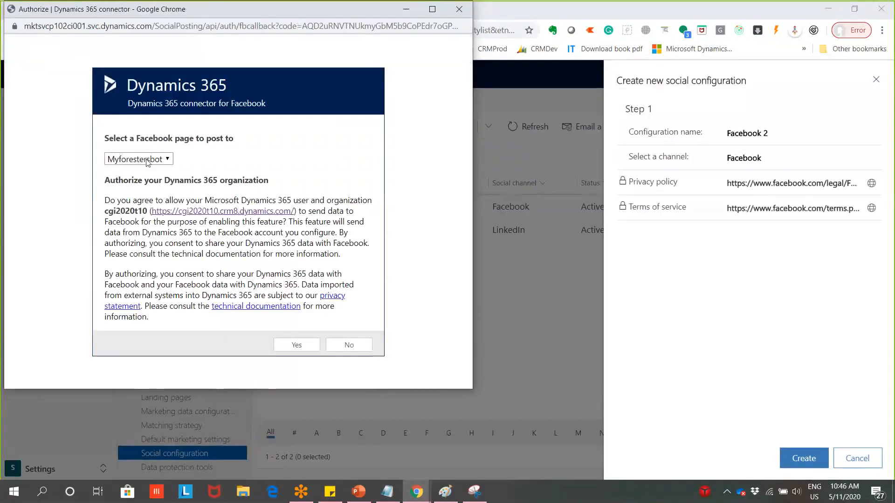
left_click(166, 159)
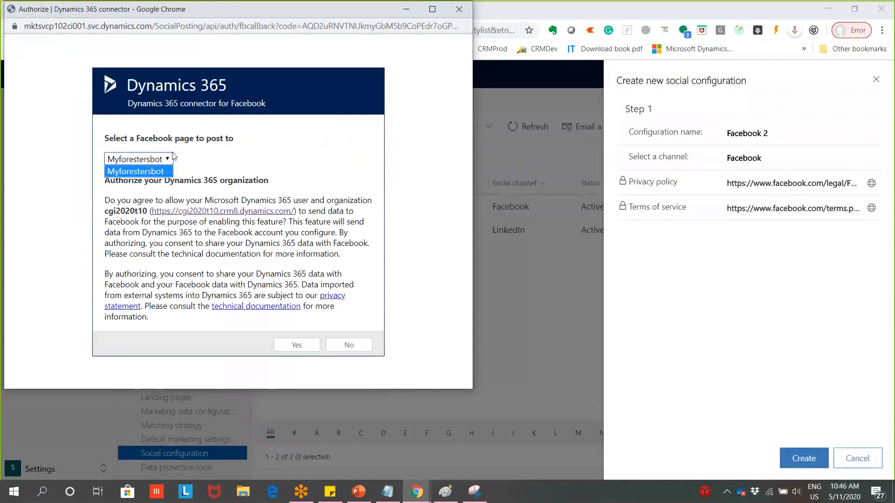
left_click(223, 155)
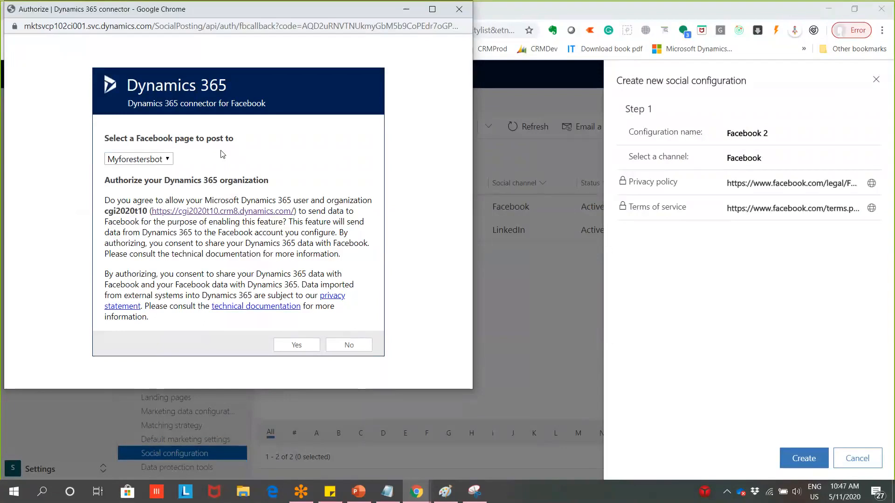
left_click(309, 348)
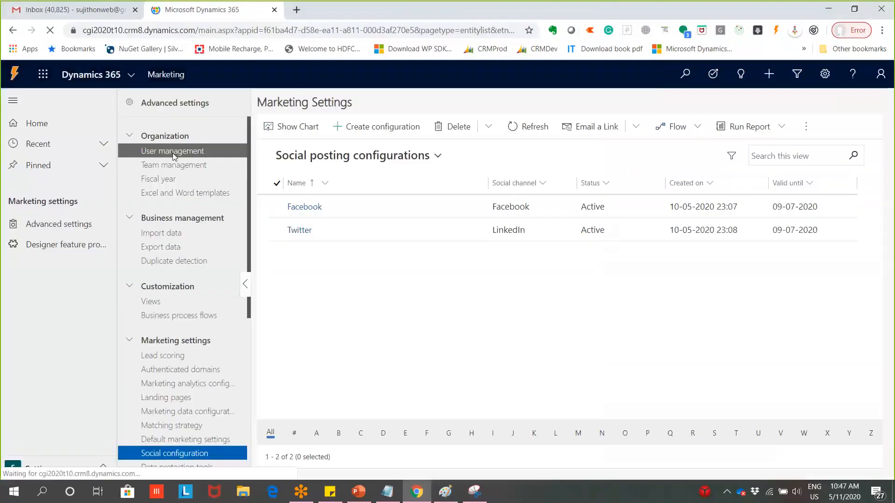
Create a 'LinkedIn' configuration on the LinkedIn channel, acknowledging the 60-day expiry notice
left_click(173, 153)
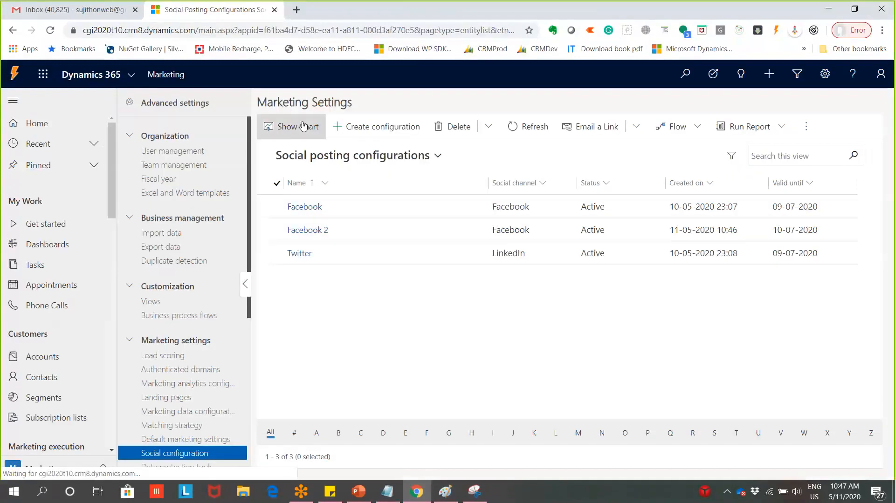
left_click(383, 126)
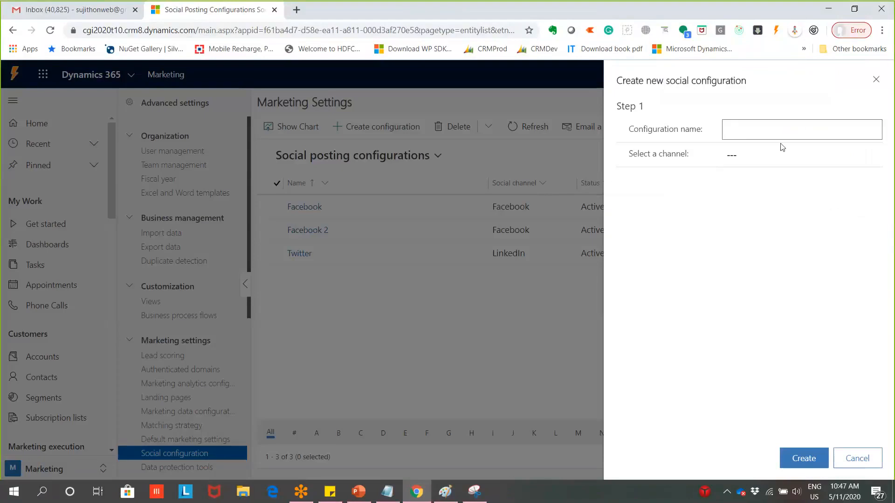
type("Linked nIn")
left_click(785, 154)
left_click(752, 130)
key("BackSpace")
key("Delete")
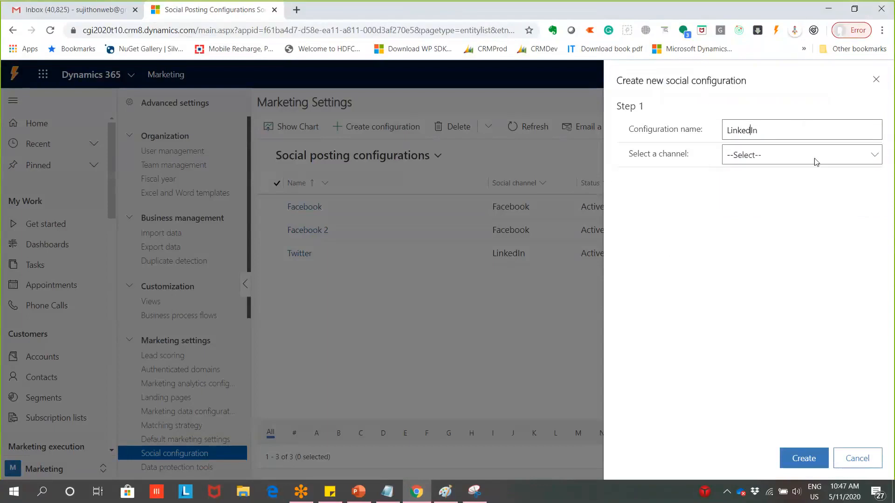
left_click(814, 156)
left_click(746, 204)
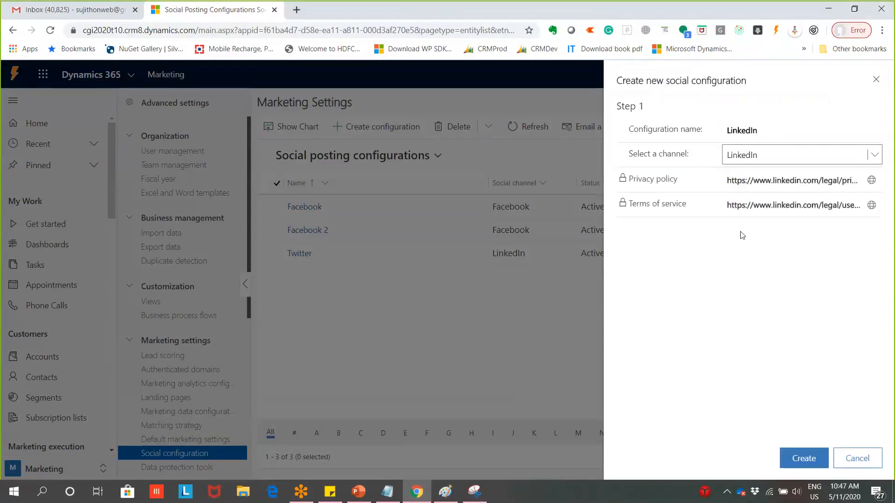
left_click(801, 455)
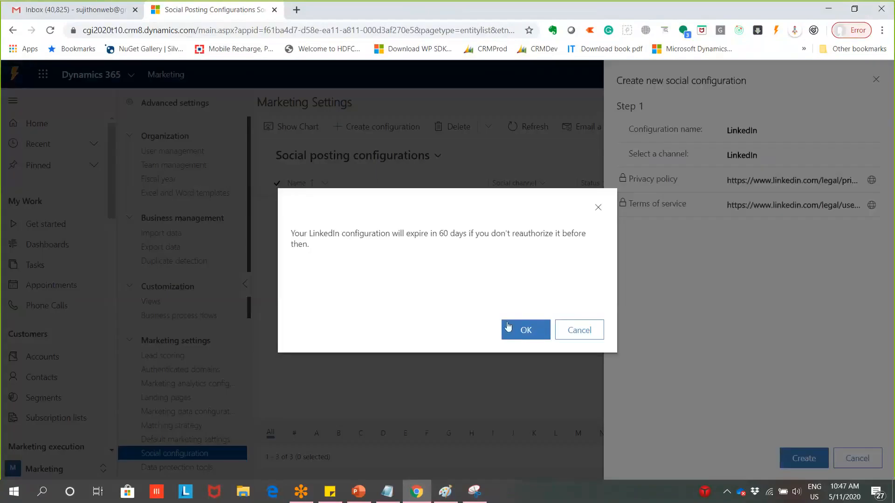
left_click(508, 327)
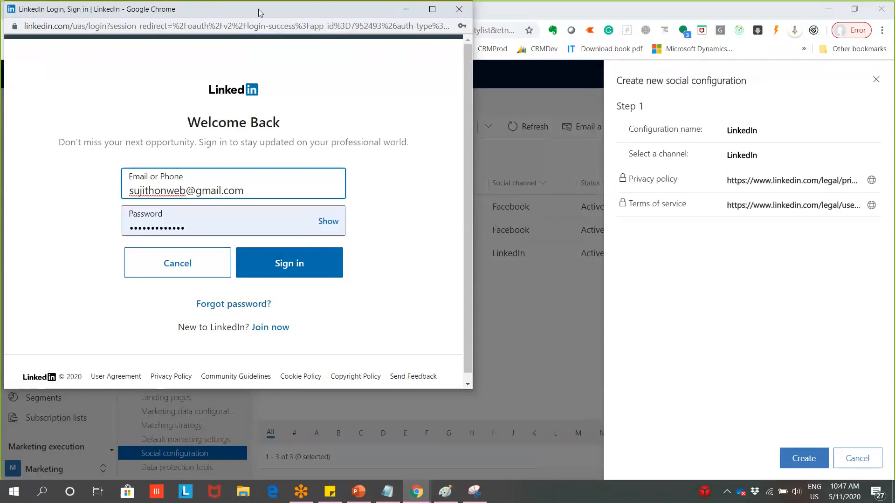
Sign in to LinkedIn and authorize the Dynamics 365 connector
left_click_drag(258, 9, 358, 45)
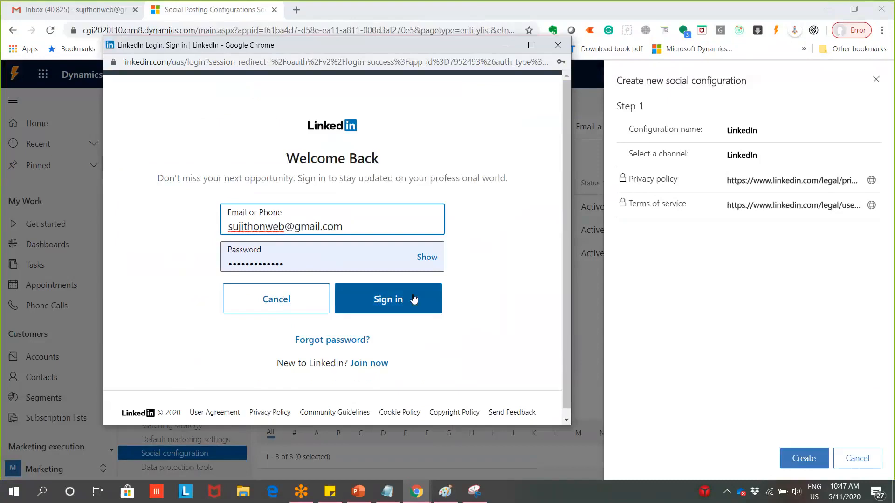
left_click(414, 300)
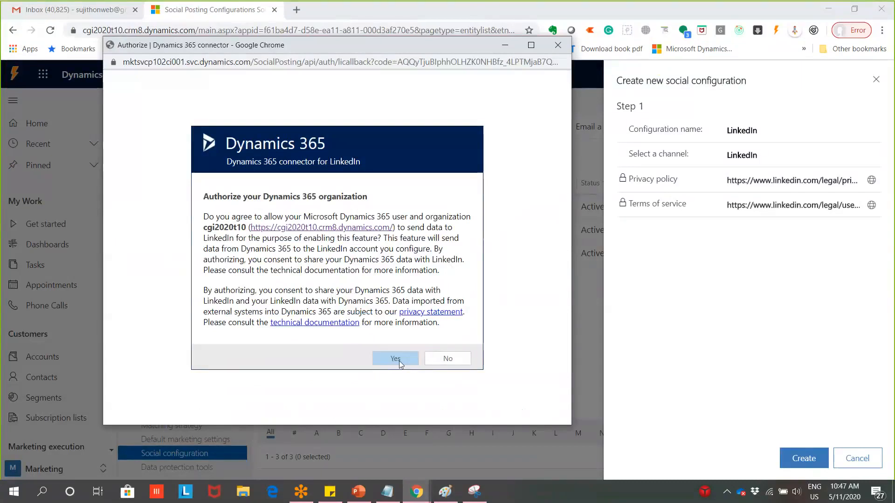
left_click(399, 359)
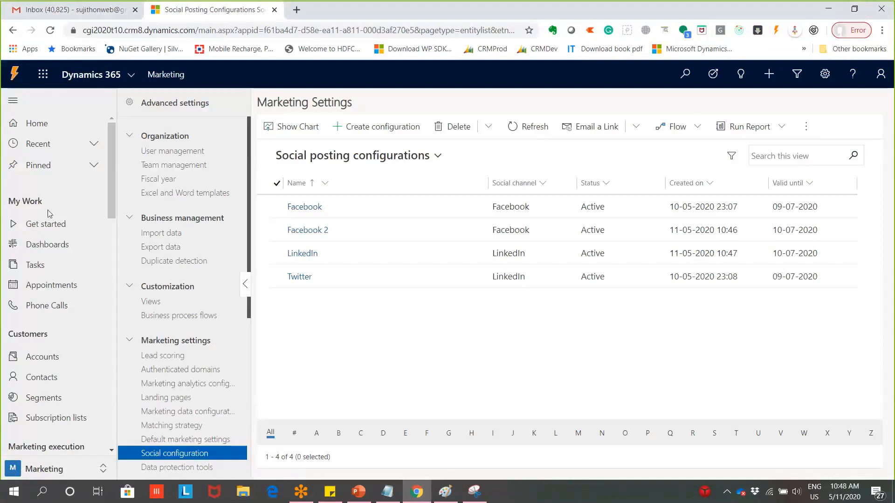
scroll(57, 303, "down", 5)
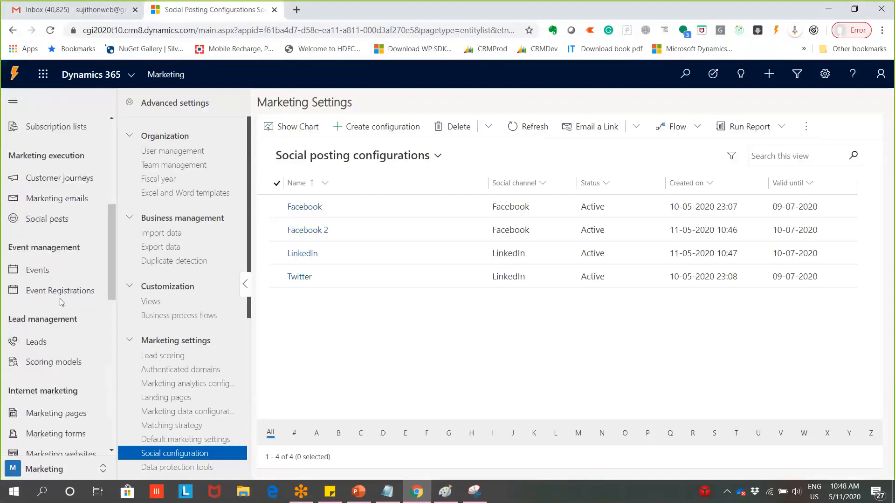
scroll(67, 326, "up", 5)
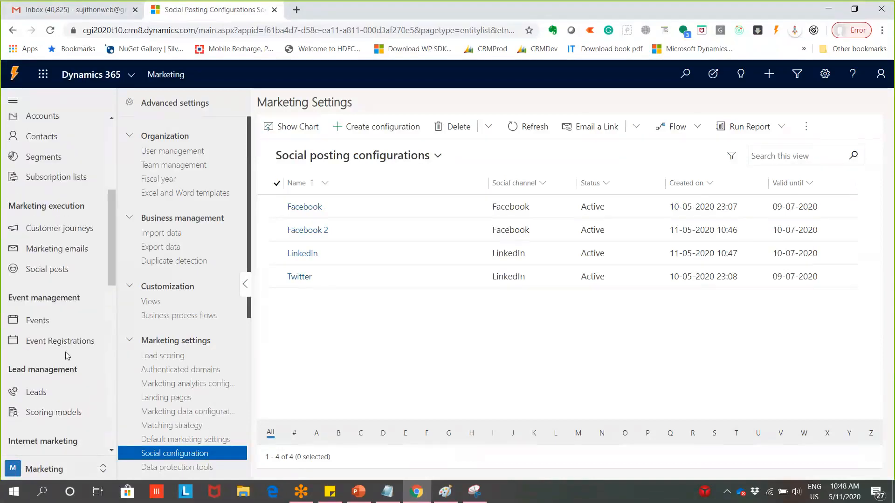
scroll(63, 338, "up", 2)
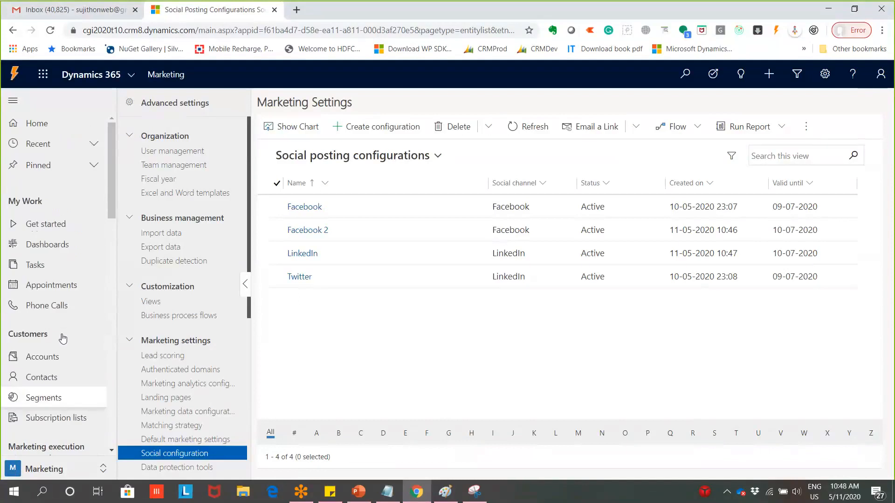
scroll(62, 337, "down", 6)
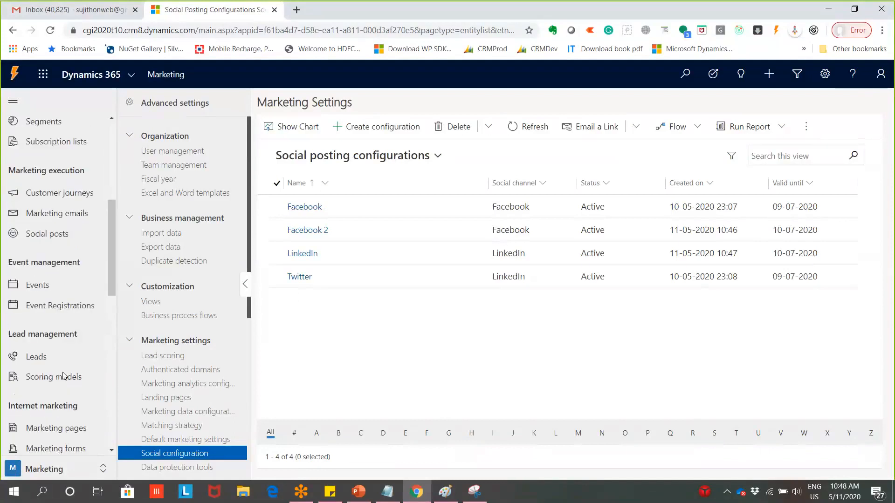
scroll(64, 376, "down", 3)
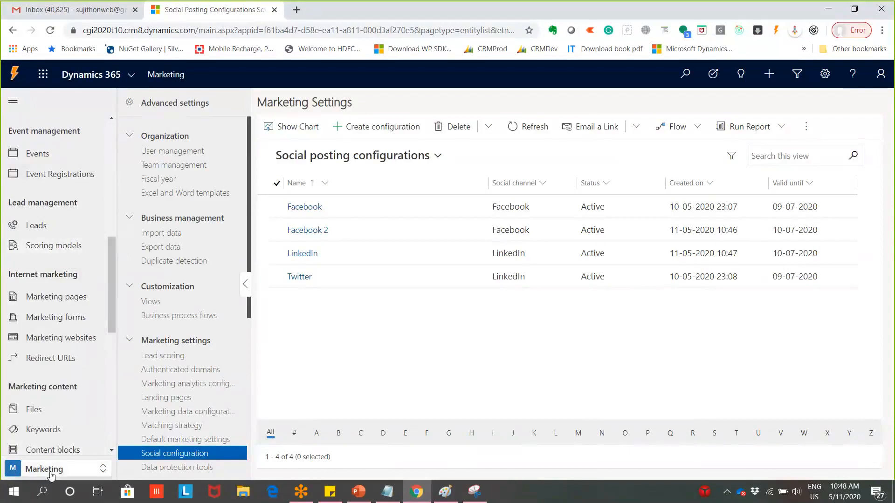
left_click(14, 30)
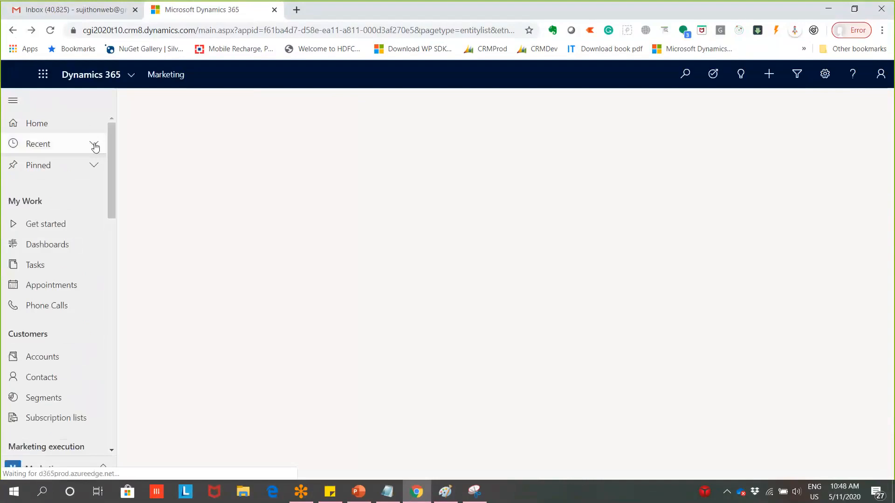
scroll(60, 292, "down", 5)
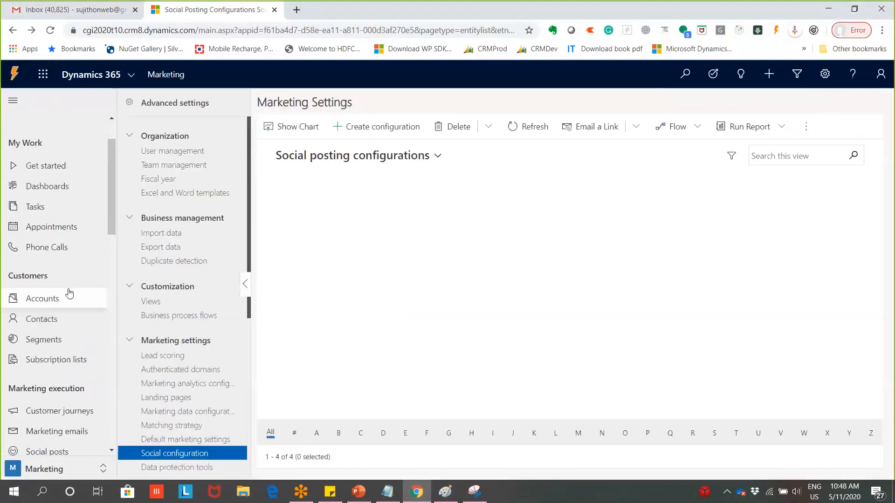
scroll(72, 287, "down", 6)
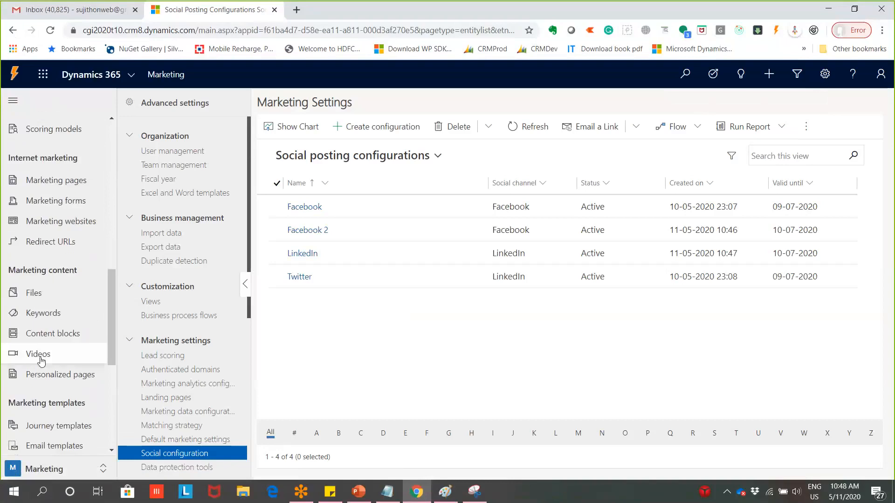
scroll(64, 392, "down", 6)
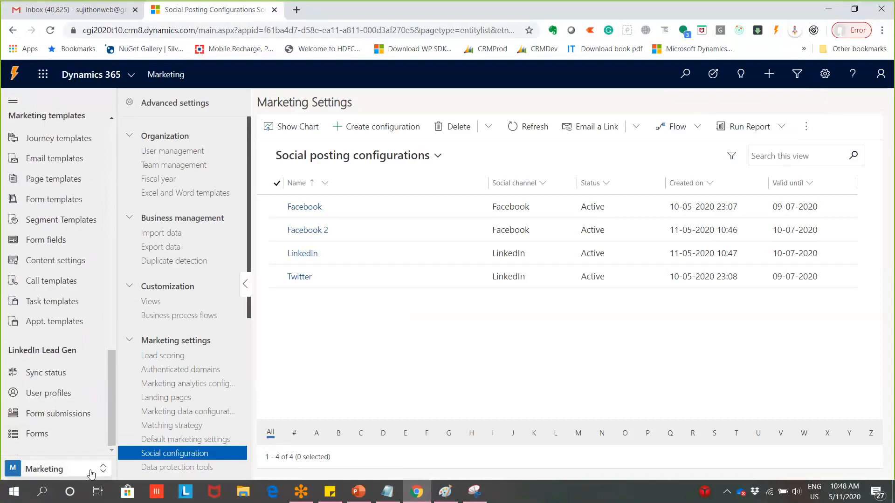
left_click(91, 474)
left_click(57, 387)
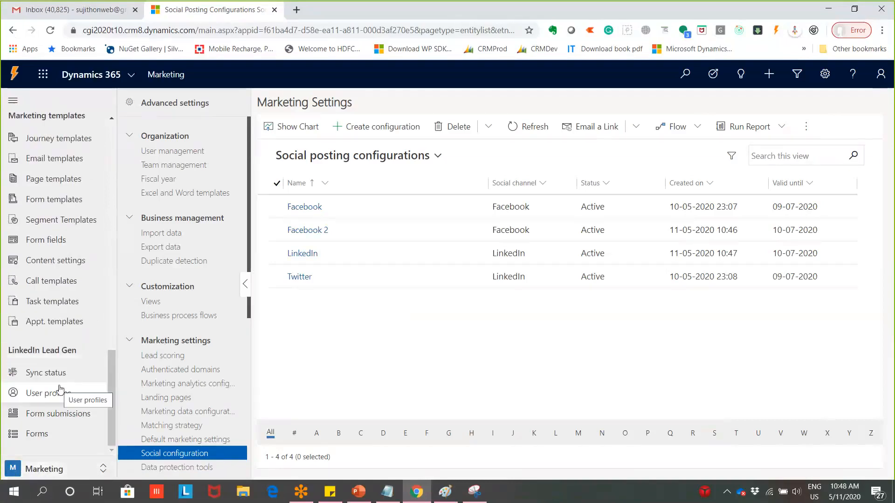
scroll(56, 280, "up", 4)
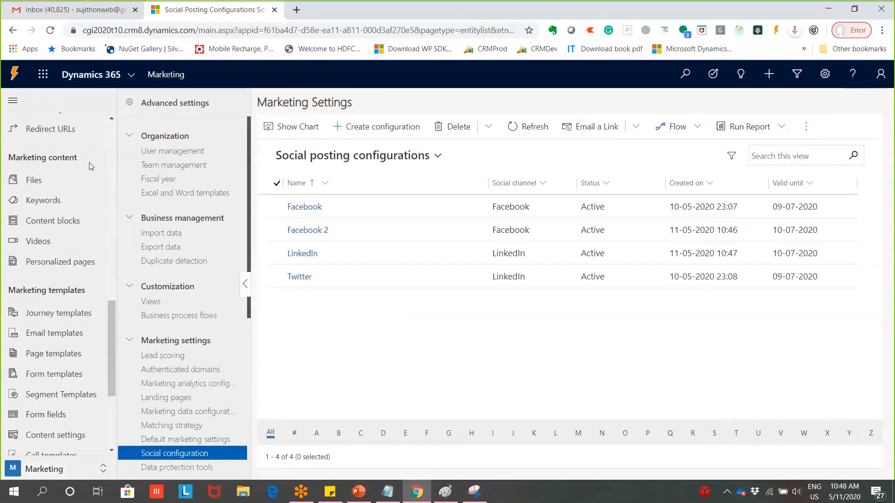
scroll(89, 163, "up", 8)
Start a new social post named 'Test Post'
left_click(42, 281)
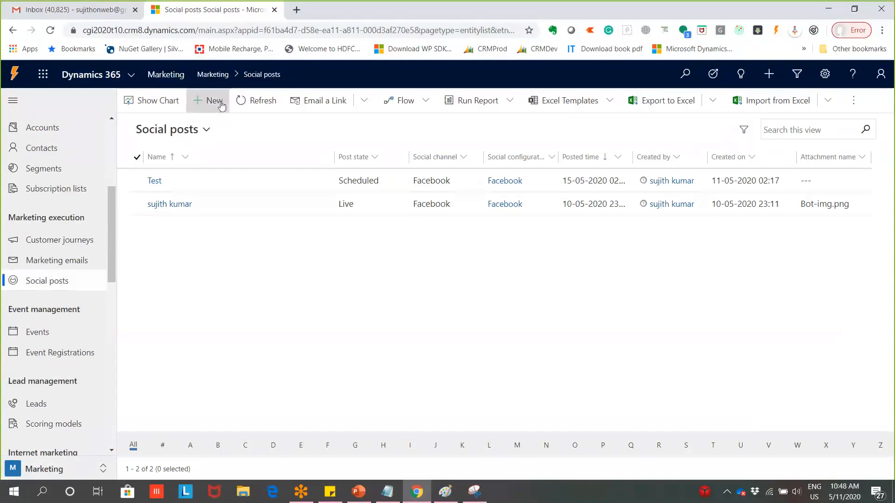
left_click(221, 104)
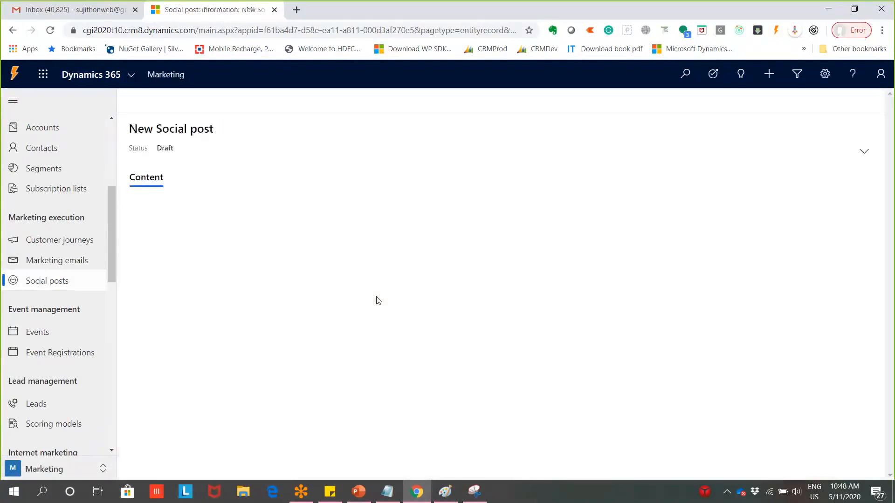
left_click(344, 201)
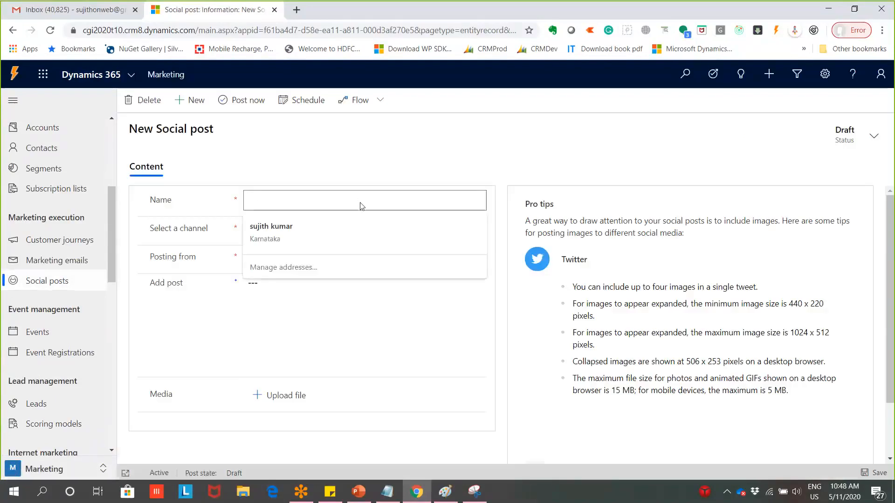
type("T")
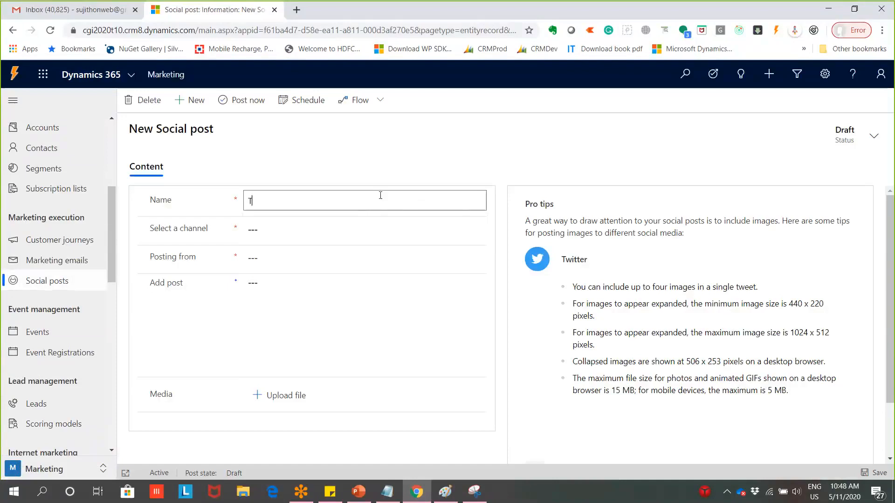
type("est Post")
Post to Facebook from the Facebook configuration with the text 'Test For Demo'
left_click(372, 229)
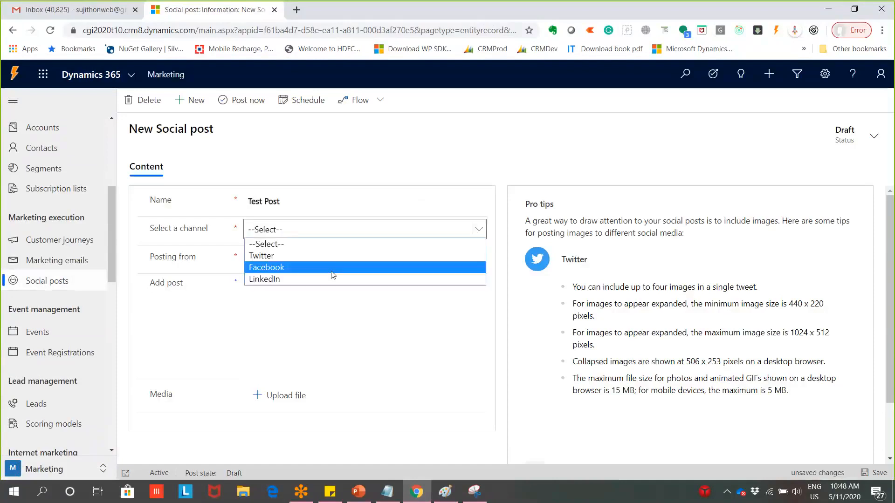
left_click(332, 273)
left_click(307, 268)
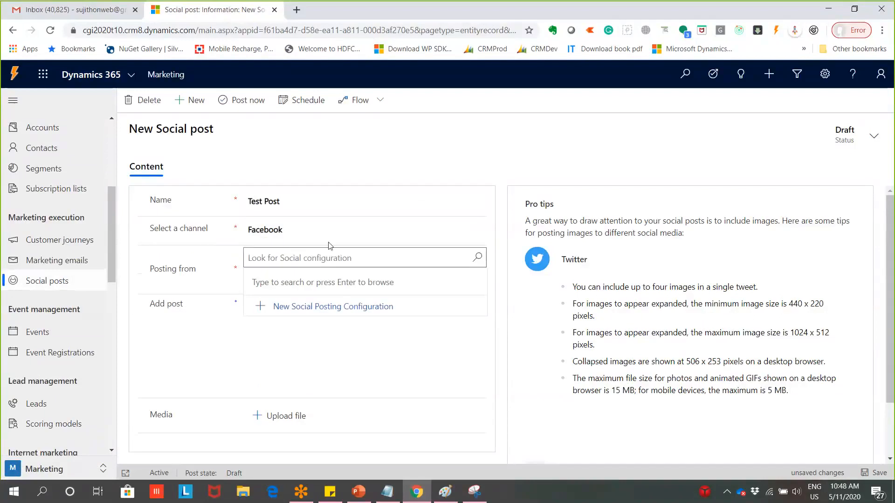
left_click(363, 229)
key("Up")
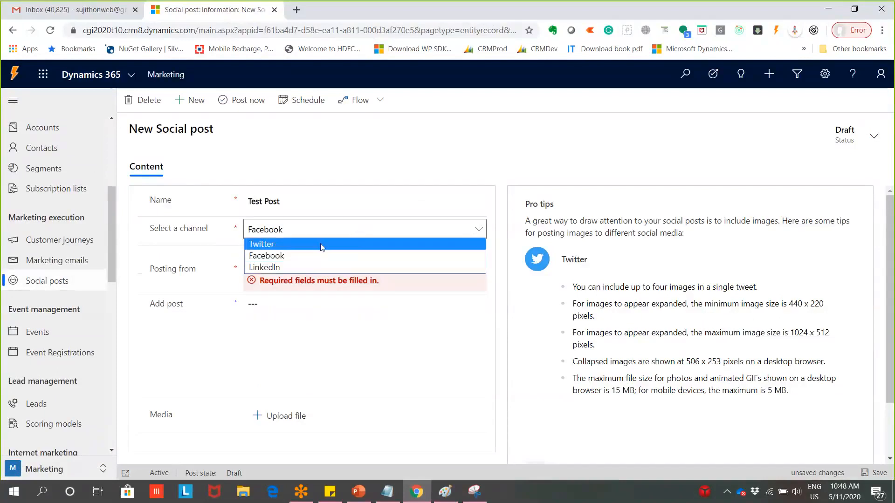
left_click(280, 255)
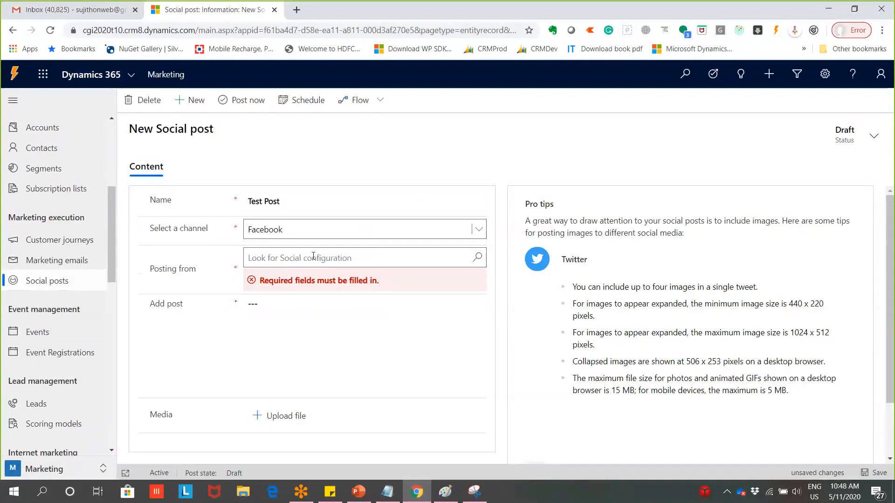
left_click(282, 301)
left_click(320, 258)
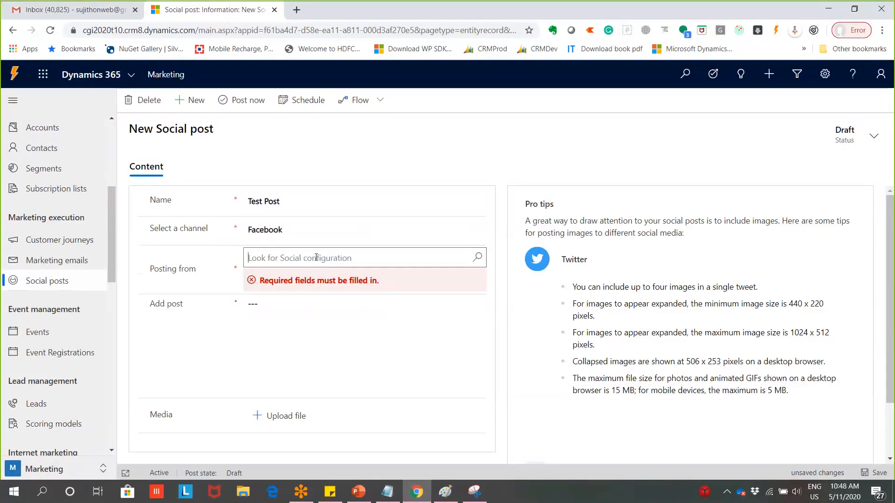
left_click(480, 257)
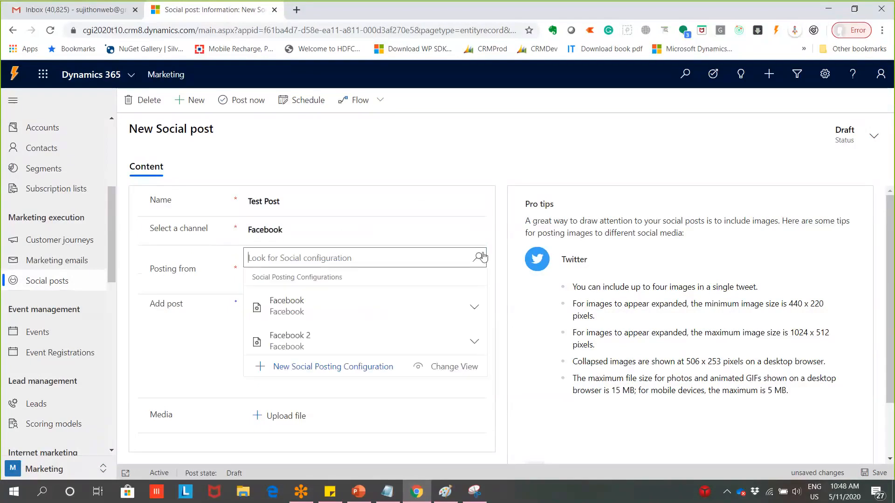
left_click(310, 305)
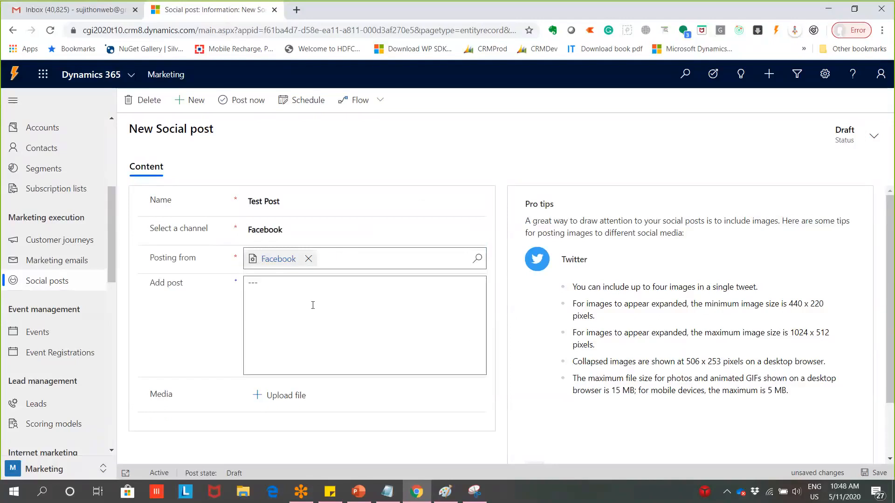
left_click(313, 305)
type("Test")
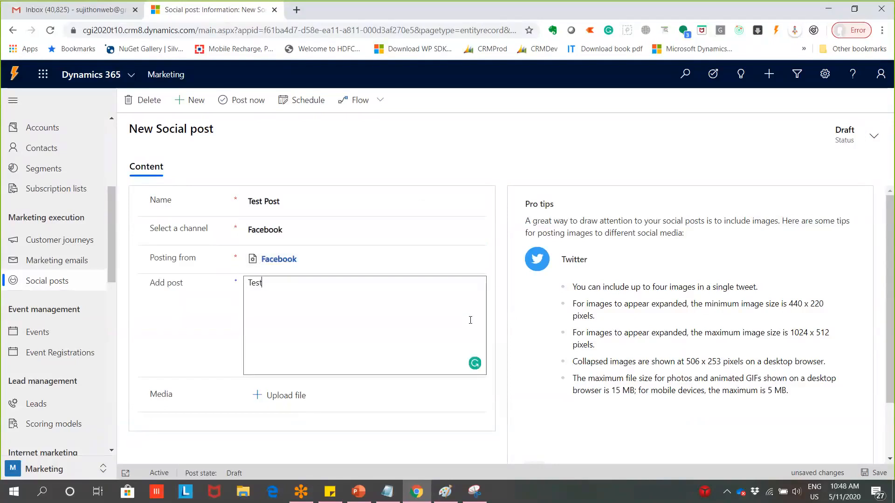
type(" For Demo")
Attach the image WP_000555.jpg as the post's media
scroll(390, 356, "down", 2)
left_click(286, 326)
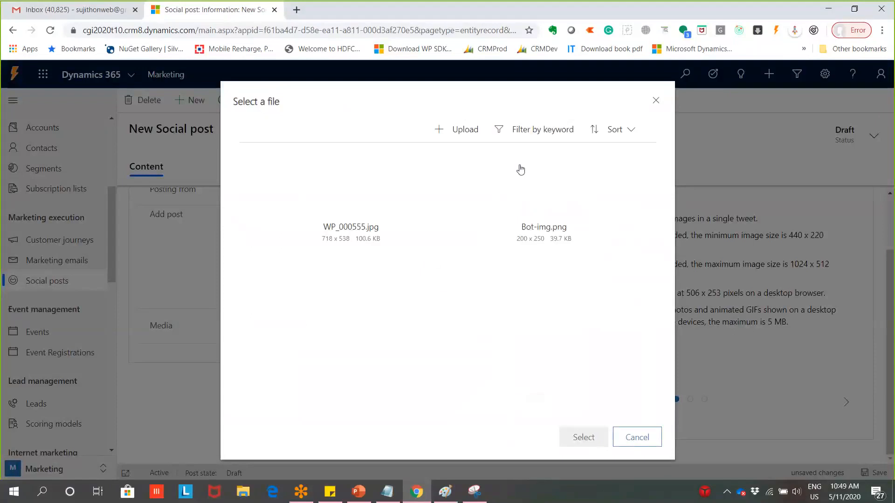
left_click(399, 189)
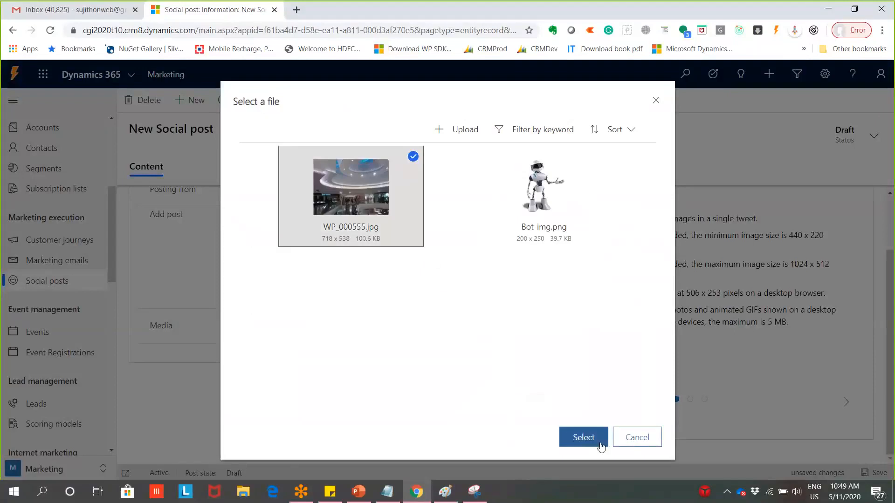
left_click(584, 437)
scroll(448, 372, "down", 1)
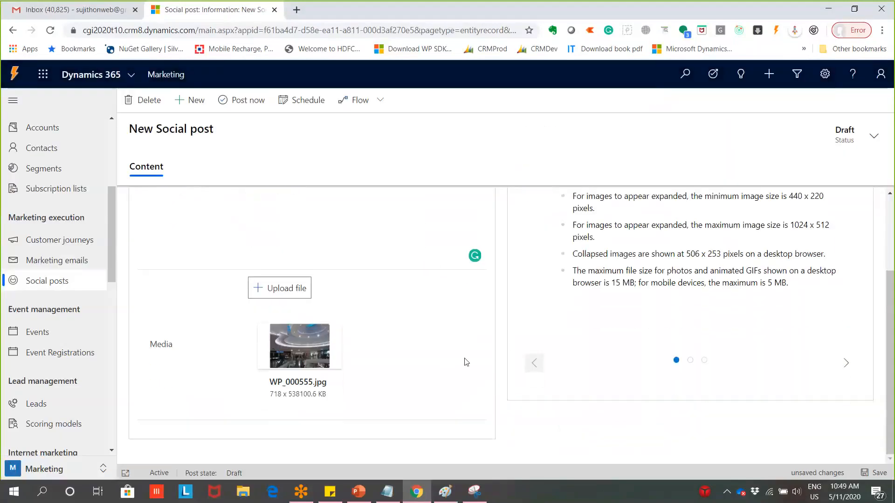
scroll(466, 363, "up", 3)
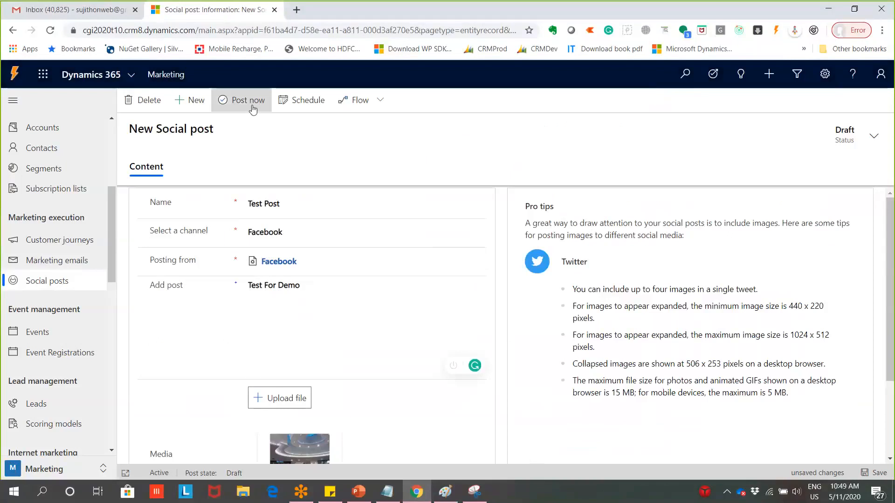
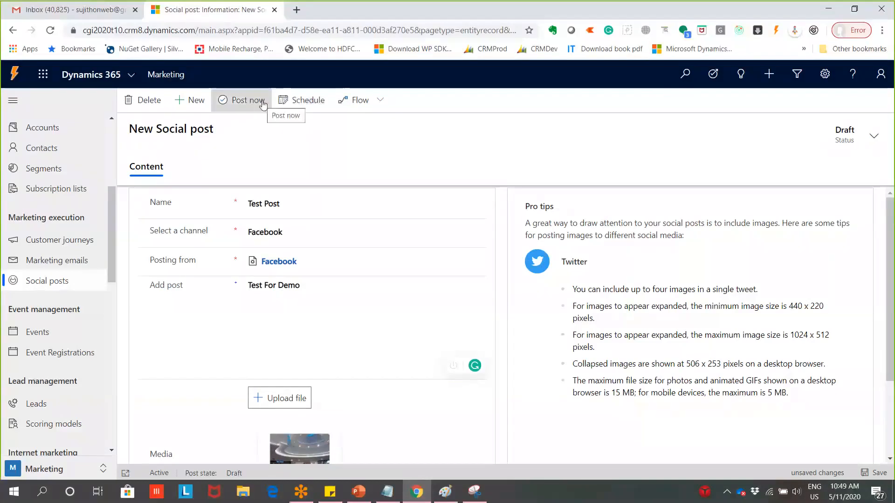
Post 'Test Post' to Facebook now so its status reads Ready to go live
left_click(263, 105)
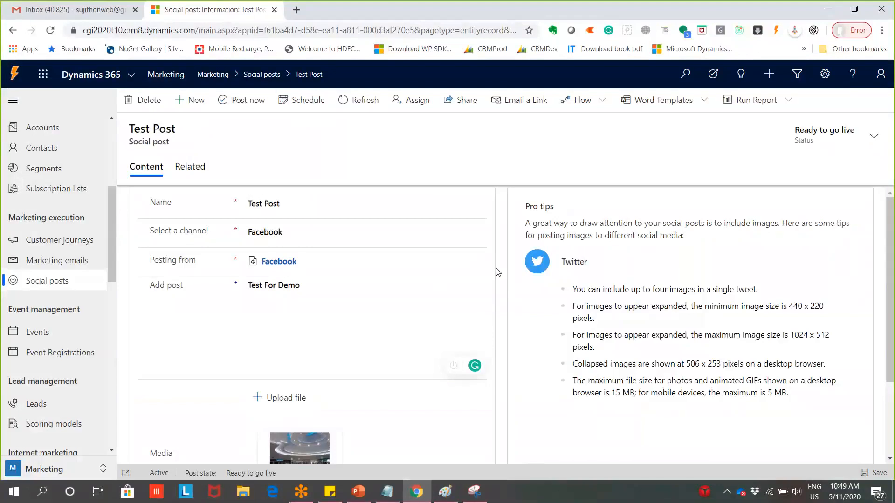
Open facebook.com in a new browser tab
key("ctrl+t")
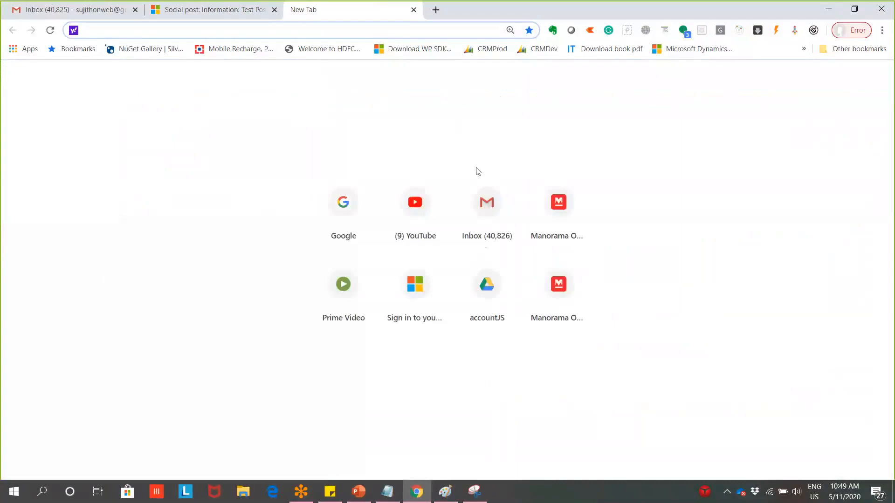
type("f")
key("BackSpace")
key("BackSpace")
type("face")
key("Return")
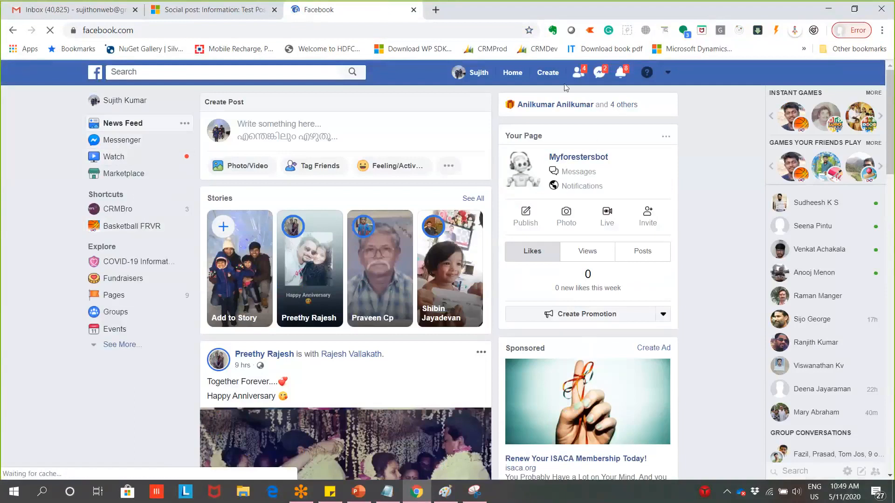
Open the Myforestersbot page and scroll to the live 'Test For Demo' post
left_click(578, 72)
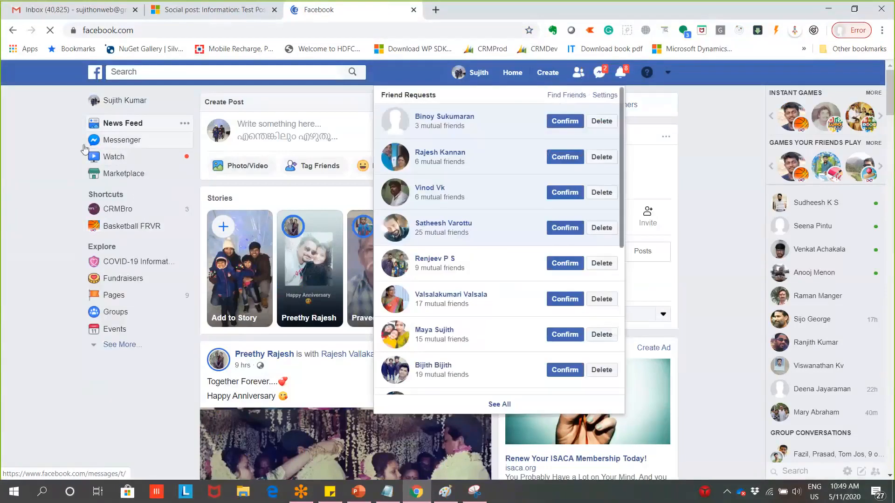
left_click(18, 144)
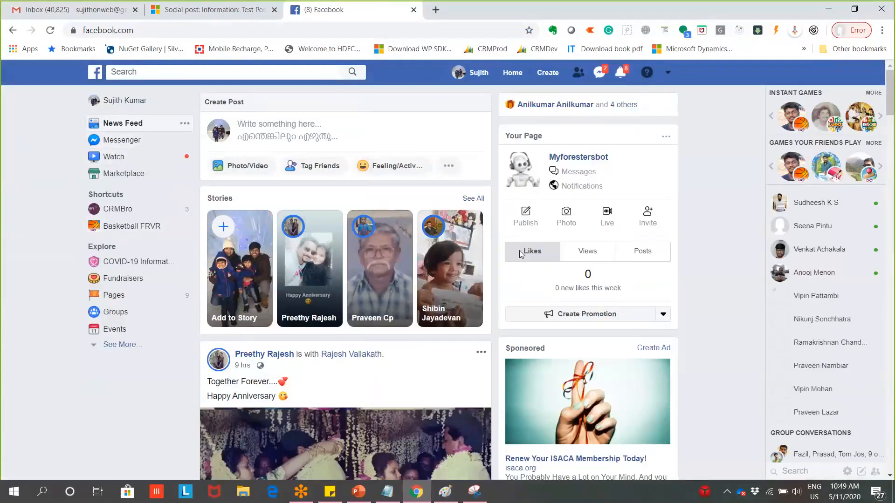
left_click(524, 186)
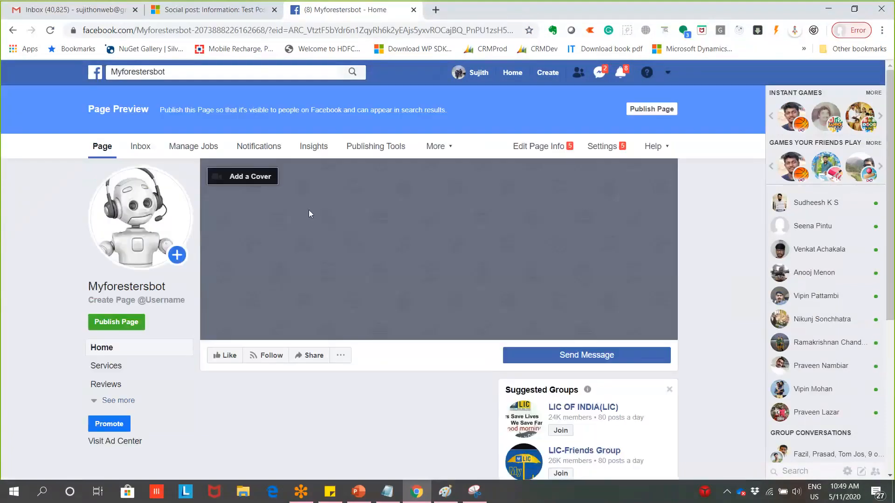
scroll(323, 320, "down", 3)
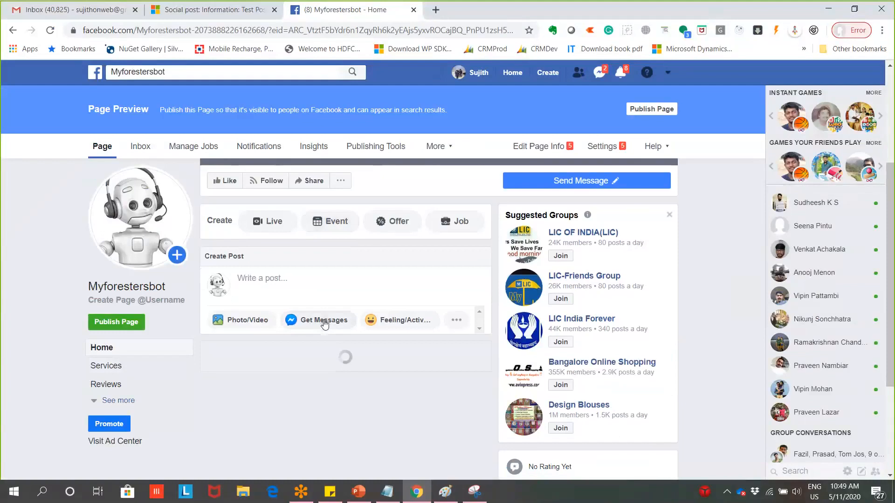
scroll(325, 325, "down", 4)
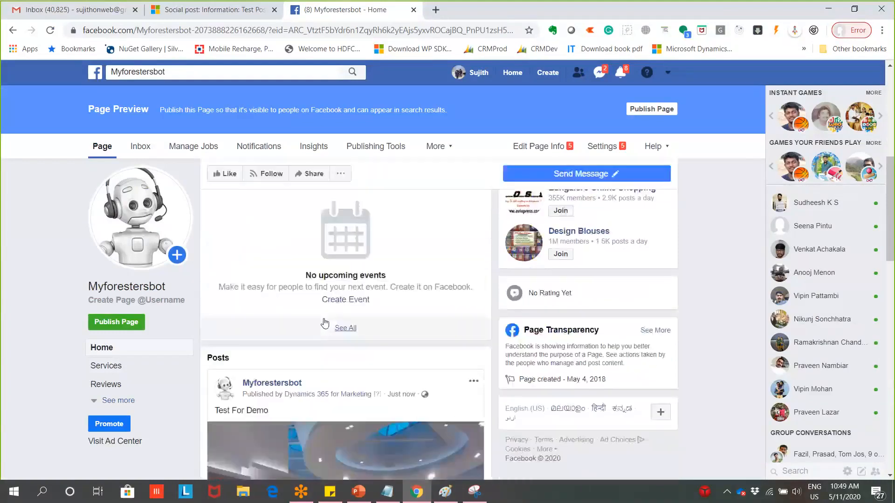
scroll(325, 322, "down", 3)
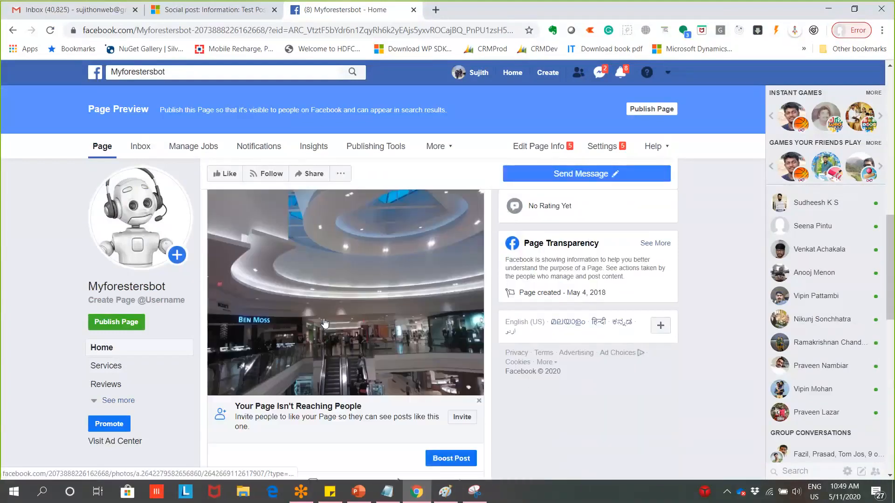
scroll(325, 323, "up", 1)
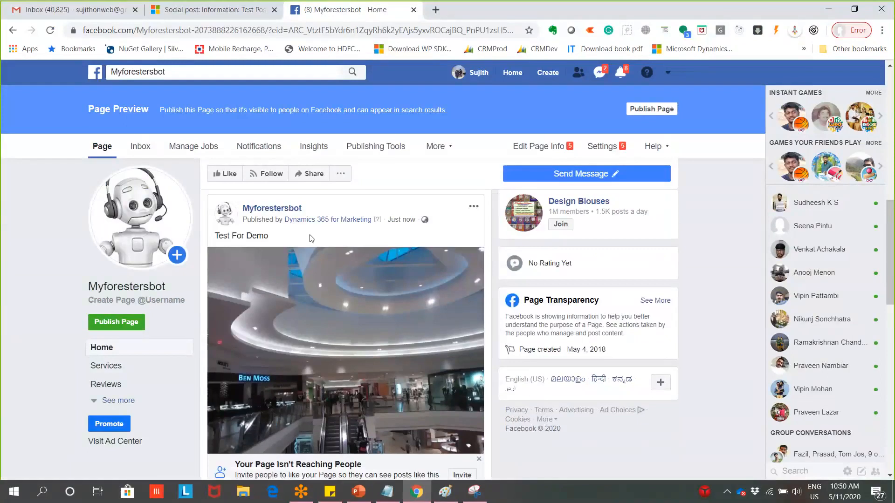
left_click_drag(312, 239, 220, 248)
scroll(337, 306, "down", 1)
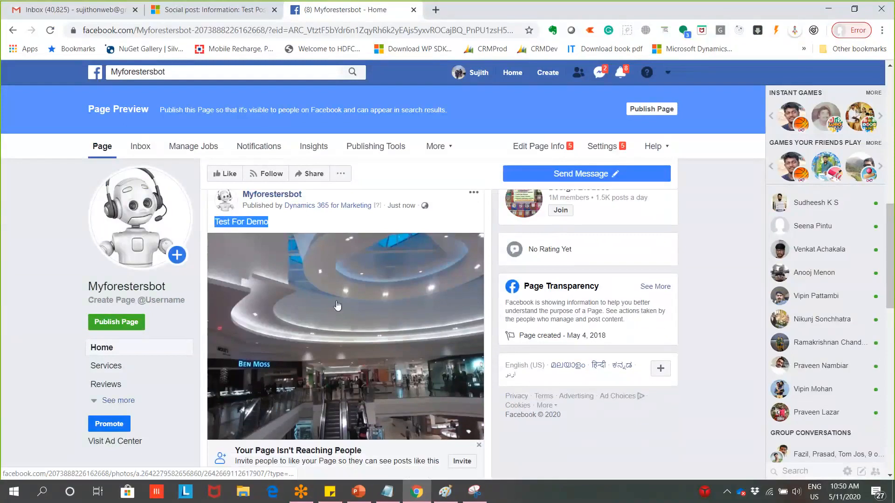
scroll(337, 305, "down", 2)
scroll(340, 303, "up", 5)
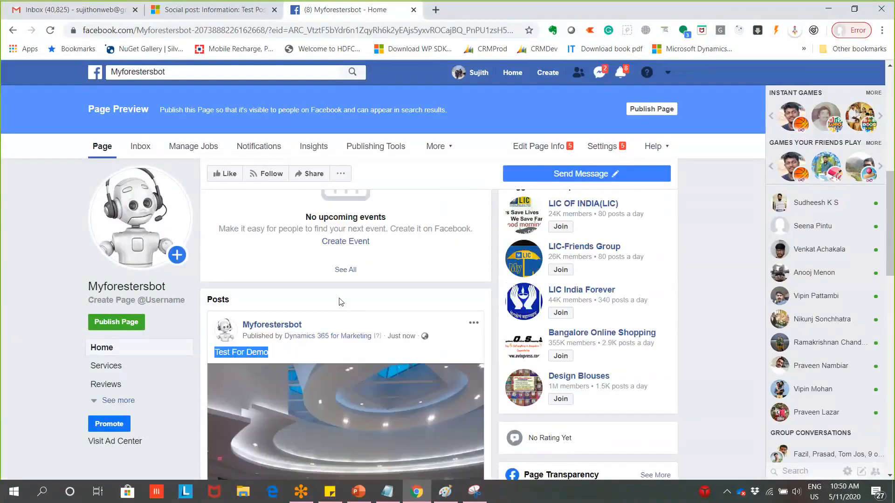
Back in Dynamics, start a new social post from the Social posts list
left_click(215, 7)
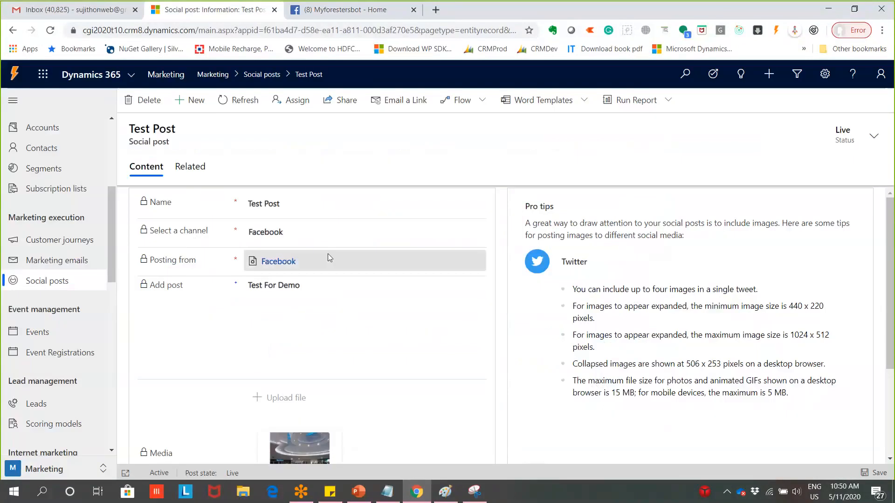
left_click(55, 280)
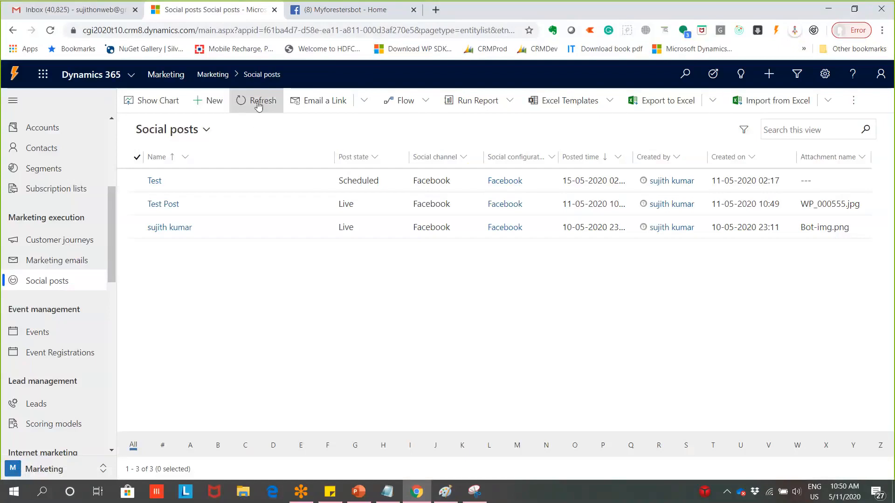
left_click(208, 100)
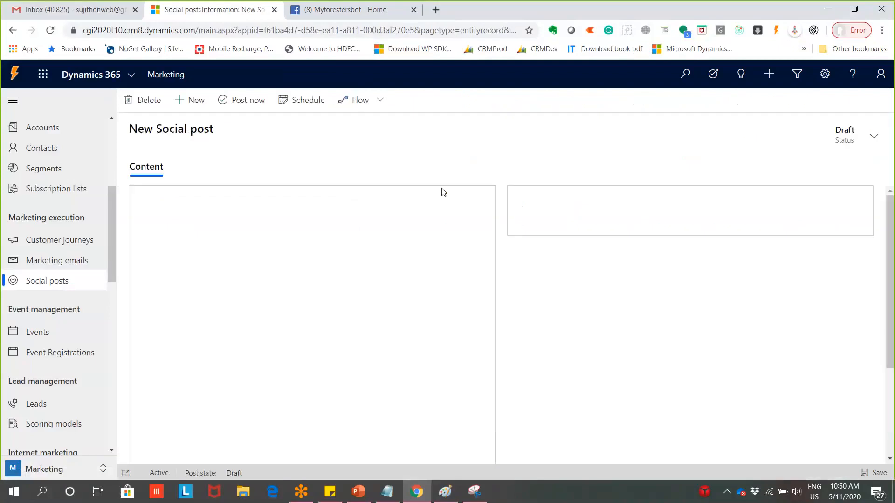
Name the new social post 'Test from CRM Marketing'
left_click(362, 203)
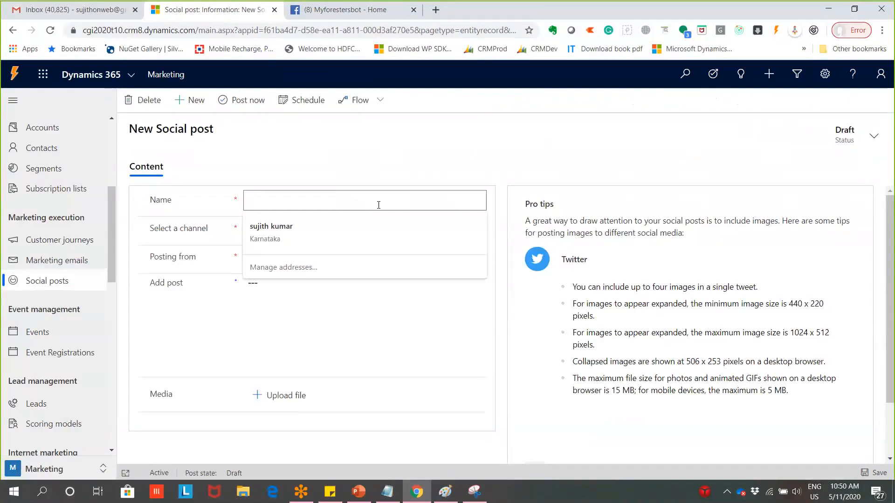
type("Test ")
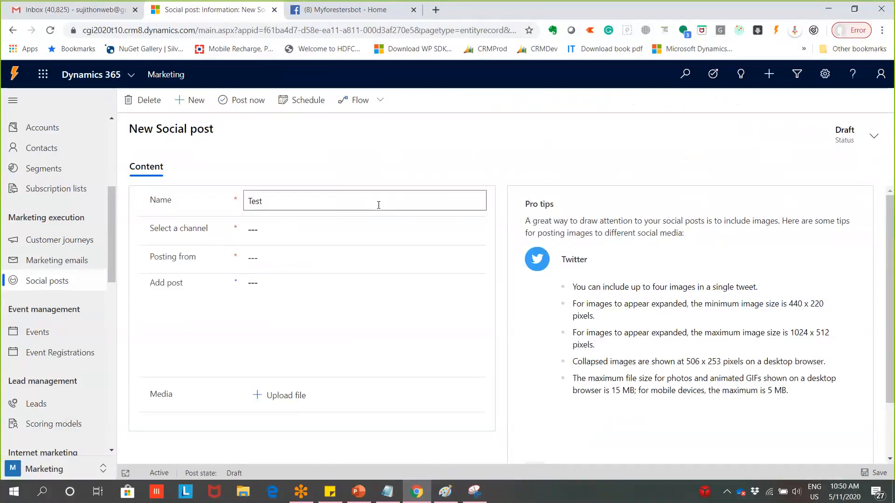
type("R")
key("BackSpace")
type("from CRM Marketing")
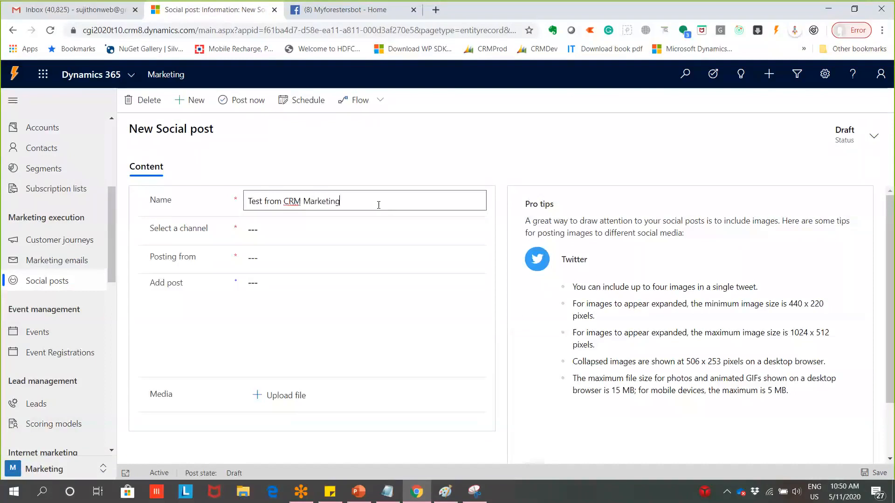
Set the channel to LinkedIn with the LinkedIn configuration and Public visibility
left_click(281, 230)
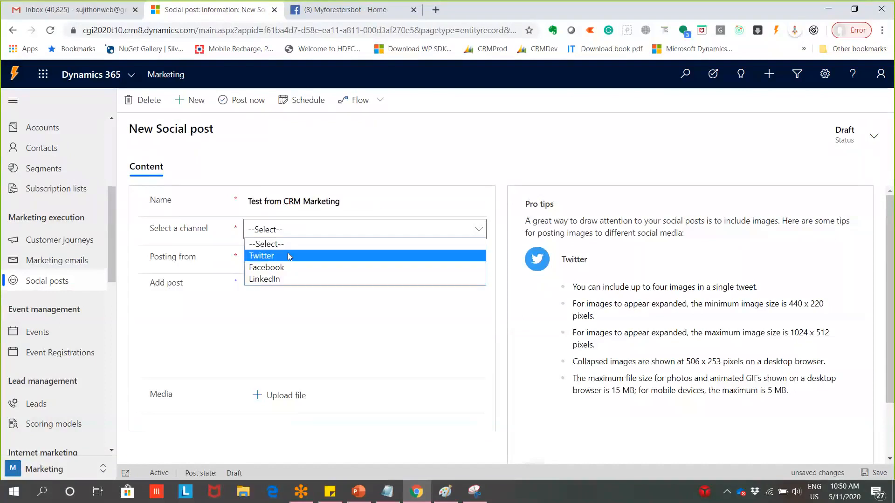
left_click(276, 278)
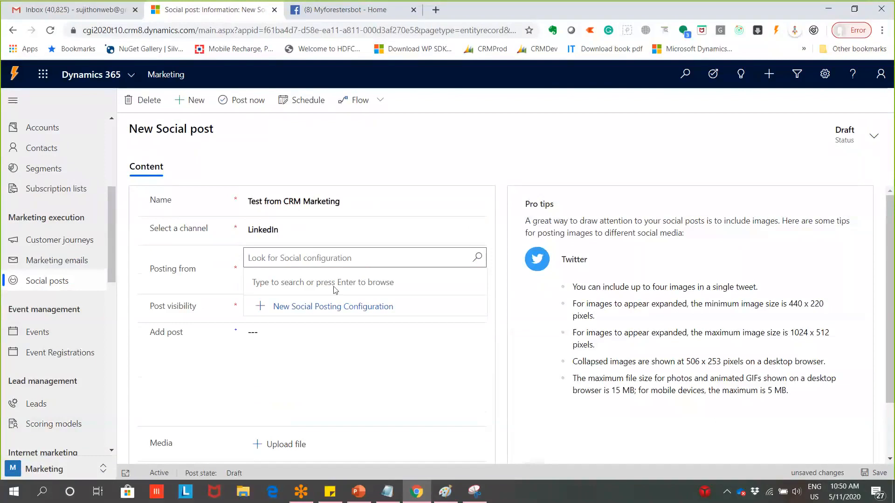
left_click(477, 258)
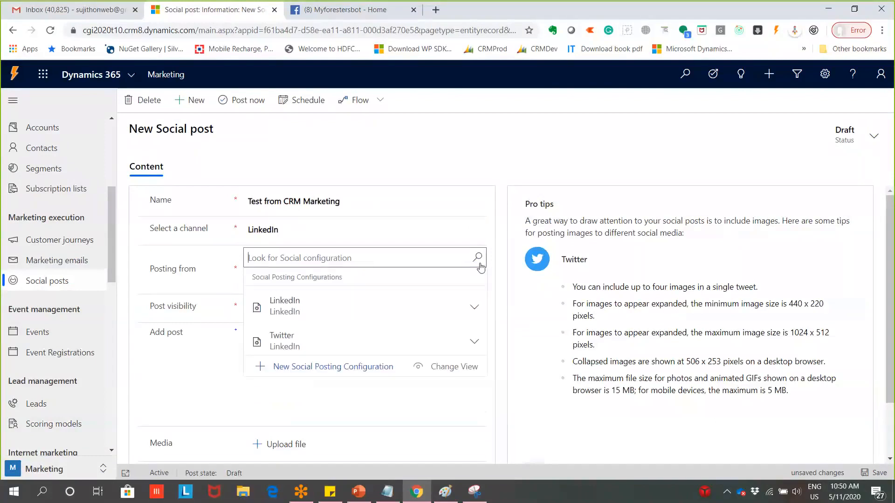
left_click(372, 297)
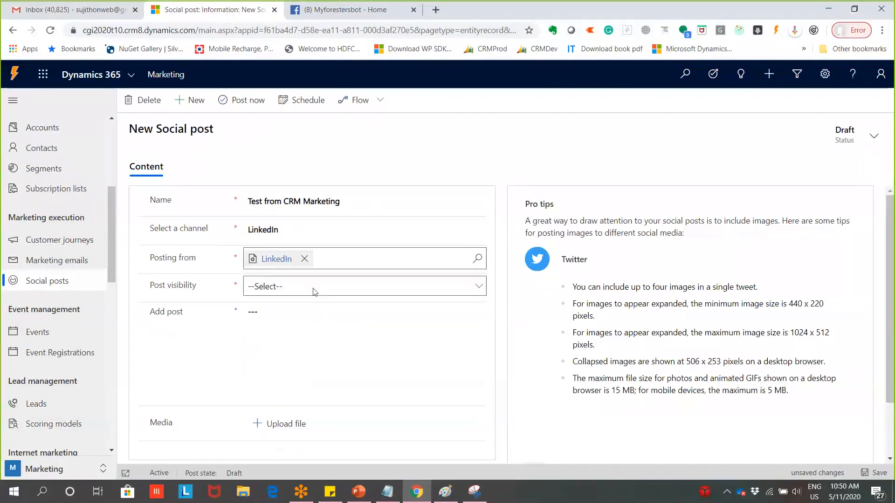
left_click(314, 288)
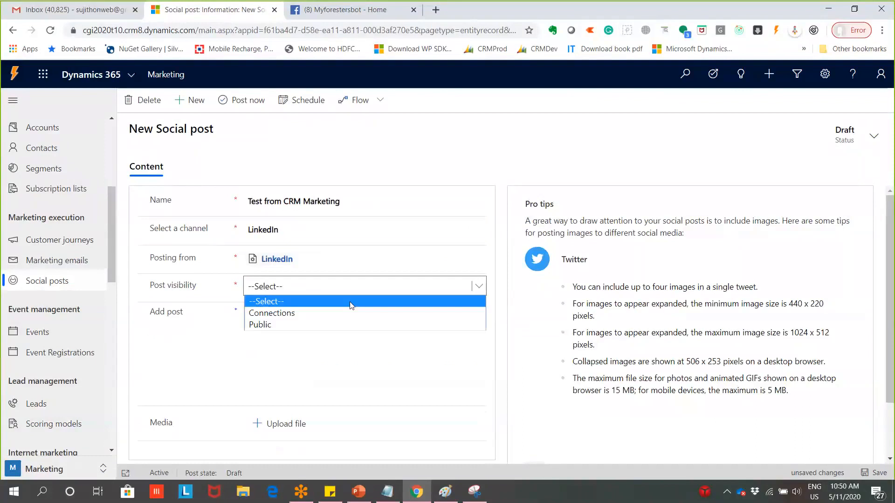
left_click(343, 325)
Write the post text 'Test from CRM Marketing'
left_click(409, 346)
scroll(413, 360, "down", 1)
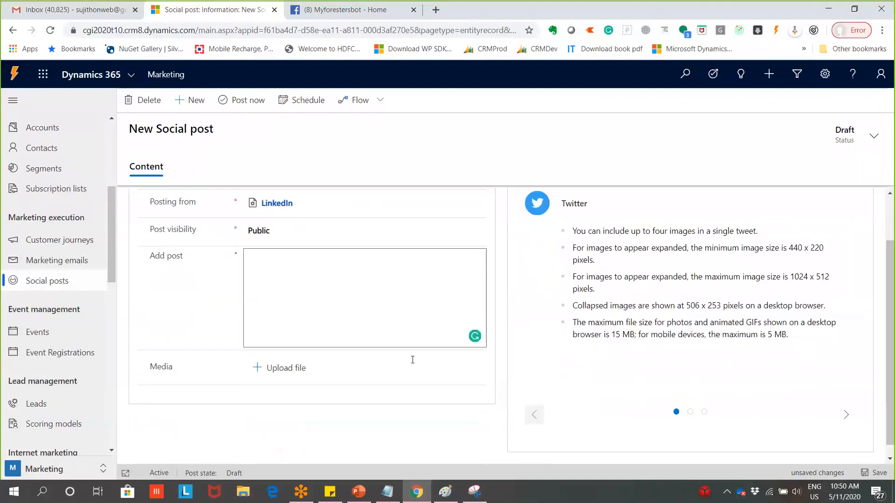
left_click(376, 293)
type("Tes")
left_click(427, 16)
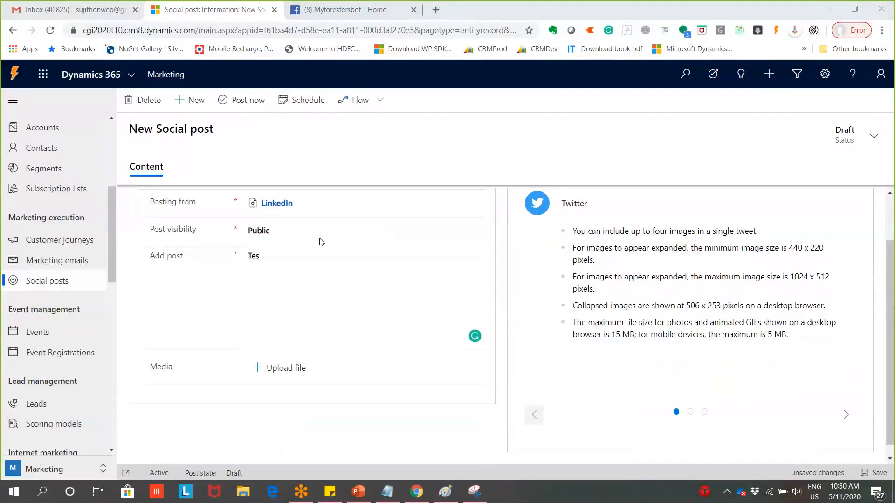
left_click(288, 289)
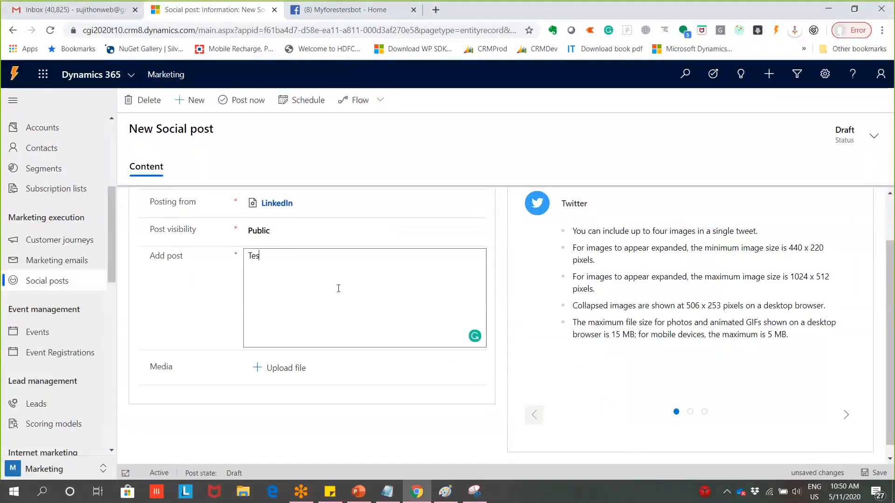
type("t from CRM Marketing")
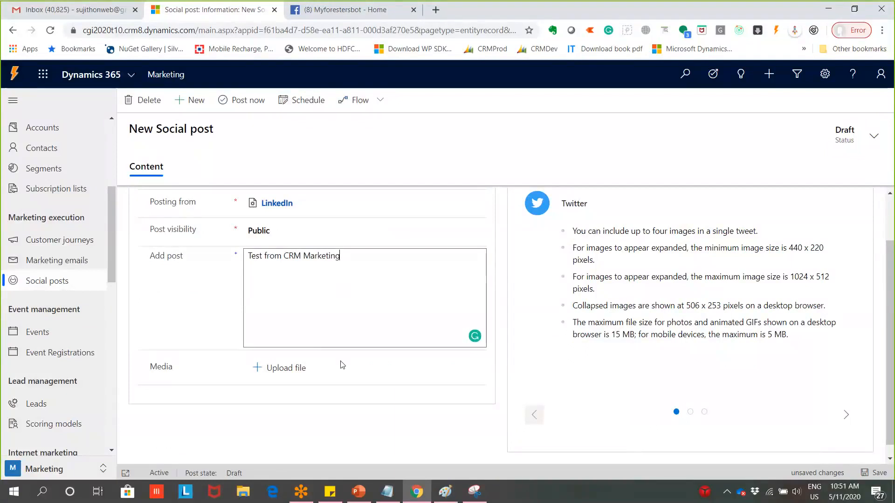
Attach the image Bot-img.png as the post's media
scroll(343, 365, "down", 1)
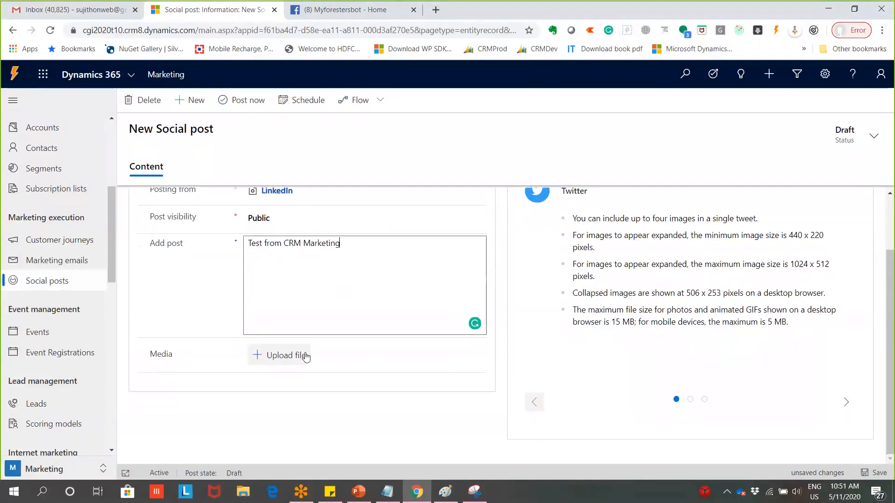
left_click(317, 355)
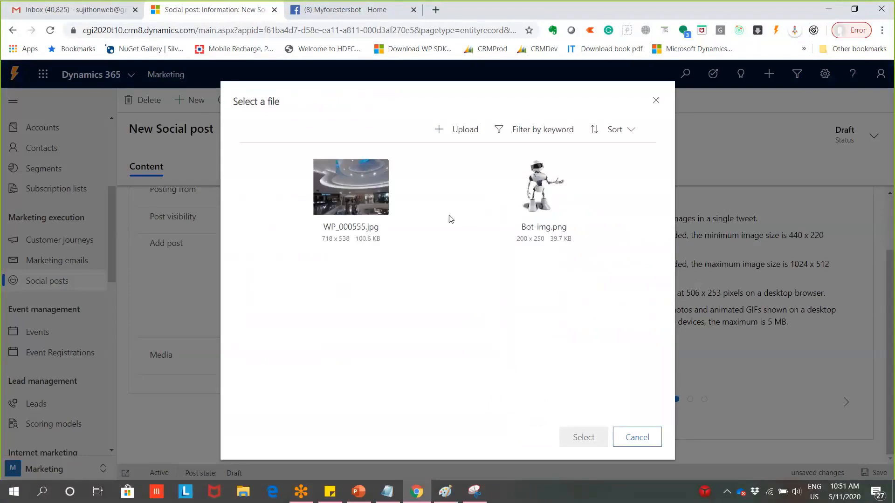
left_click(534, 217)
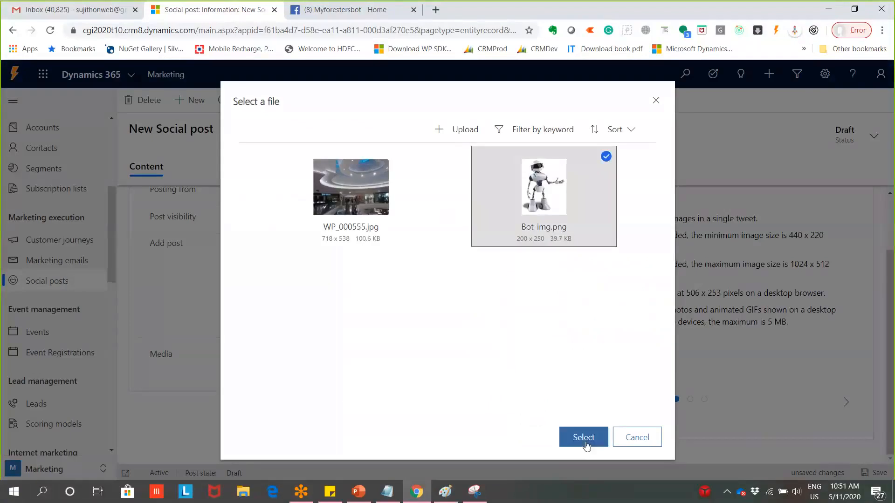
left_click(585, 436)
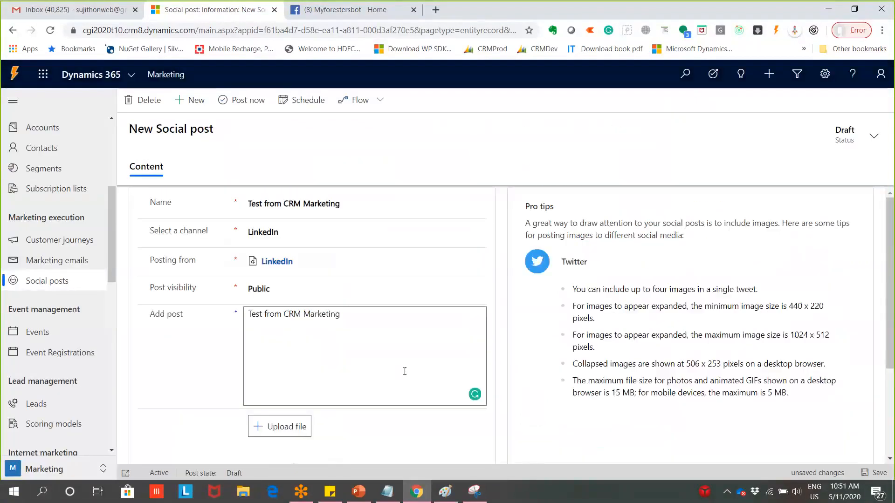
Post 'Test from CRM Marketing' to LinkedIn now, then close all other browser tabs
left_click(270, 102)
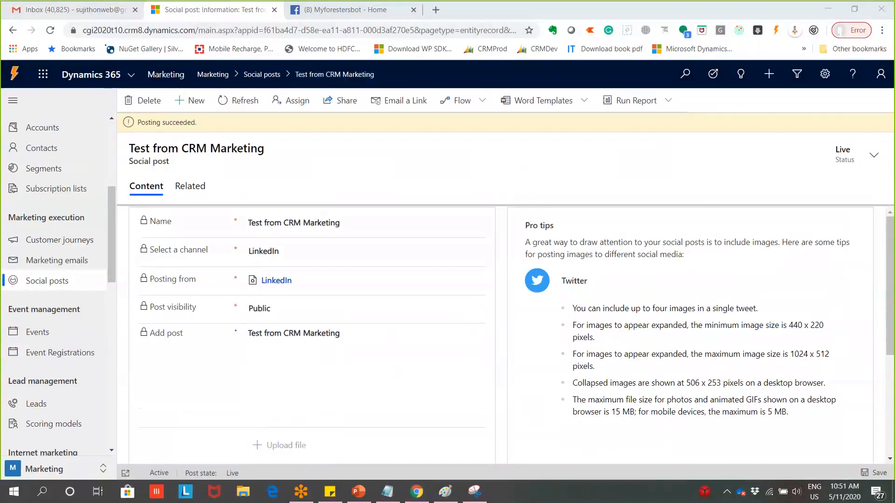
left_click(338, 185)
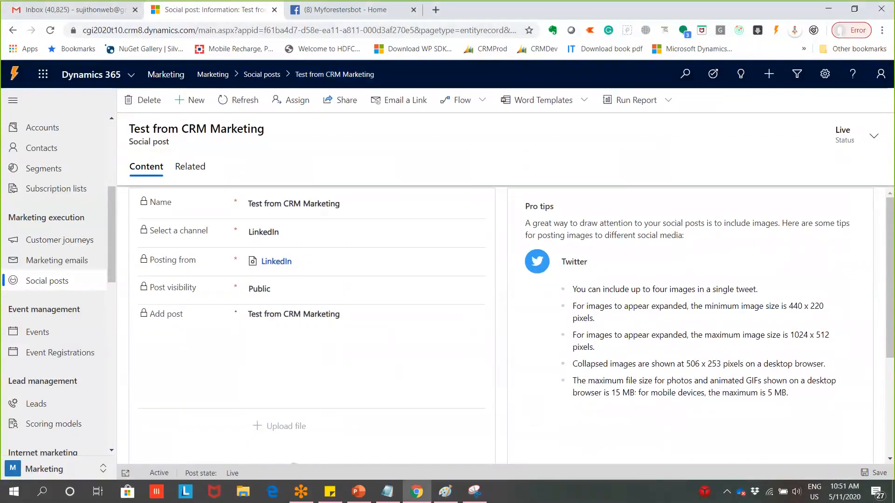
right_click(172, 9)
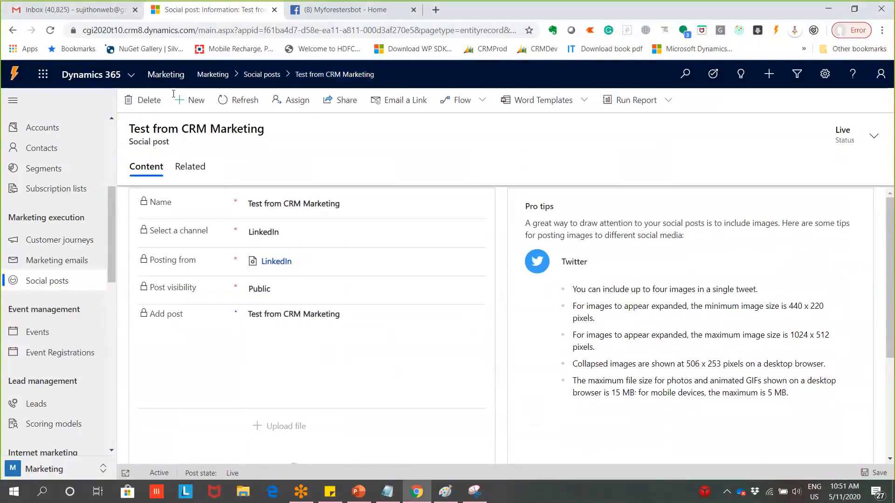
left_click(259, 102)
Open linkedin.com in a new browser tab
key("ctrl+t")
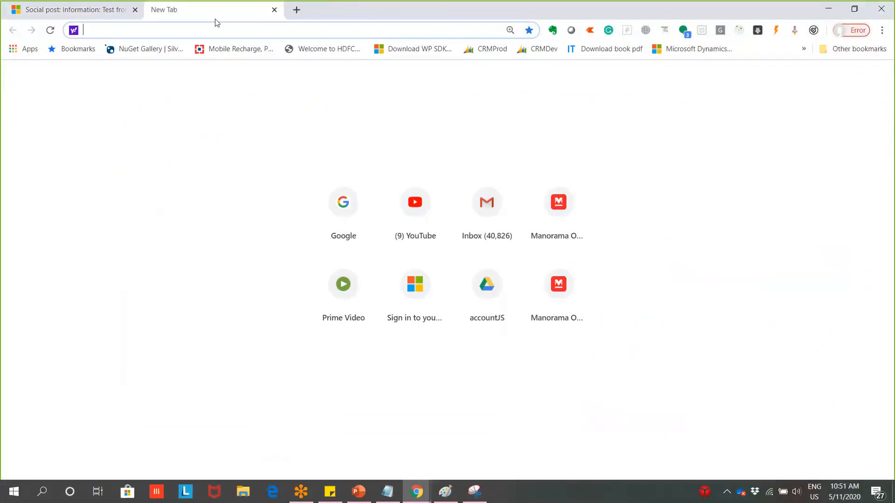
type("line")
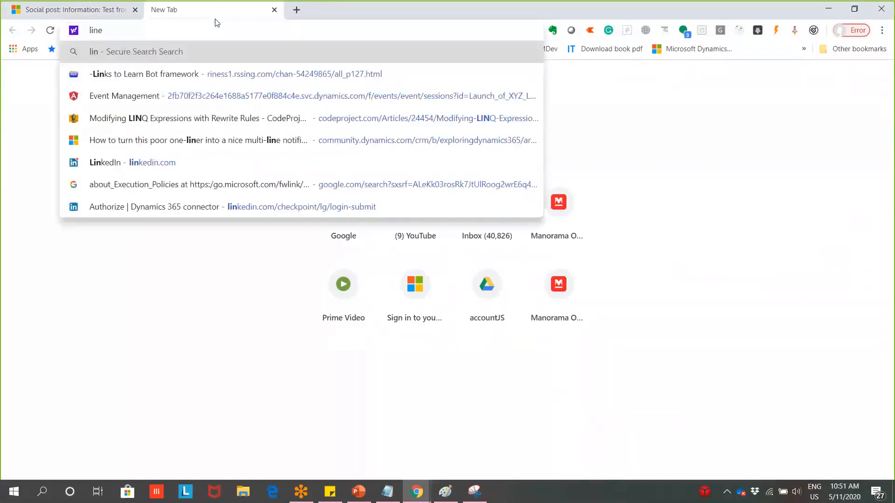
key("BackSpace")
type("kedi")
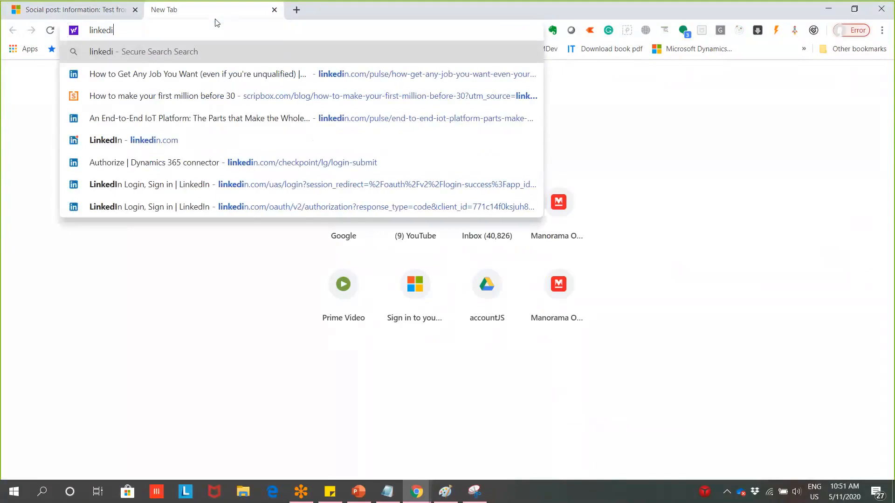
key("Down")
key("Down")
key("Down")
key("Down")
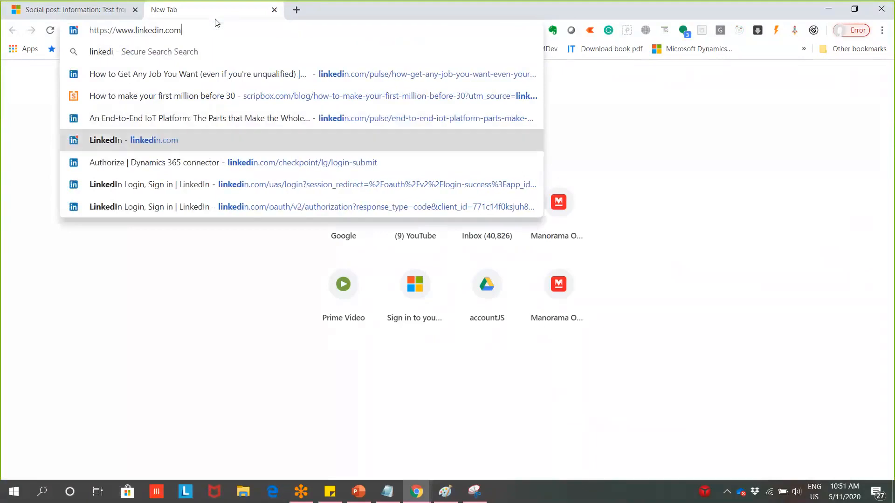
key("Return")
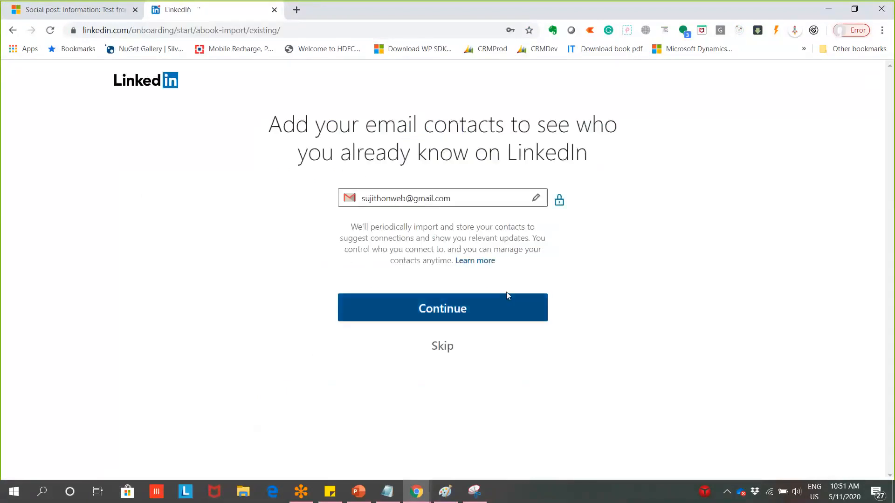
Skip LinkedIn's onboarding pages for contacts, connections, invites and suggestions
left_click(506, 294)
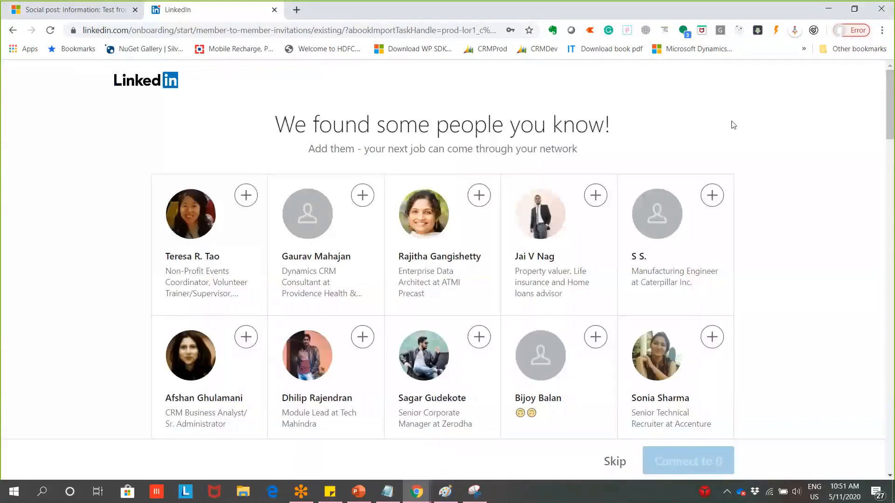
scroll(709, 353, "down", 10)
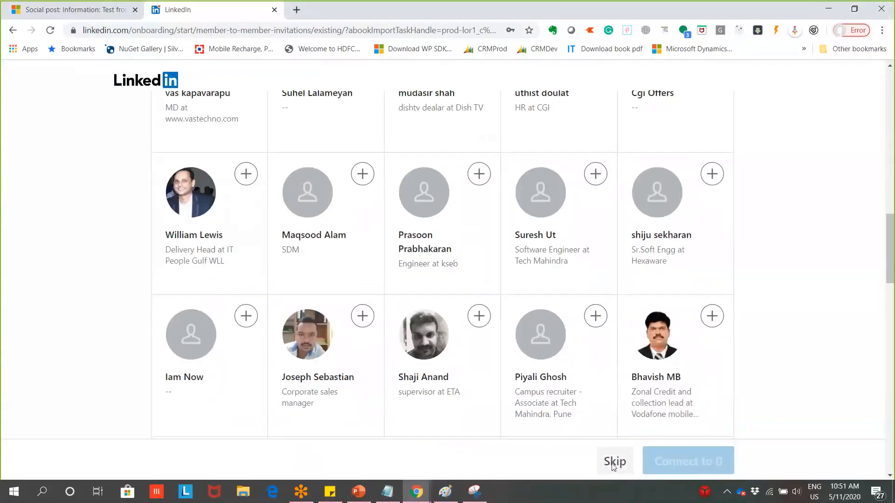
left_click(613, 463)
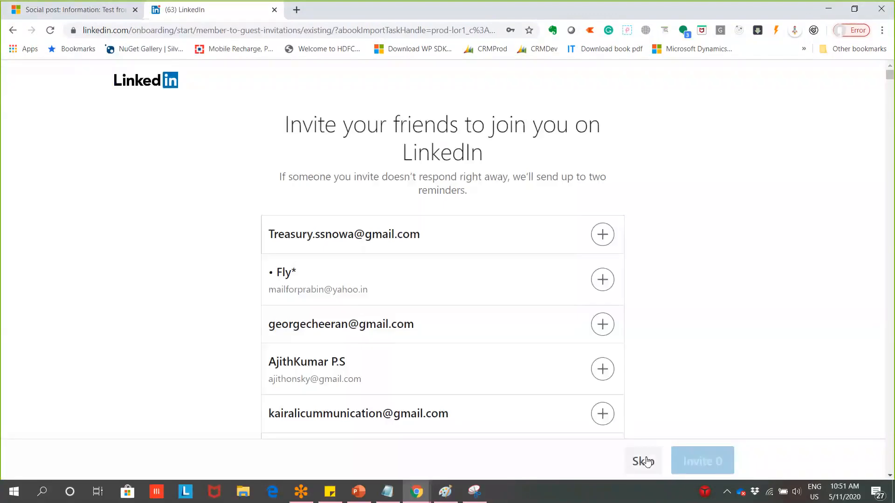
left_click(645, 461)
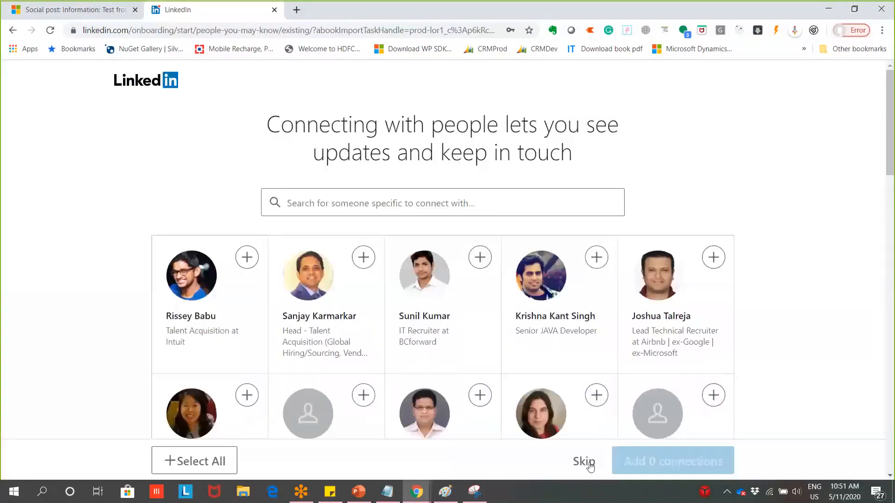
left_click(583, 461)
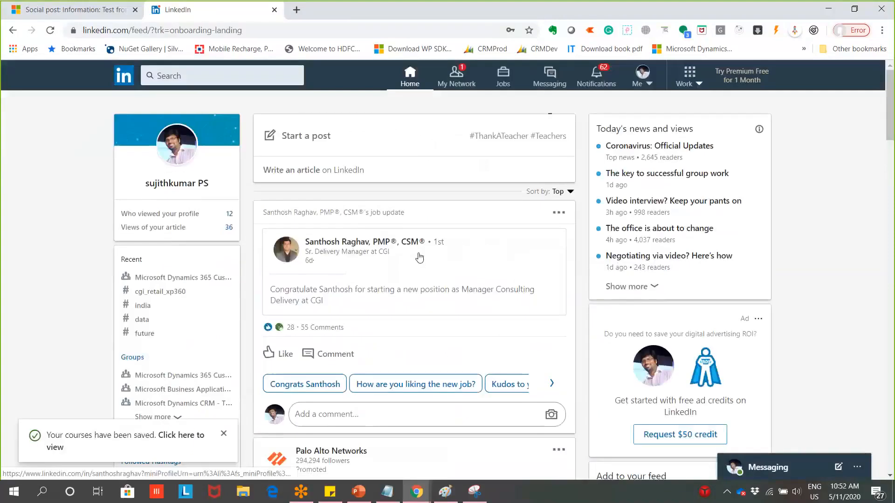
Check My Network, return to the home feed and dismiss the saved-courses notice
scroll(420, 258, "down", 2)
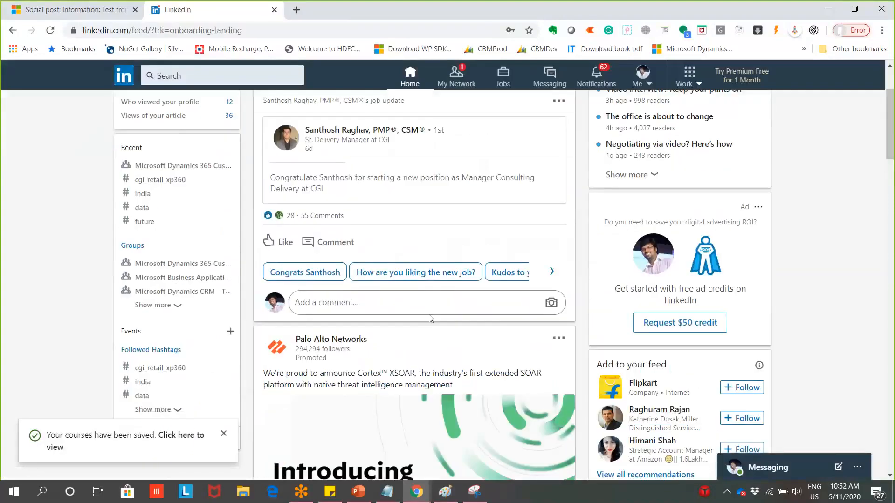
scroll(430, 317, "up", 2)
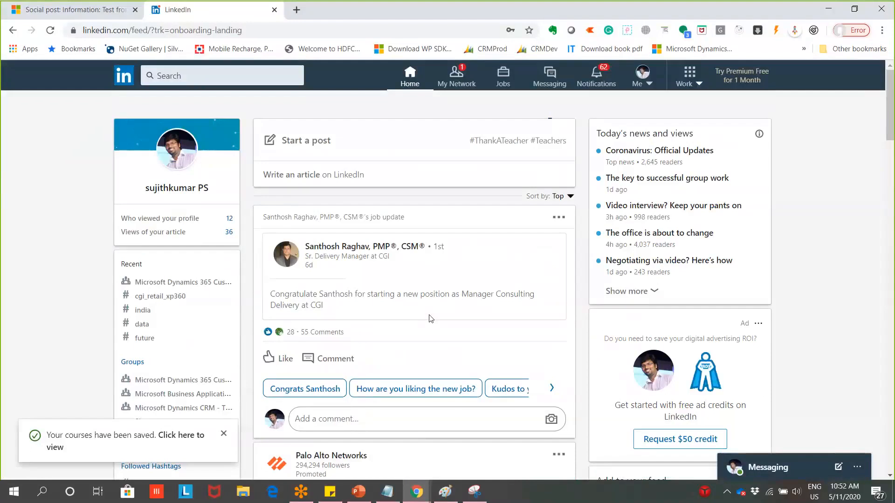
left_click(456, 76)
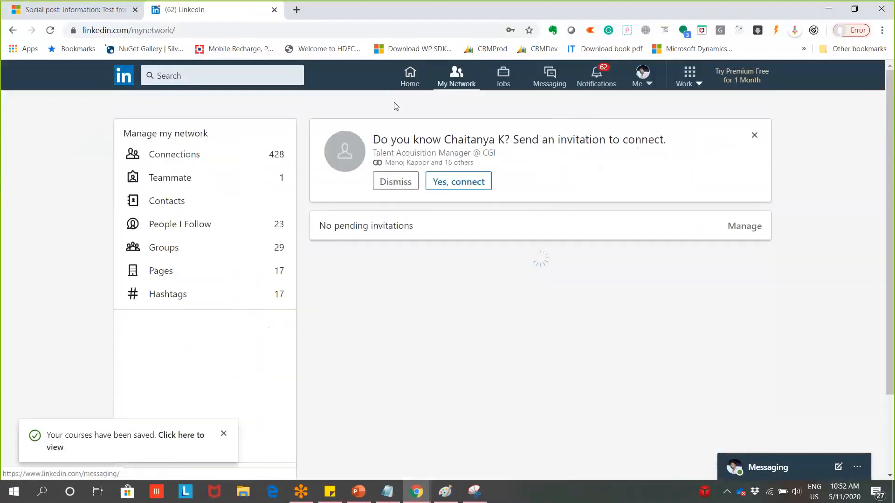
left_click(405, 80)
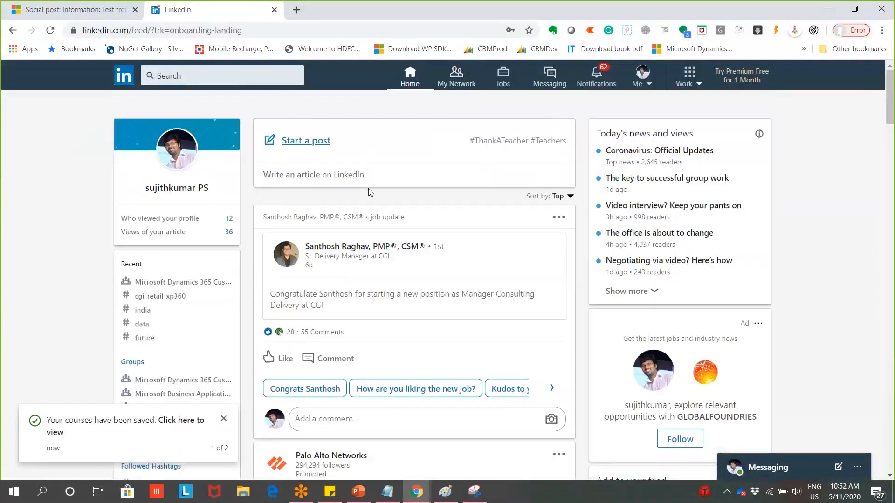
scroll(371, 193, "down", 12)
scroll(381, 225, "up", 6)
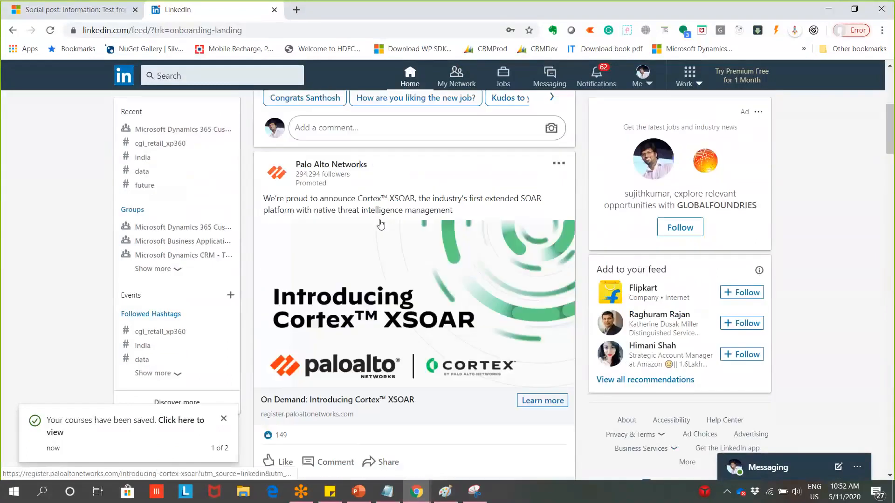
scroll(381, 225, "up", 6)
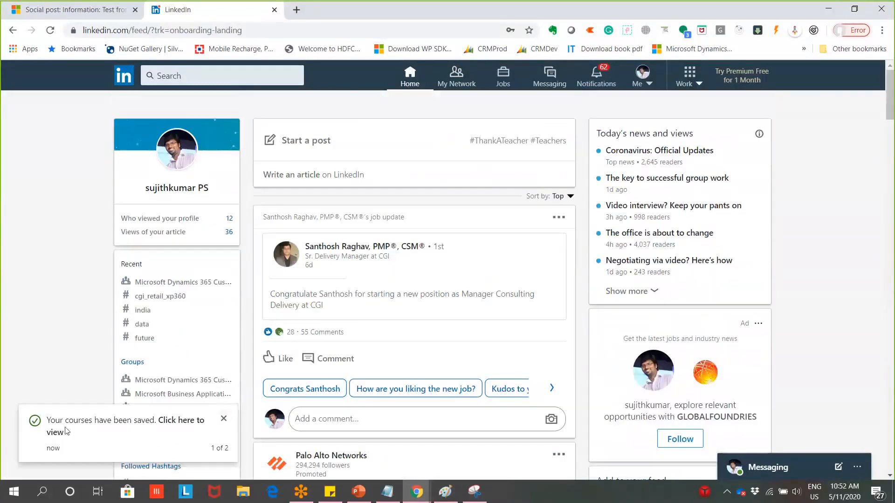
left_click(224, 418)
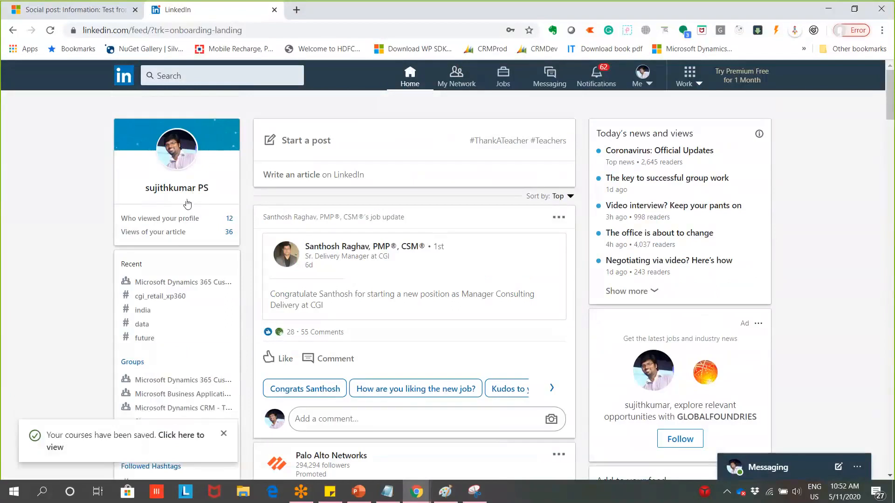
left_click(223, 434)
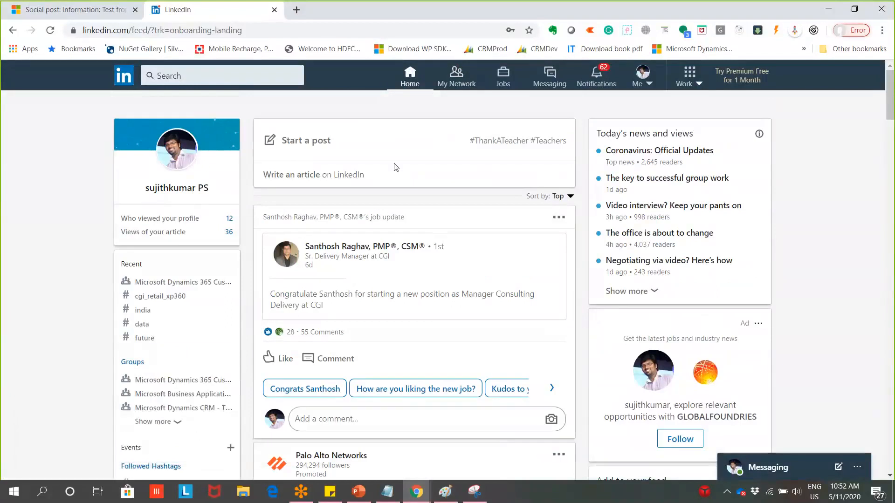
scroll(396, 169, "down", 5)
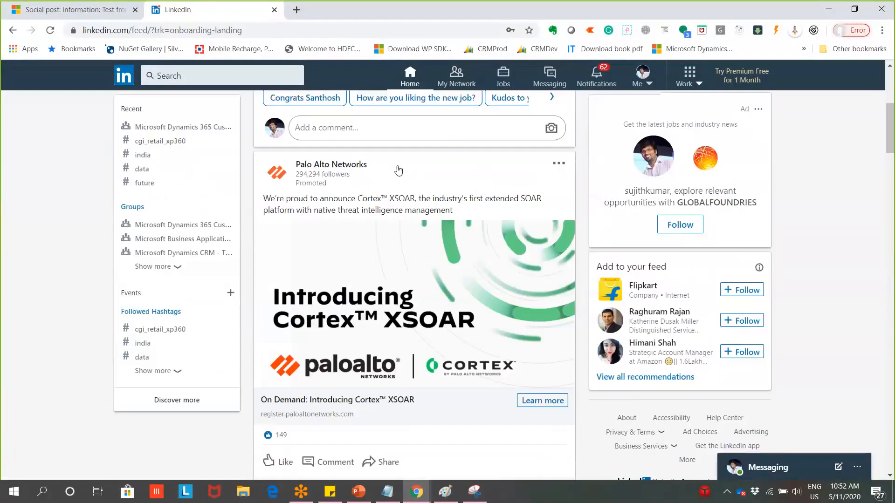
scroll(304, 286, "down", 15)
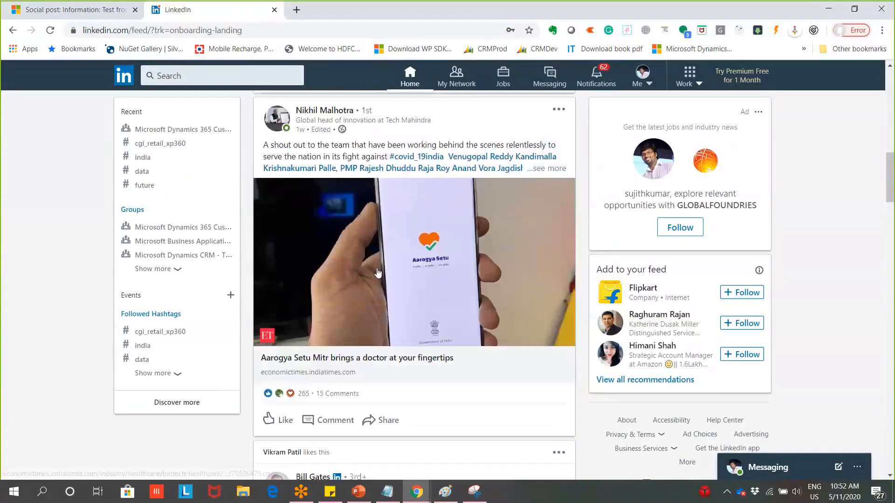
scroll(387, 237, "up", 20)
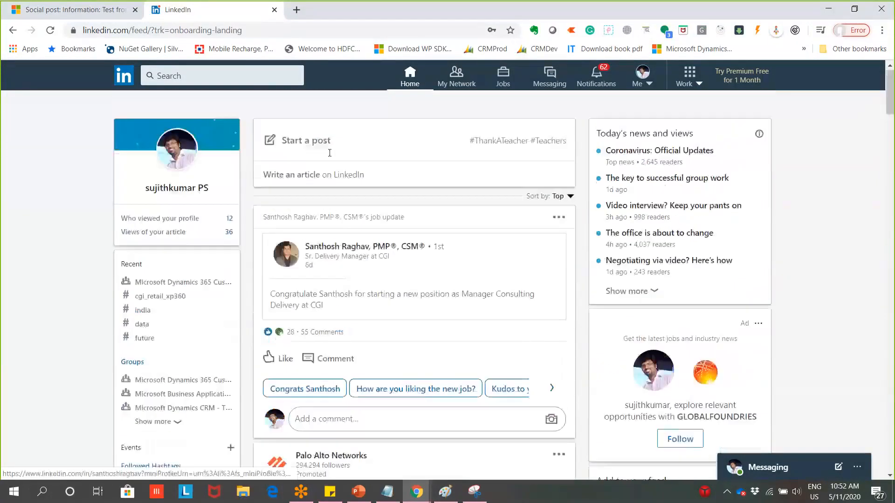
Switch back to the Live 'Test from CRM Marketing' social post and scroll through its details
left_click(76, 10)
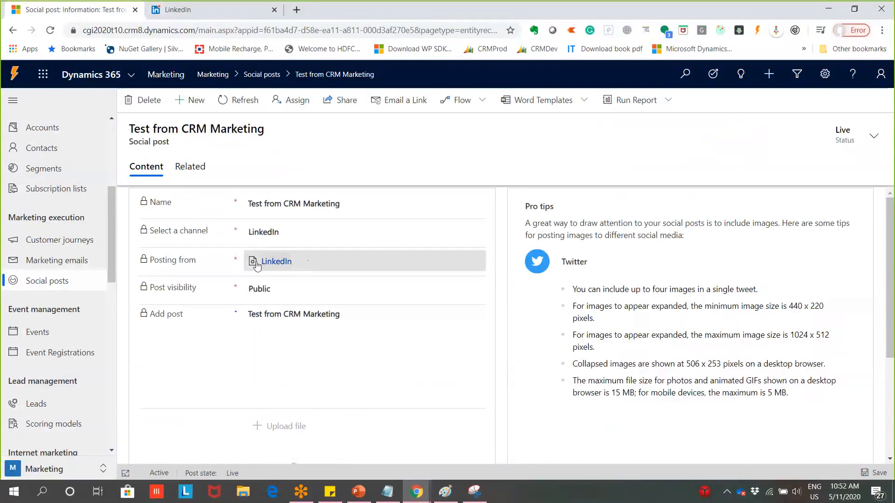
scroll(261, 260, "down", 3)
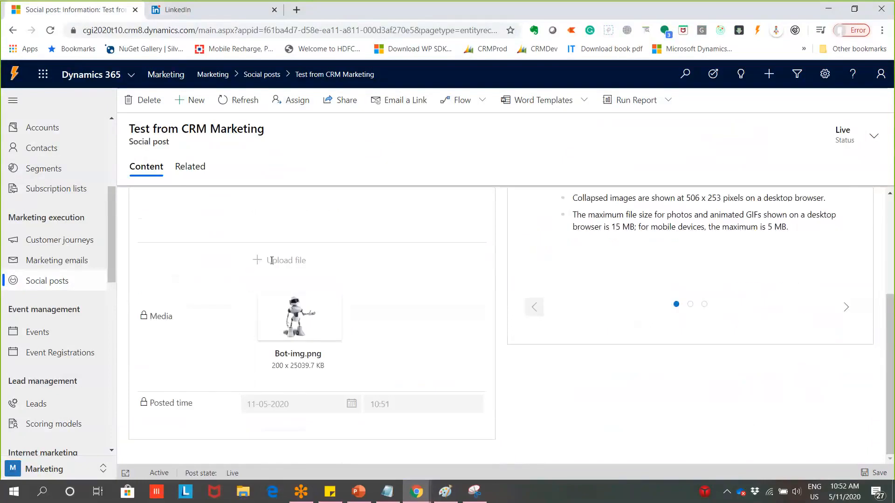
scroll(272, 260, "up", 3)
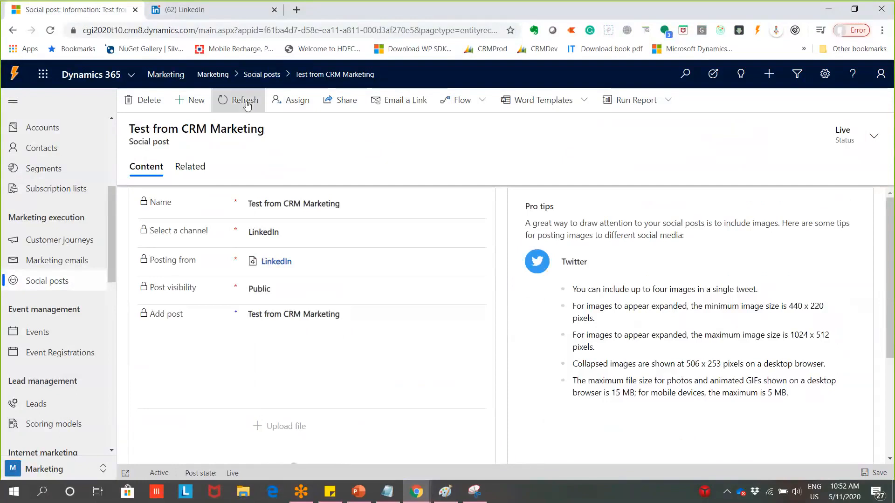
Reload the LinkedIn home feed and scroll through it for the new post
left_click(205, 9)
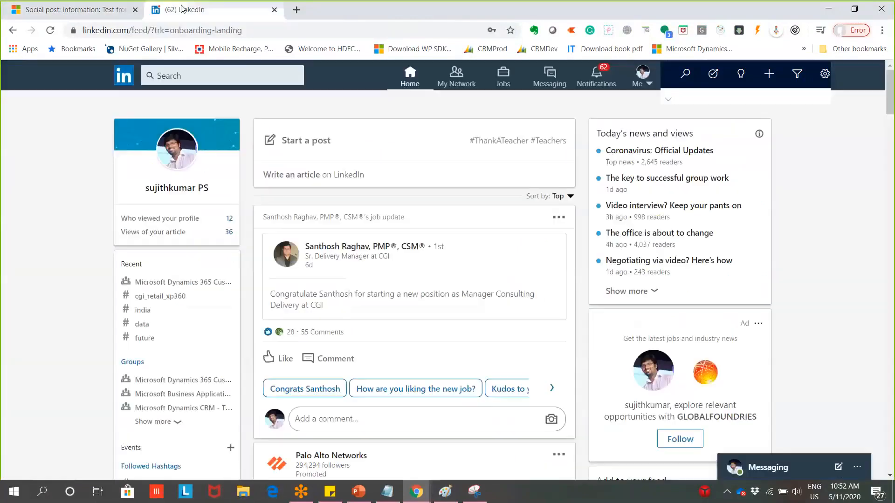
left_click(277, 31)
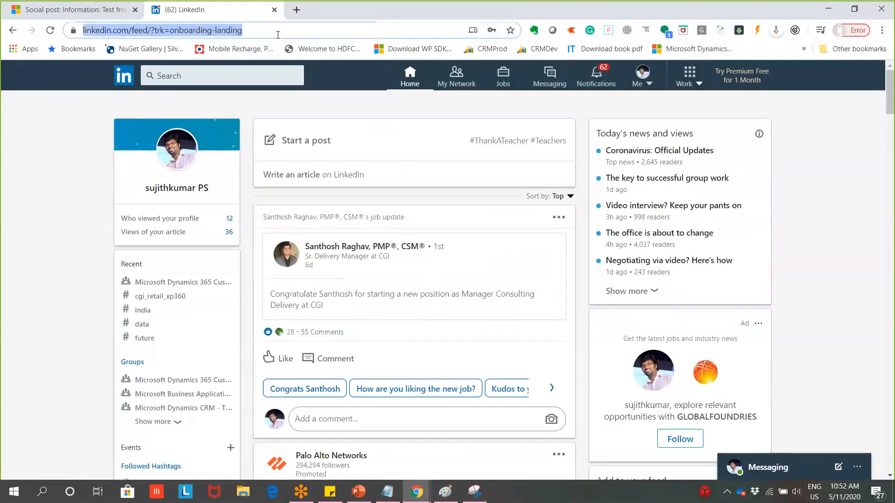
key("Return")
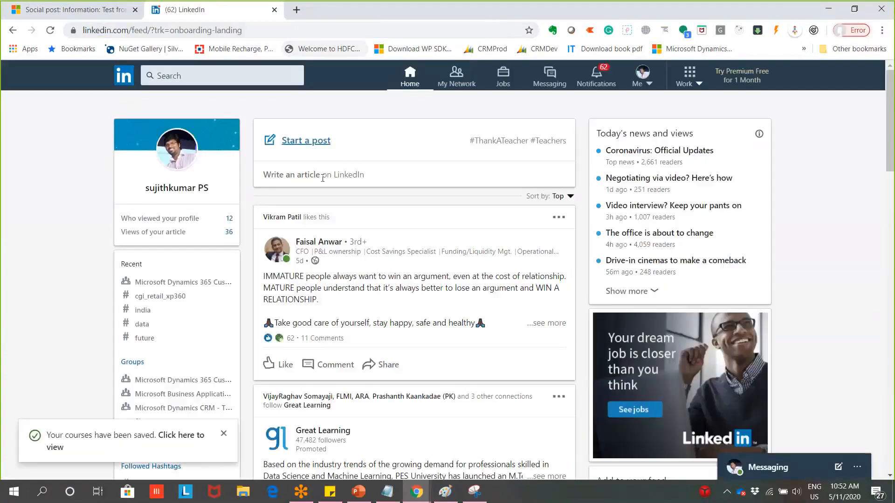
scroll(351, 238, "down", 1)
scroll(366, 325, "down", 12)
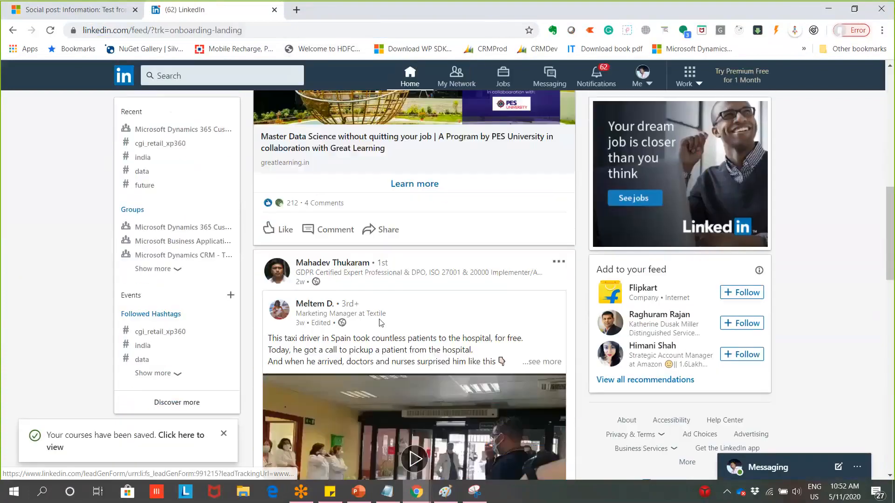
scroll(380, 322, "up", 14)
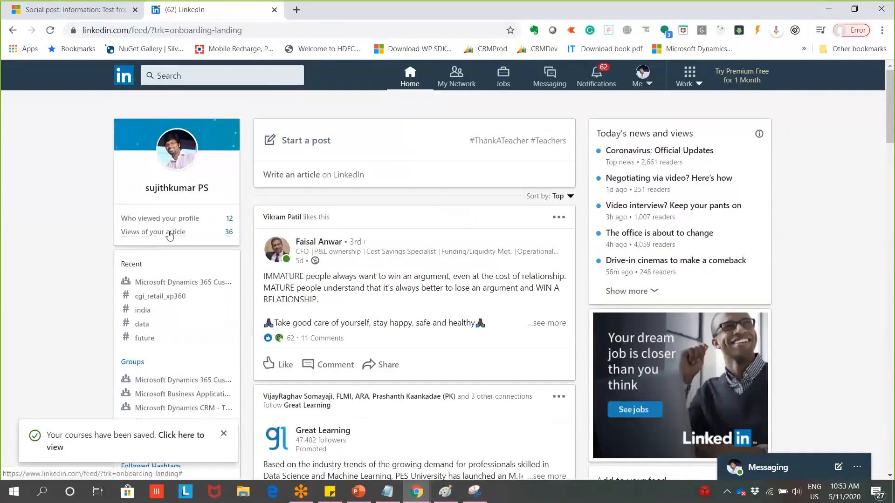
scroll(170, 235, "down", 3)
scroll(347, 340, "up", 3)
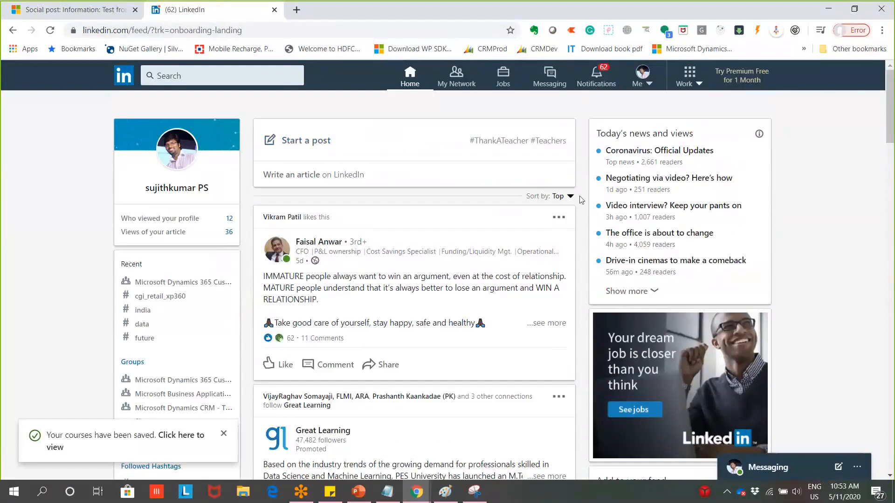
Remove 'feed/?trk=onboarding-landing' from the LinkedIn address and load the plain feed
left_click(212, 172)
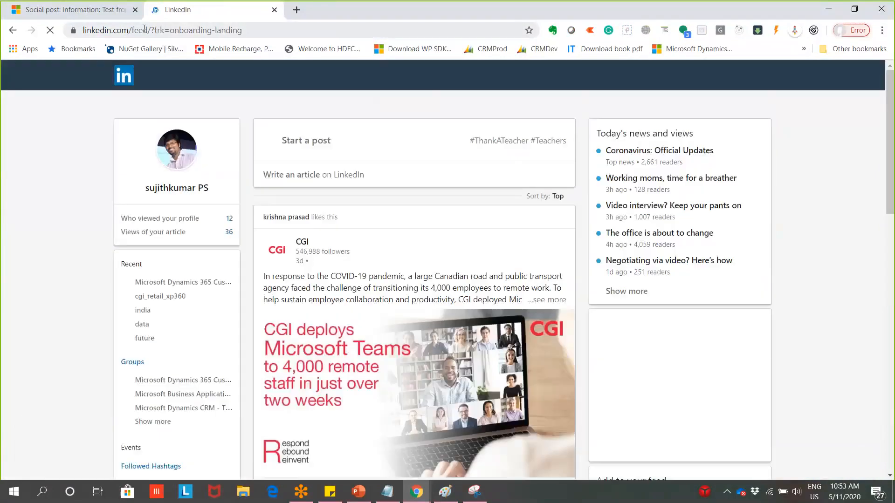
left_click_drag(132, 31, 423, 33)
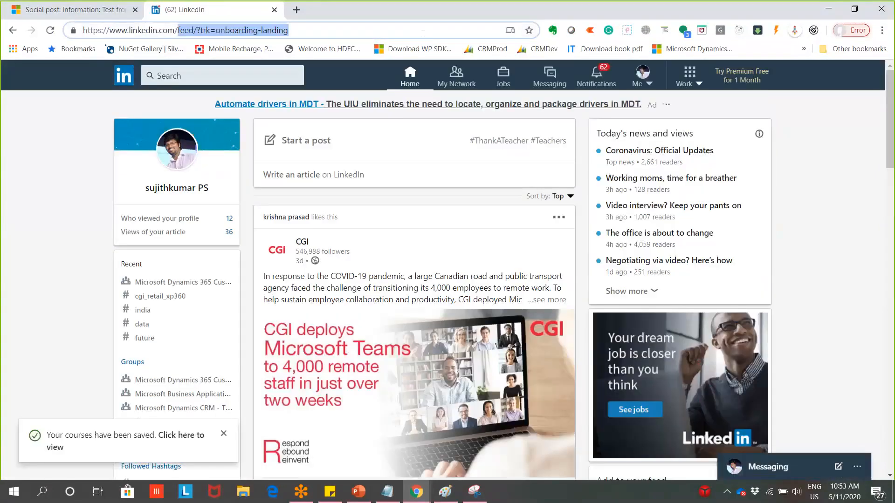
key("BackSpace")
key("Return")
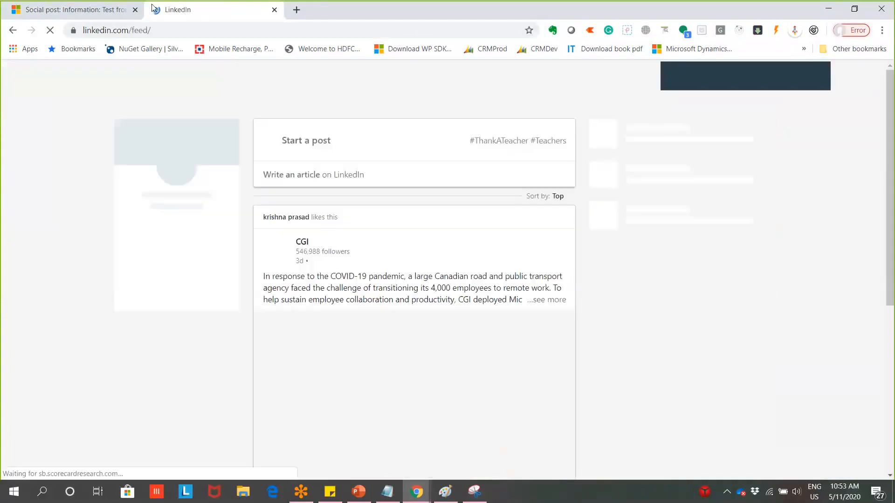
Scroll through the LinkedIn feed looking for the 'Test from CRM Marketing' post
scroll(465, 384, "down", 3)
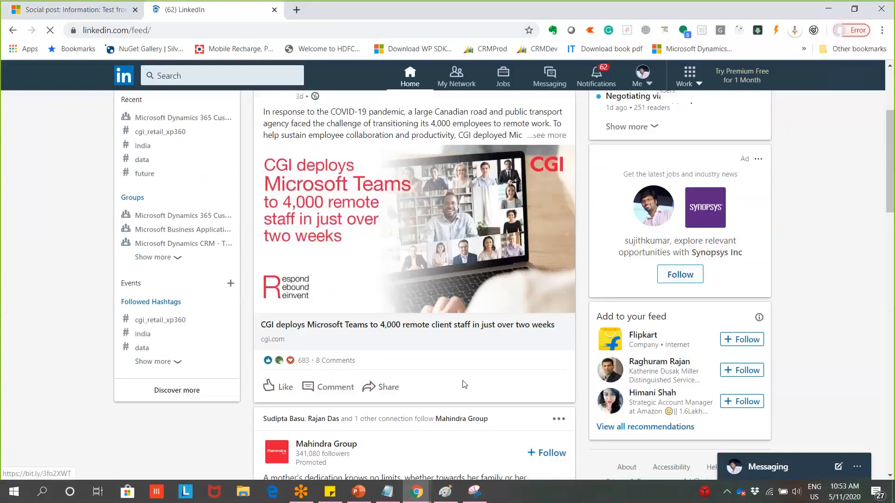
scroll(464, 385, "down", 3)
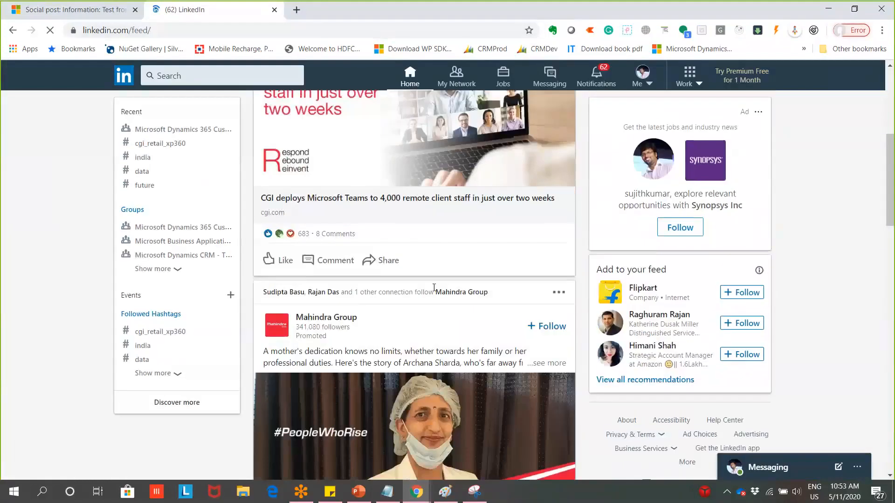
scroll(434, 288, "up", 5)
scroll(434, 288, "down", 2)
scroll(434, 292, "down", 10)
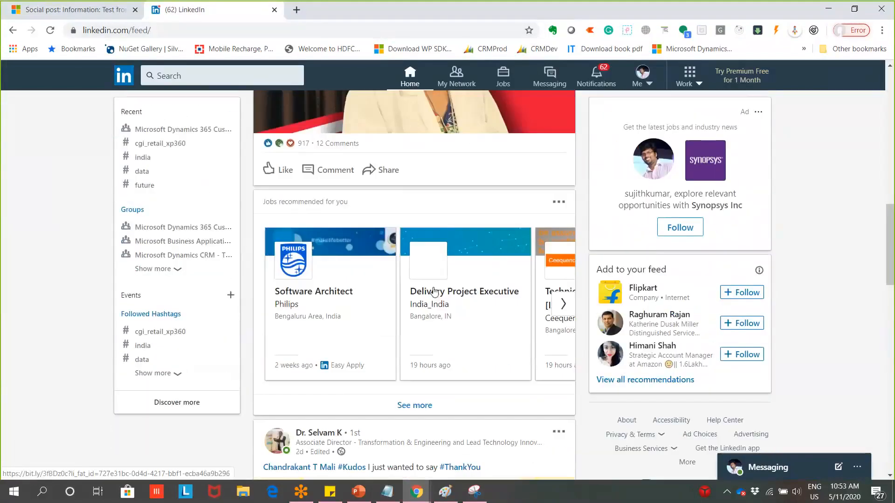
scroll(434, 291, "down", 5)
scroll(433, 290, "down", 8)
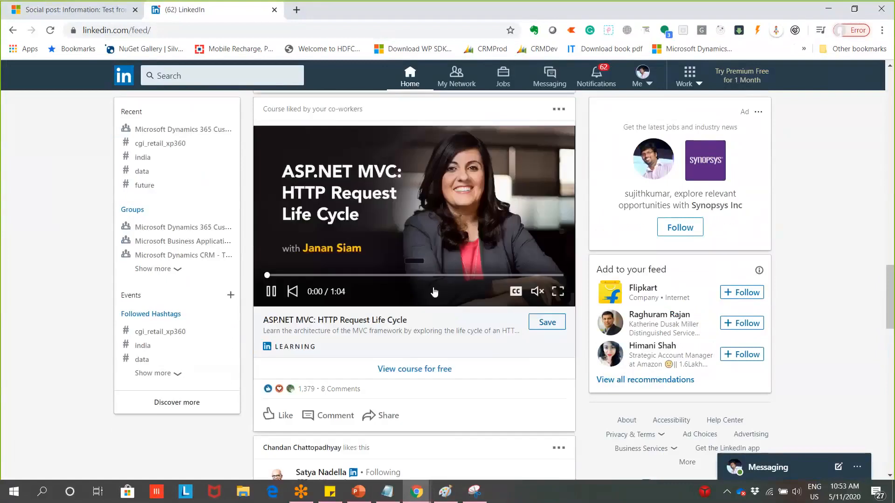
scroll(433, 290, "down", 8)
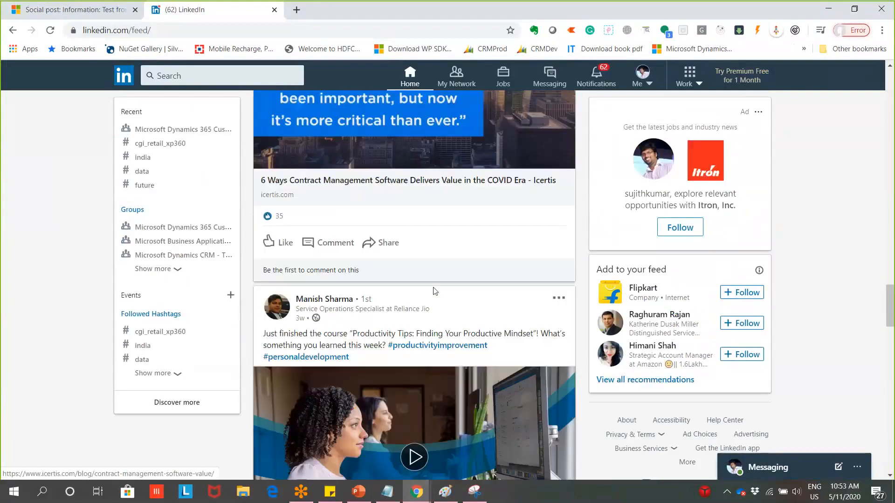
scroll(433, 291, "down", 20)
scroll(434, 291, "down", 5)
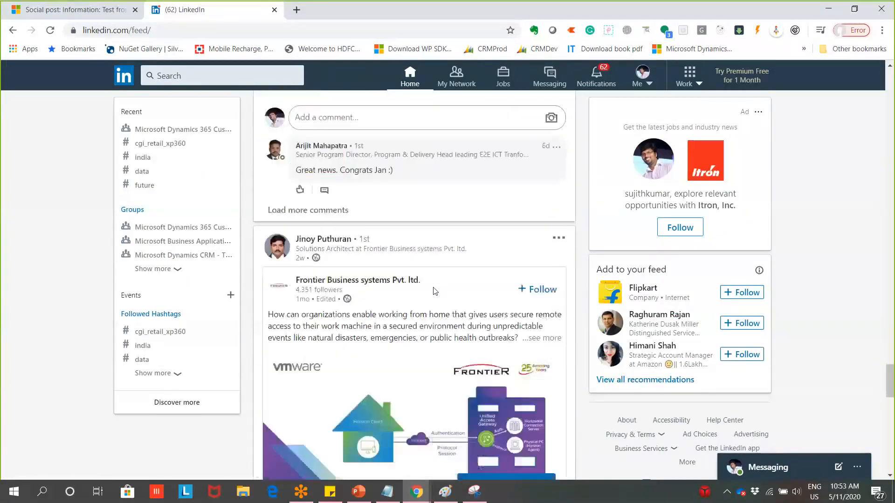
scroll(434, 291, "up", 4)
scroll(434, 289, "down", 9)
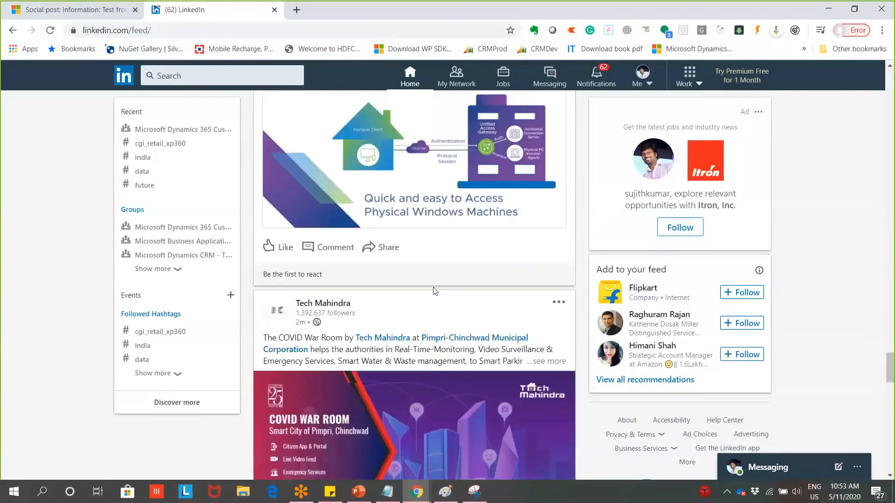
scroll(434, 290, "down", 12)
scroll(434, 291, "down", 10)
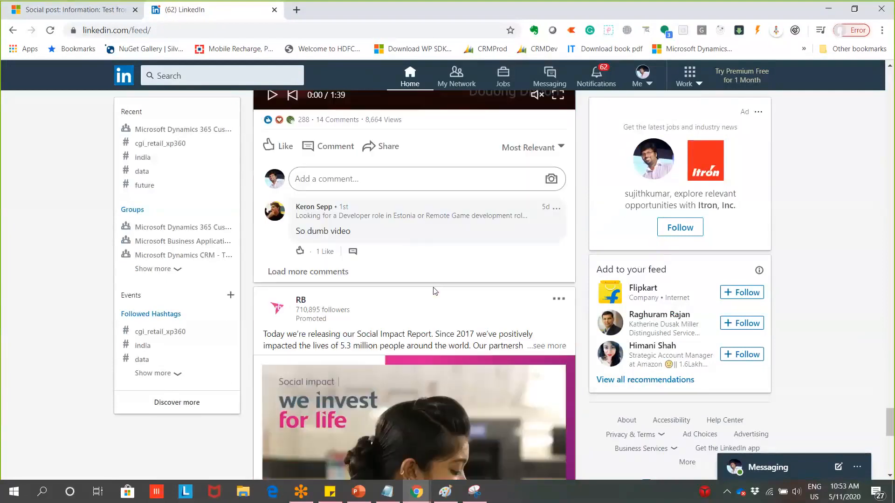
scroll(434, 291, "down", 6)
scroll(433, 287, "up", 14)
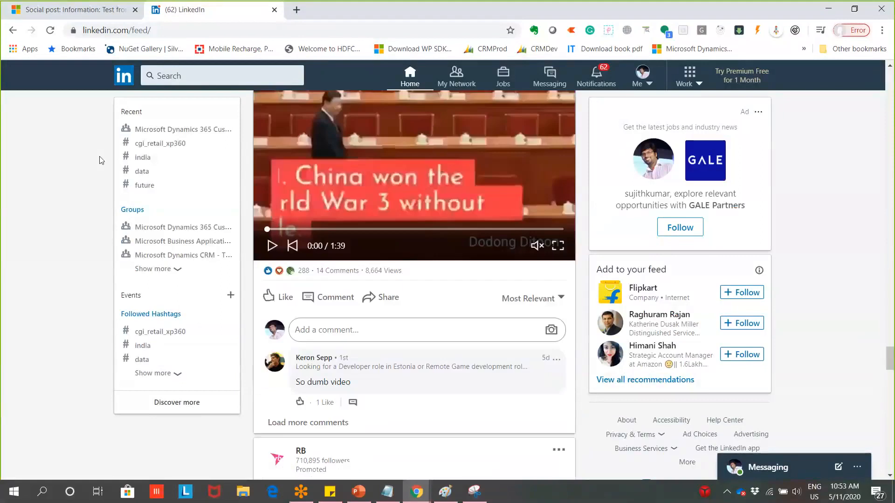
Return to the 'Test from CRM Marketing' social post record
left_click(72, 13)
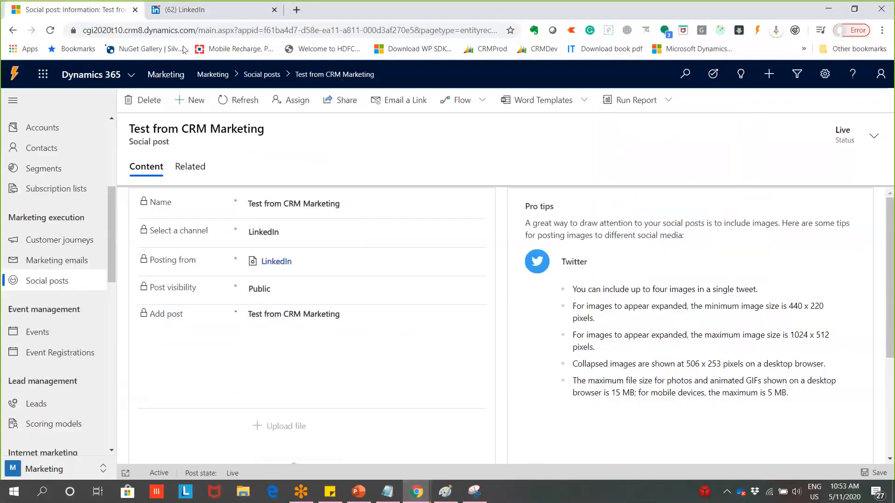
left_click(195, 10)
left_click_drag(894, 346, 890, 80)
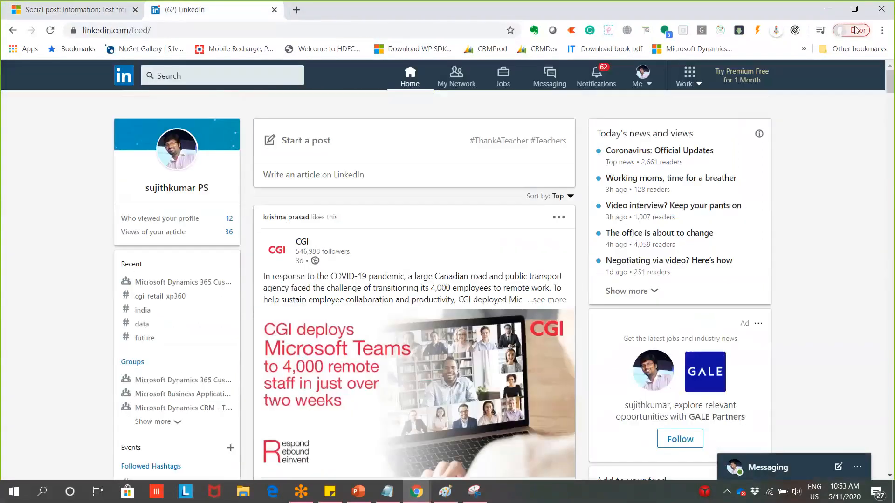
left_click(74, 8)
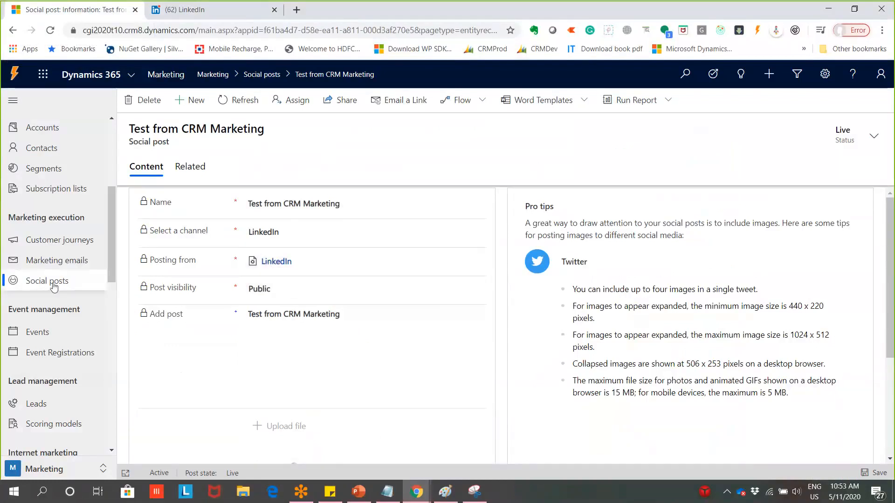
Refresh the Social posts list to confirm the LinkedIn post is Live, then switch to Paint
left_click(54, 286)
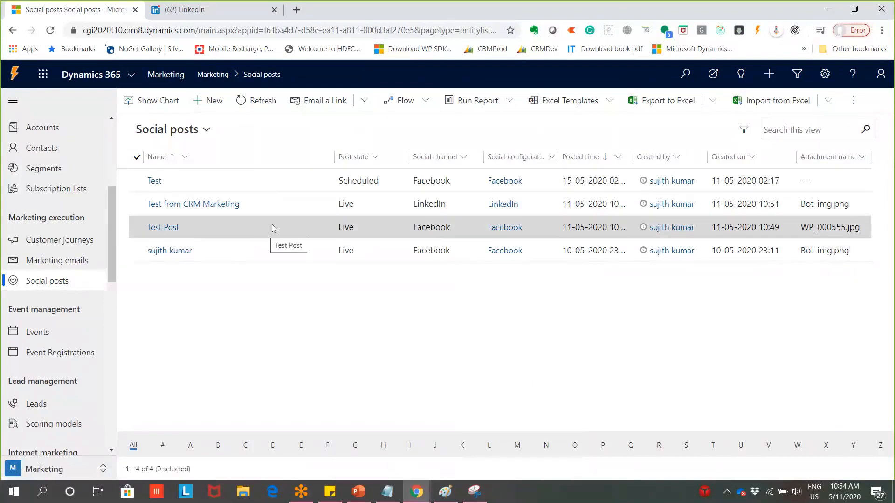
left_click(435, 103)
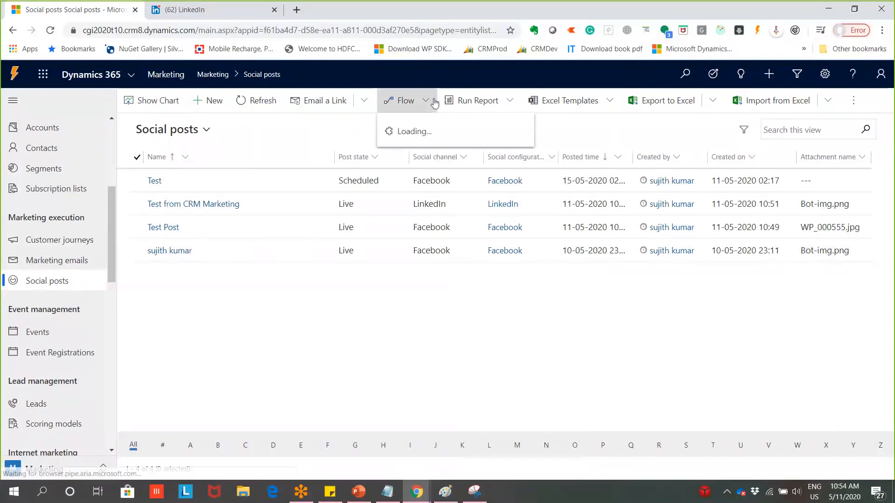
left_click(282, 130)
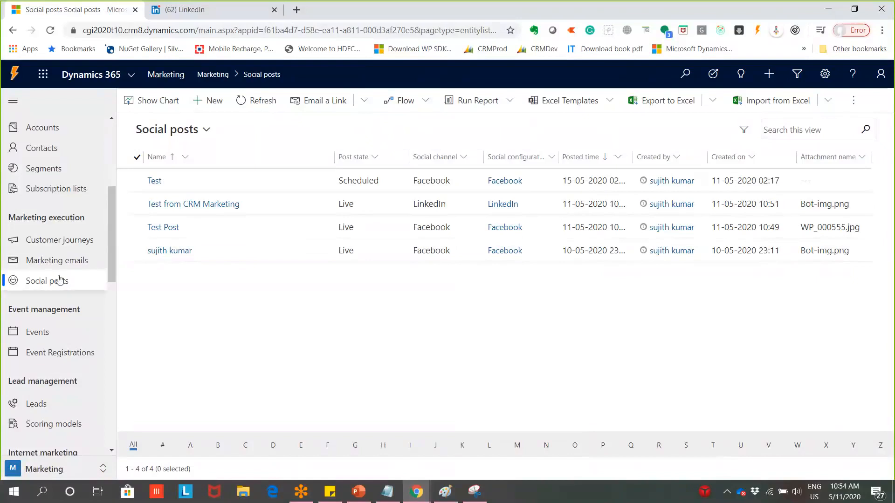
left_click(59, 280)
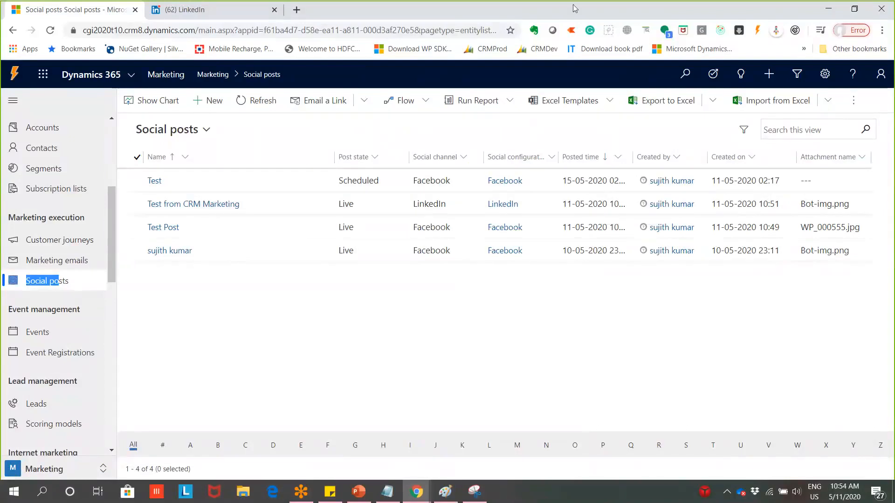
left_click(594, 21)
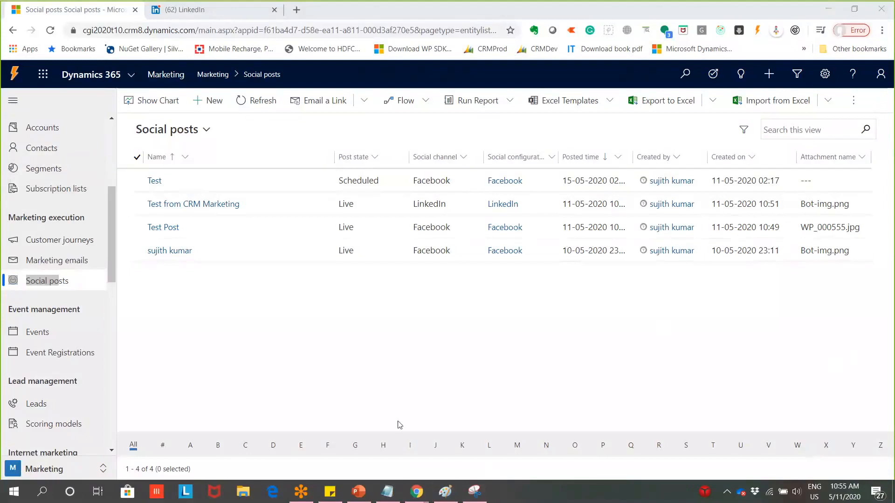
left_click(444, 493)
Discard the old diagram unsaved and draw a large rectangle on a blank canvas
key("alt+f")
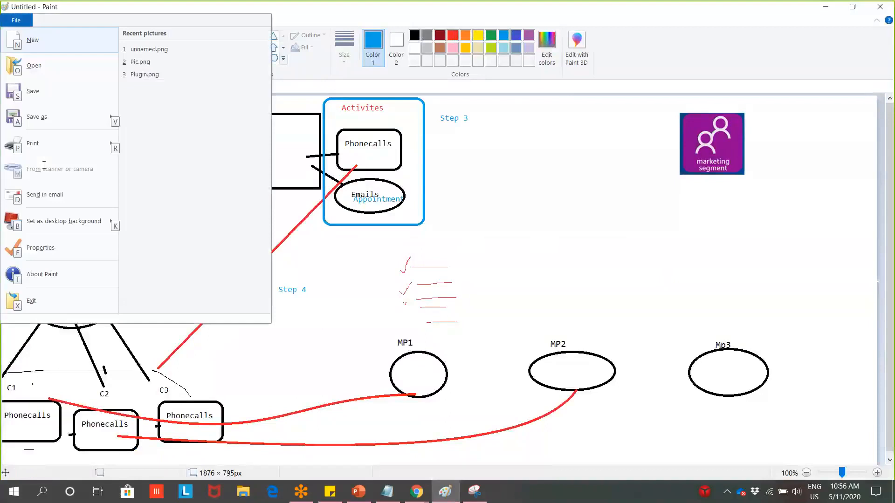
key("n")
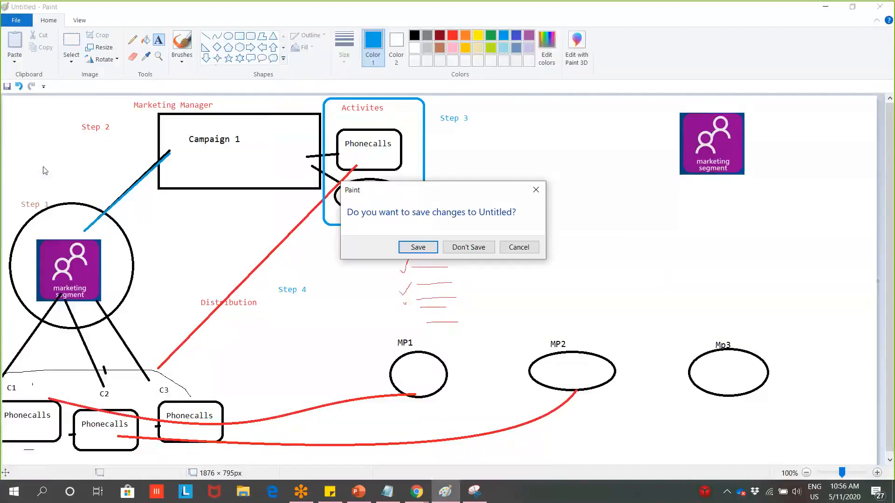
left_click(463, 249)
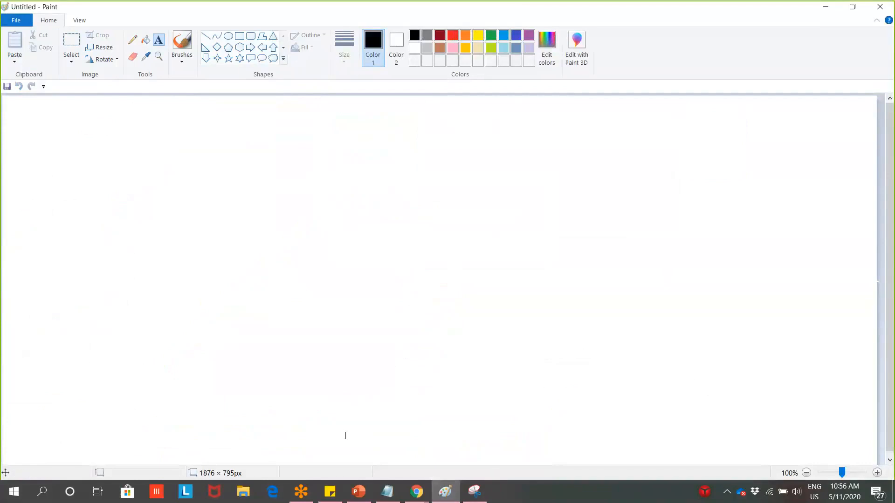
left_click(239, 36)
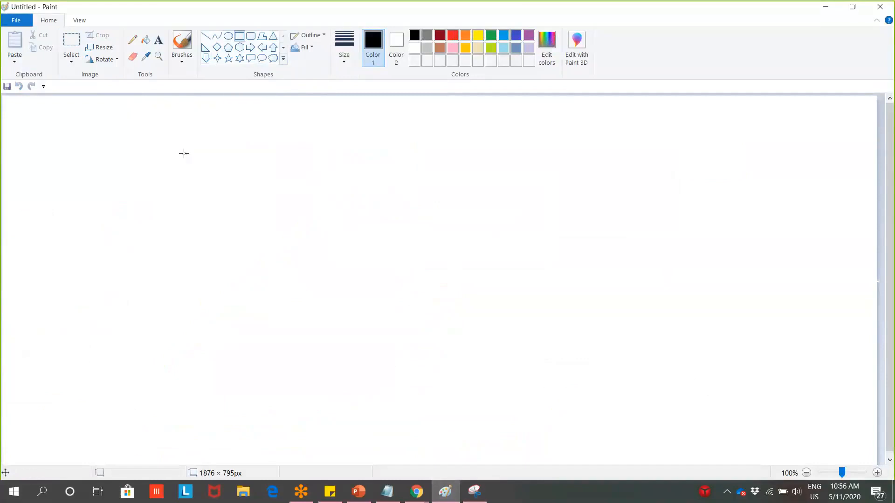
mouse_move(102, 132)
left_mouse_down()
mouse_move(118, 168)
mouse_move(362, 214)
mouse_move(452, 214)
mouse_move(448, 247)
mouse_move(479, 265)
left_mouse_up()
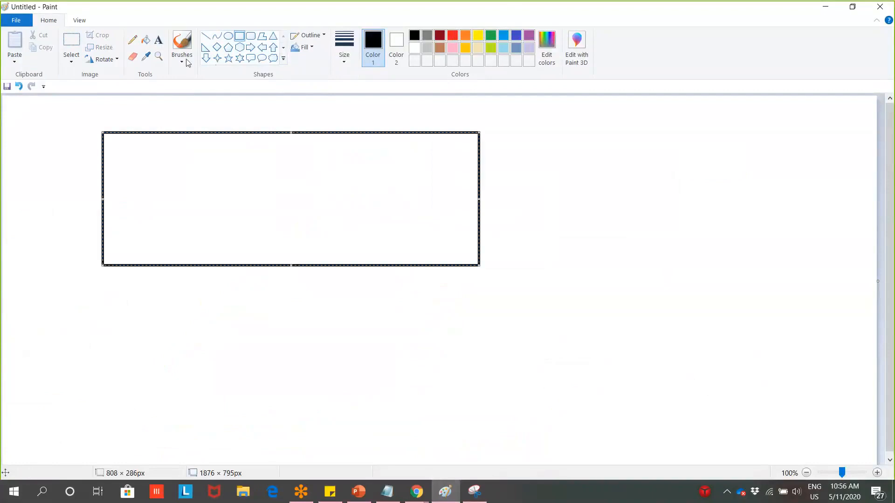
Add the title 'Event : Recruitment Event' on one line above the box
left_click(159, 41)
left_click(115, 112)
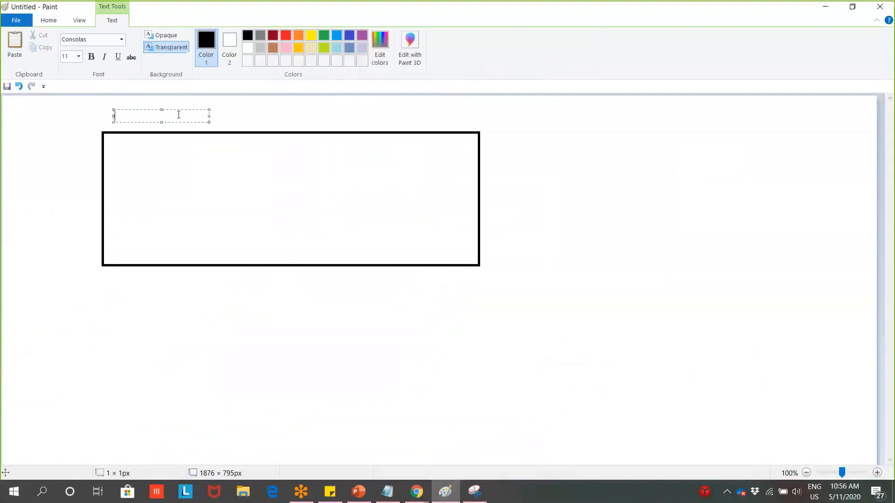
type("Evenbt ")
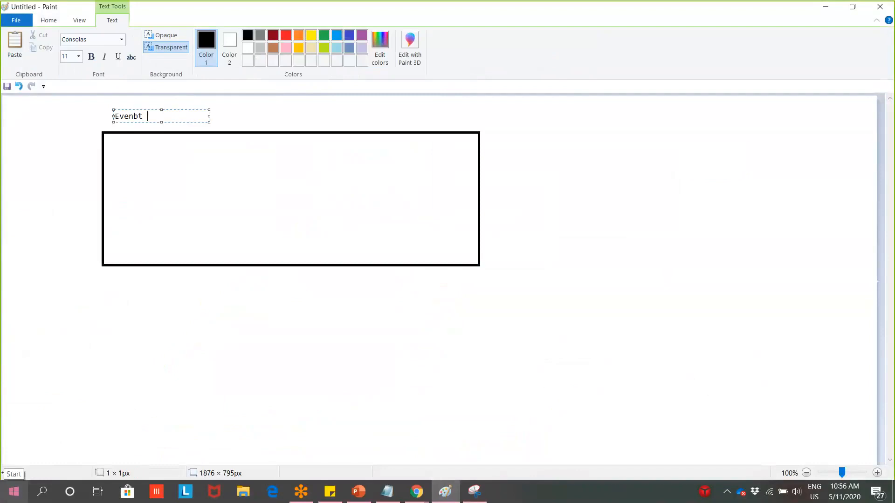
type("1")
key("BackSpace")
type("t : Recu")
key("BackSpace")
type("ruitment")
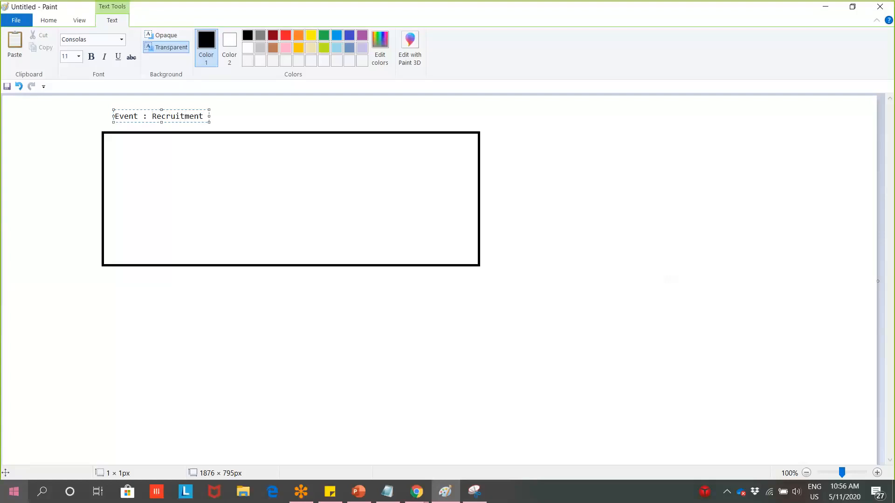
key("Return")
type("Event")
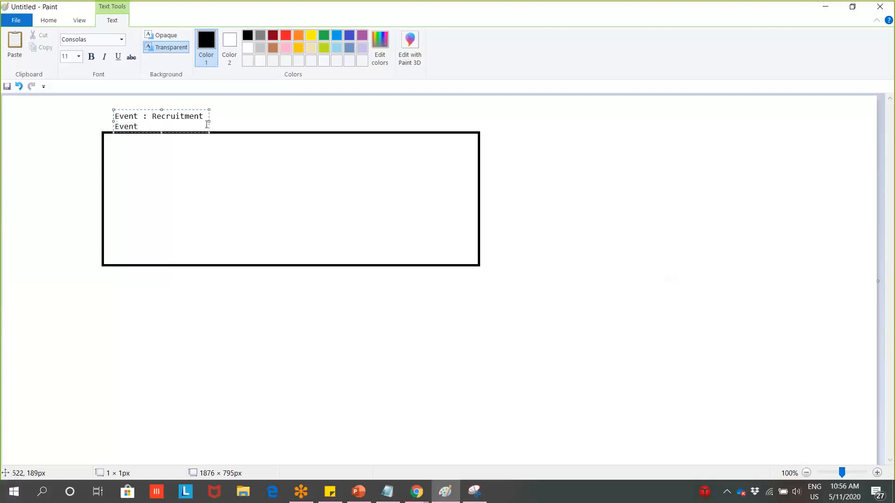
left_click_drag(209, 121, 280, 118)
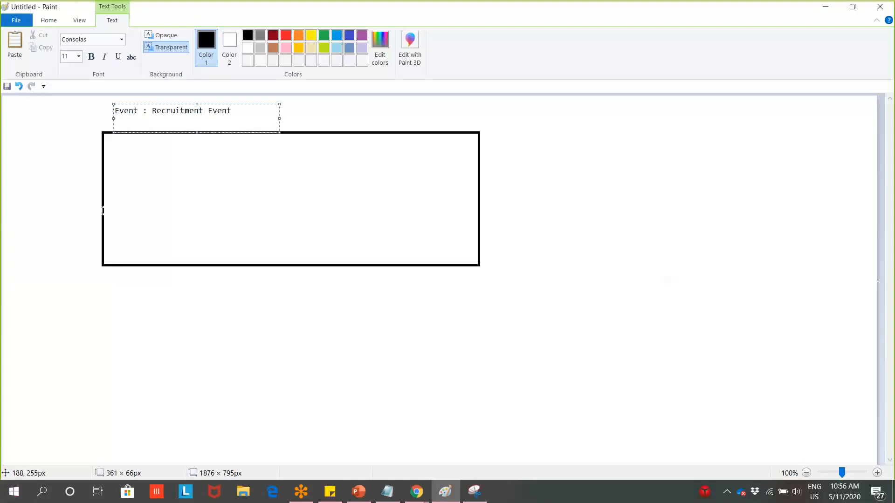
left_click(38, 153)
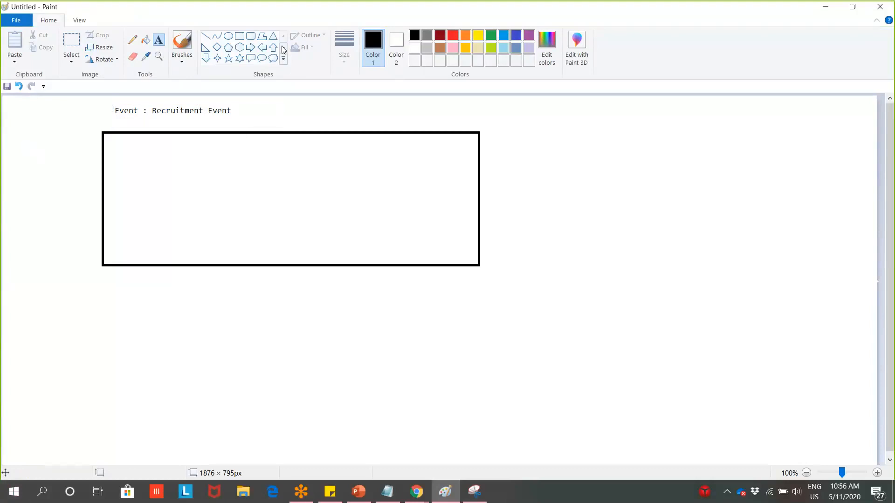
Draw four smaller rectangles inside the event box, two on top and two below
left_click(239, 36)
left_click_drag(150, 147, 221, 184)
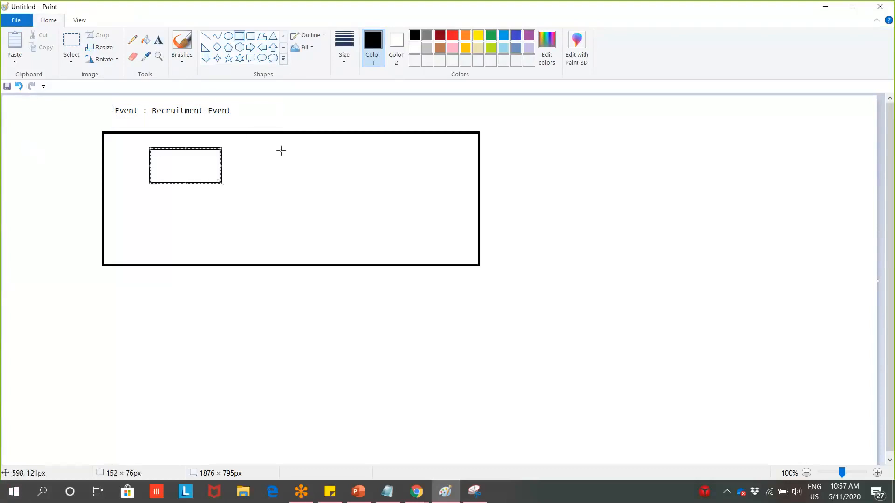
left_click_drag(279, 147, 359, 183)
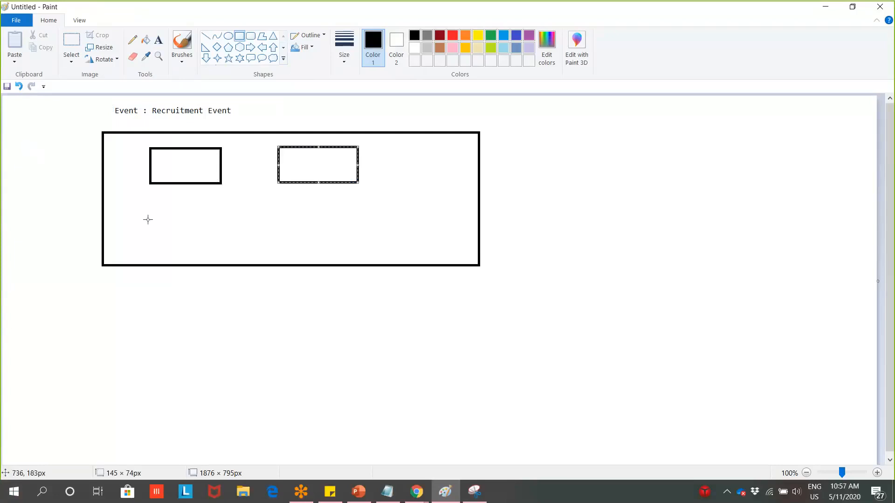
left_click_drag(155, 212, 225, 243)
left_click_drag(280, 209, 363, 238)
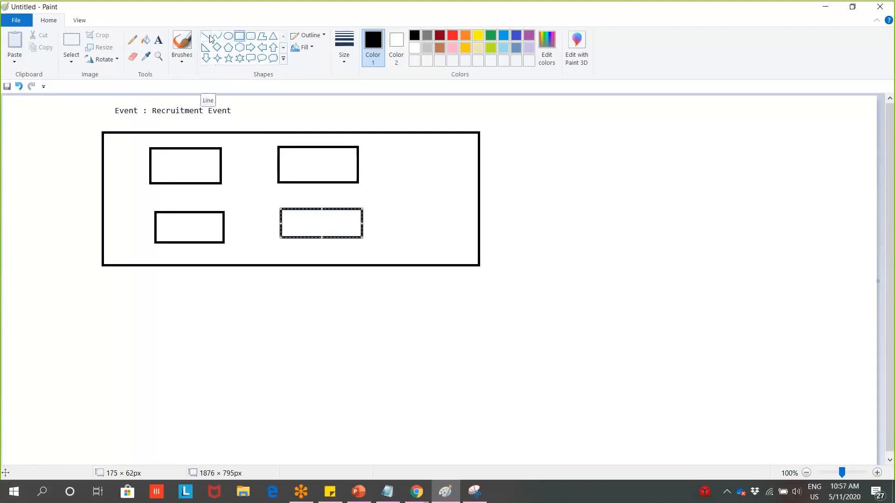
Add '1 Month' right after the diagram title
left_click(159, 40)
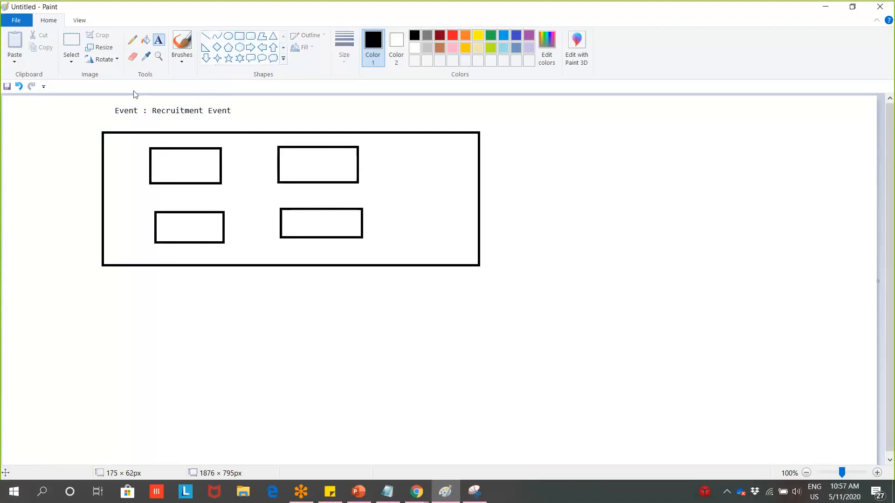
left_click(264, 101)
left_click_drag(264, 114, 241, 118)
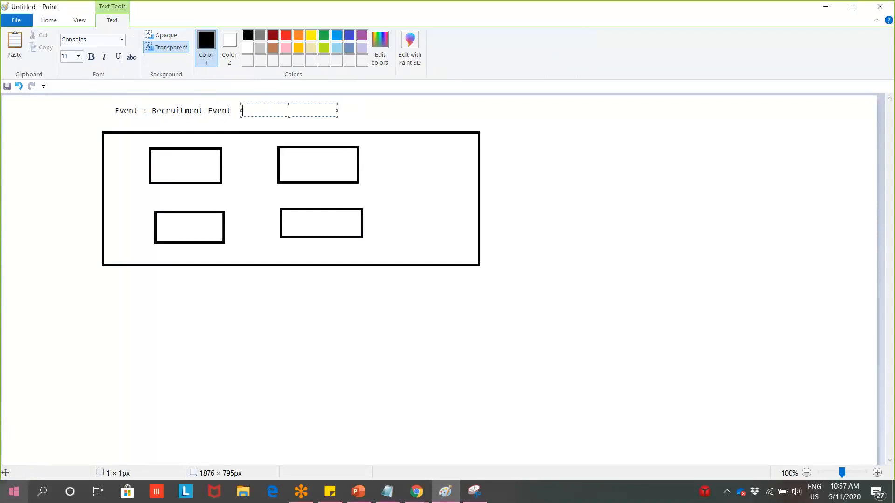
type("1 Month")
left_click(185, 165)
Label the top-left box 'Weekend 1' and the top-right box 'Weekend 2'
left_click(169, 160)
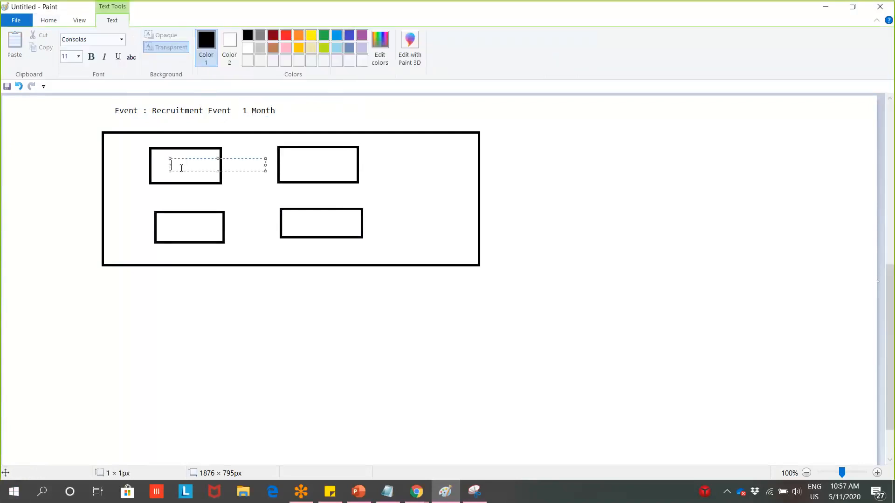
type("Wee")
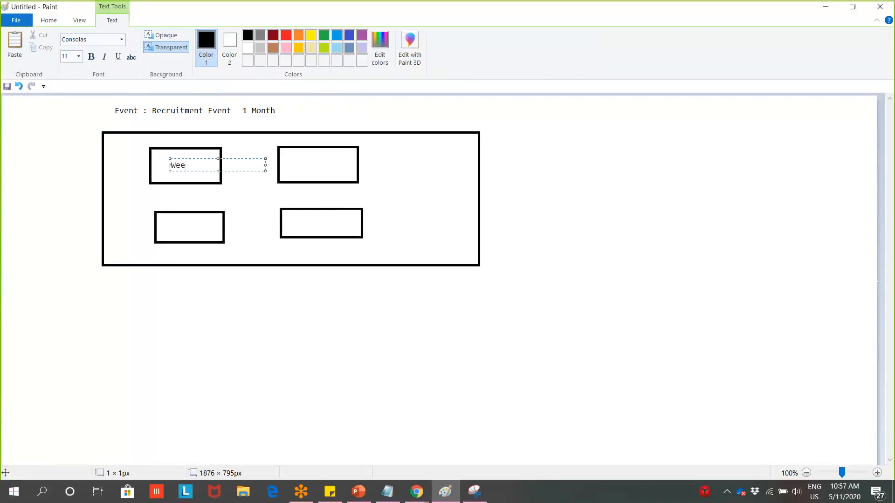
type("kend 1")
left_click(299, 161)
left_click(300, 154)
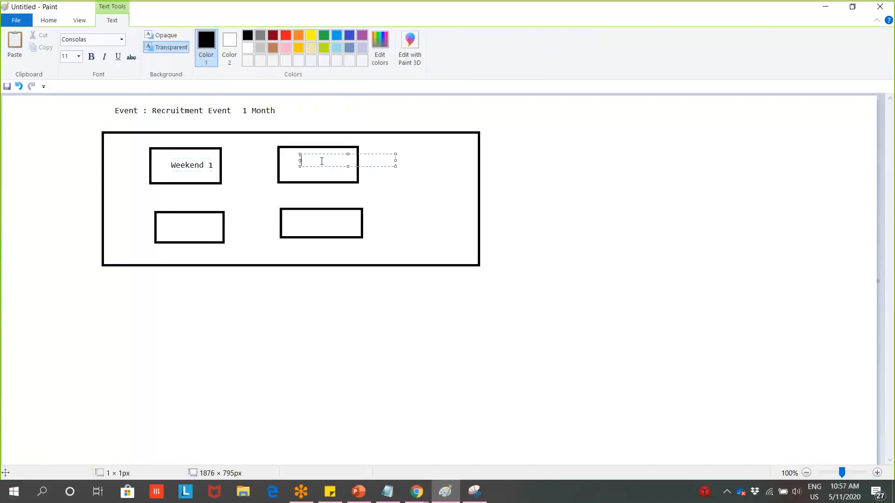
left_click(292, 166)
left_click(287, 155)
type("Weekend")
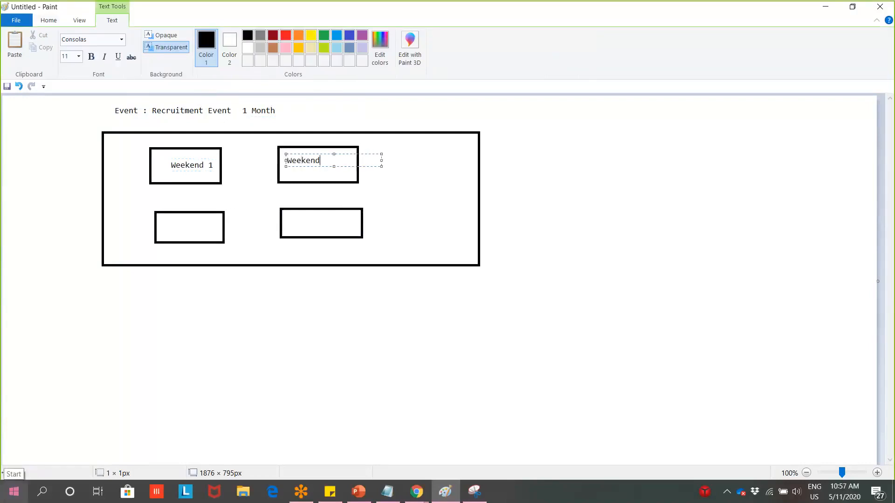
type(" 2")
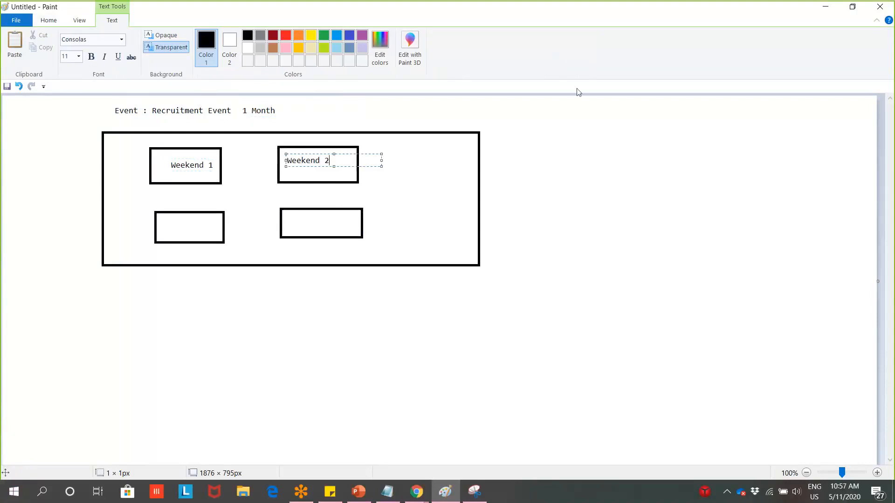
left_click(553, 164)
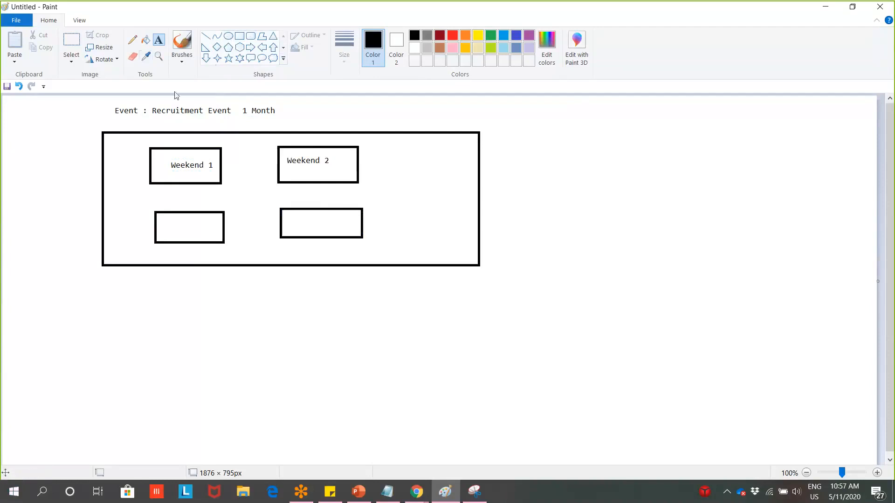
Write 'Dotnet, Java' above the Weekend 1 box
left_click(157, 134)
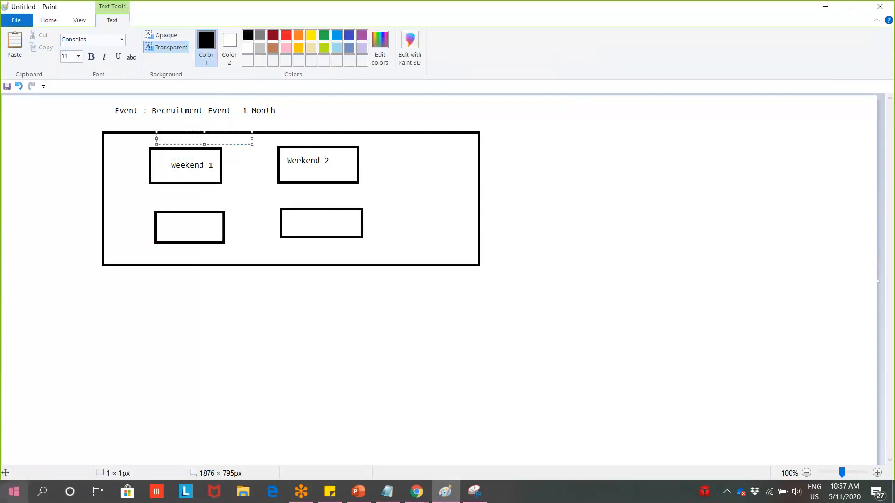
type("Dotnet, Java")
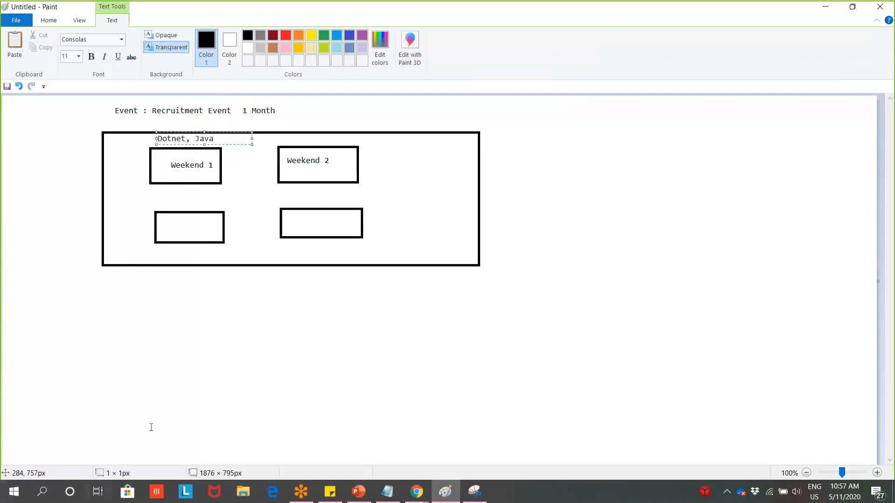
left_click(355, 196)
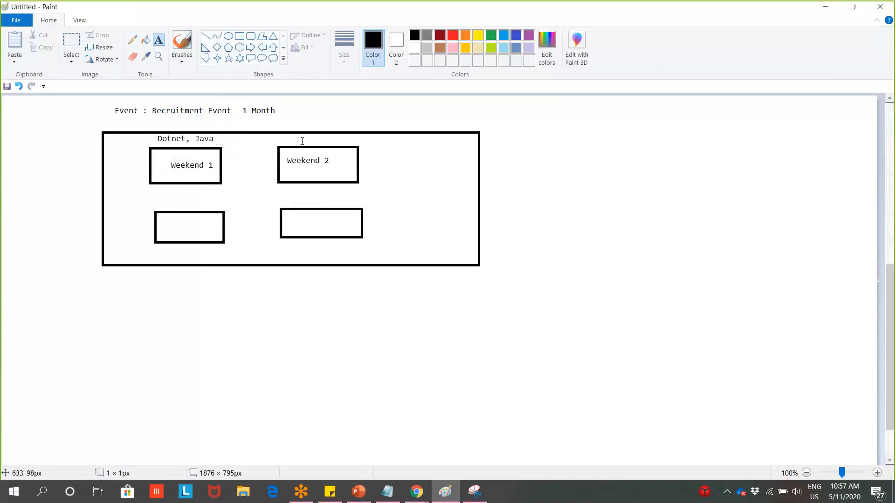
Write 'ERP' above the Weekend 2 box and 'CRM' above the bottom-left box
left_click(297, 134)
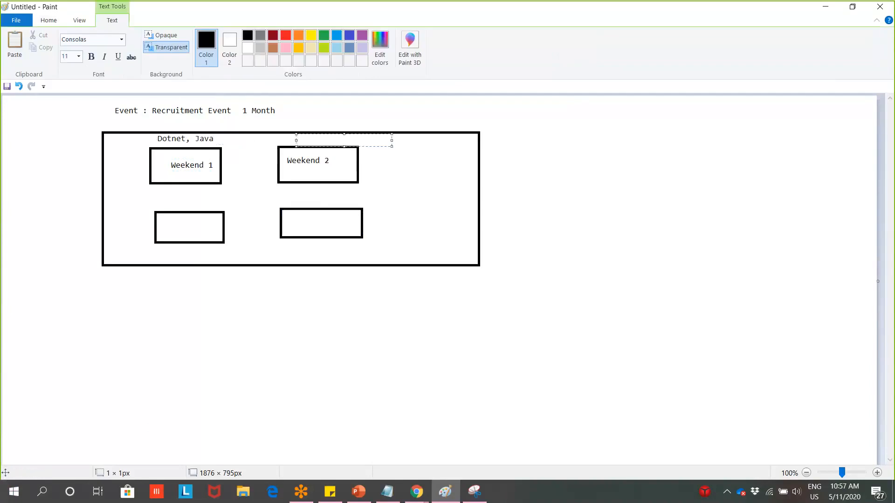
type("ERP")
left_click(171, 211)
left_click(170, 204)
type("CRM")
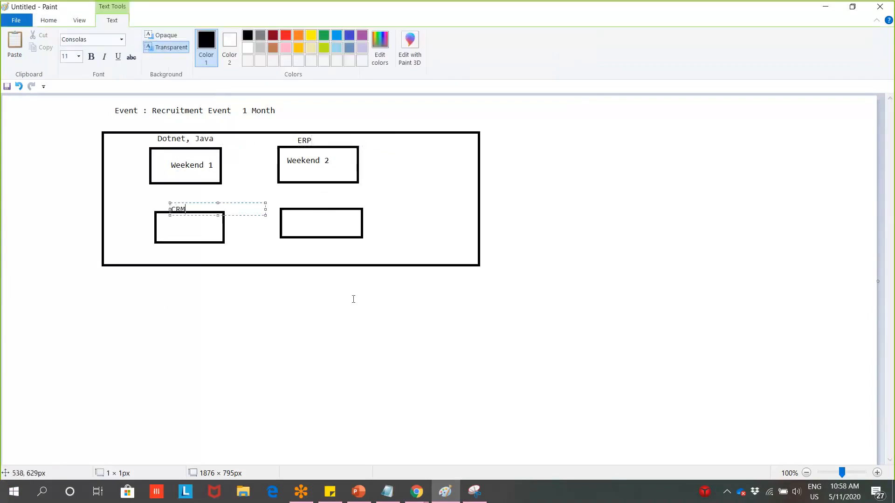
left_click(354, 300)
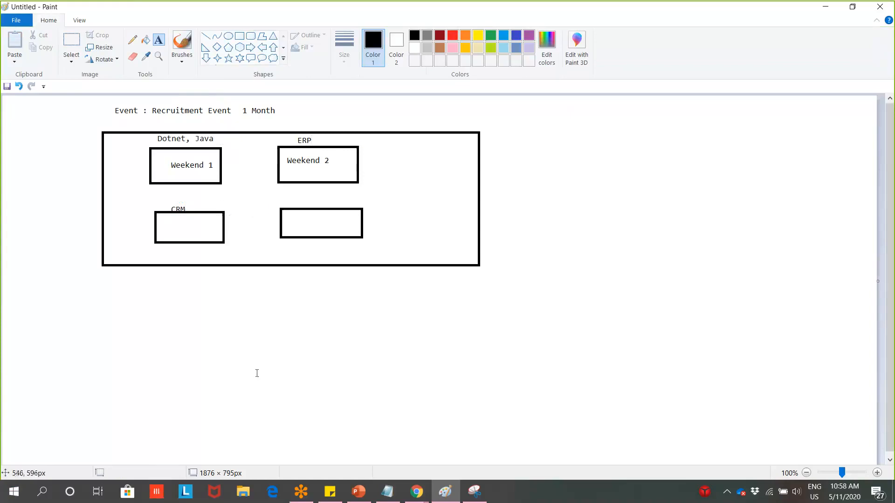
left_click(374, 345)
Clear the stray empty text boxes and open a new one right of the Weekend 2 box
left_click(240, 315)
left_click(386, 168)
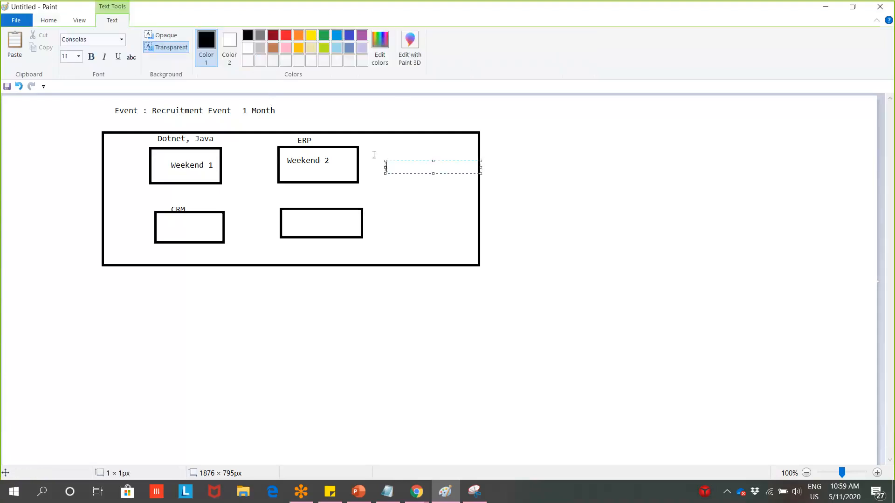
left_click(375, 154)
left_click(380, 155)
Start the feature list with SesssionManagment, Capacity and Wait list Feature on separate lines
left_click(404, 140)
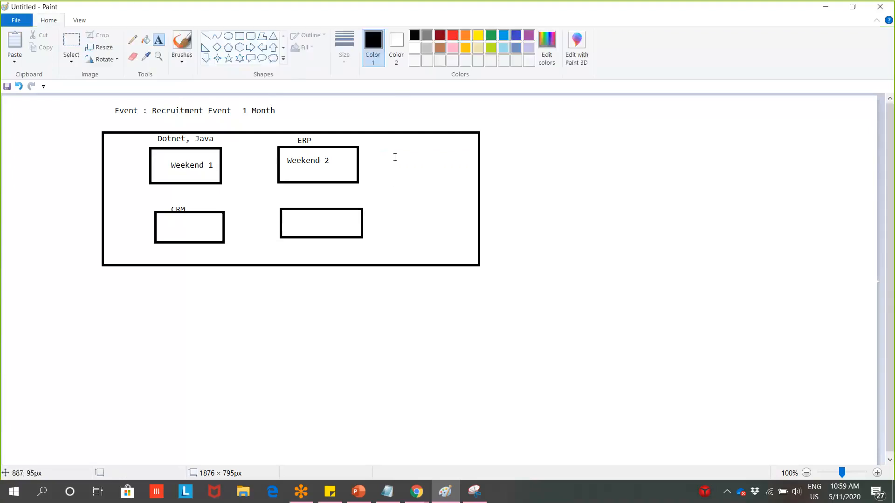
left_click(392, 151)
type("Sesss")
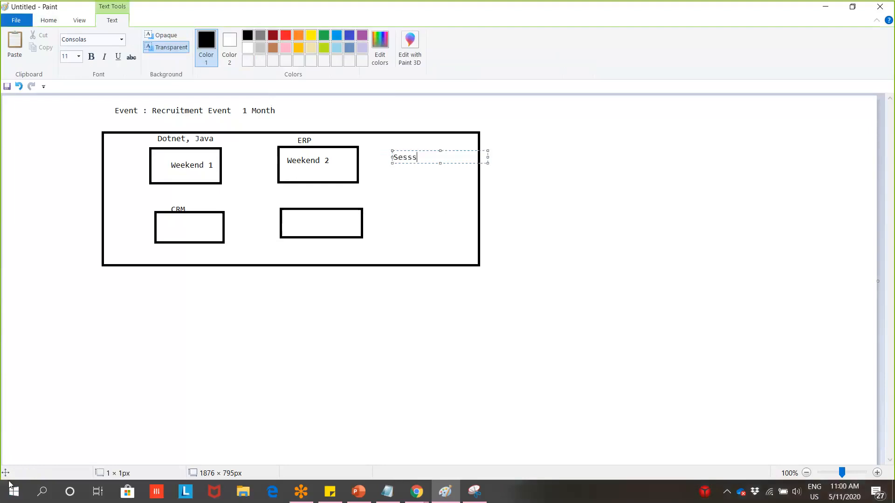
type("ion")
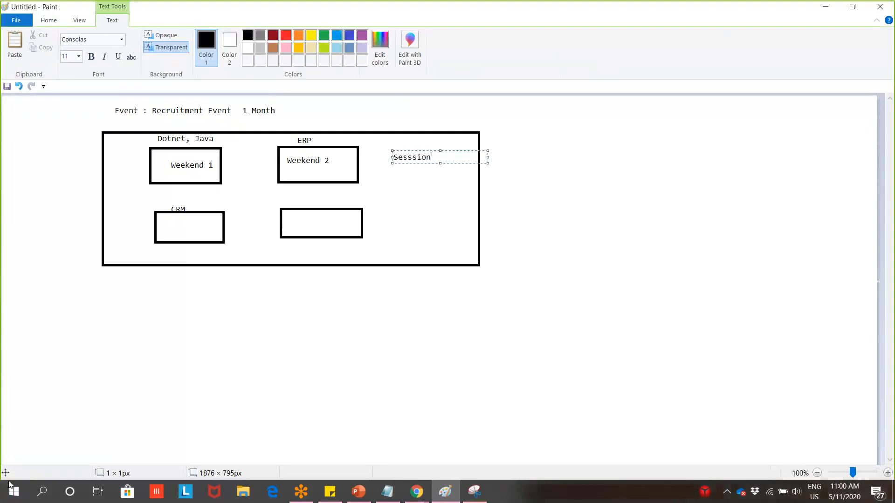
type("Managment")
key("Return")
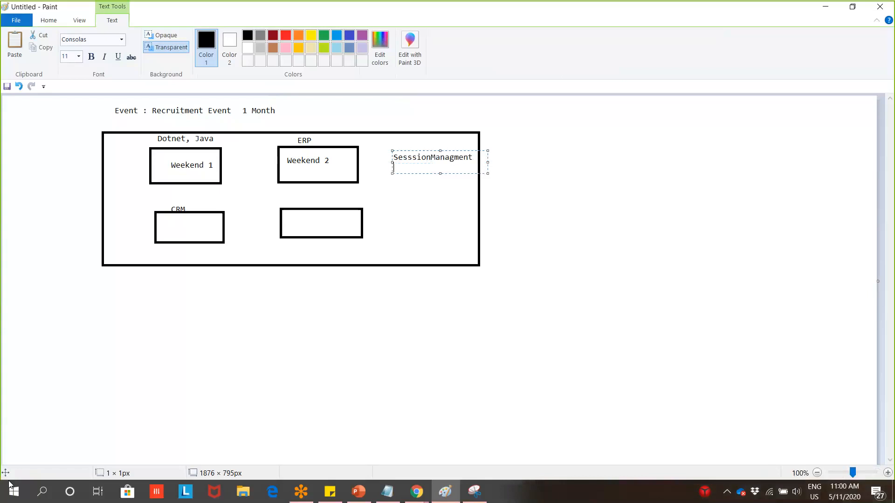
key("Return")
type("Capacity")
key("Return")
key("Return")
type("Wait list Featu")
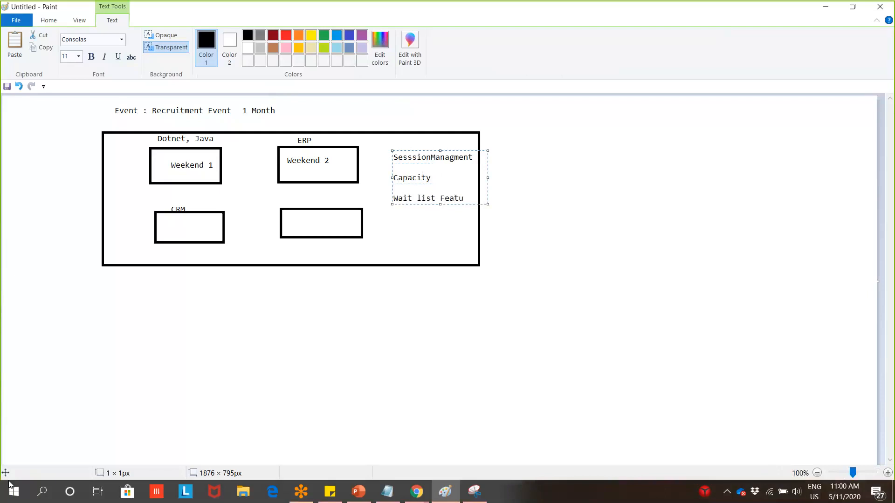
type("re")
key("Return")
key("Return")
left_click(438, 6)
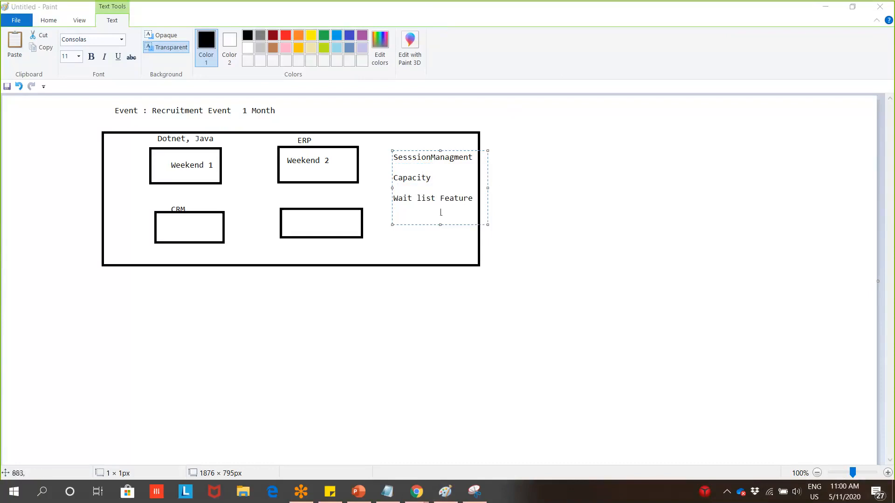
Add Speakers, Ticket, Online payment and Registration, moving the list up-left inside the frame
left_click(484, 204)
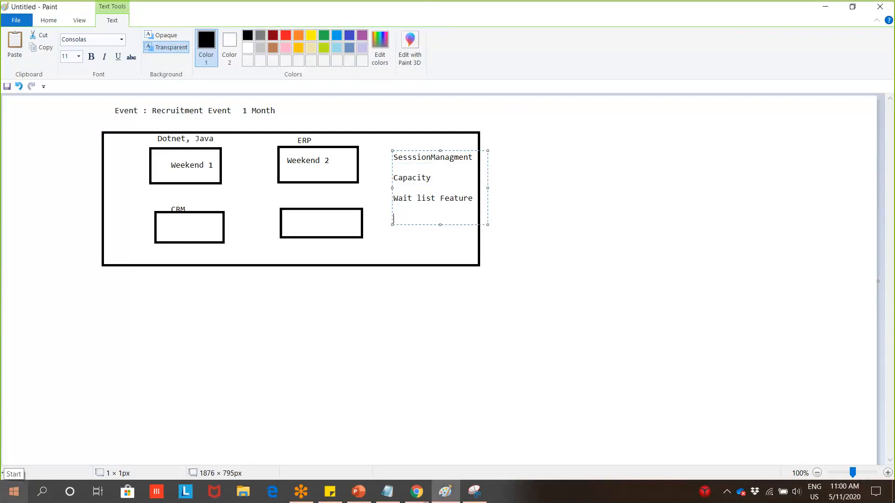
type("Speakers")
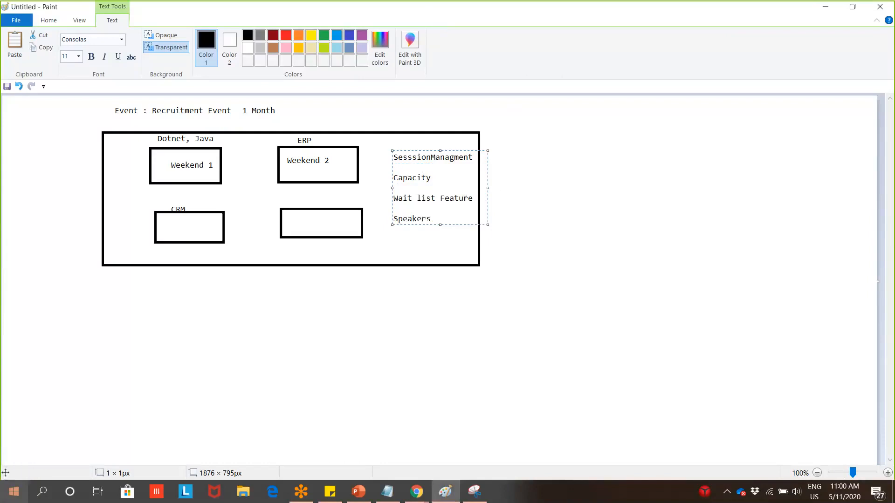
key("Return")
key("Return")
type("P")
key("BackSpace")
type("Passw")
key("BackSpace")
type("e")
key("BackSpace")
key("BackSpace")
key("BackSpace")
key("BackSpace")
key("BackSpace")
type("Ticket, Online payment")
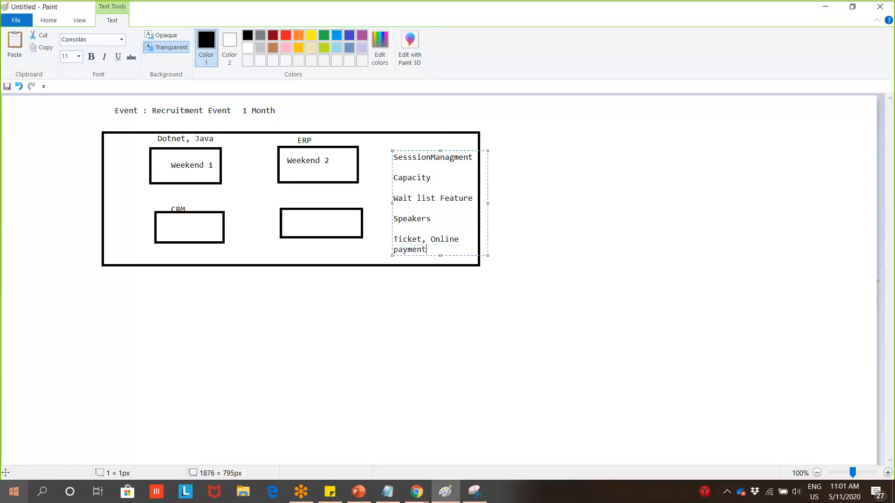
key("Return")
key("Return")
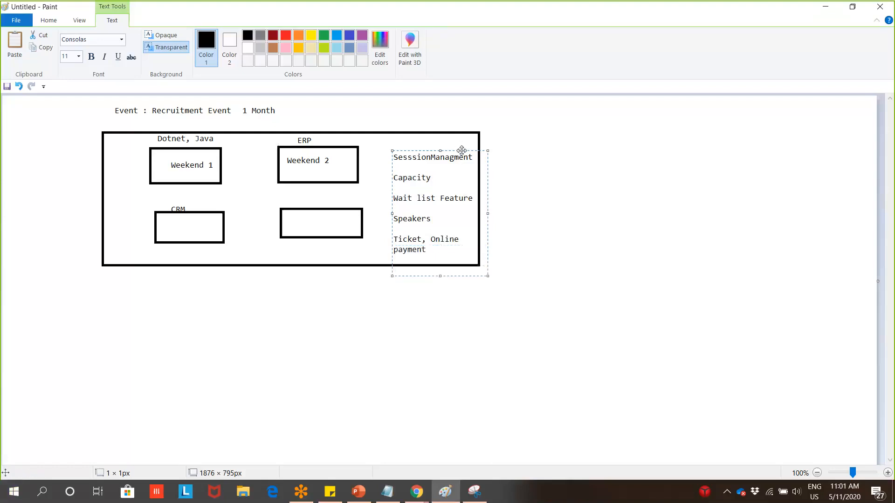
left_click_drag(462, 150, 450, 133)
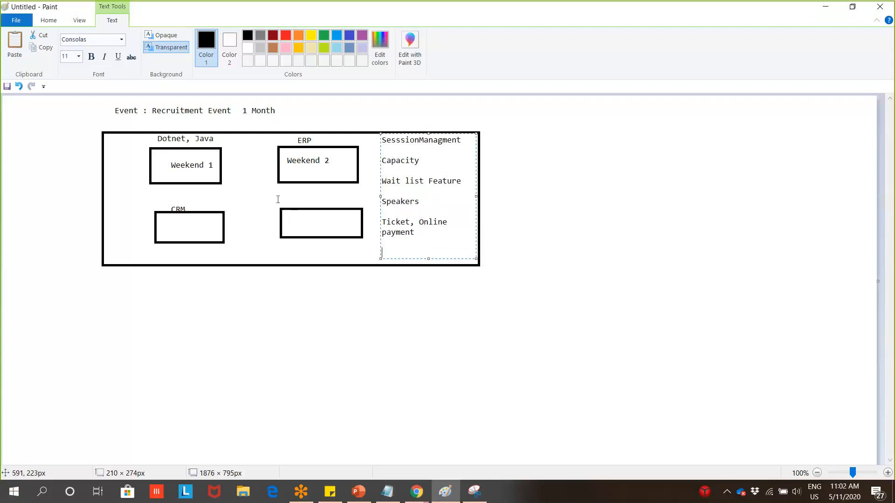
type("R")
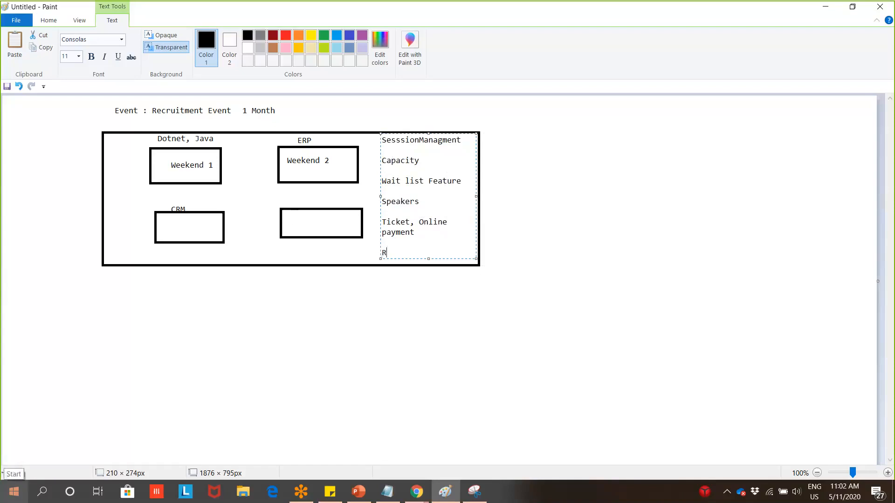
type("egistration")
left_click(608, 119)
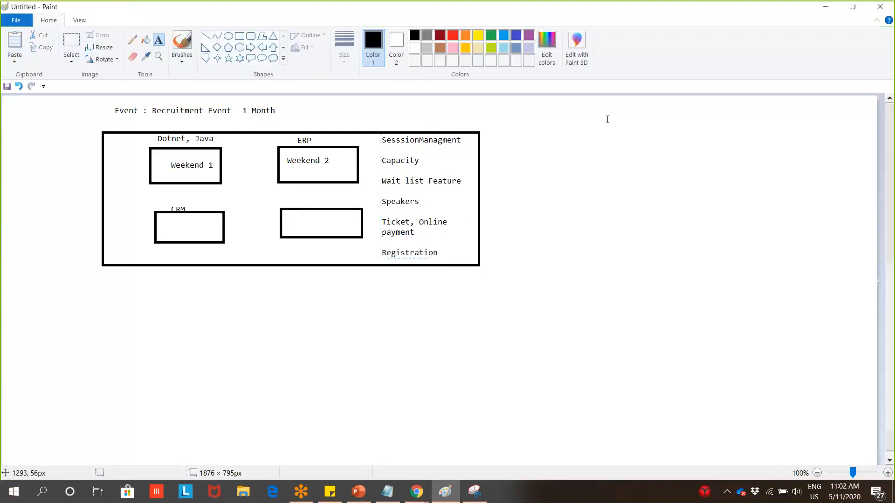
Create a new event from the Events list and enter E1 as its event name
left_click(828, 7)
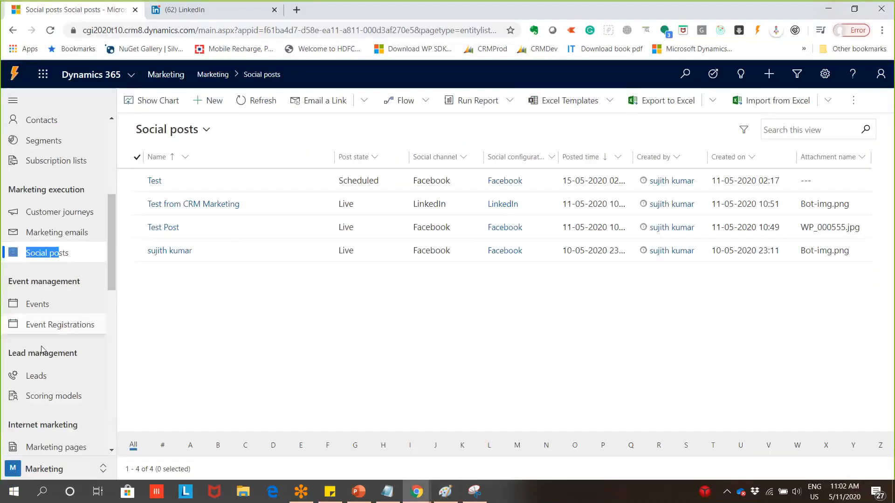
scroll(42, 349, "down", 2)
left_click(45, 218)
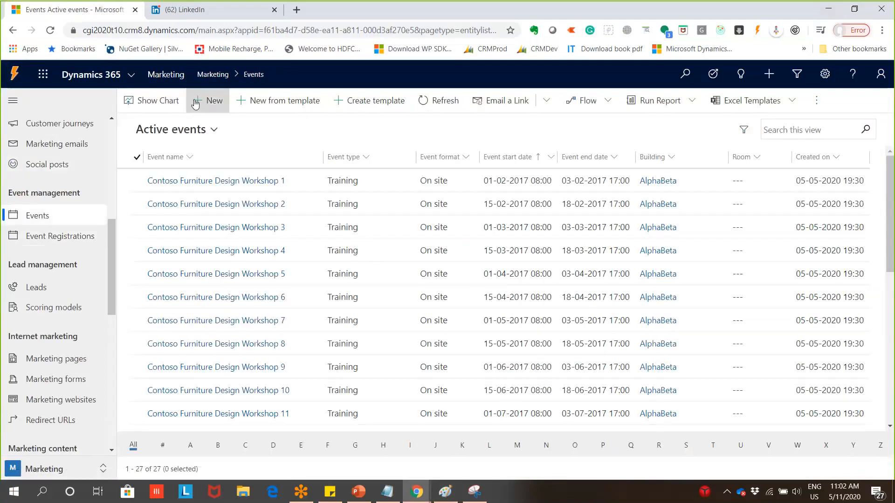
left_click(195, 103)
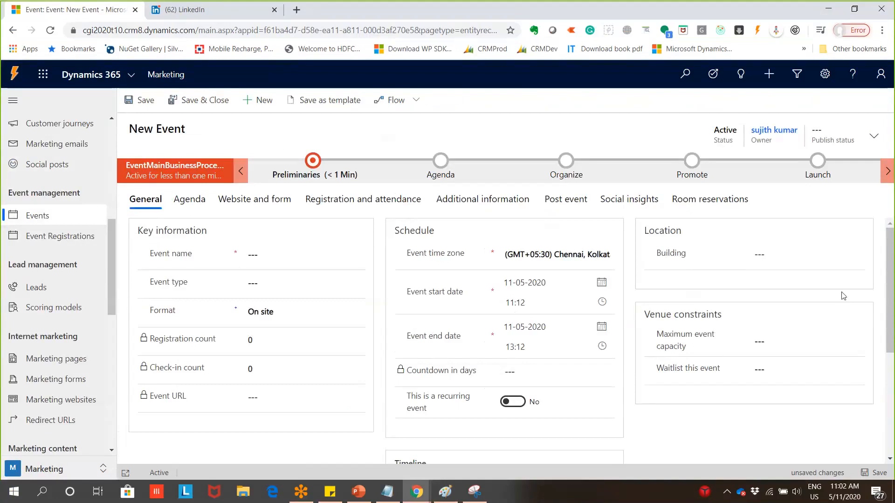
left_click(867, 294)
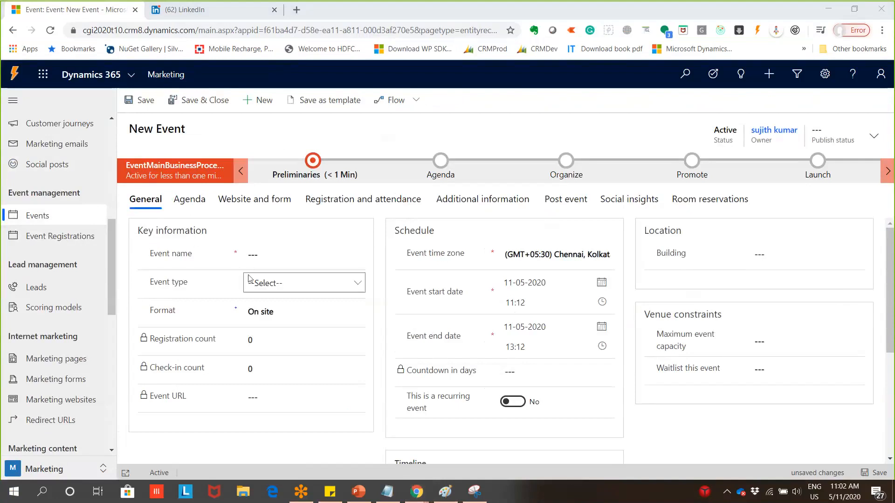
left_click(258, 255)
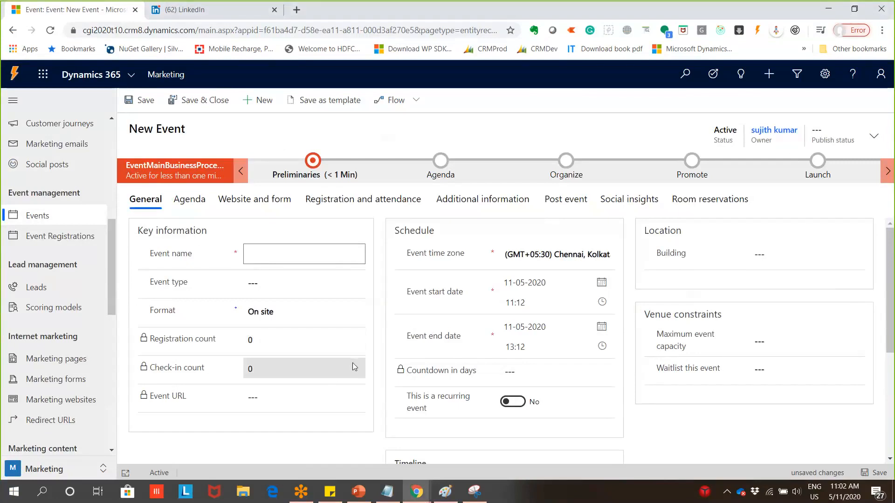
type("E1")
left_click(303, 284)
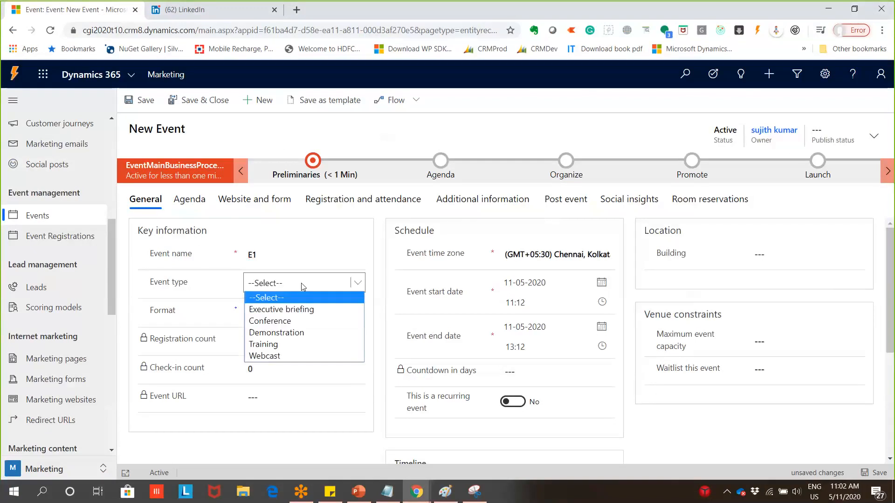
Set the event type to Conference, keeping the format On site
left_click(336, 320)
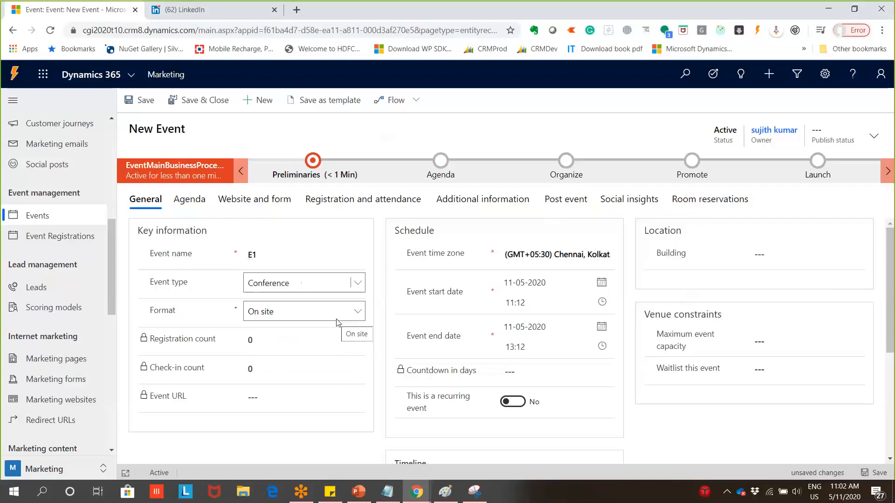
left_click(359, 315)
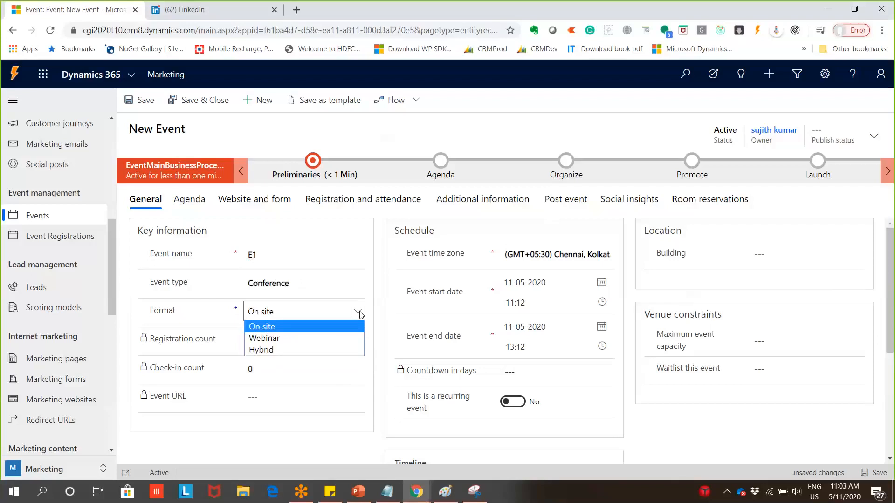
left_click(337, 330)
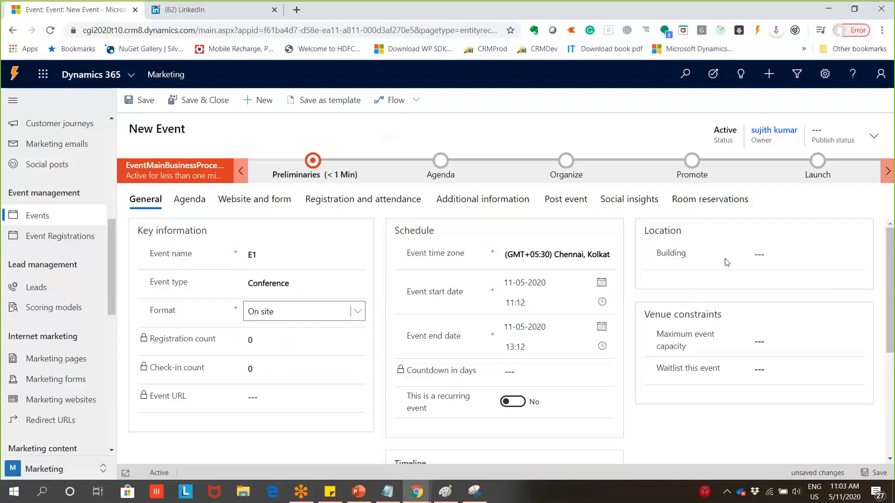
left_click(766, 253)
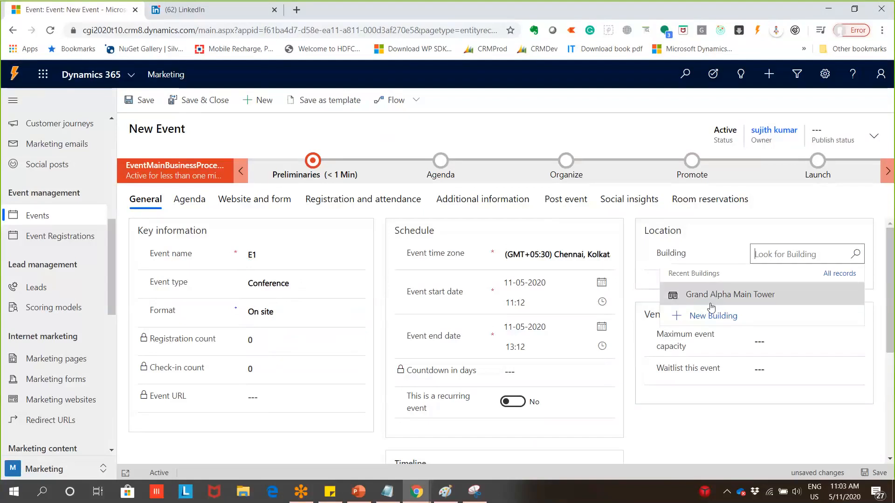
Try the Webinar format and its configuration lookup, then switch the format to Hybrid
left_click(350, 313)
left_click(345, 338)
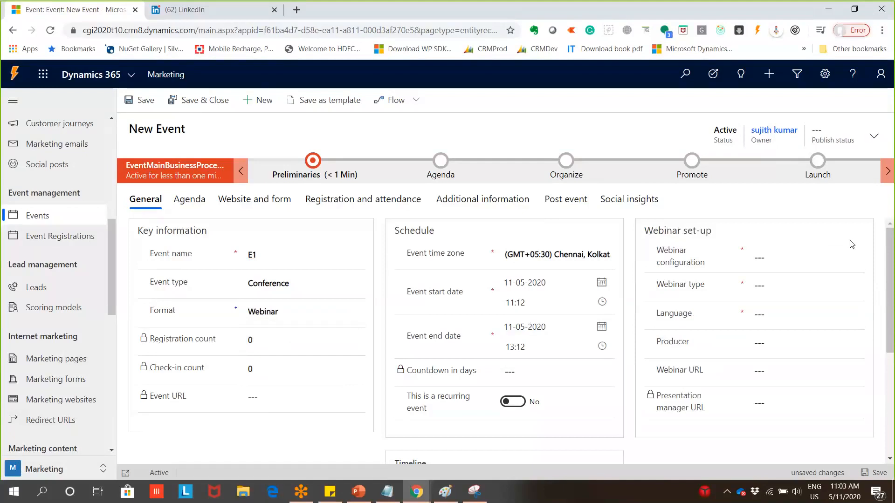
left_click(825, 256)
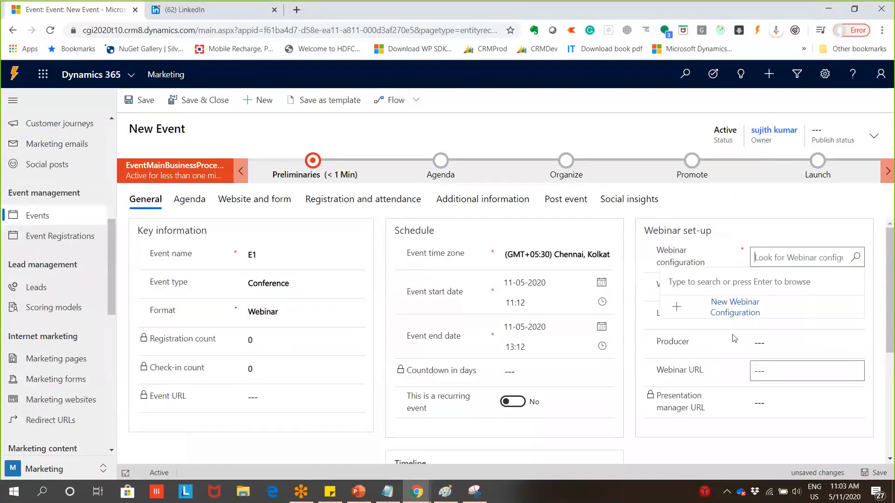
left_click(767, 227)
left_click(314, 315)
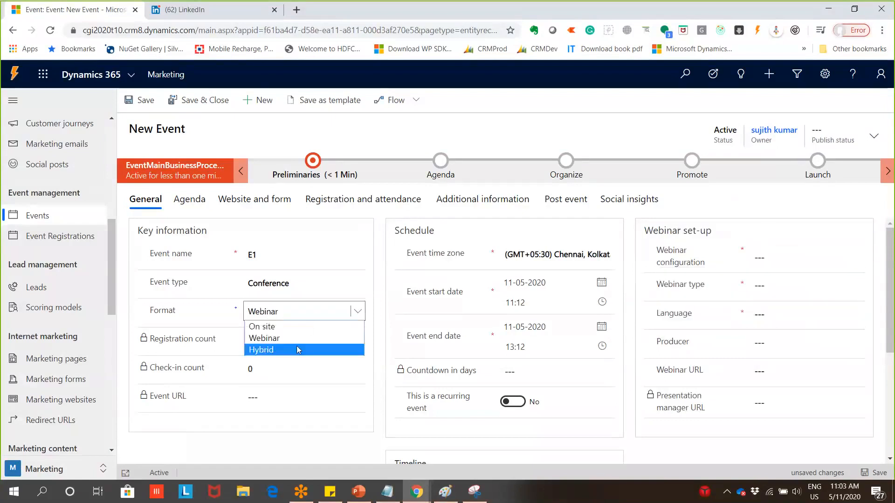
left_click(298, 350)
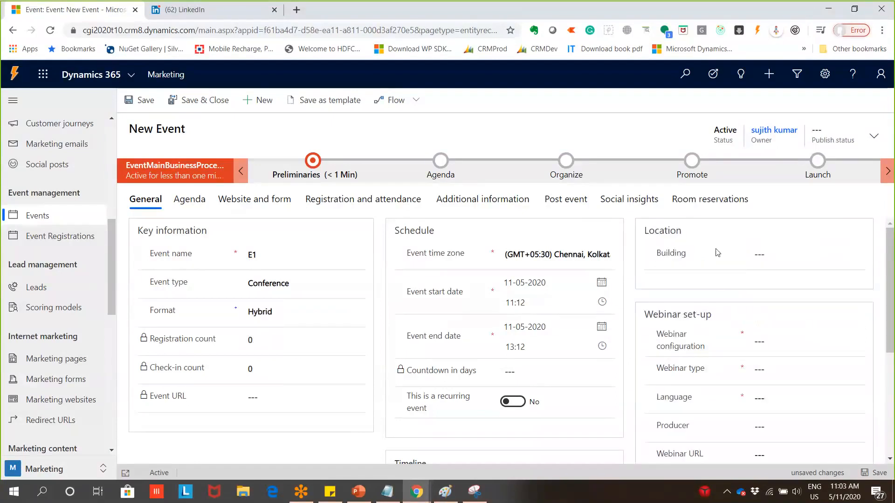
Highlight the Webinar set-up and Location headings, then return the format to On site
left_click_drag(715, 317, 644, 319)
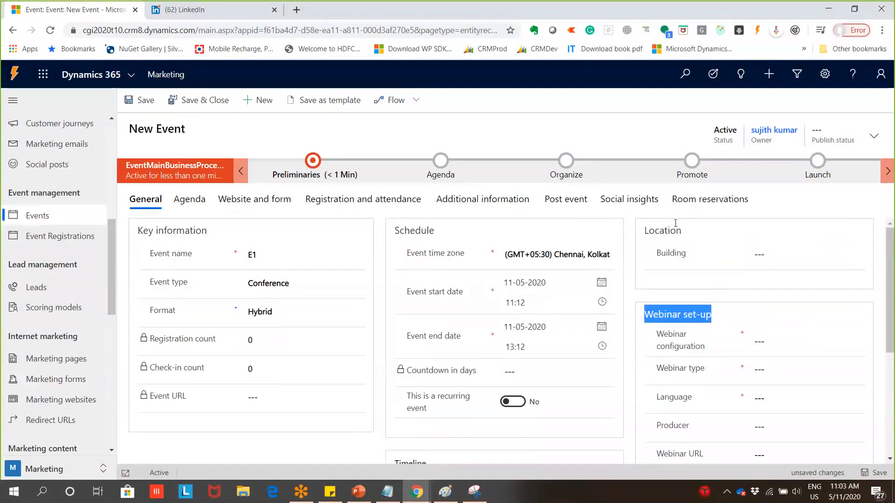
left_click_drag(685, 231, 637, 236)
triple_click(703, 314)
scroll(723, 325, "down", 3)
scroll(283, 332, "up", 3)
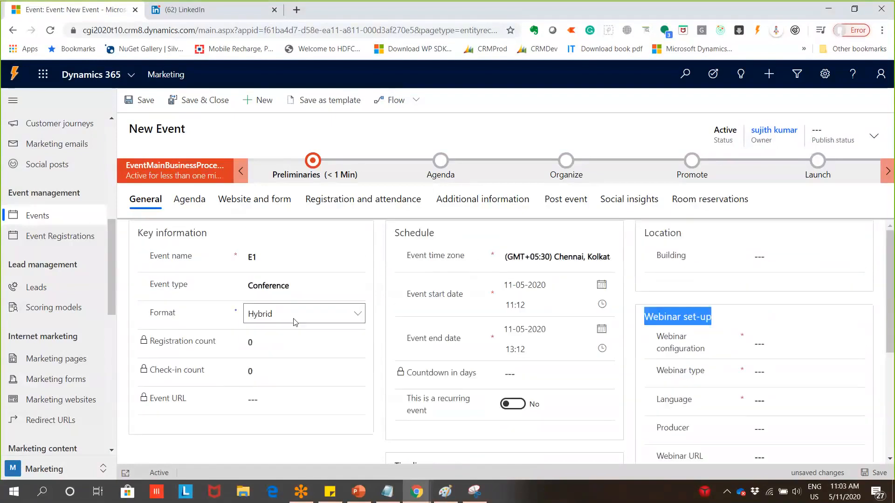
left_click(303, 314)
left_click(261, 329)
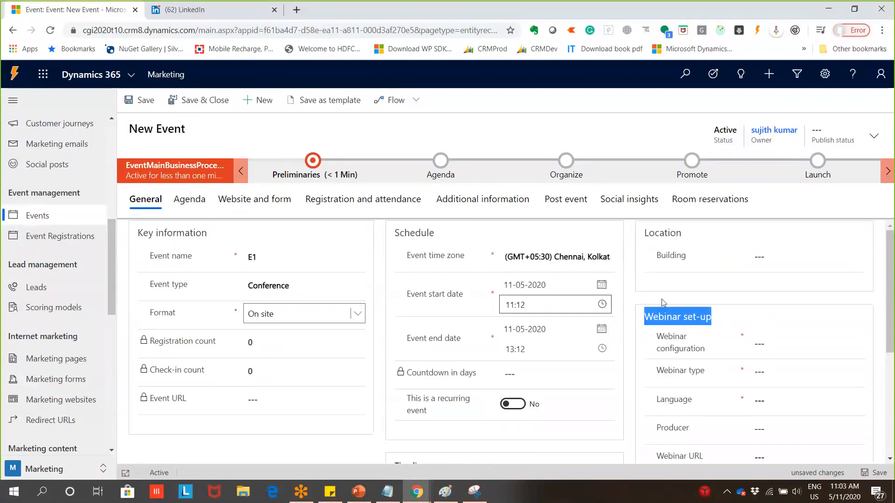
Choose Magpie 13 from the Buildings list and leave the Room field empty
left_click(855, 258)
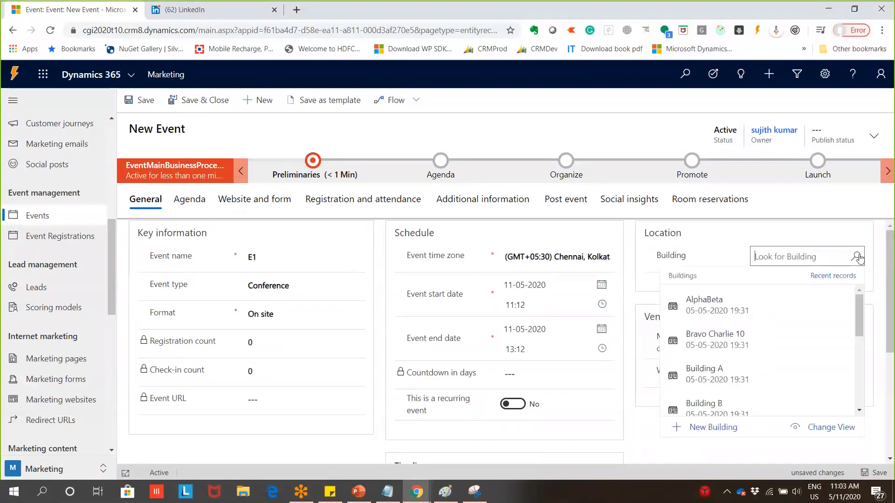
scroll(727, 364, "down", 4)
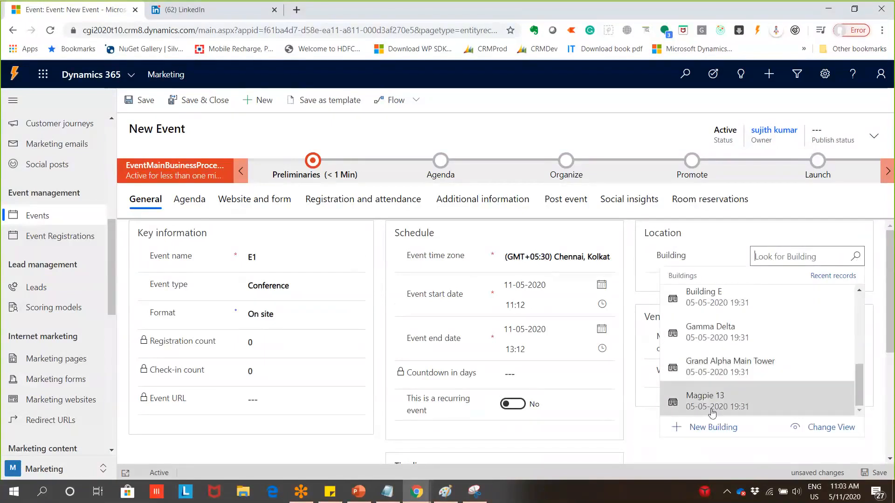
left_click(712, 408)
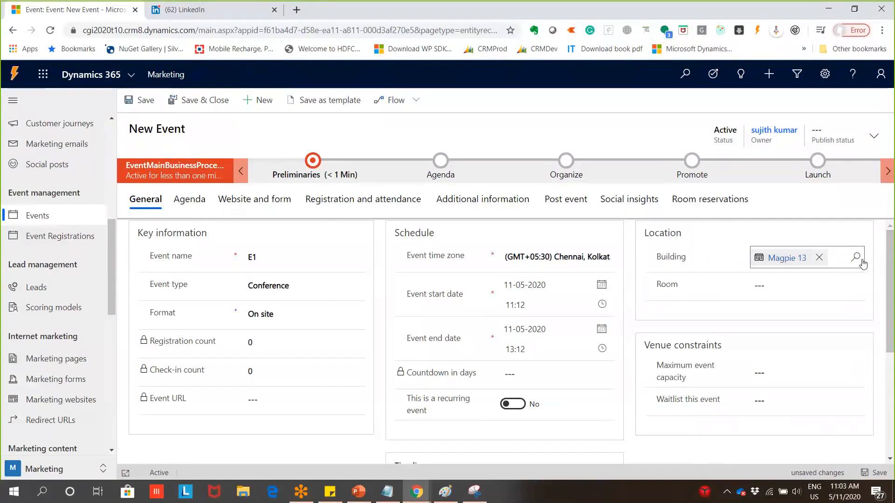
left_click(847, 280)
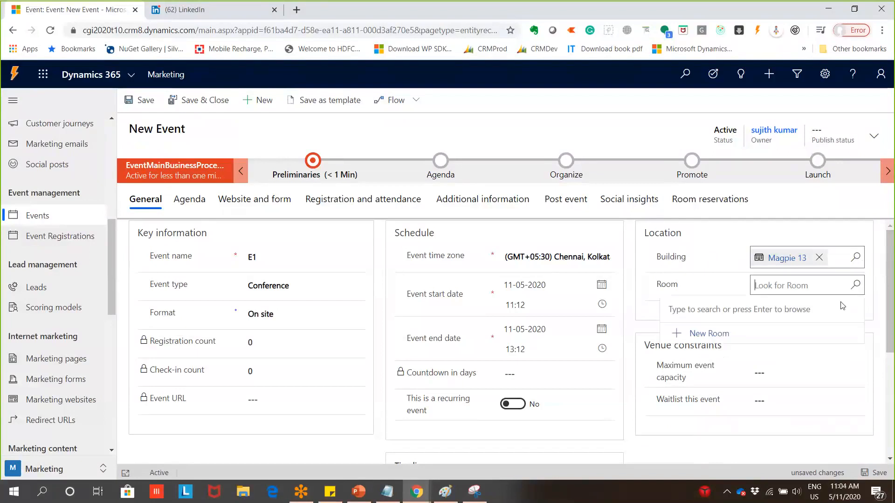
left_click(709, 269)
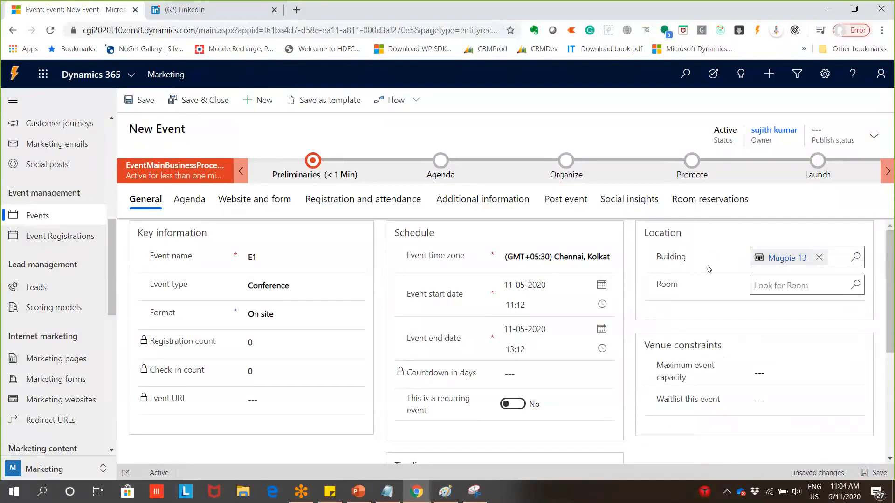
left_click(774, 235)
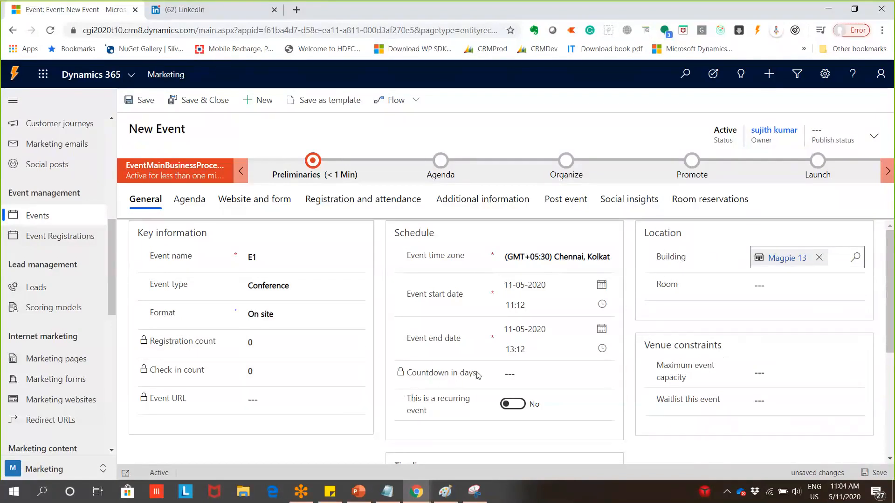
Pick 22 May 2020 as the start date and 31 May 2020 as the end date
left_click(601, 285)
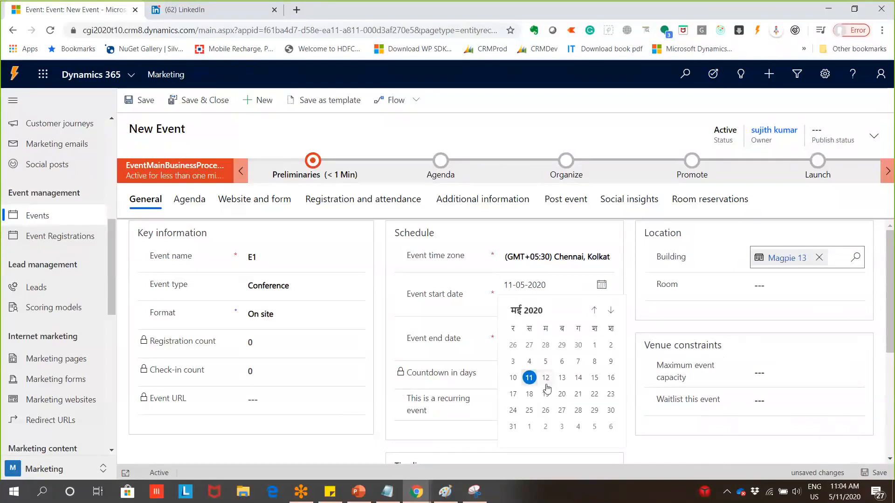
left_click(594, 395)
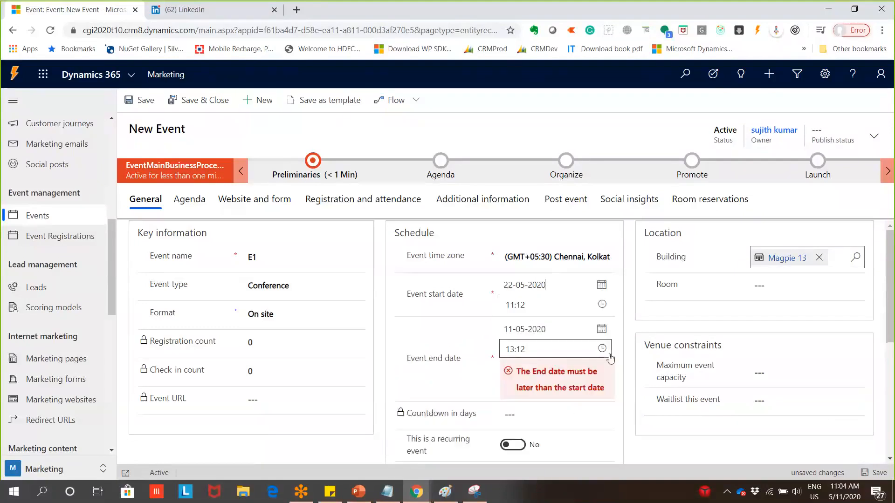
left_click(602, 329)
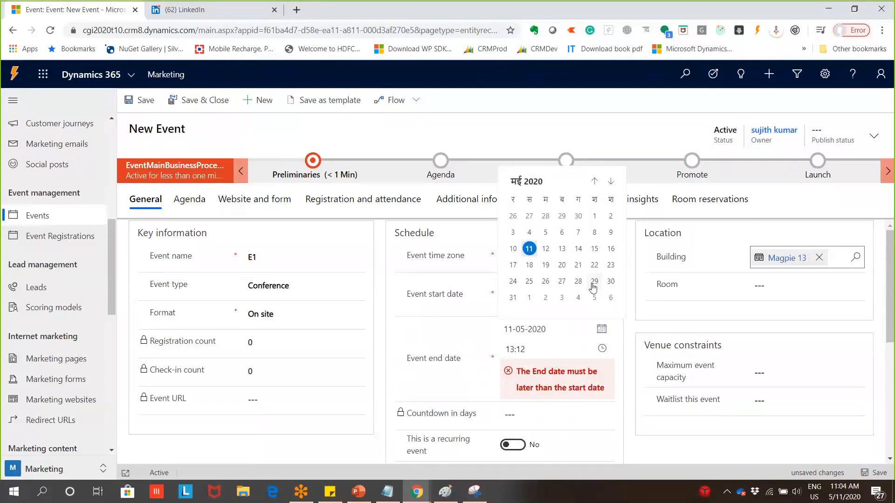
left_click(513, 297)
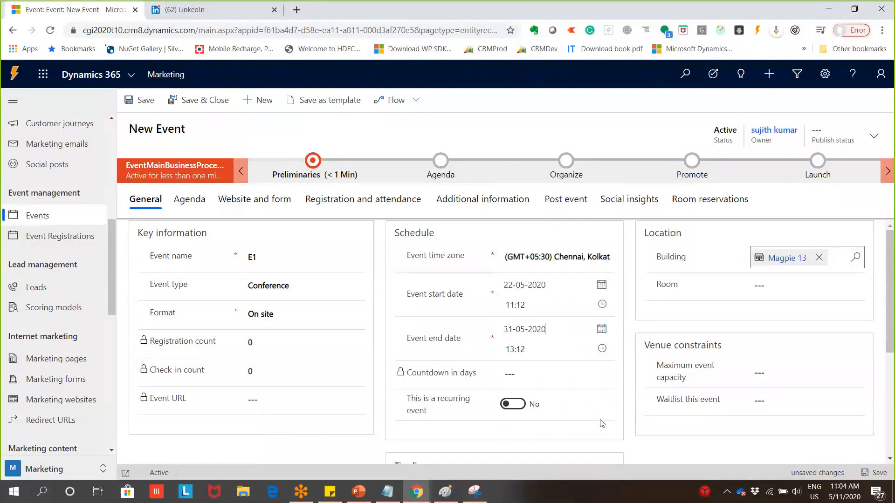
scroll(560, 372, "down", 3)
scroll(563, 374, "up", 1)
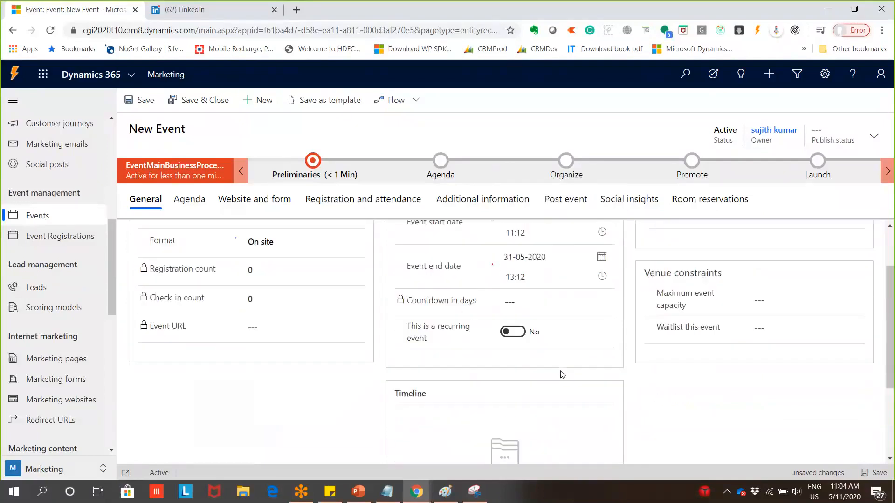
scroll(563, 374, "up", 2)
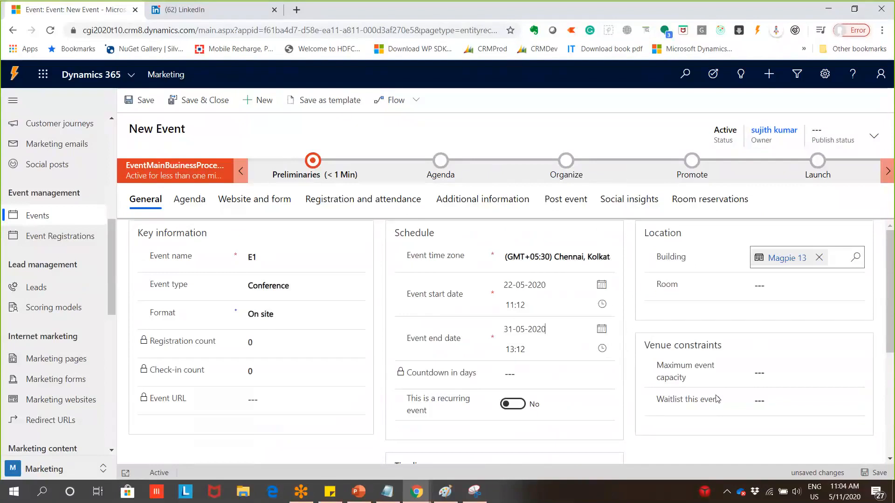
left_click(765, 371)
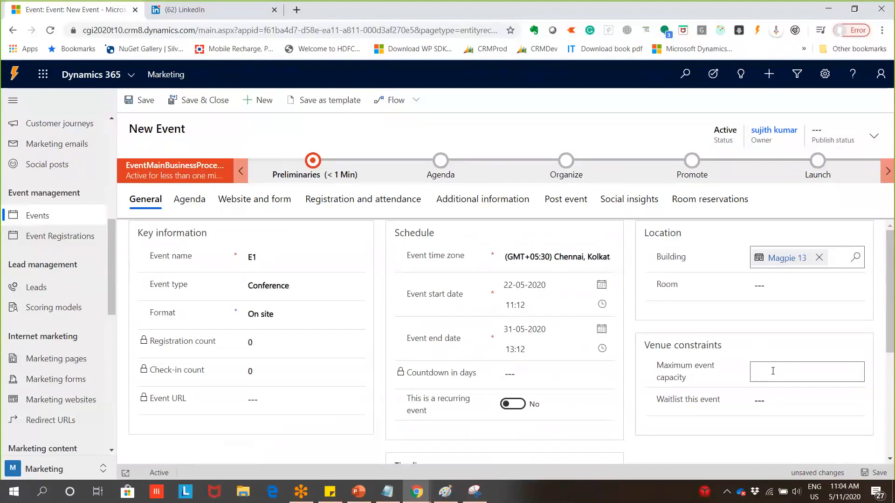
Enter 3 as the maximum event capacity and set Waitlist this event to Yes
type("3")
scroll(776, 384, "down", 1)
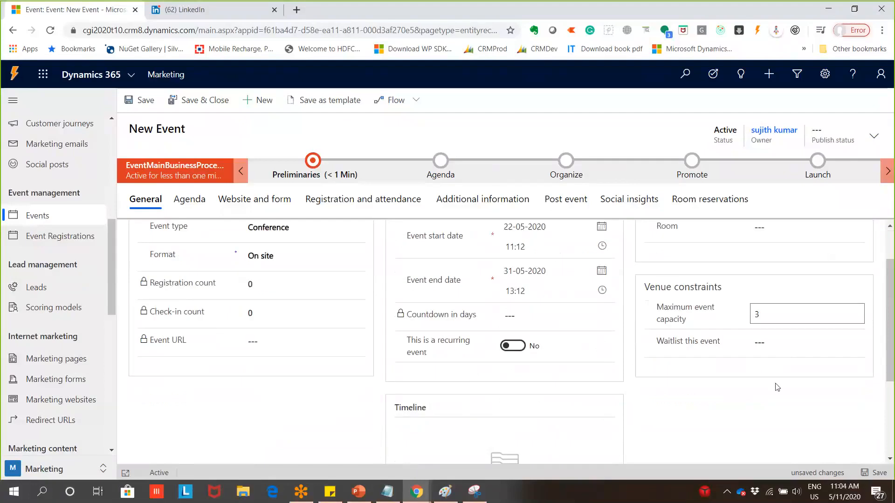
left_click(791, 354)
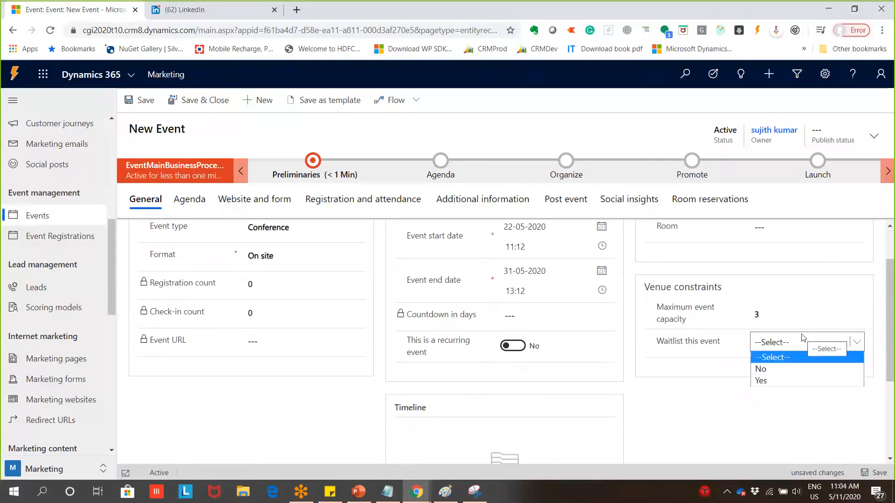
left_click(782, 369)
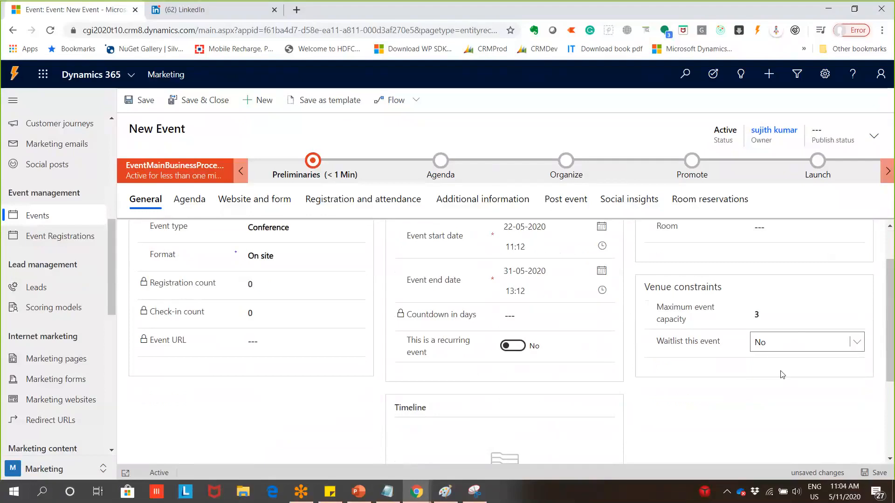
left_click(795, 348)
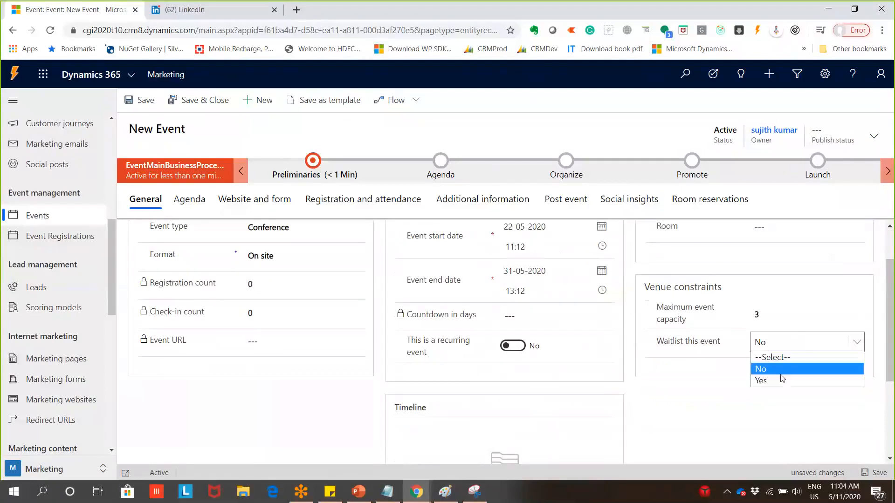
left_click(783, 377)
Select the Number of invitations per slot field, then go back to the Paint diagram
scroll(777, 389, "down", 3)
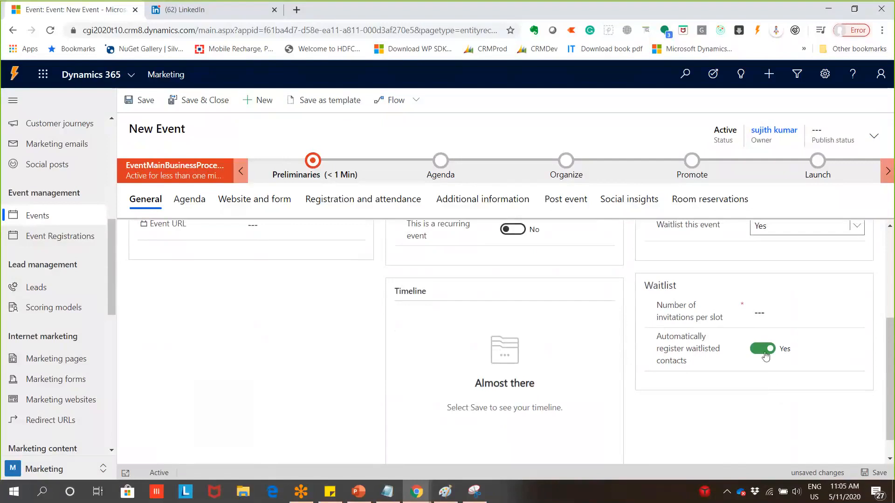
scroll(763, 359, "up", 1)
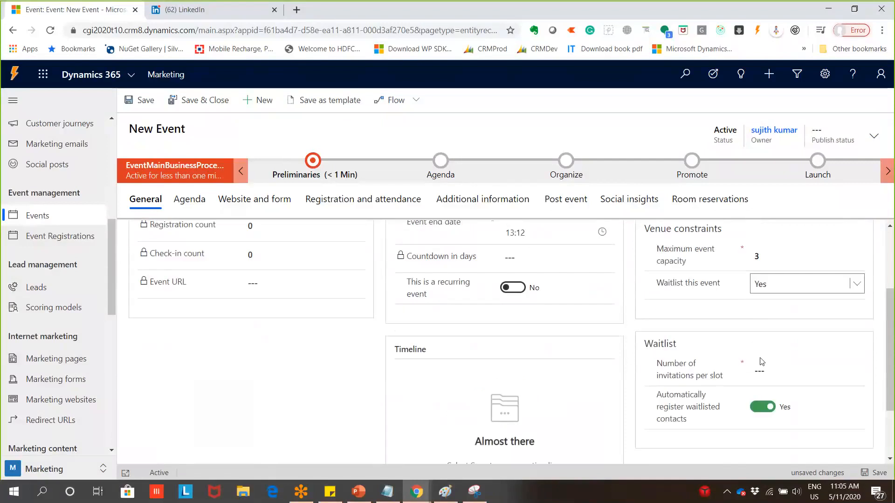
left_click(759, 366)
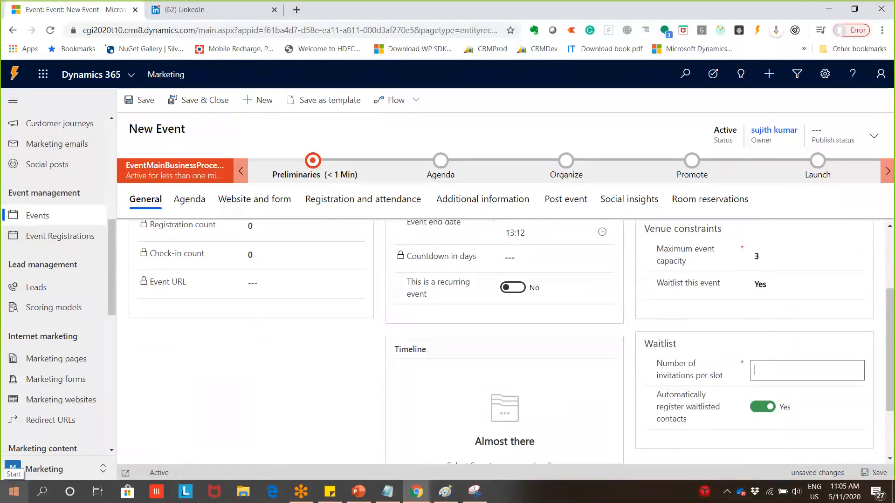
left_click(450, 492)
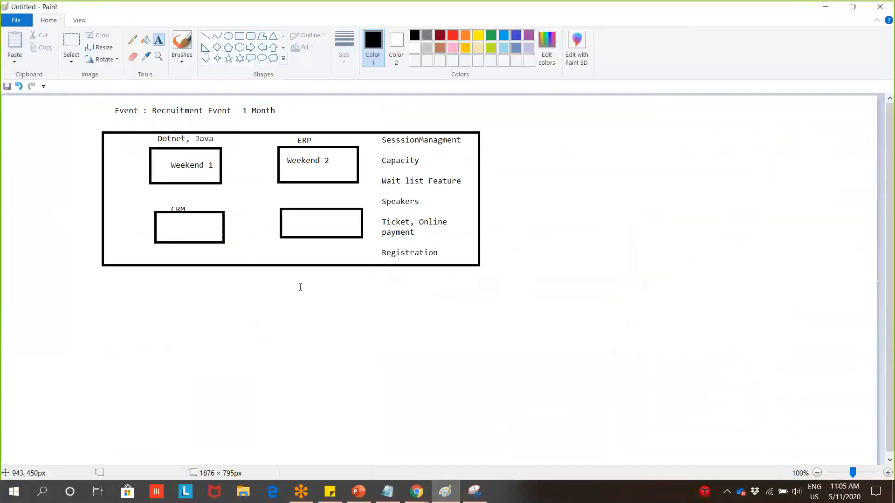
Draw three ovals in a row to the right of the event box
left_click(229, 36)
left_click_drag(517, 162, 574, 221)
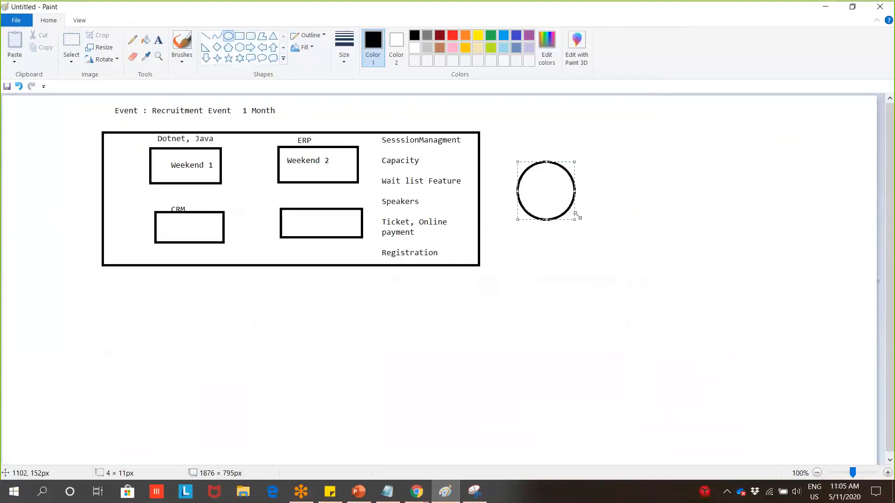
left_click_drag(607, 163, 679, 218)
mouse_move(706, 165)
left_mouse_down()
mouse_move(751, 216)
mouse_move(766, 213)
left_mouse_up()
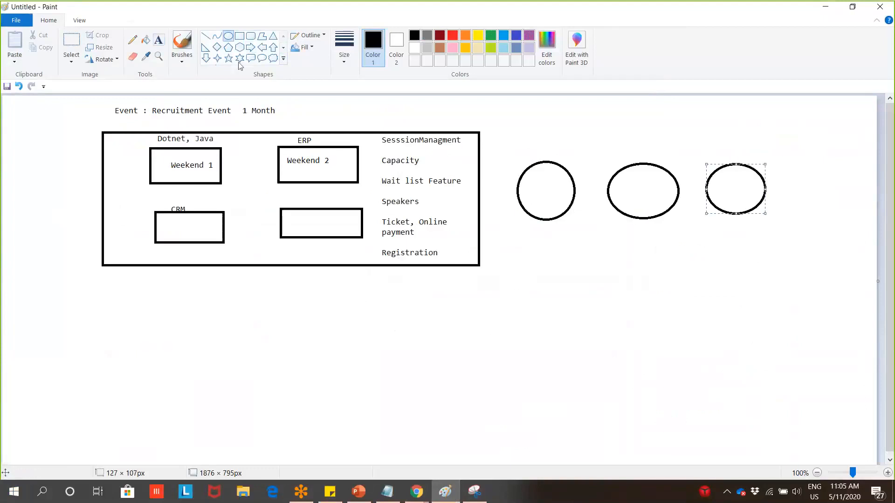
Label the three circles with C
left_click(158, 39)
left_click_drag(535, 184, 729, 198)
type("CC")
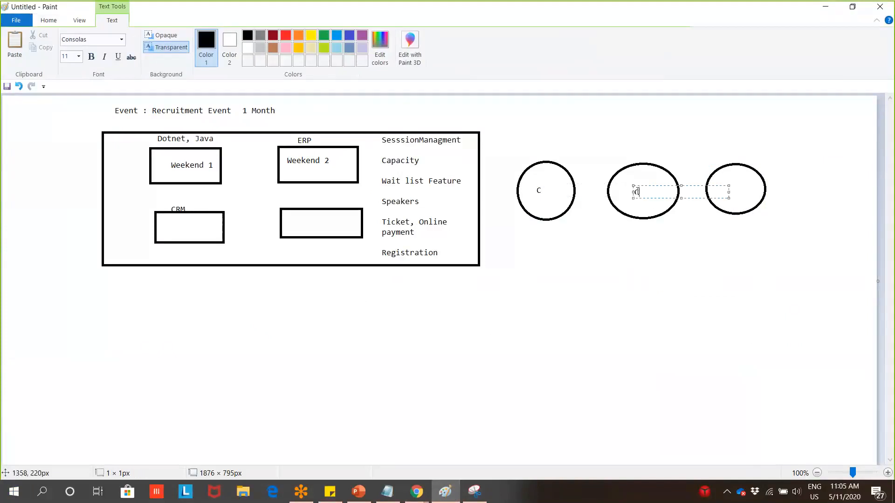
left_click(744, 181)
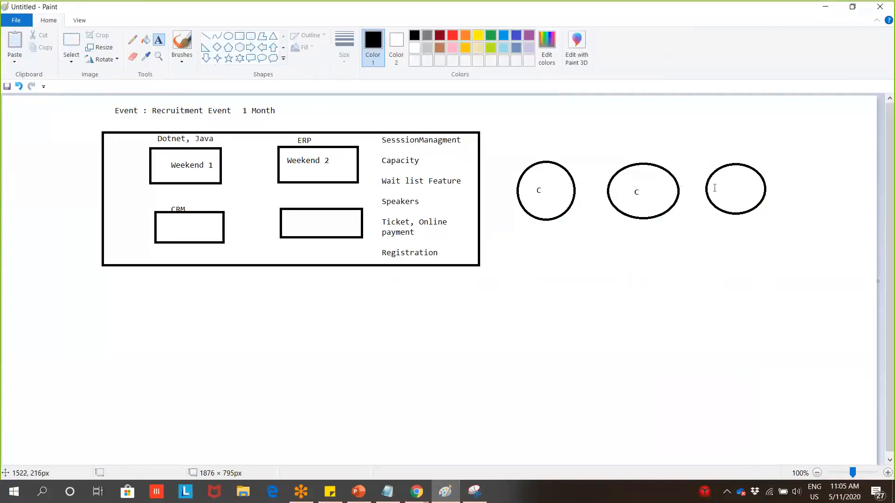
left_click_drag(716, 178, 812, 190)
type("C")
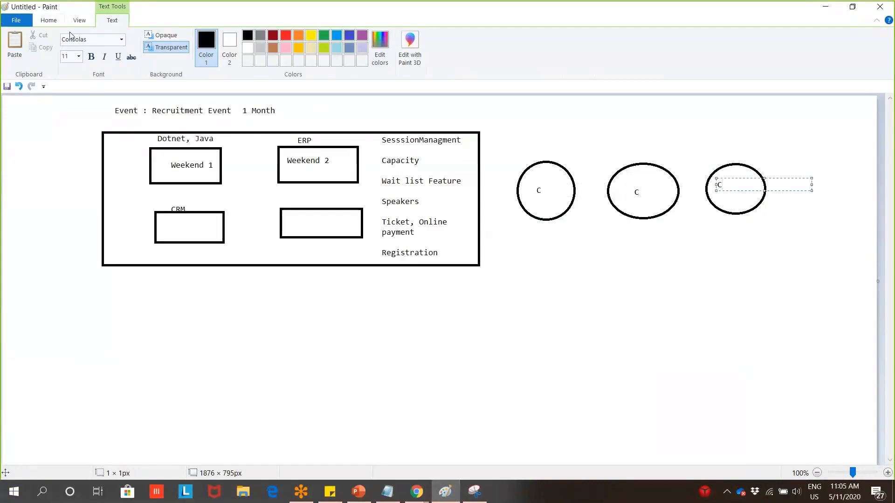
left_click(50, 21)
Draw two dark red ovals below the C circles
left_click(229, 37)
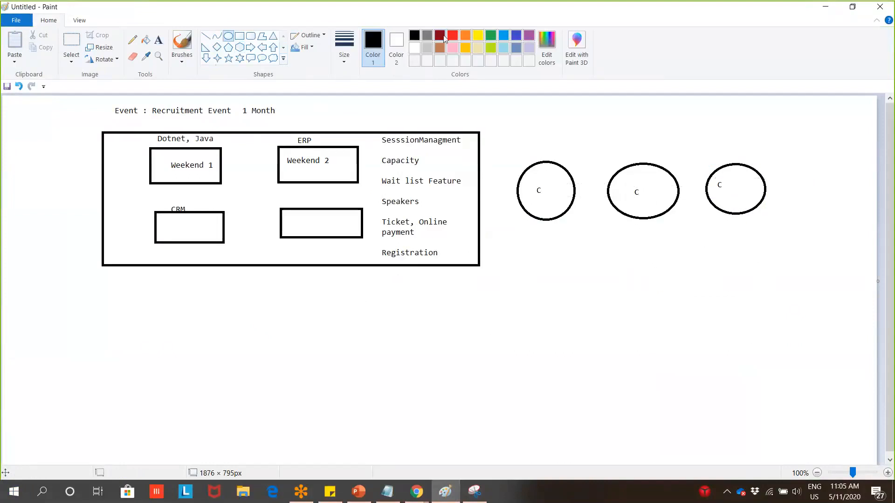
left_click(443, 38)
left_click_drag(526, 325, 596, 387)
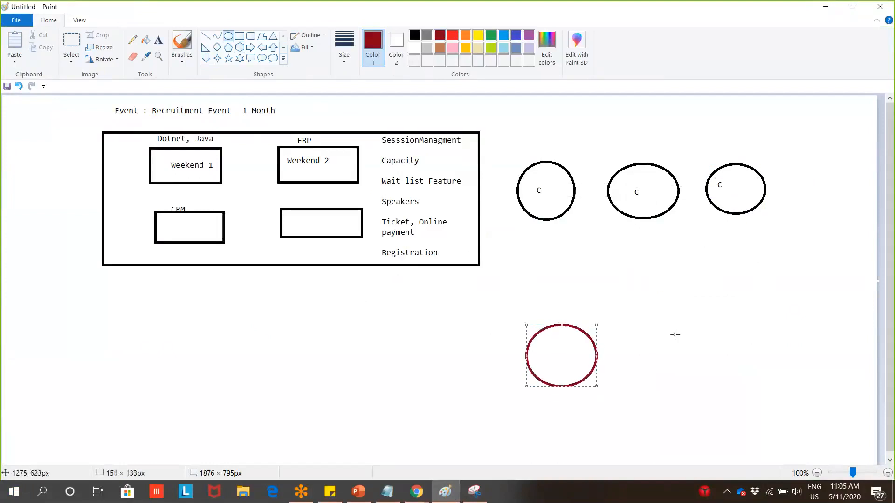
left_click_drag(651, 330, 684, 360)
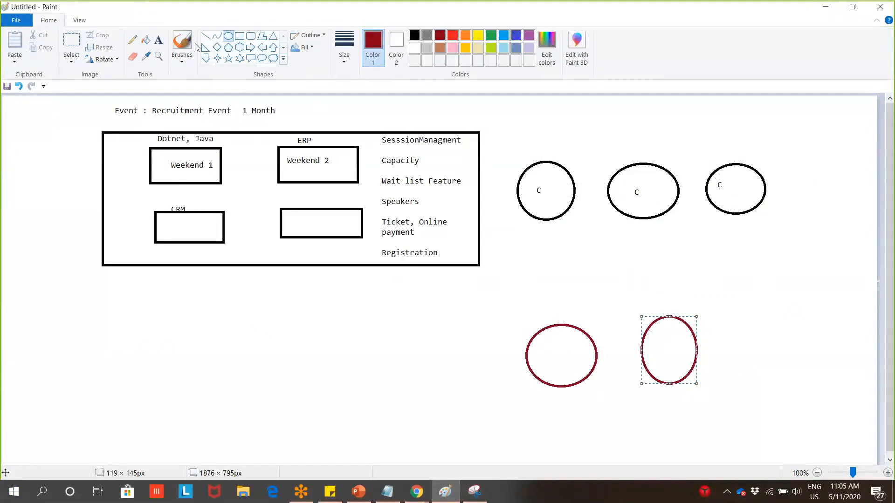
Write W inside each of the two dark red ovals
left_click(159, 40)
left_click_drag(546, 344, 642, 355)
type("W")
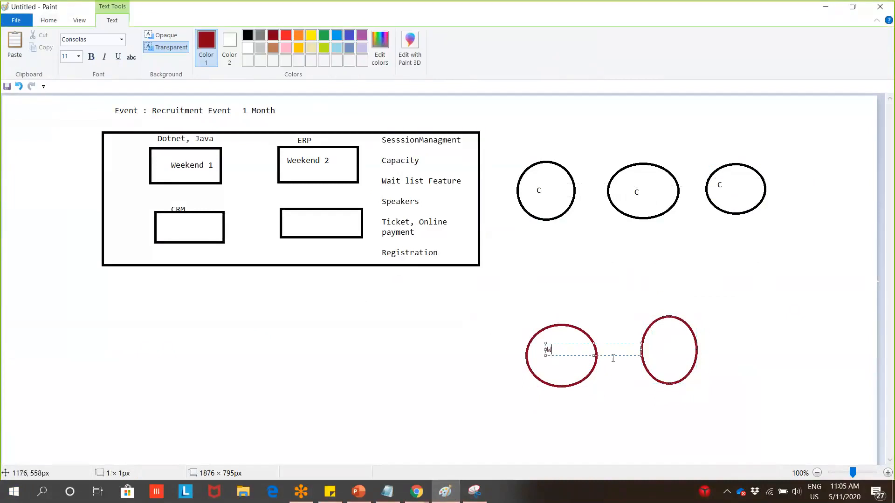
left_click(668, 348)
left_click(661, 341)
type("W")
left_click(731, 248)
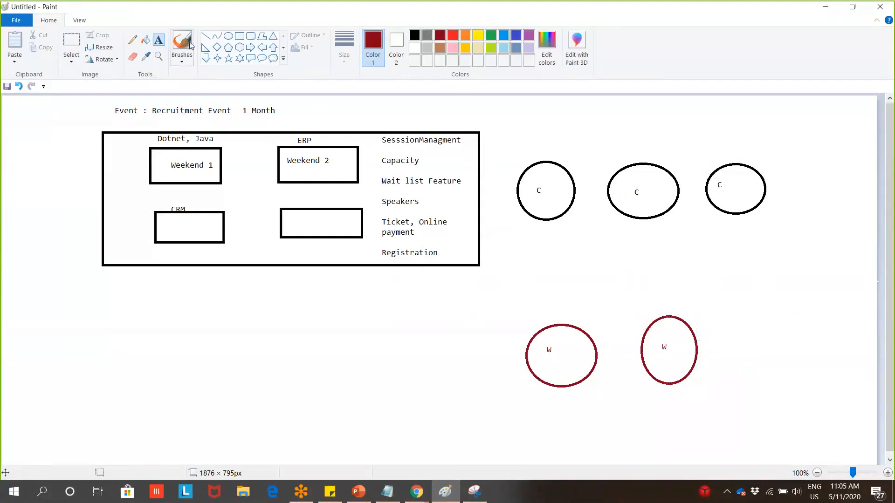
left_click(205, 36)
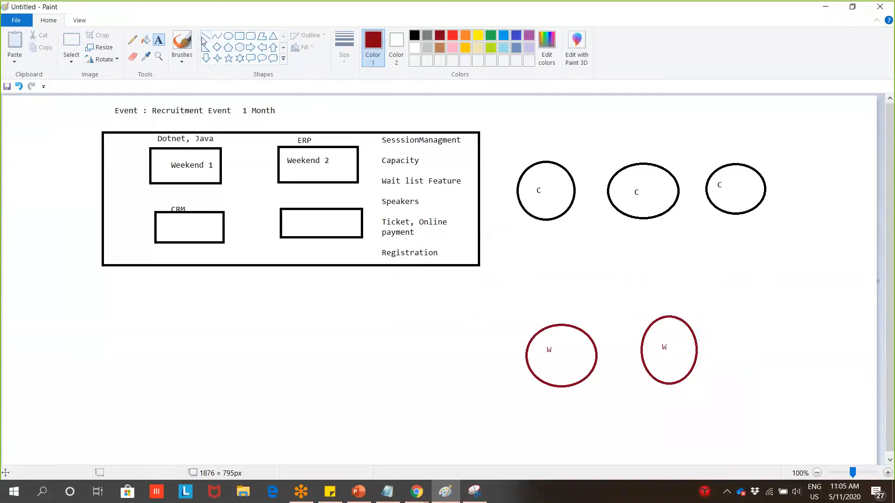
Cross out the first C circle with a green X
left_click(491, 35)
left_click_drag(523, 159, 574, 214)
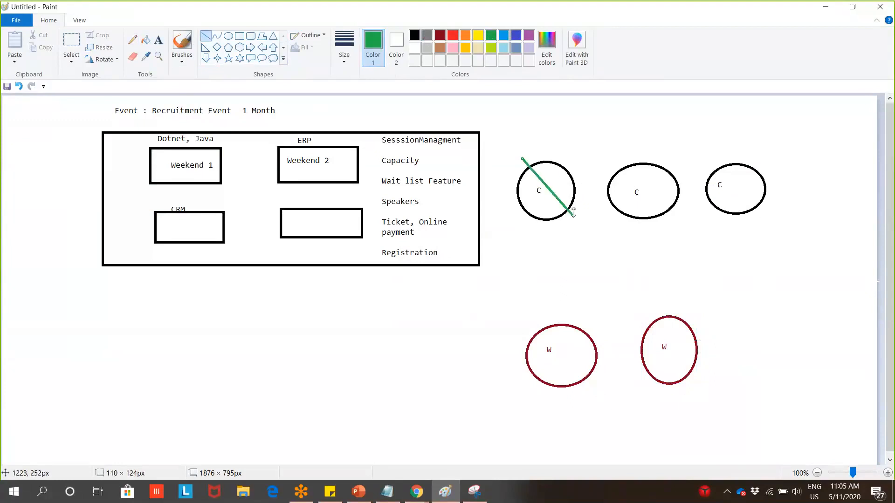
left_click_drag(578, 160, 527, 222)
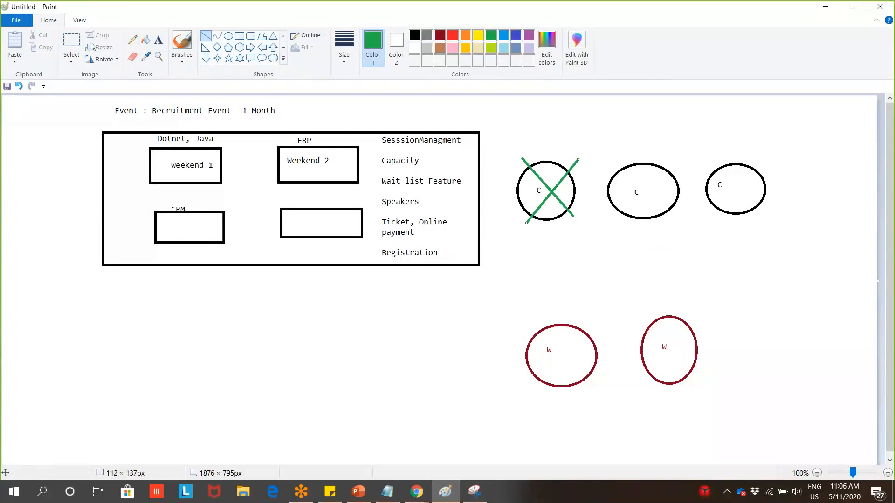
left_click(72, 42)
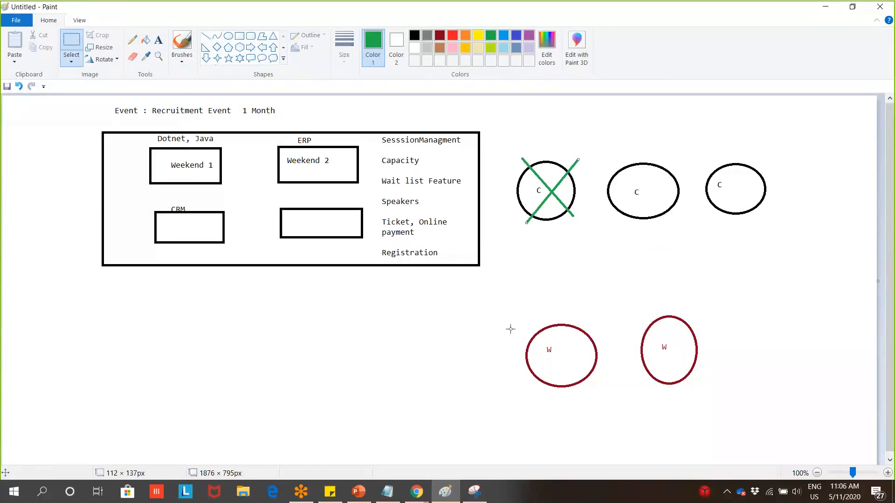
left_click_drag(506, 299, 715, 418)
left_click(782, 311)
Label both W ovals 'Inv' and draw a line linking the left W oval to the crossed-out C circle
left_click(158, 40)
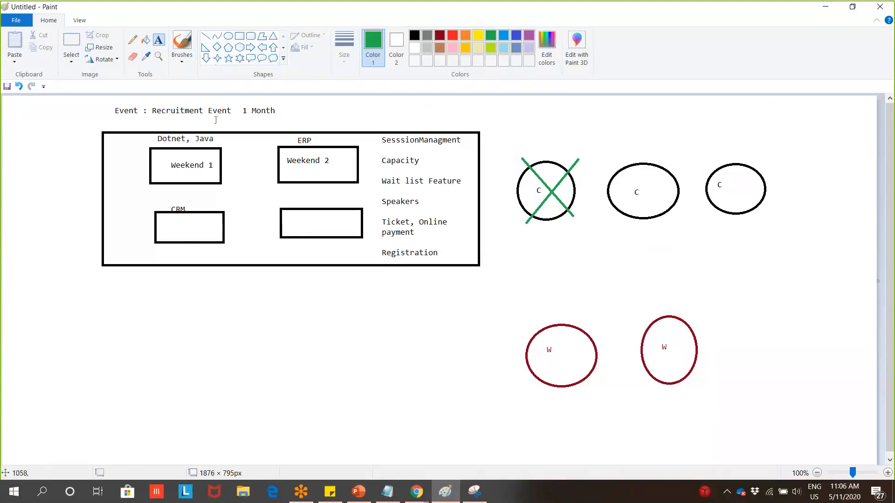
left_click(544, 308)
type("v")
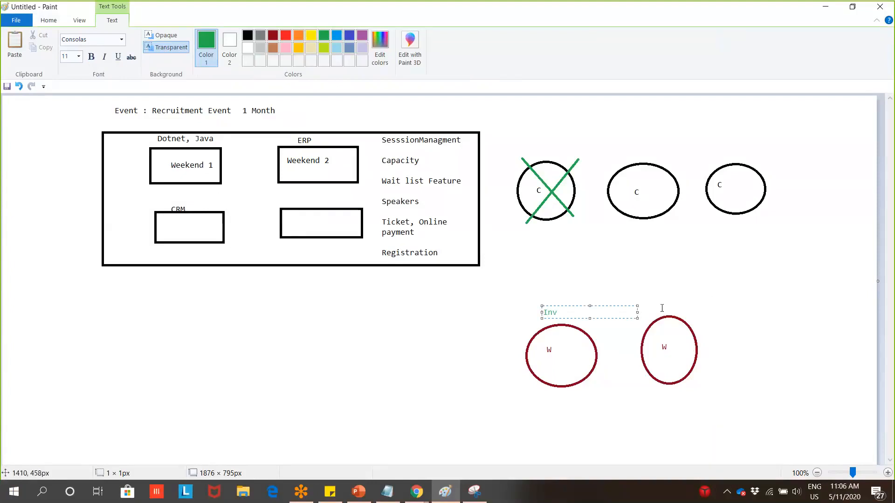
left_click(662, 311)
left_click(662, 312)
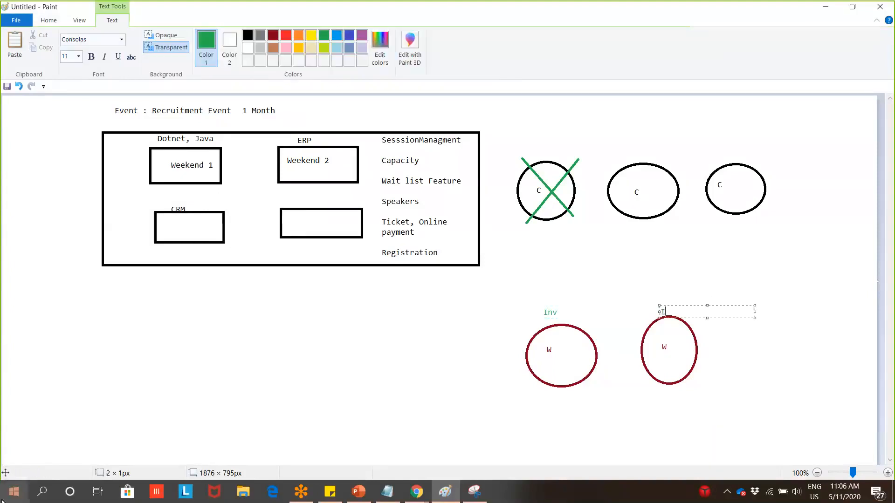
type("Inv")
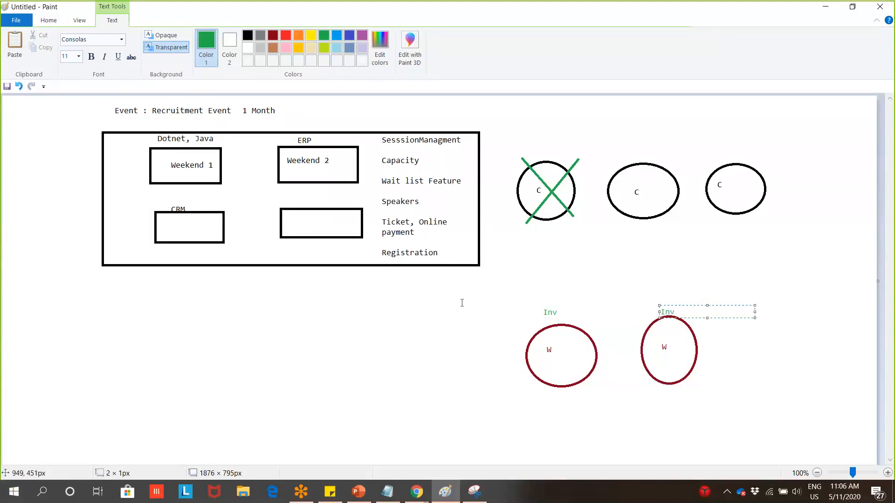
left_click(578, 242)
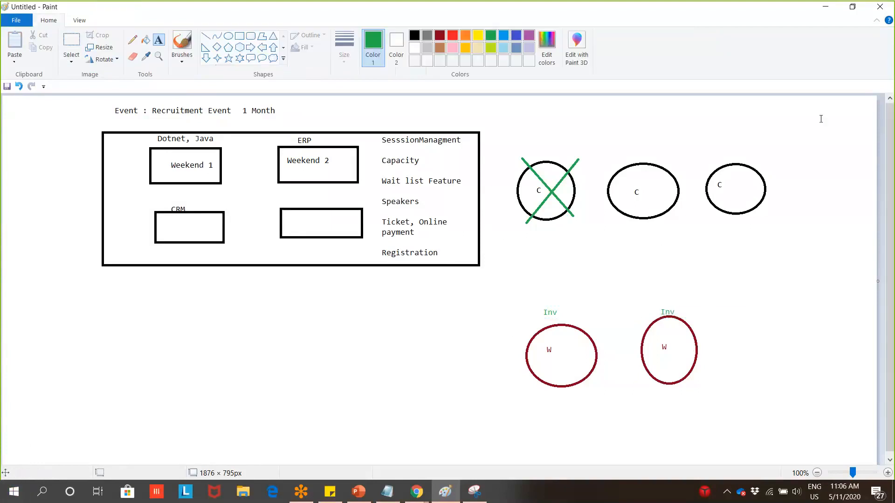
left_click(205, 36)
mouse_move(559, 366)
left_mouse_down()
mouse_move(573, 278)
mouse_move(545, 201)
mouse_move(550, 217)
left_mouse_up()
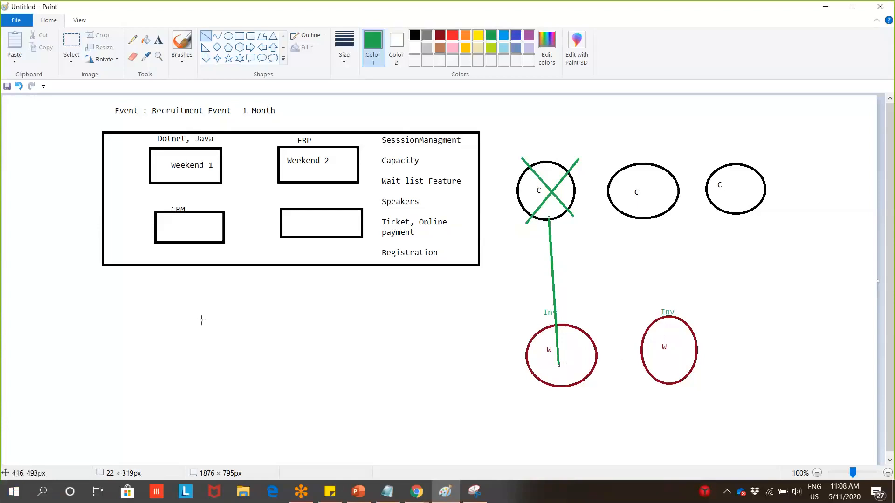
Back on the New Event form, enter 5 in the Waitlist's Number of invitations per slot field
key("alt+Tab")
scroll(779, 306, "down", 1)
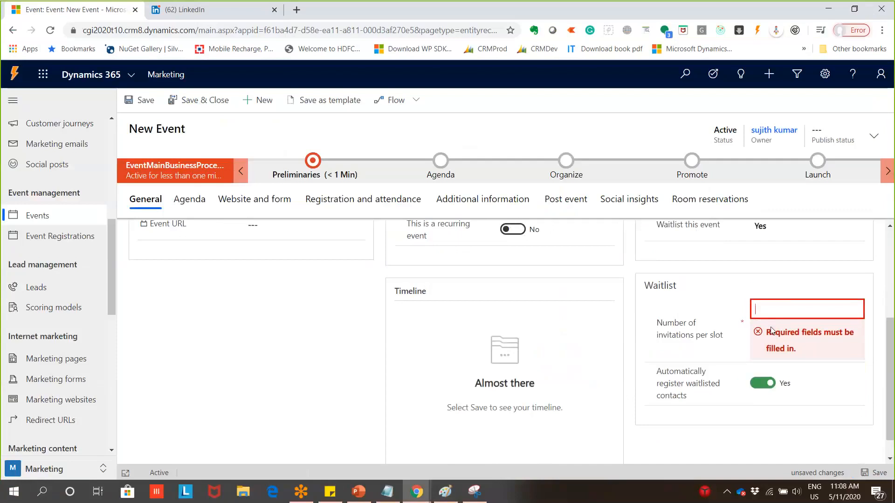
scroll(737, 368, "up", 2)
scroll(665, 403, "down", 2)
scroll(744, 343, "up", 2)
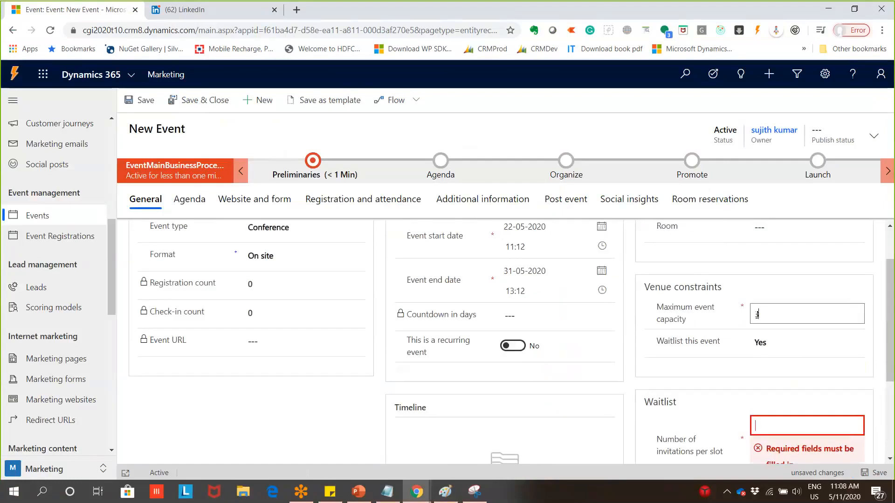
double_click(758, 315)
scroll(759, 367, "down", 1)
left_click(759, 367)
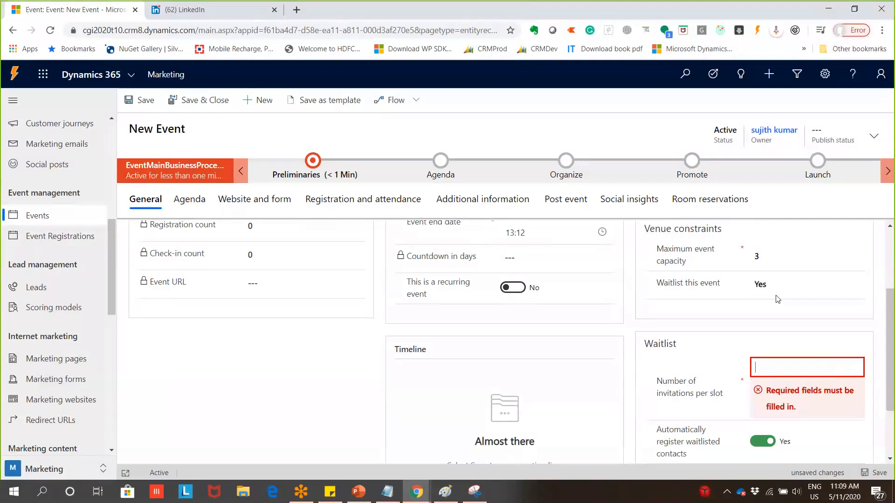
type("5")
key("BackSpace")
type("5")
Switch 'Automatically register waitlisted contacts' to No
scroll(759, 404, "down", 2)
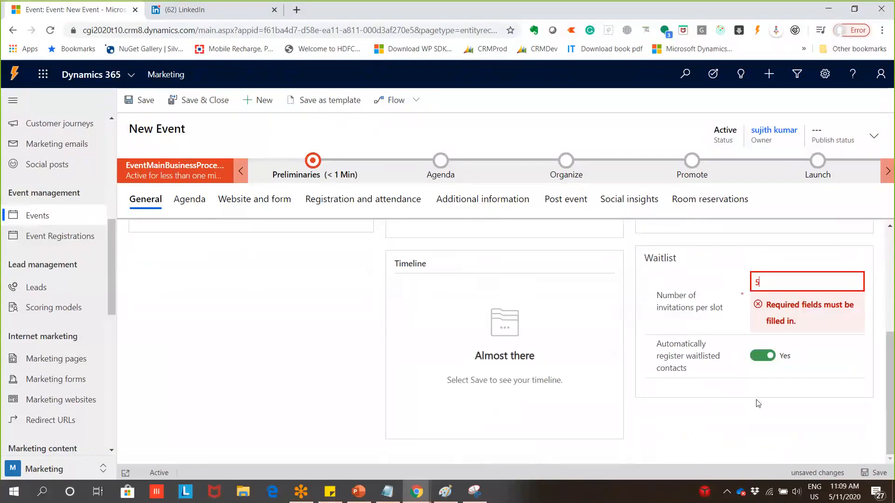
left_click(764, 356)
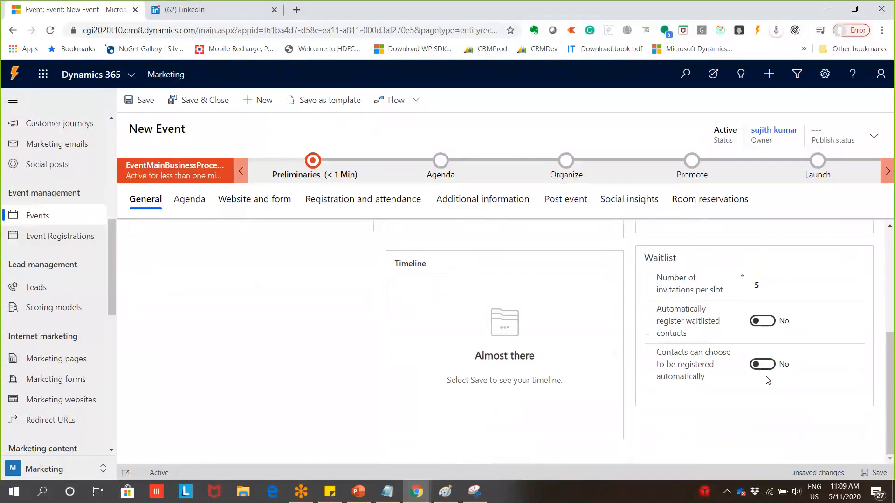
left_click(766, 291)
mouse_move(715, 332)
Try the 'Contacts can choose to be registered automatically' toggle and leave it at No
left_click(754, 366)
left_click(755, 368)
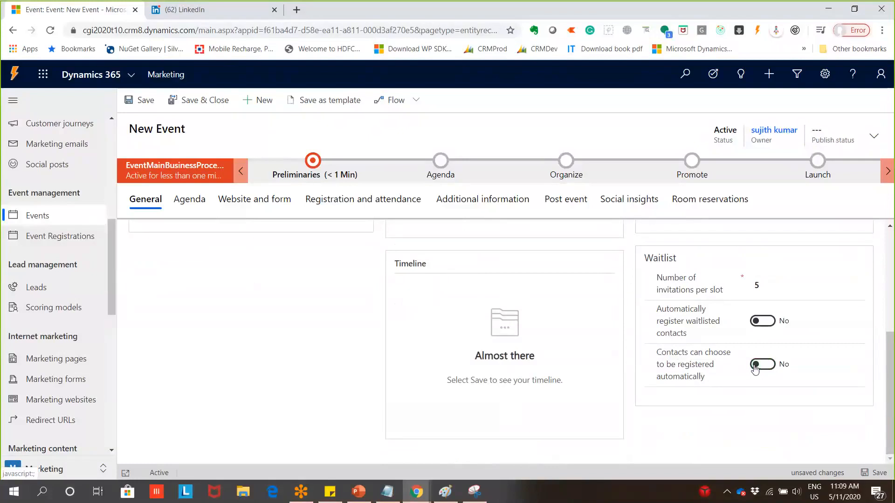
left_click(769, 368)
left_click(768, 365)
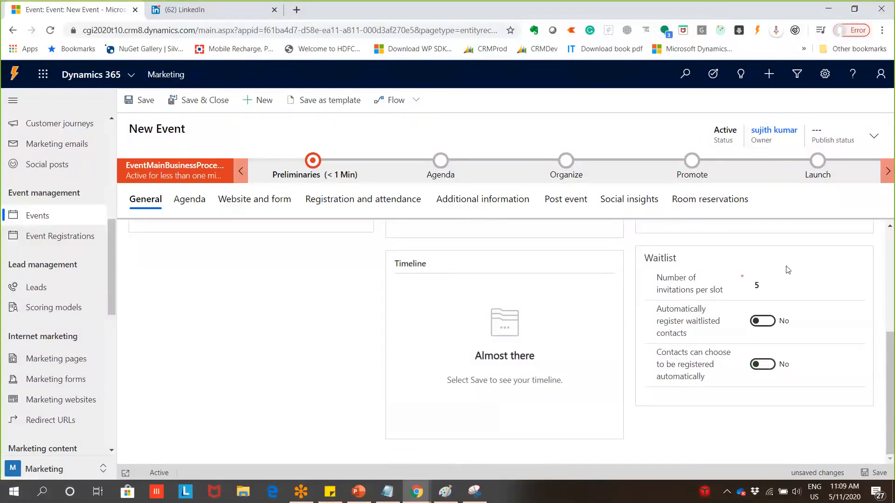
scroll(788, 270, "up", 3)
left_click(765, 287)
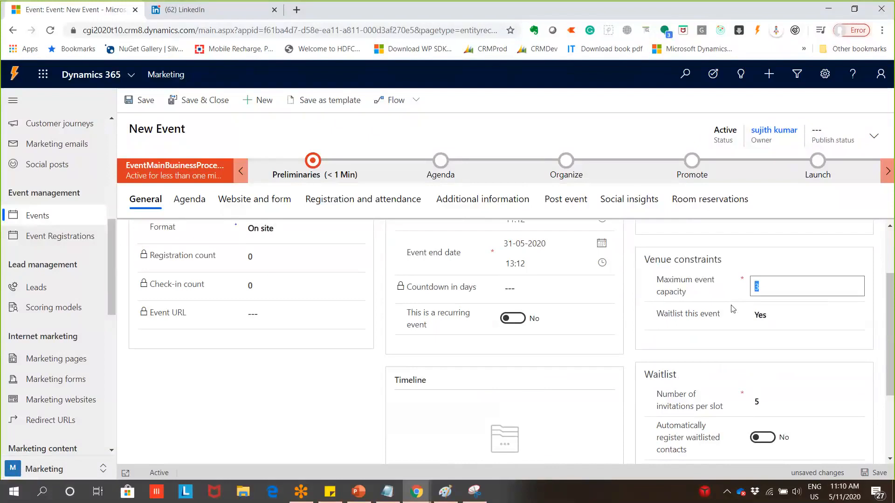
left_click(772, 403)
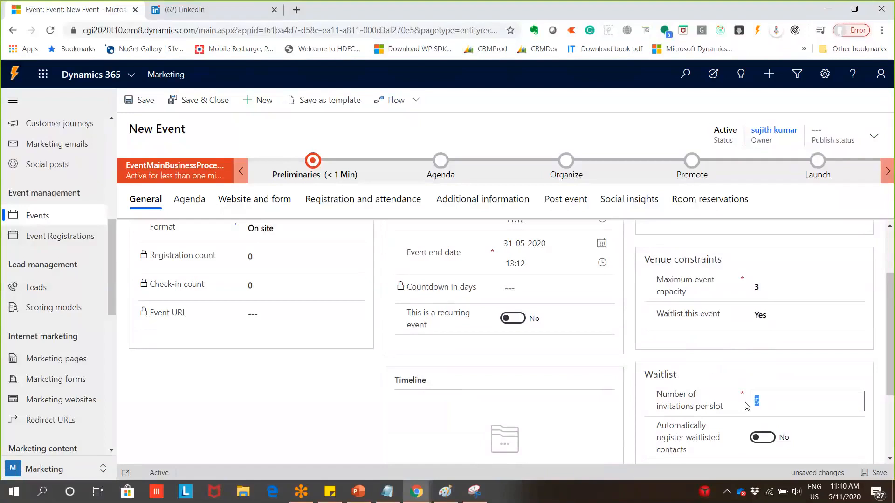
scroll(748, 406, "down", 3)
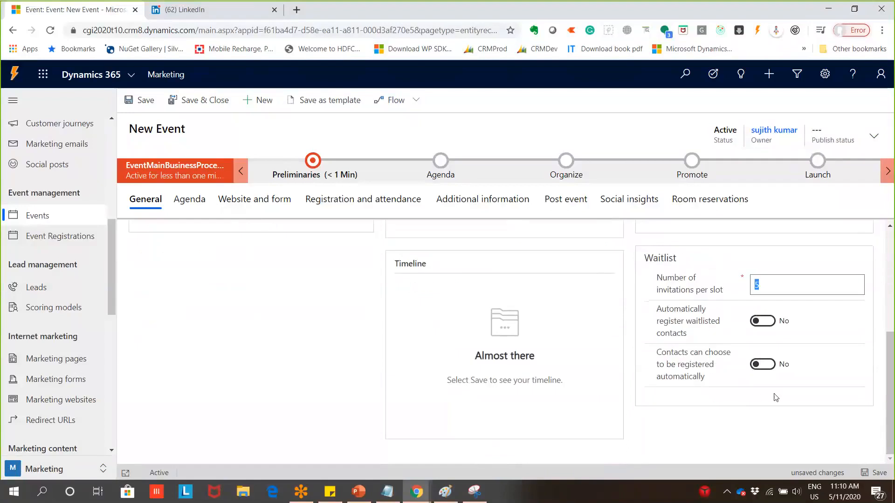
left_click(763, 369)
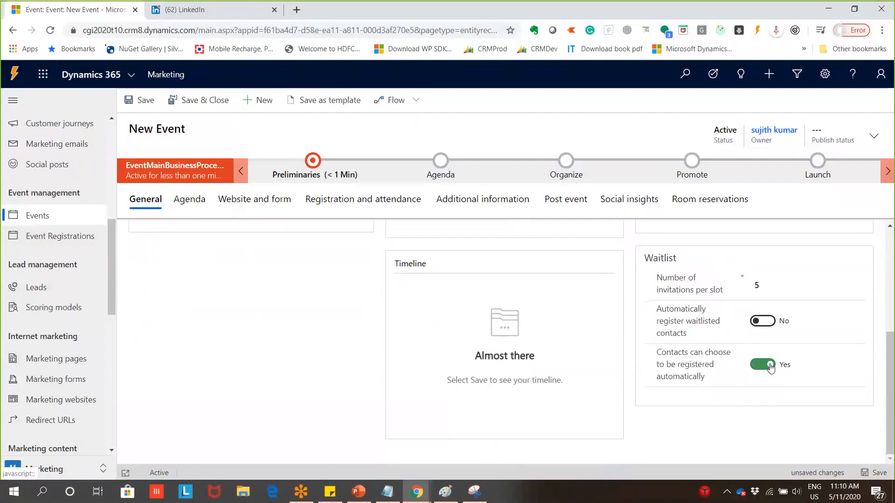
left_click(759, 367)
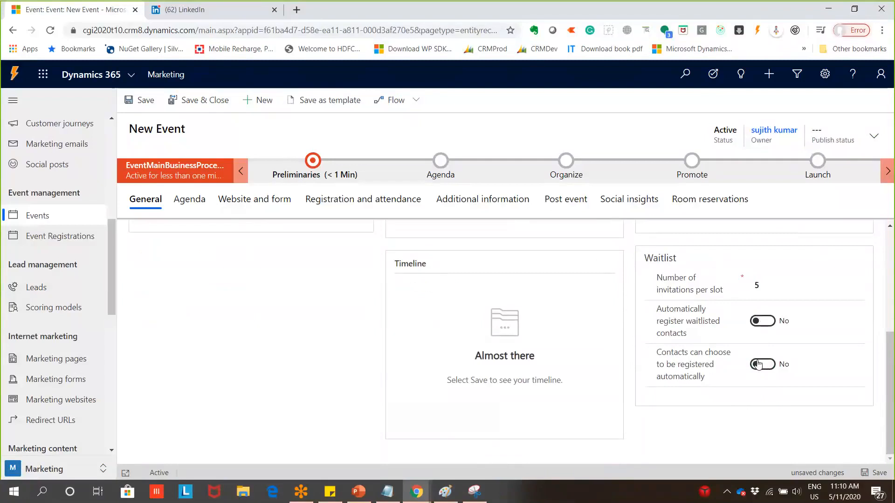
Set 'Automatically register waitlisted contacts' to Yes and change invitations per slot from 5 to 1
left_click(770, 326)
scroll(766, 345, "up", 2)
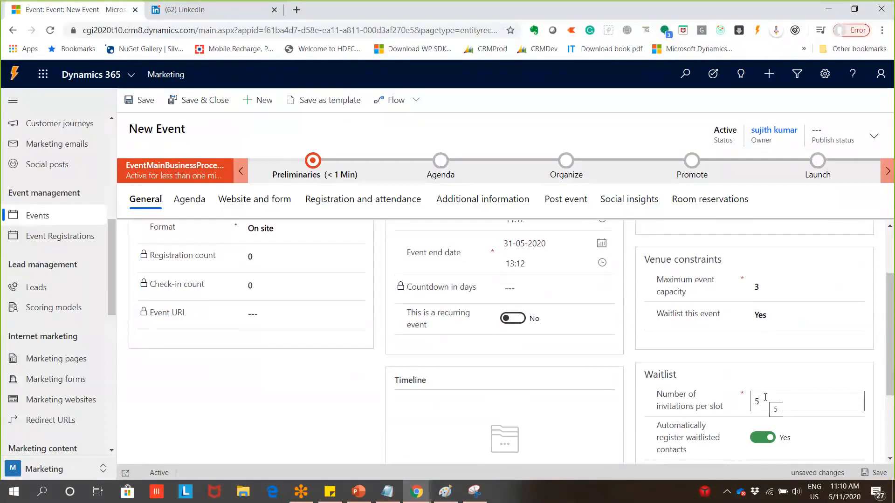
left_click_drag(775, 407, 753, 400)
type("1")
left_click_drag(654, 425, 689, 450)
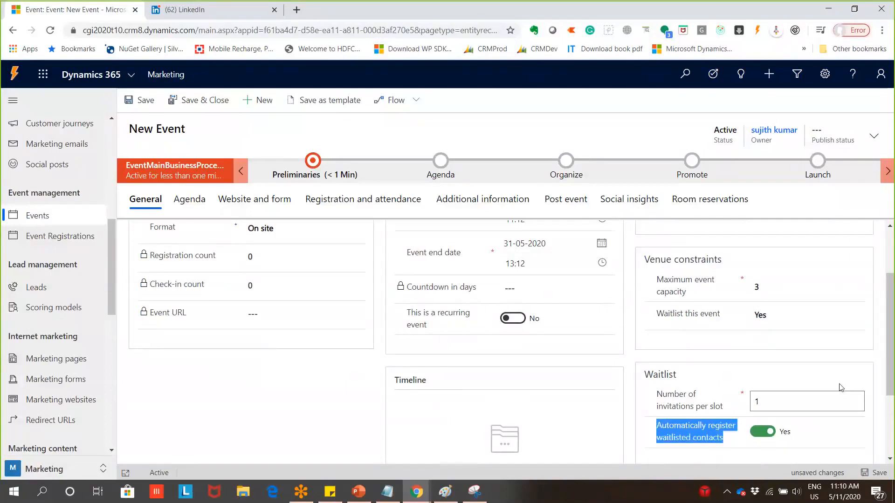
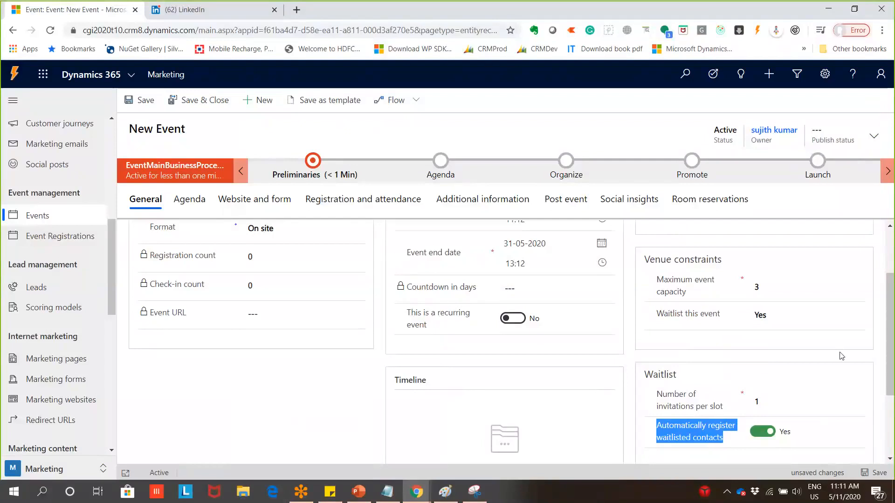
Save event E1 and show the Agenda stage's checklist in the process bar
scroll(842, 356, "up", 2)
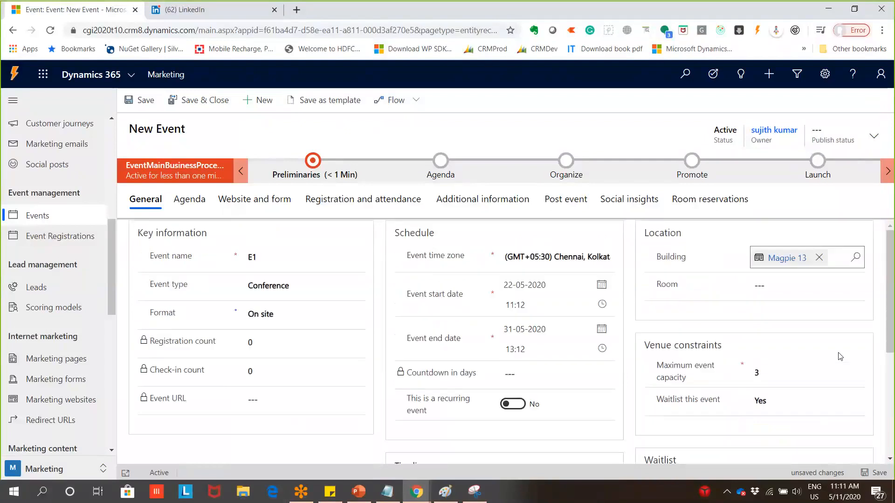
scroll(840, 357, "down", 4)
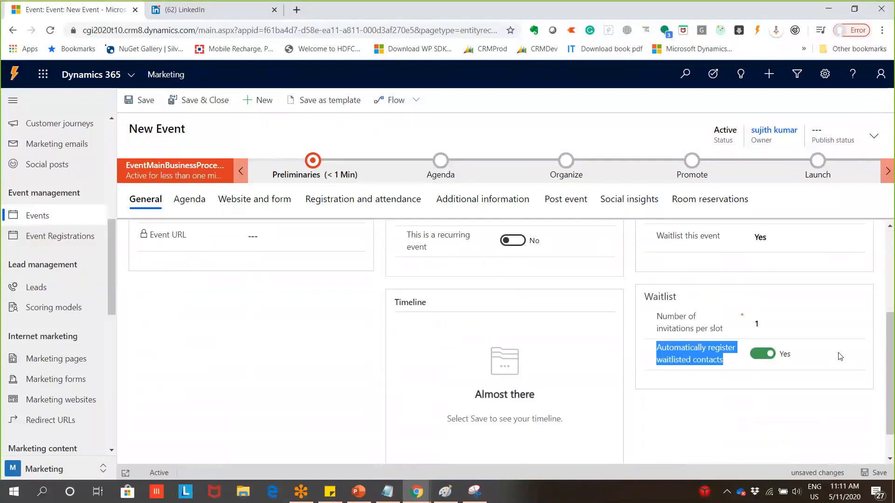
scroll(839, 351, "up", 4)
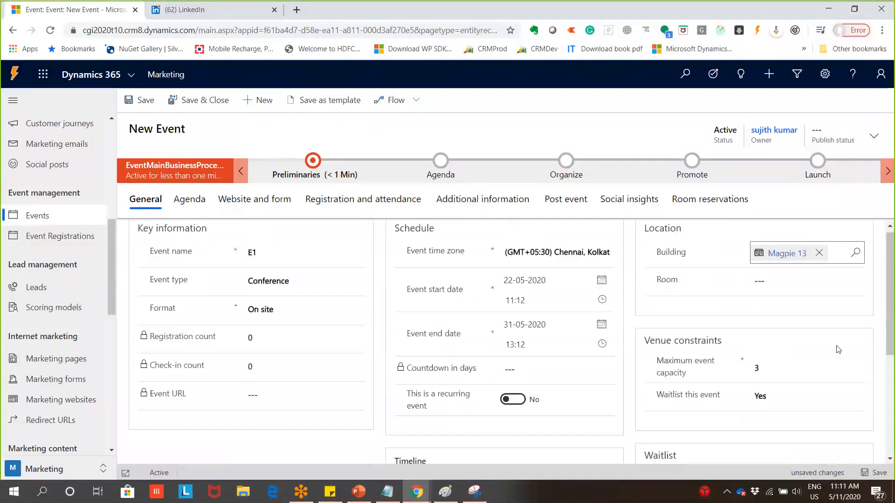
left_click(143, 110)
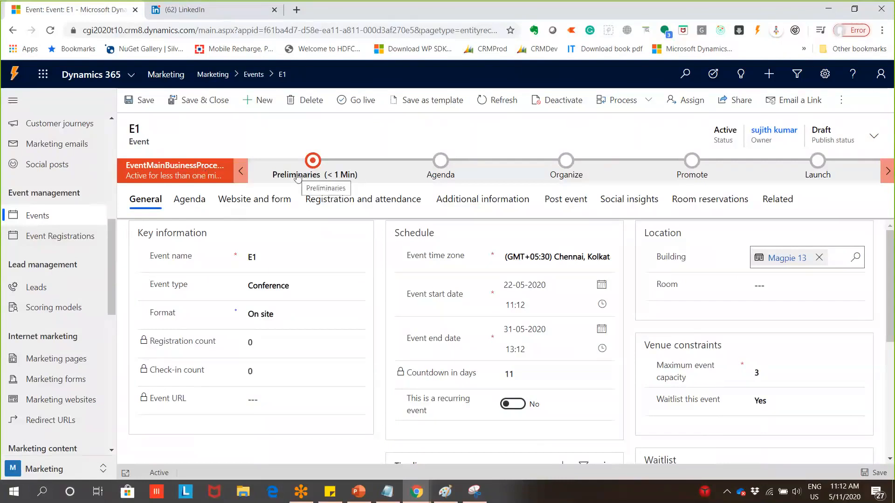
left_click(891, 175)
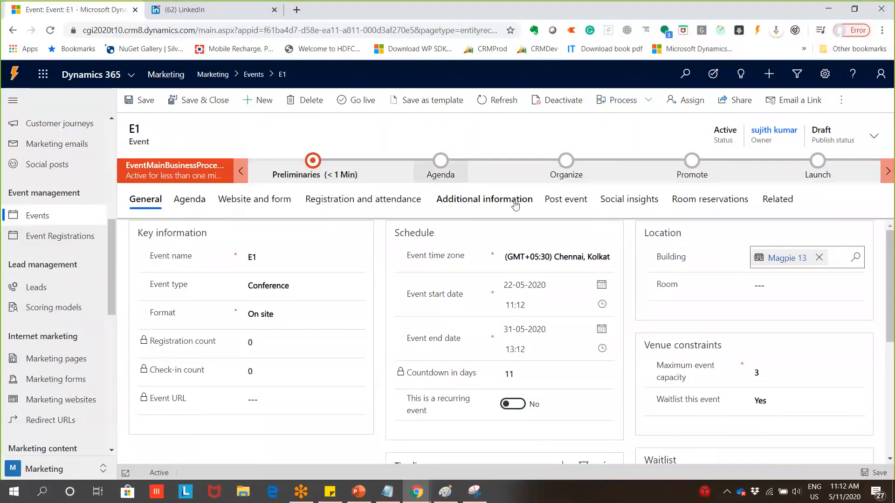
left_click(443, 181)
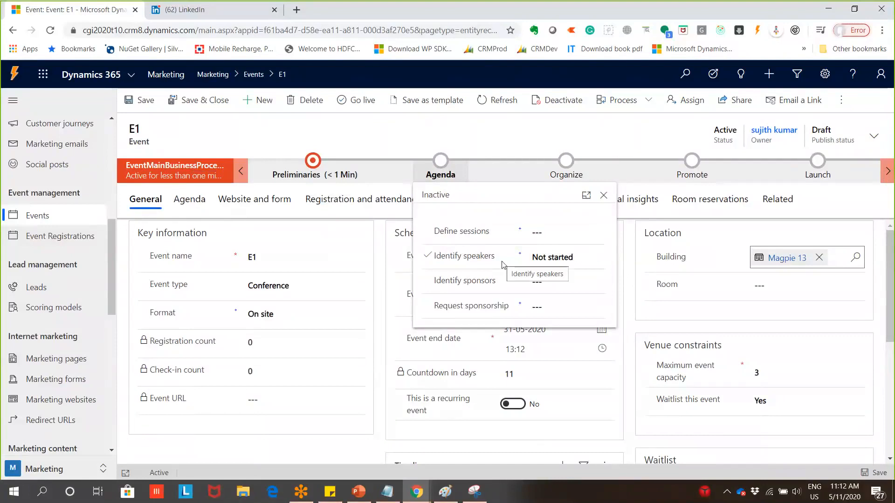
Set the Agenda stage's Define sessions step to Not started, leaving Identify speakers at Not started
left_click(542, 238)
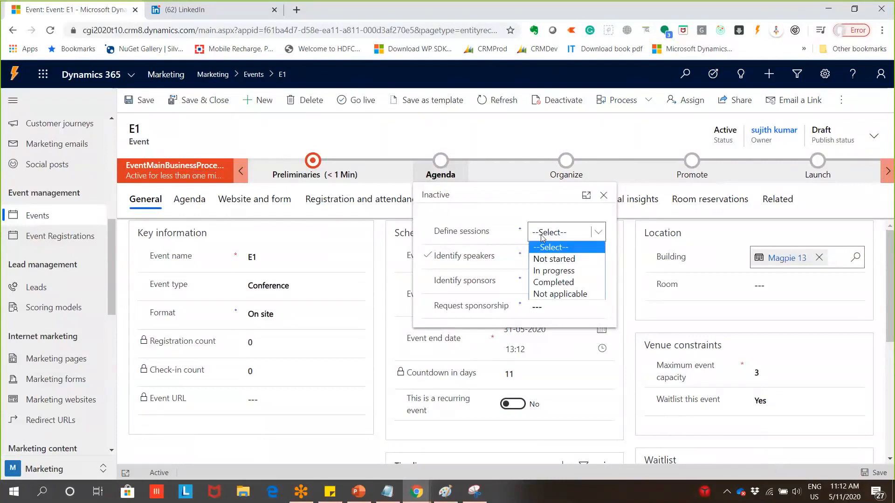
left_click(544, 260)
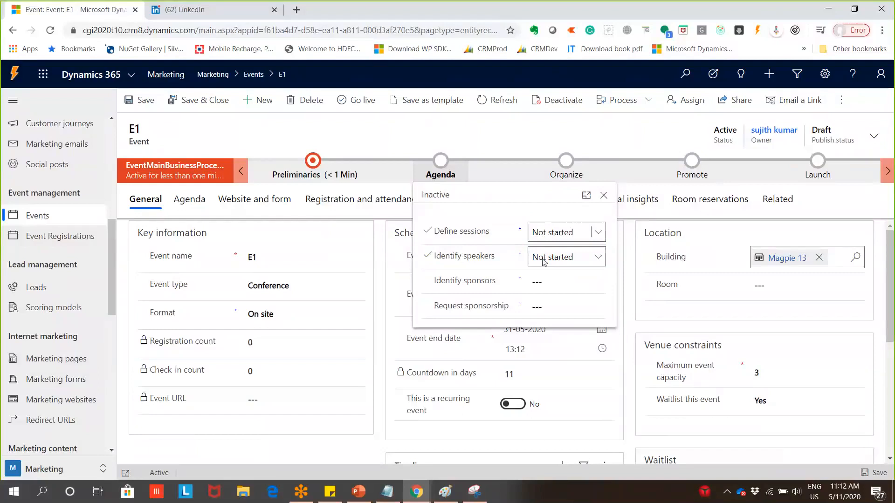
left_click(568, 258)
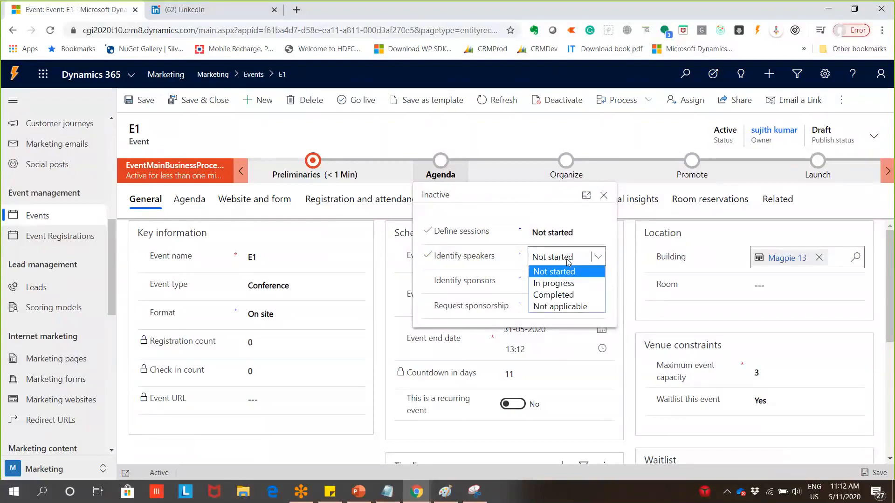
left_click(595, 239)
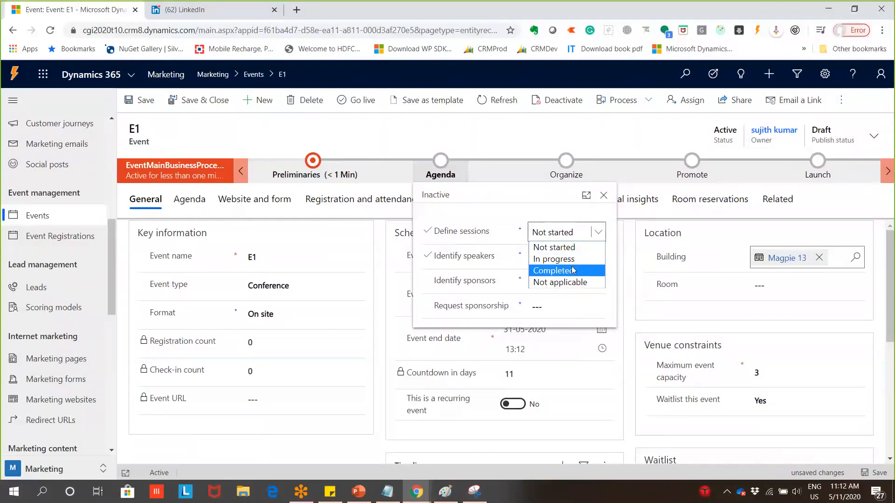
left_click(498, 259)
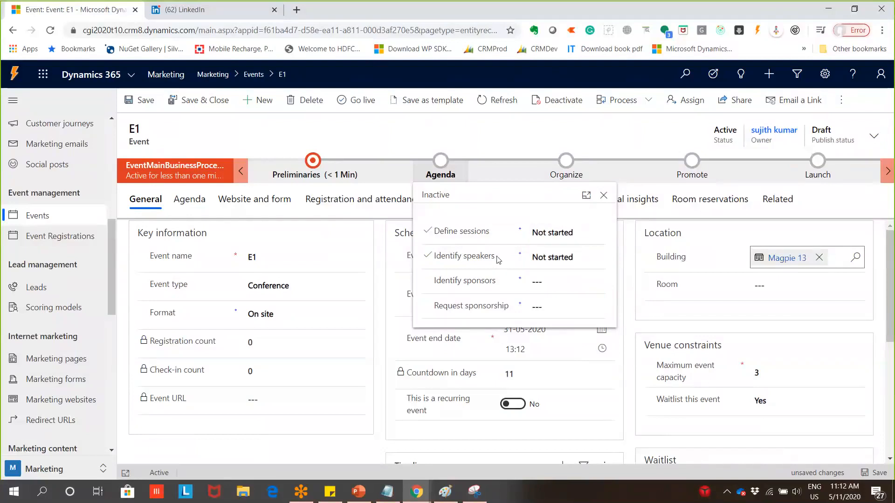
left_click(591, 259)
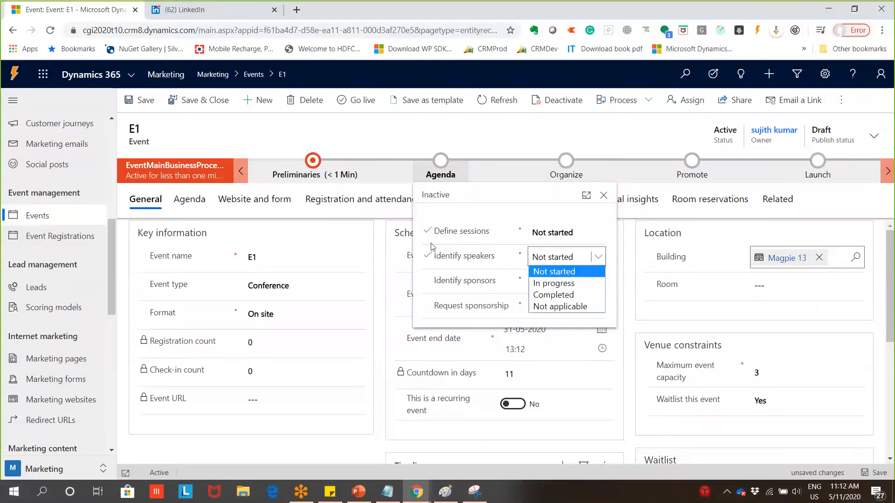
left_click(532, 145)
left_click(532, 145)
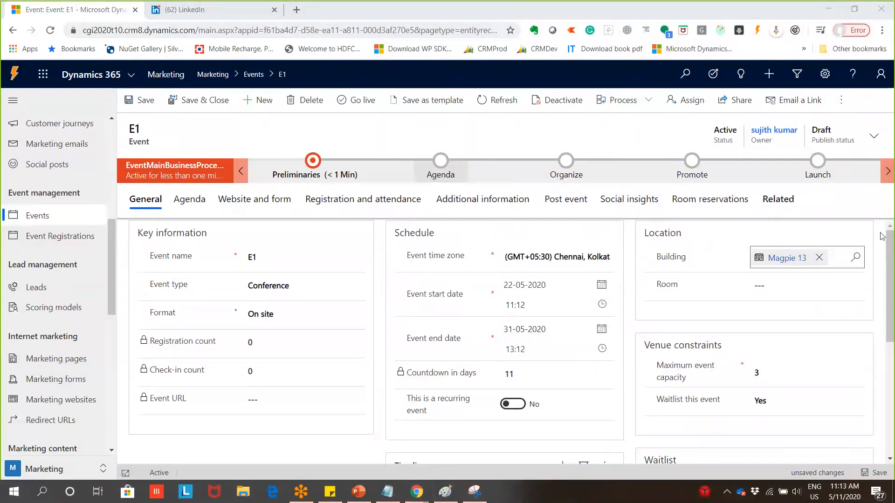
left_click_drag(890, 237, 654, 216)
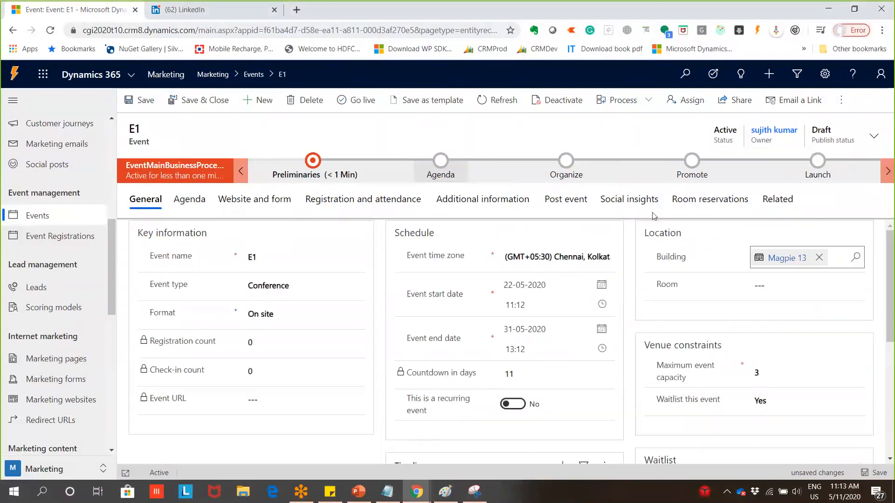
Show E1's Agenda tab and scroll down to its Sessions grid
left_click(438, 172)
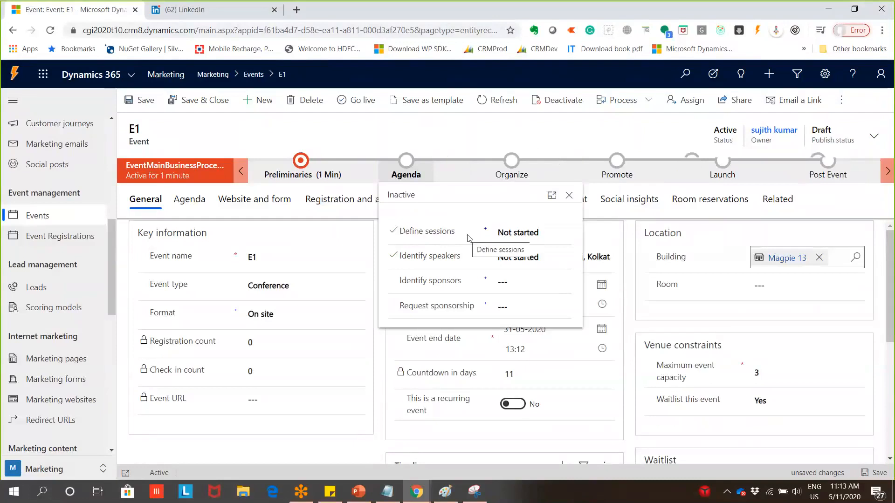
left_click(500, 147)
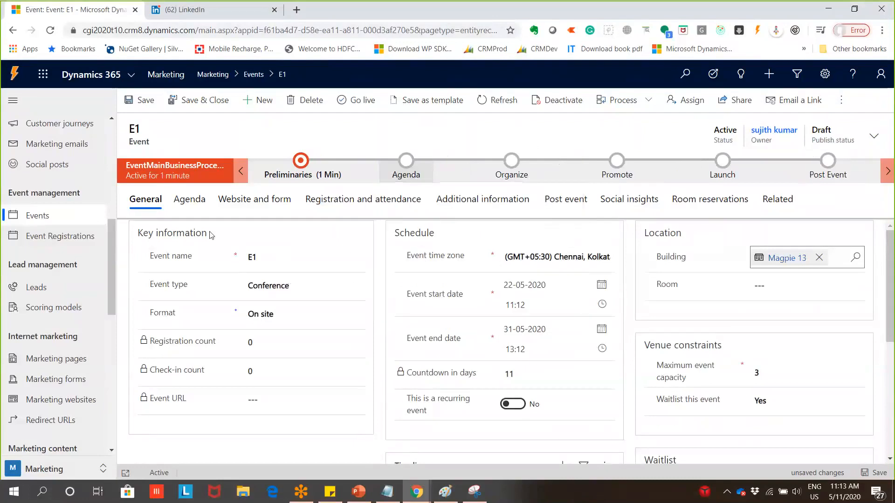
left_click(190, 199)
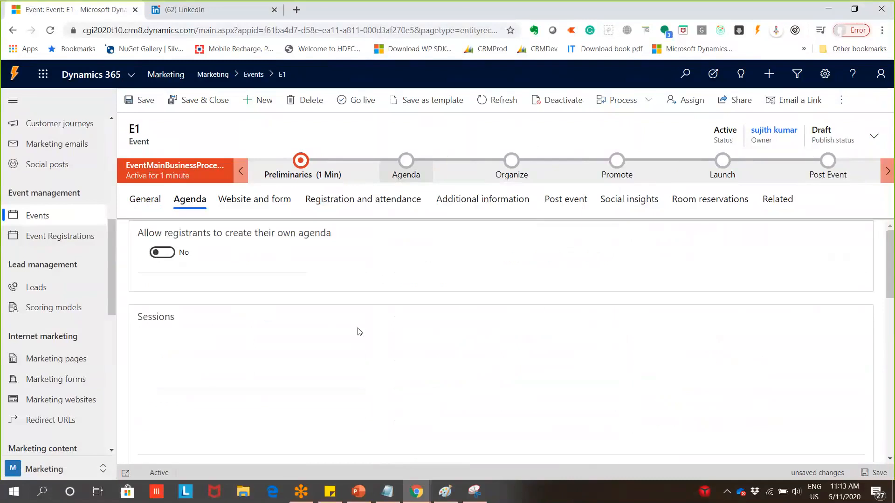
scroll(312, 368, "down", 10)
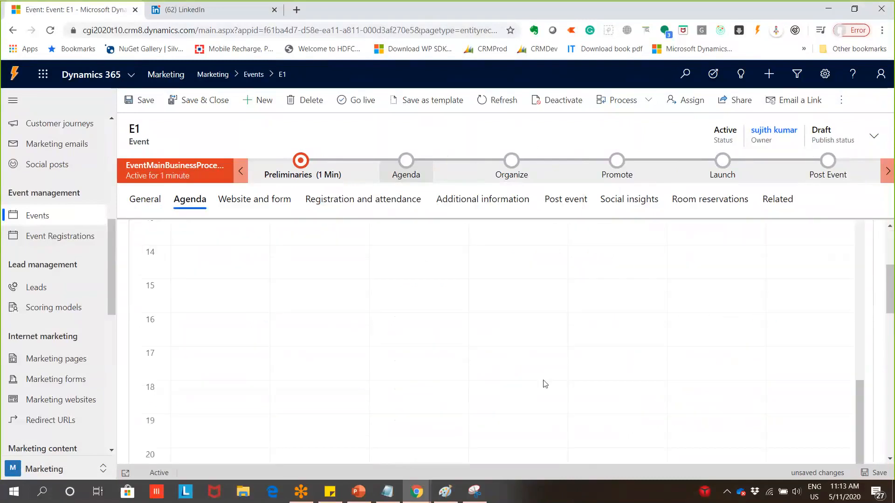
scroll(544, 384, "down", 10)
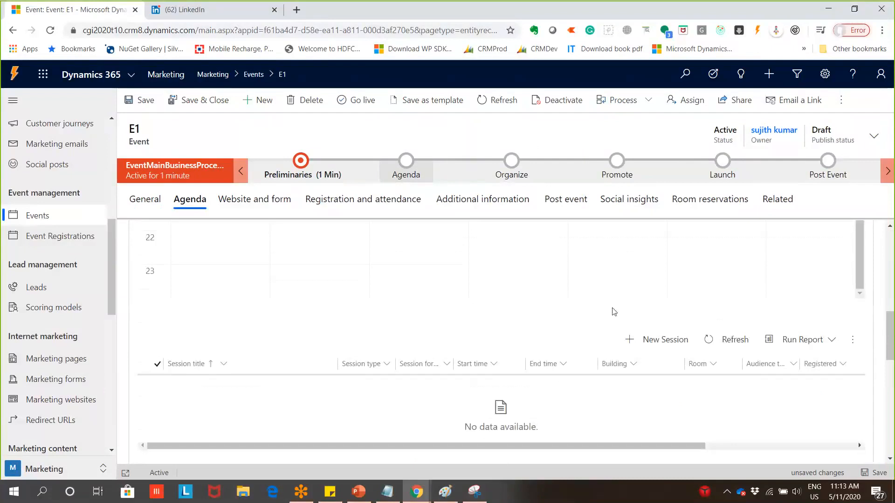
scroll(637, 351, "up", 12)
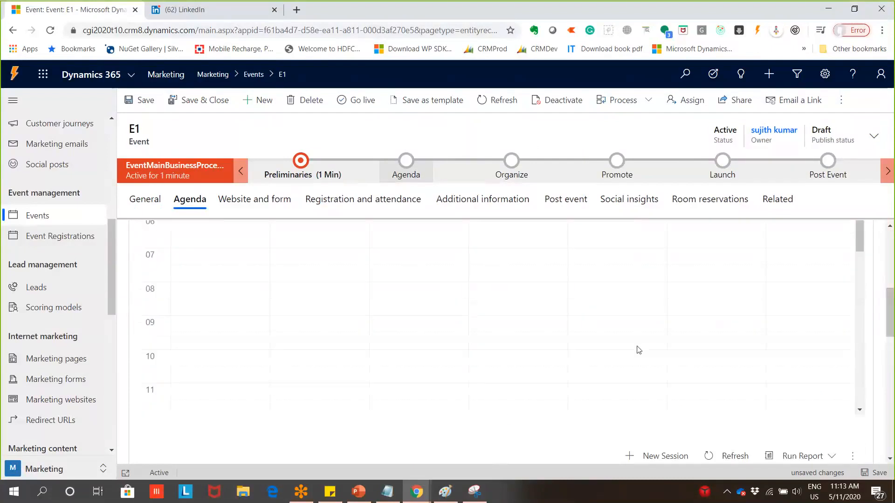
scroll(638, 349, "up", 6)
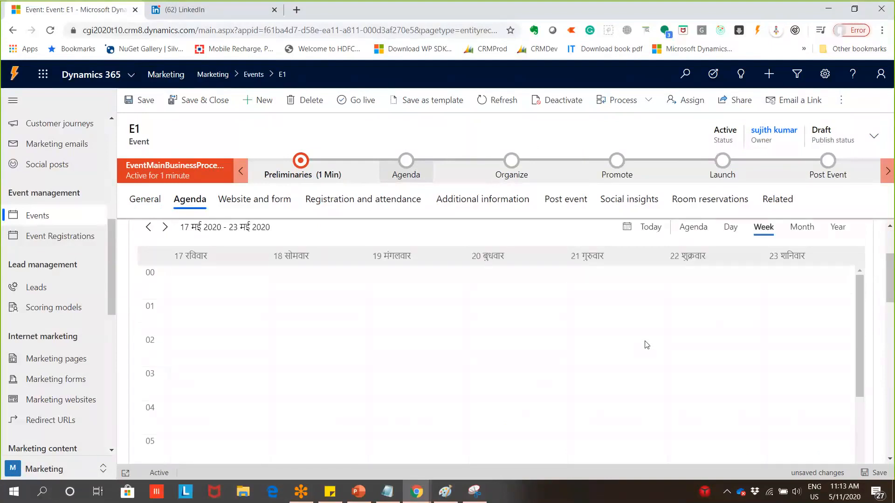
scroll(647, 345, "down", 5)
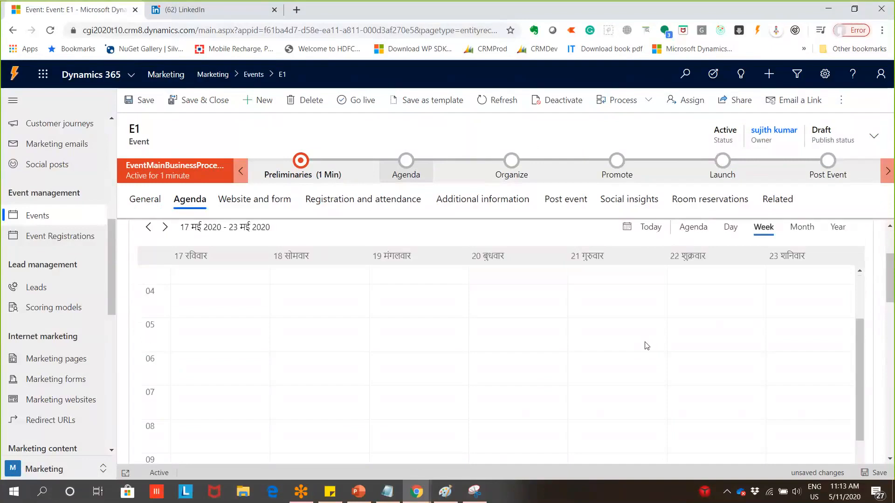
scroll(892, 275, "down", 6)
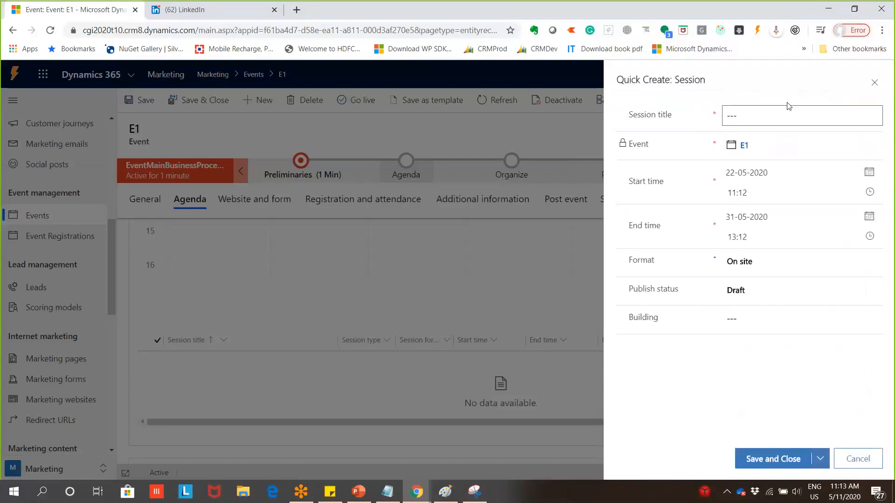
Create session S1 with Live publish status at Grand Alpha Main Tower and save it
left_click(780, 118)
type("S1")
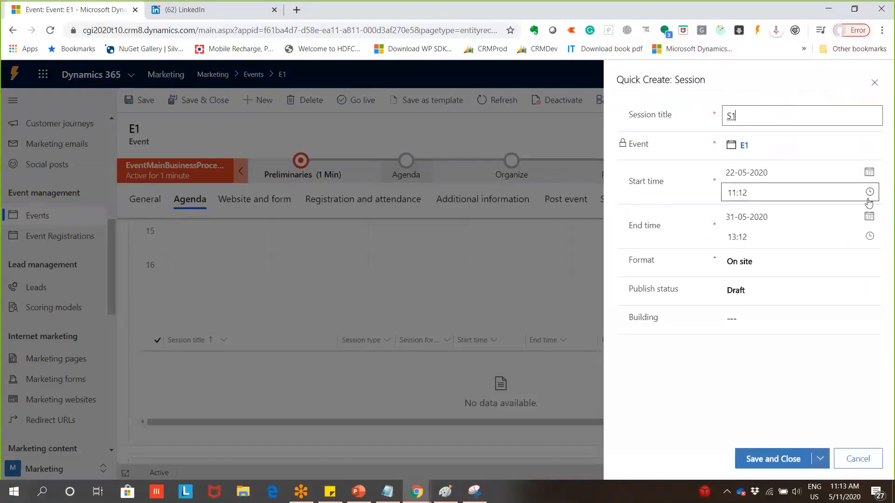
left_click(810, 286)
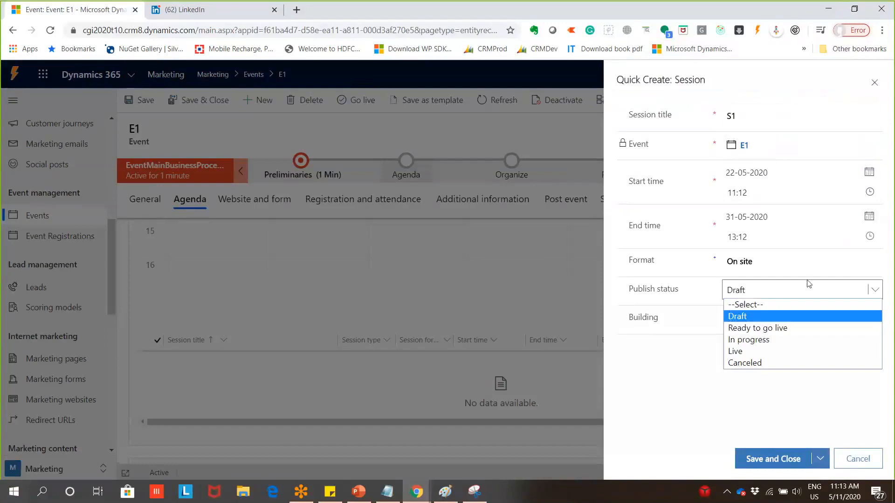
left_click(749, 355)
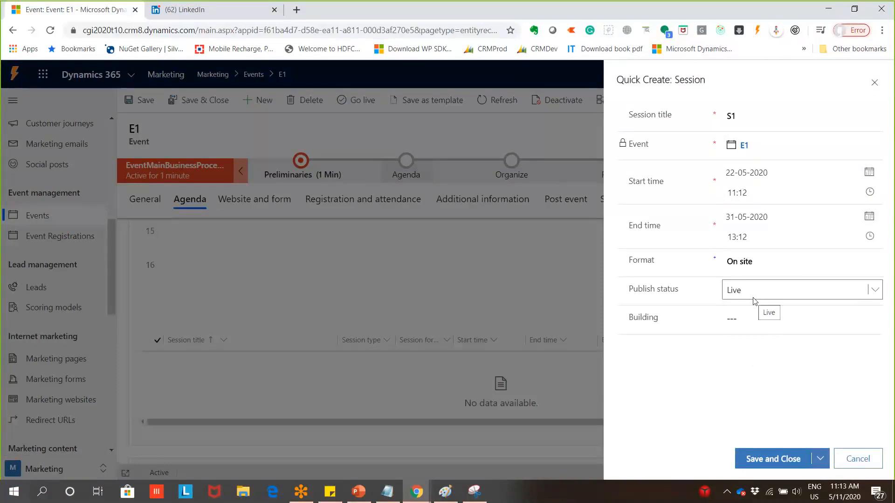
left_click(764, 320)
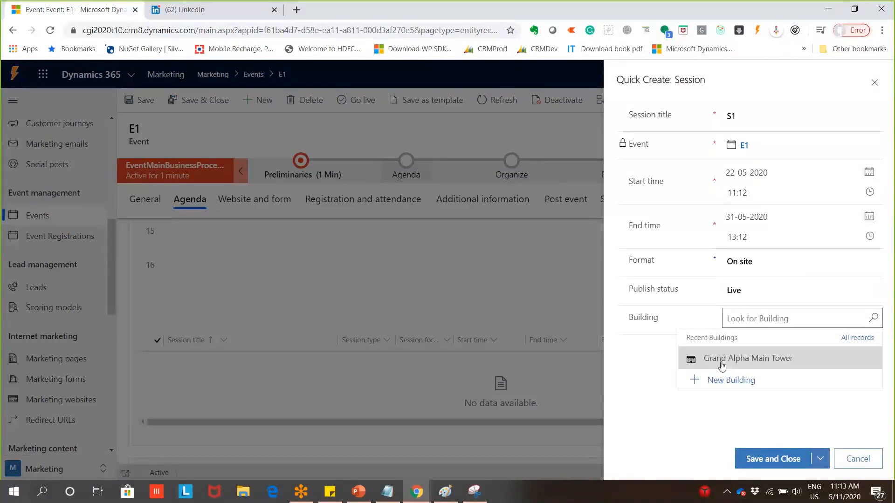
left_click(746, 360)
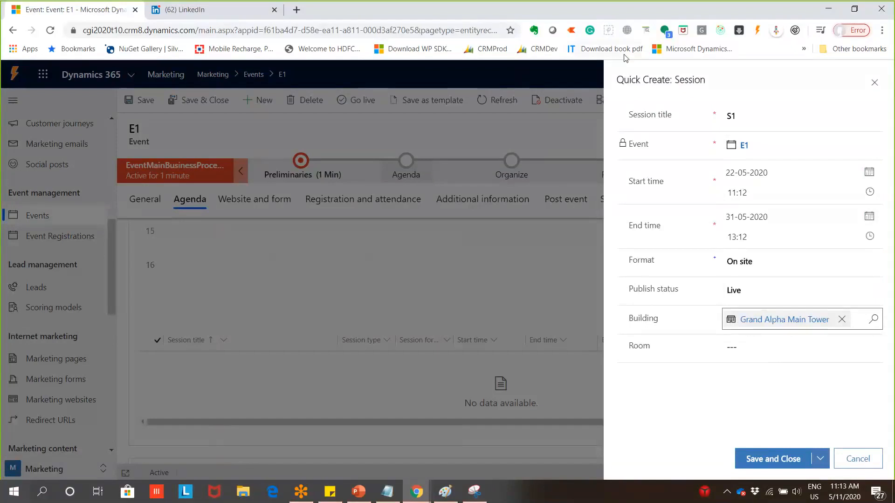
left_click(761, 458)
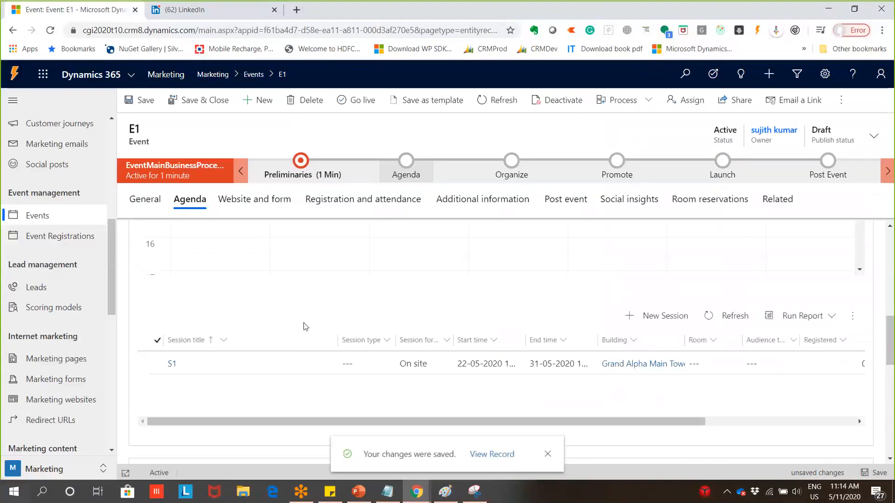
Scroll through E1's agenda to review the Sessions, Session tracks and Speaker engagements sections
scroll(477, 345, "down", 5)
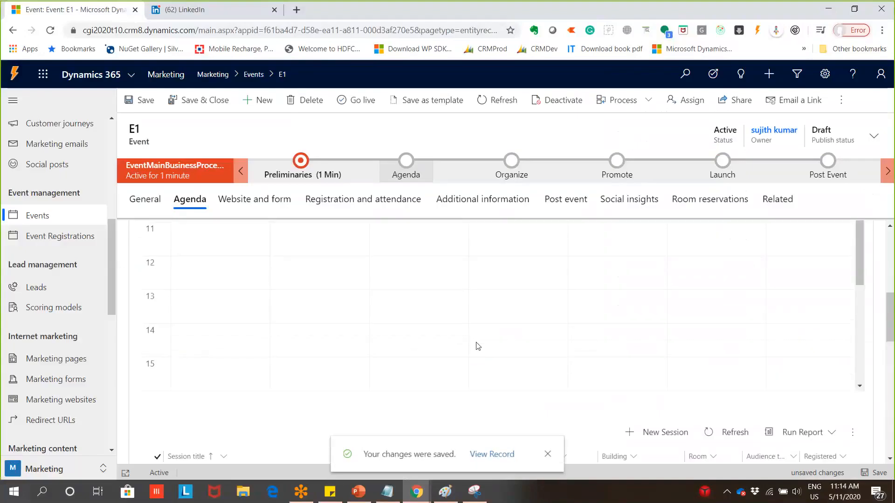
scroll(477, 345, "up", 5)
left_click_drag(894, 327, 879, 289)
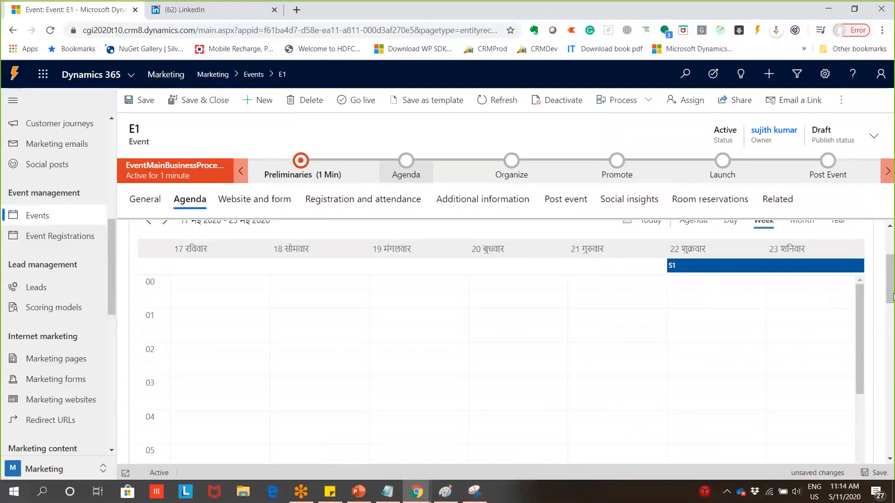
left_click_drag(892, 294, 865, 383)
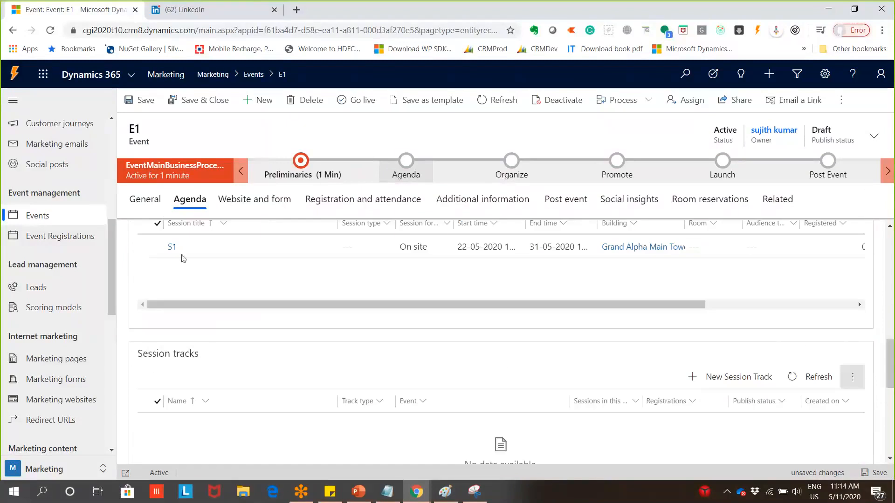
scroll(407, 404, "down", 2)
scroll(407, 400, "down", 1)
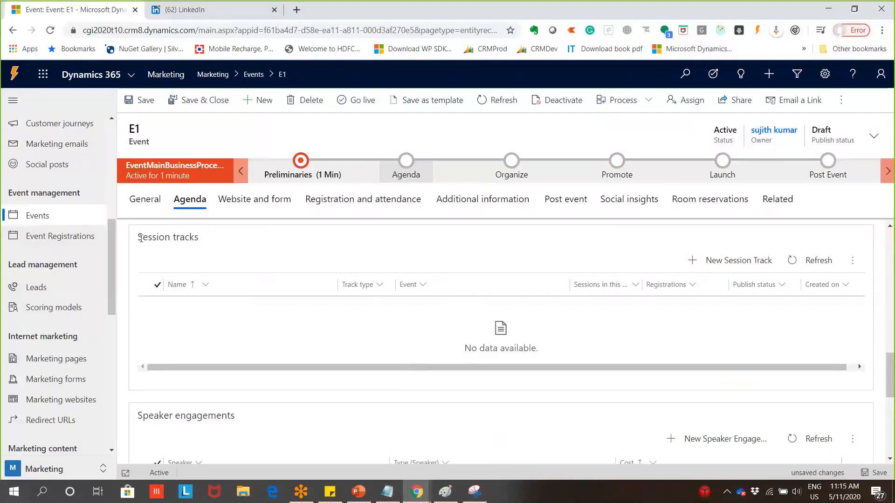
left_click_drag(141, 239, 224, 253)
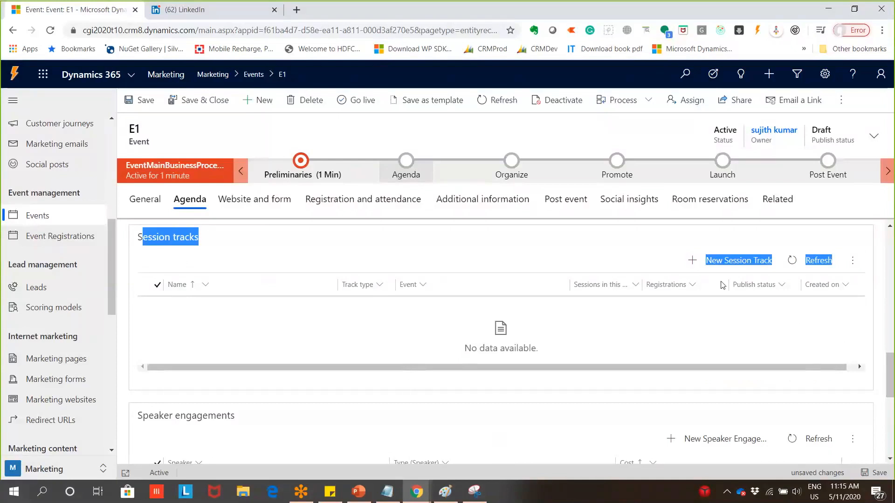
left_click_drag(893, 400, 892, 430)
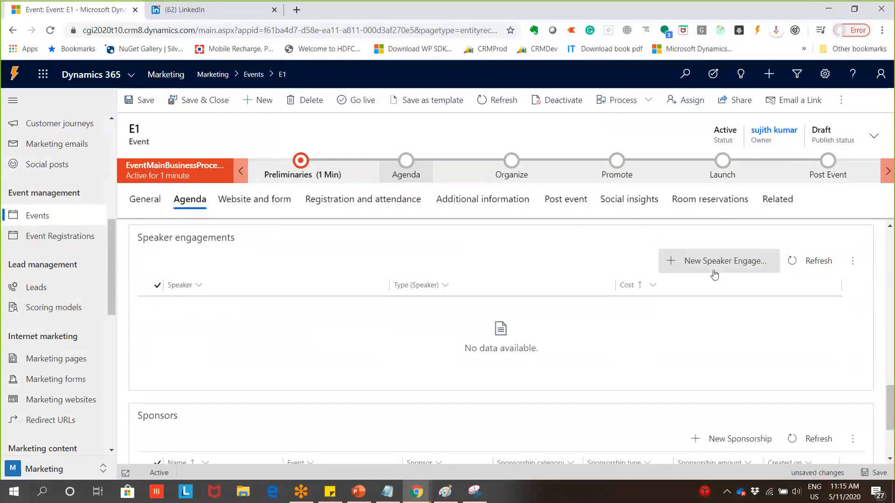
Start a new speaker engagement for E1 and pick its speaker from the lookup
left_click(726, 262)
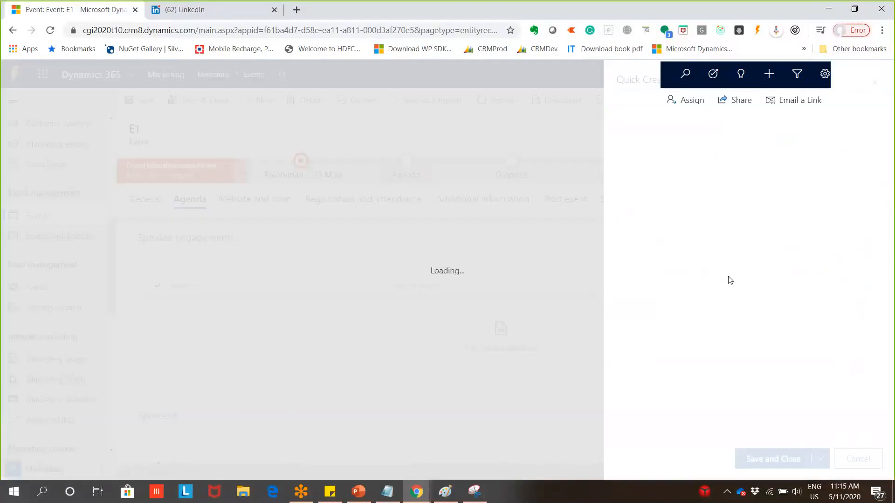
left_click(792, 145)
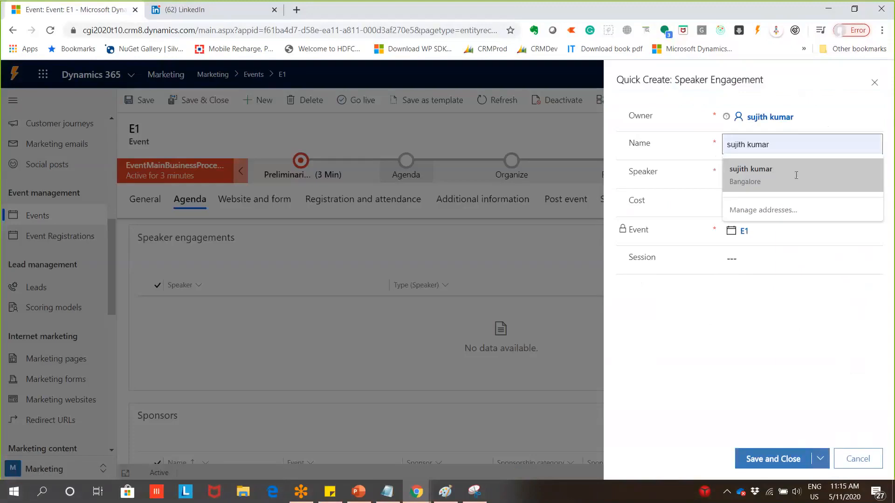
left_click(812, 175)
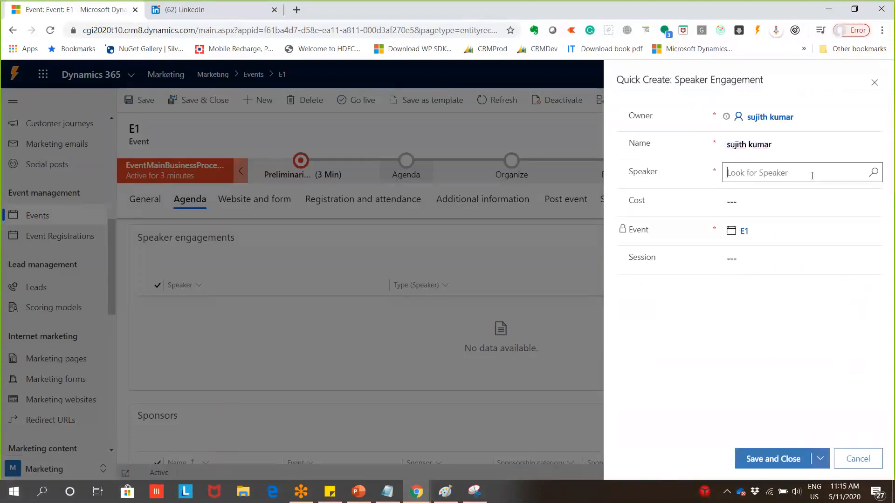
left_click(874, 173)
left_click(721, 213)
Name the speaker engagement SP1 and save and close it
left_click(738, 144)
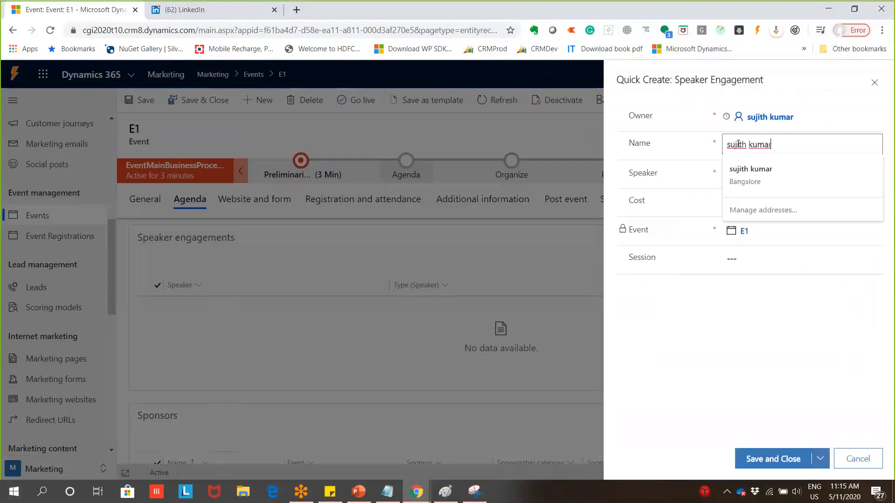
key("ctrl+a")
type("S1")
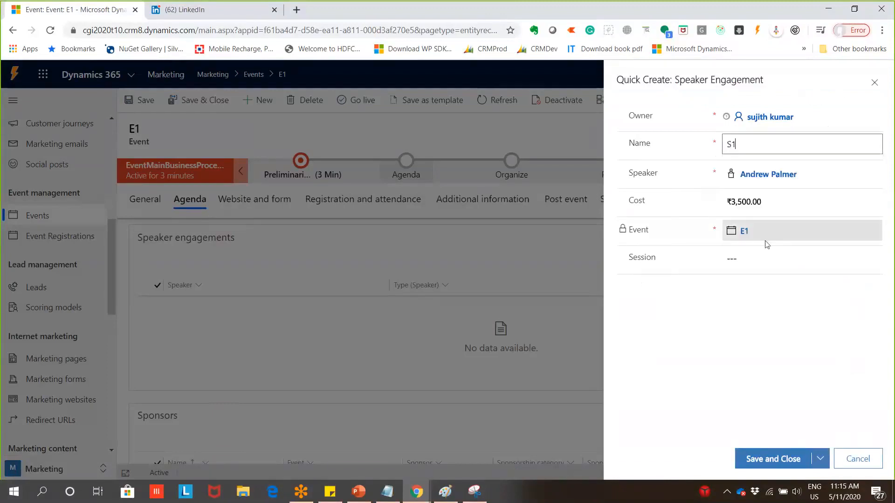
key("BackSpace")
type("P1")
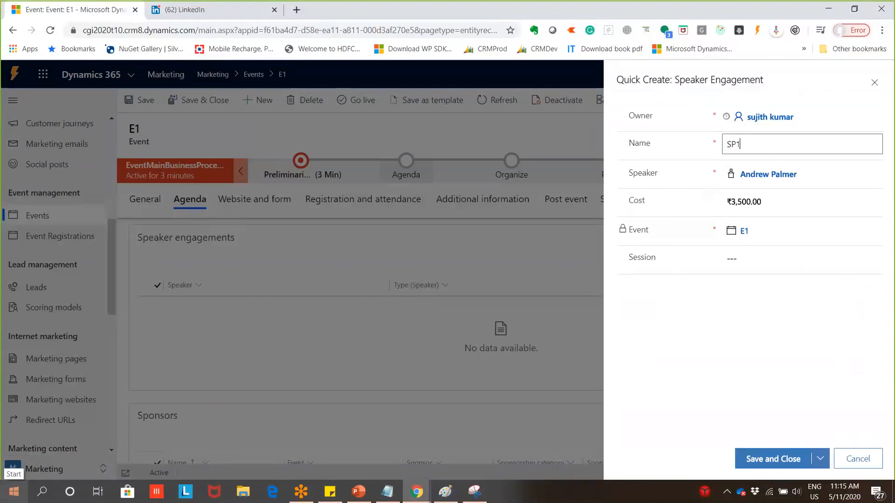
left_click(763, 458)
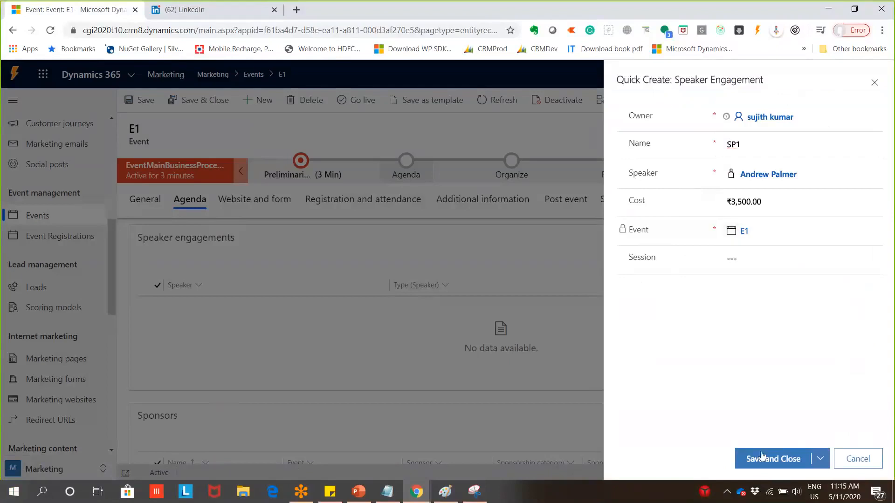
left_click(763, 458)
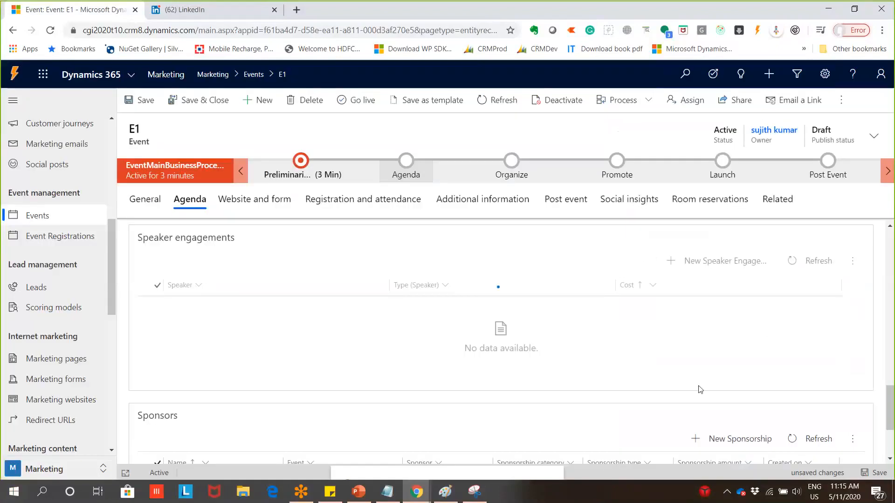
scroll(611, 392, "down", 3)
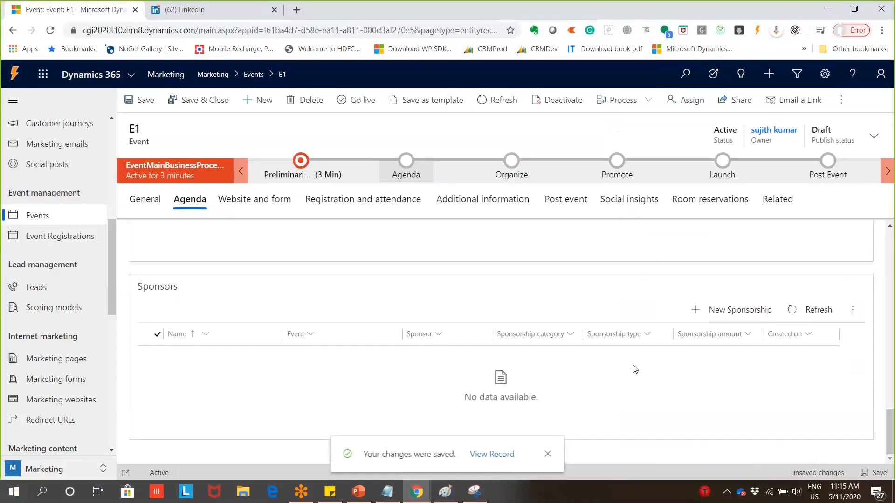
scroll(631, 370, "up", 3)
scroll(615, 403, "down", 3)
Add a Platinum sponsorship from Fabrikam, Inc. with topic Top1 and save it
left_click(732, 310)
left_click(783, 145)
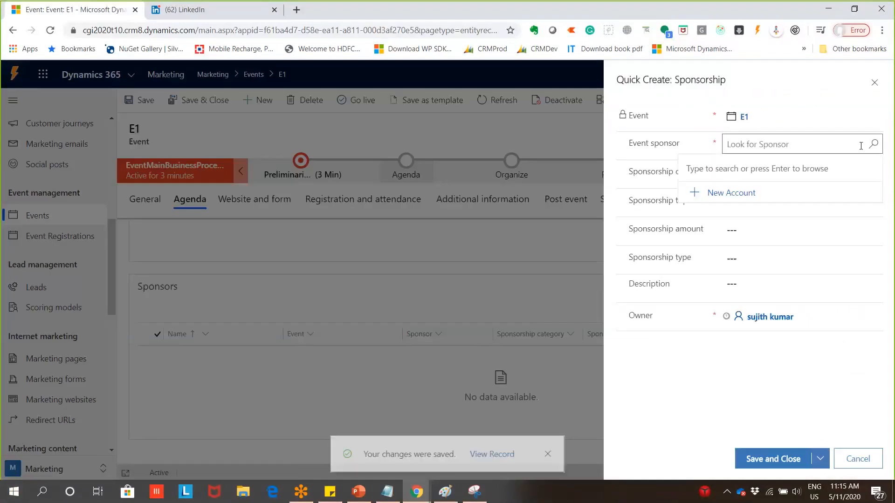
left_click(874, 149)
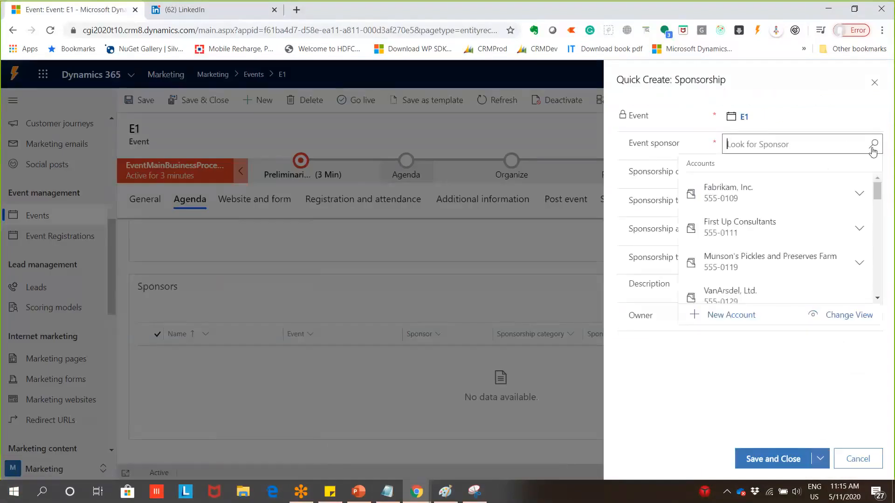
left_click(753, 191)
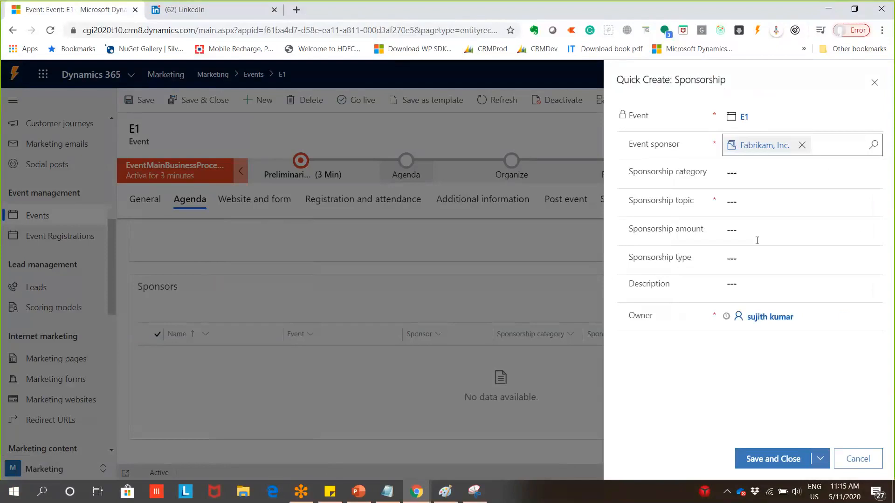
left_click(755, 173)
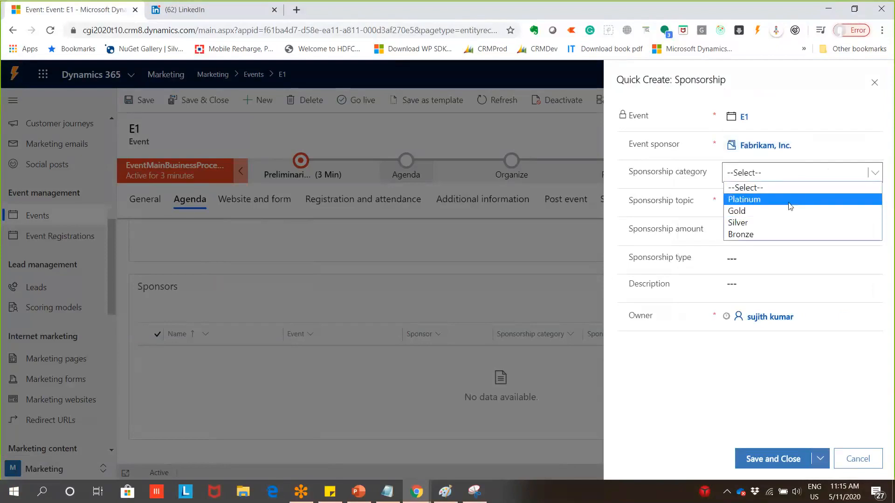
left_click(734, 198)
left_click(773, 459)
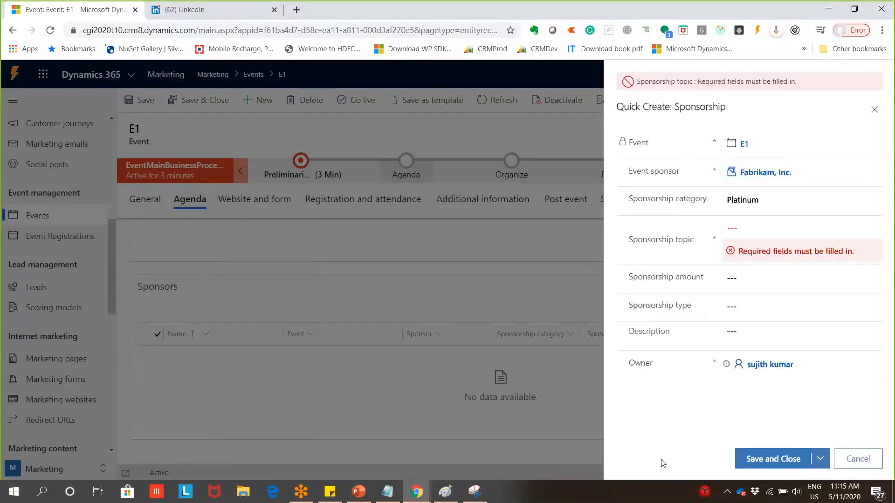
left_click(779, 230)
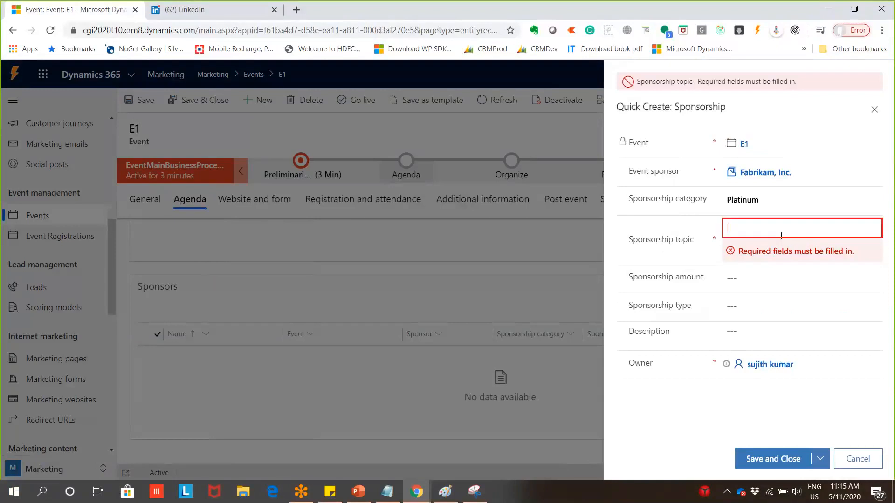
type("Top1")
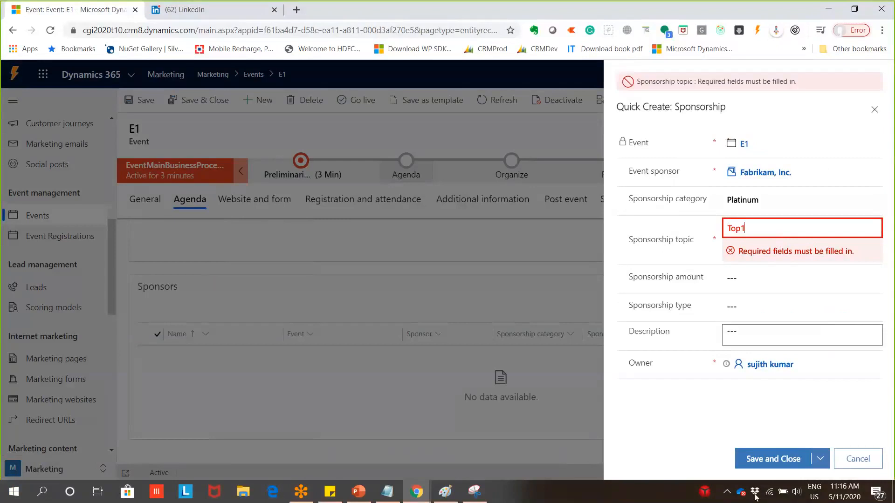
left_click(771, 459)
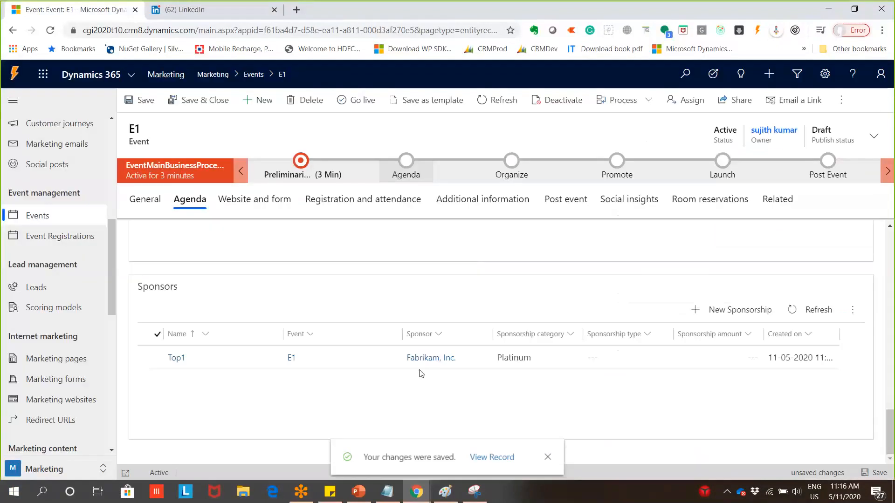
Mark Define sessions, Identify speakers, Identify sponsors and Request sponsorship as Completed in the Agenda stage
scroll(423, 377, "up", 8)
scroll(422, 384, "up", 6)
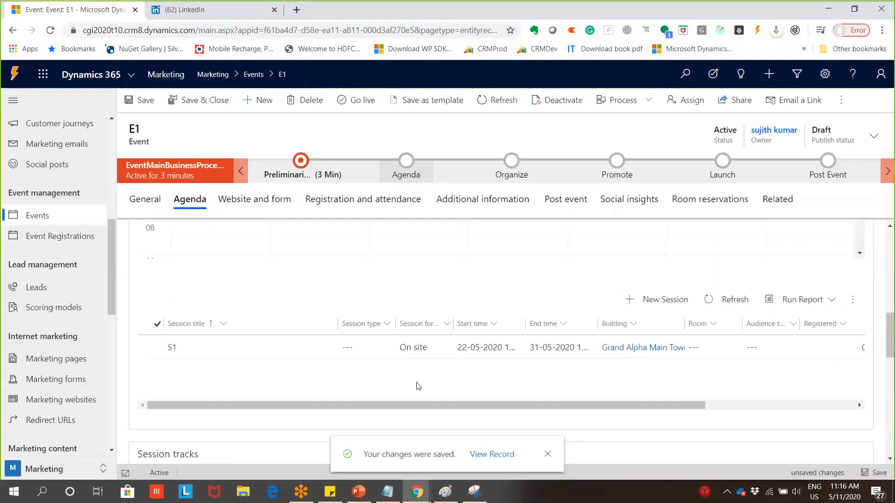
scroll(419, 386, "up", 2)
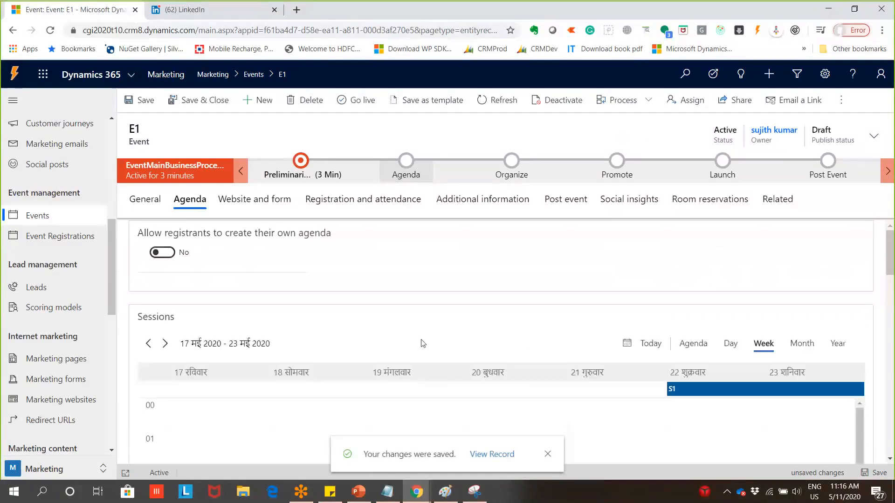
left_click(418, 181)
left_click(542, 236)
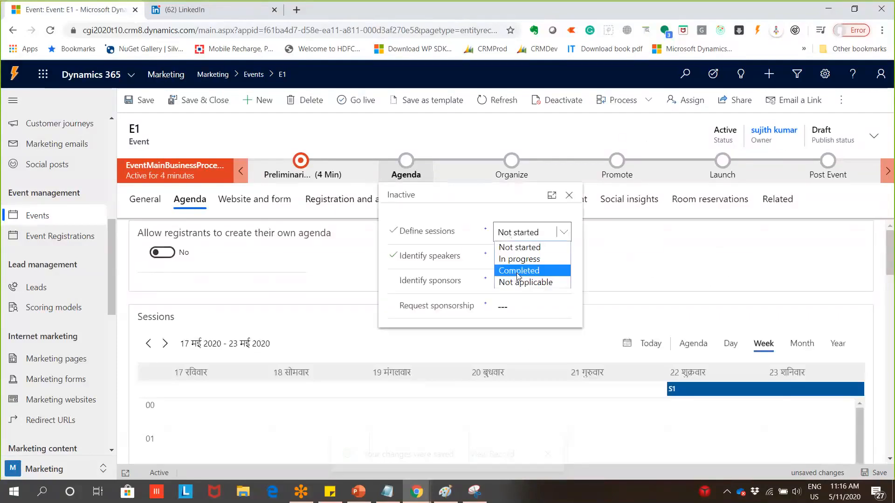
left_click(519, 268)
left_click(519, 261)
left_click(519, 295)
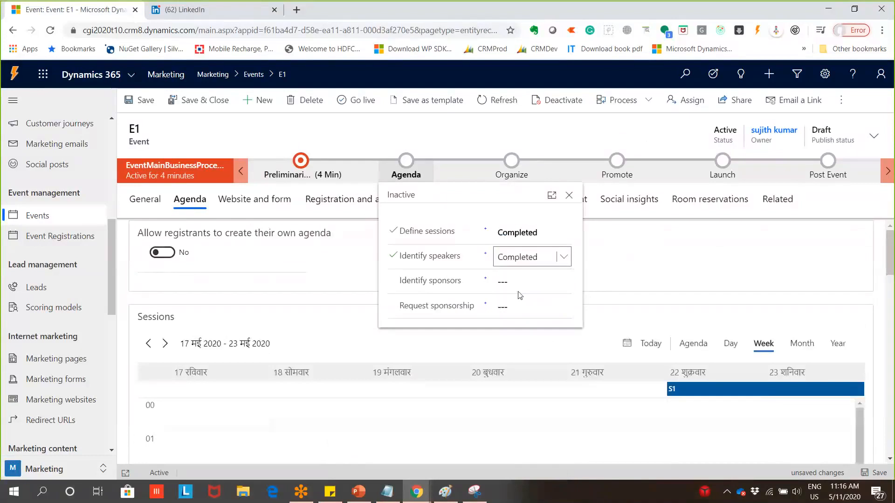
left_click(536, 281)
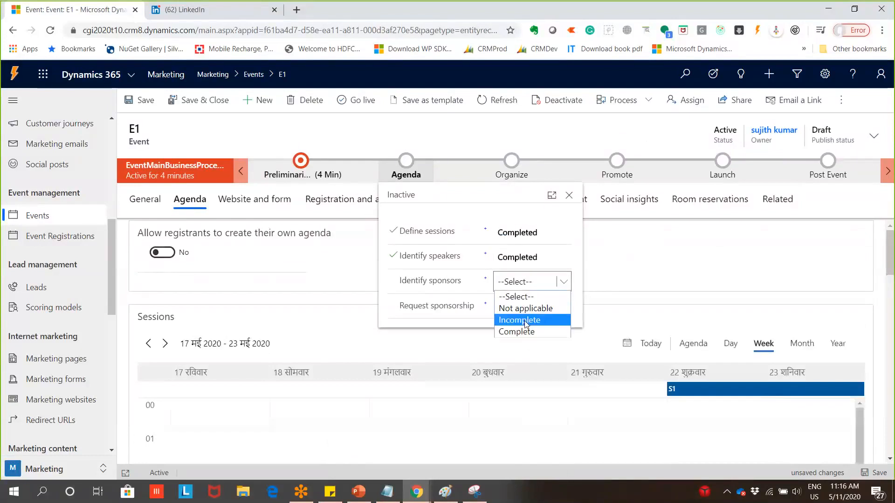
left_click(518, 332)
left_click(563, 307)
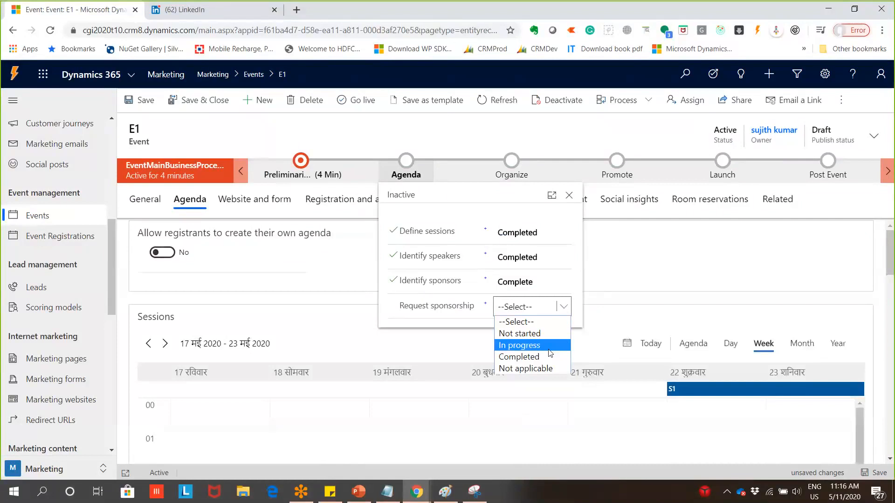
left_click(519, 357)
left_click(667, 253)
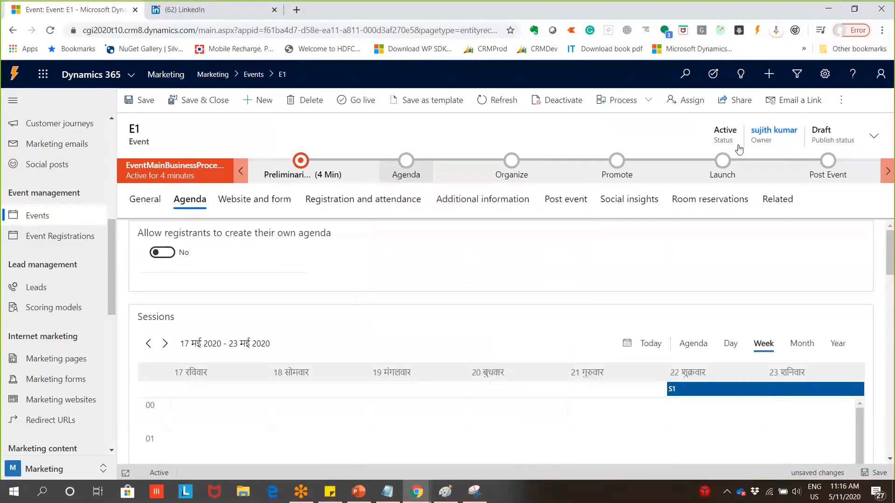
Set the Organize stage's Schedule sessions step to Completed
left_click(886, 172)
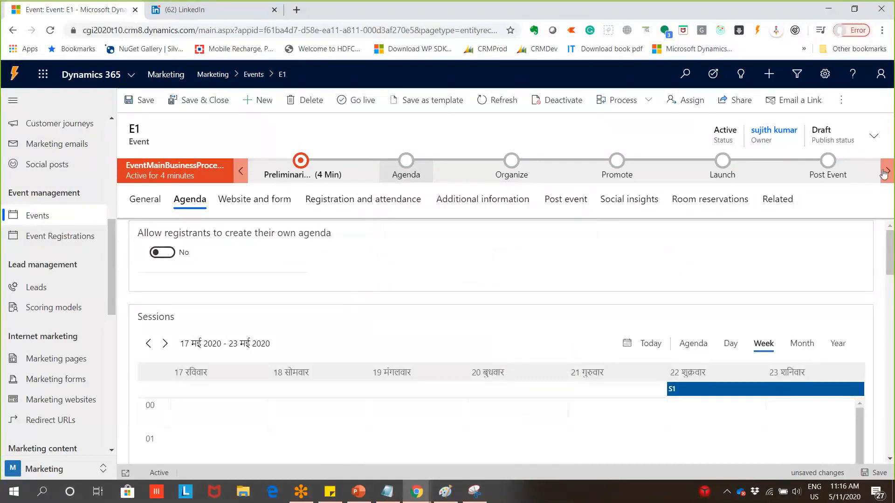
left_click(517, 174)
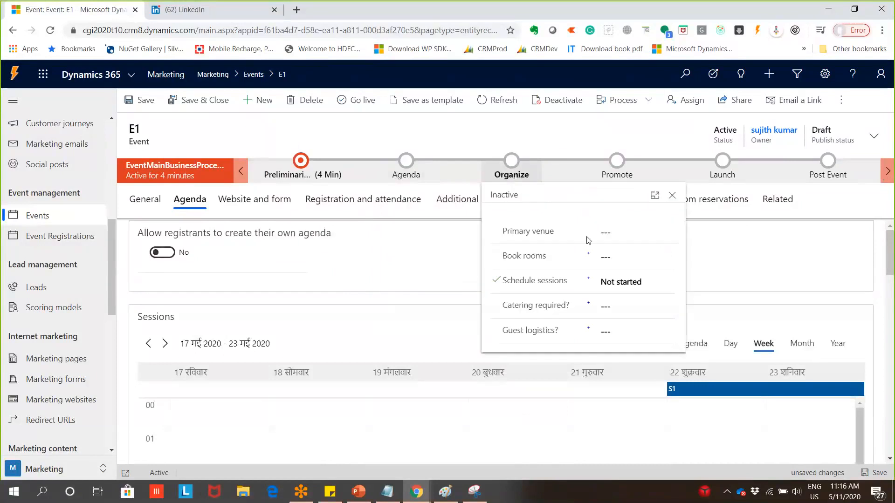
left_click(671, 280)
left_click(620, 320)
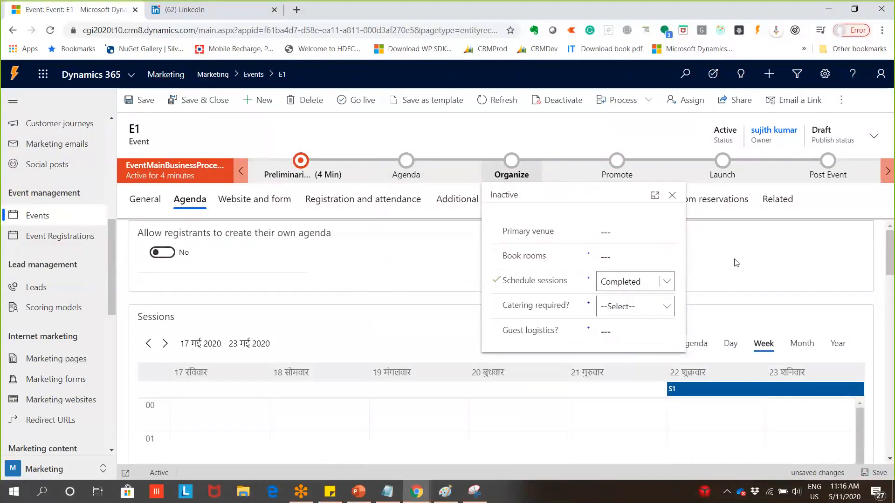
left_click(889, 176)
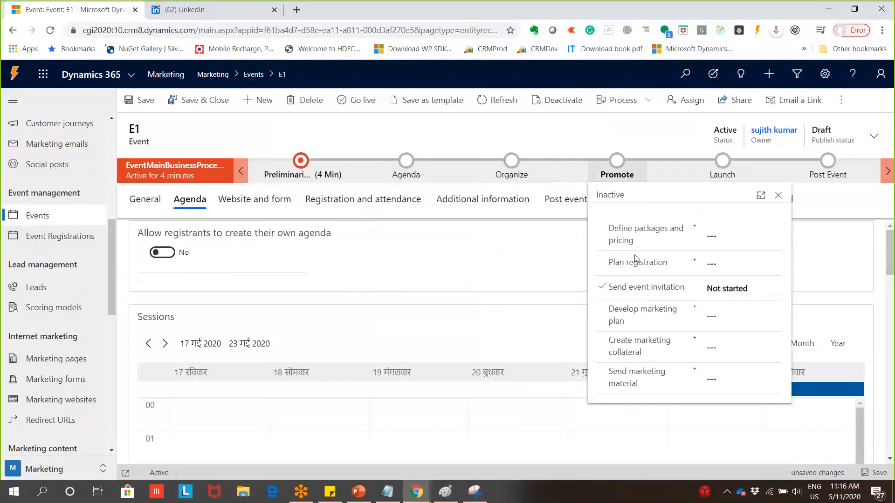
left_click(778, 195)
scroll(890, 228, "down", 2)
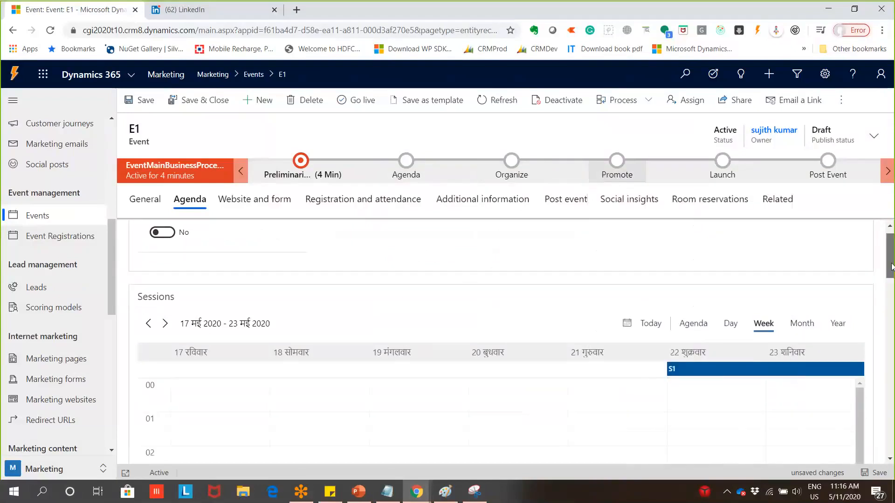
Open E1's website and form settings and try the Custom event URL toggle, leaving it off
left_click(301, 203)
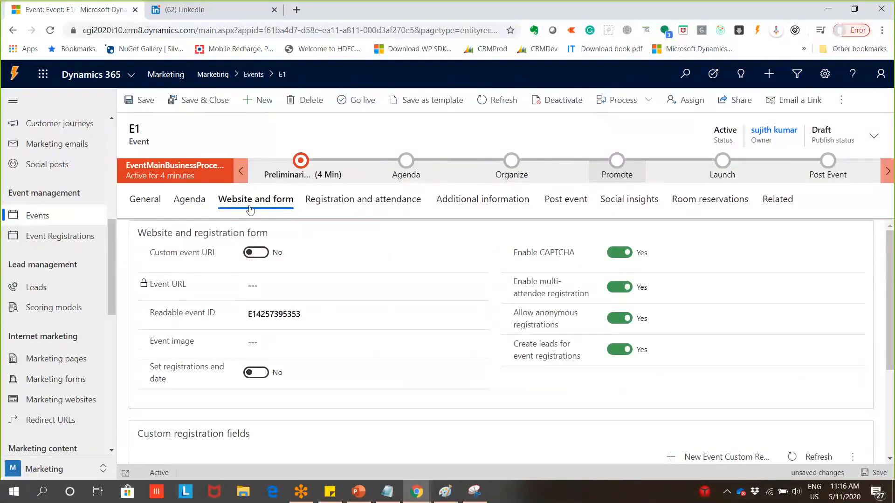
scroll(290, 382, "down", 3)
scroll(289, 384, "up", 3)
left_click(360, 340)
left_click(256, 256)
left_click(255, 256)
left_click(266, 375)
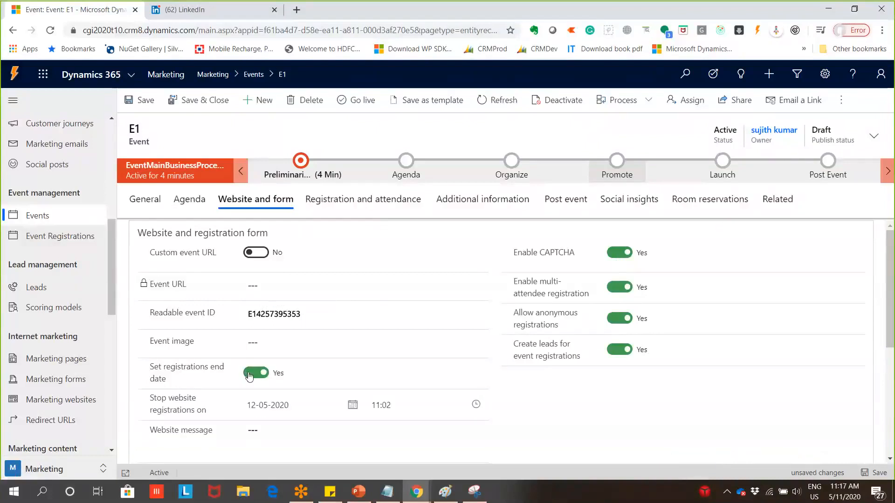
scroll(296, 380, "down", 3)
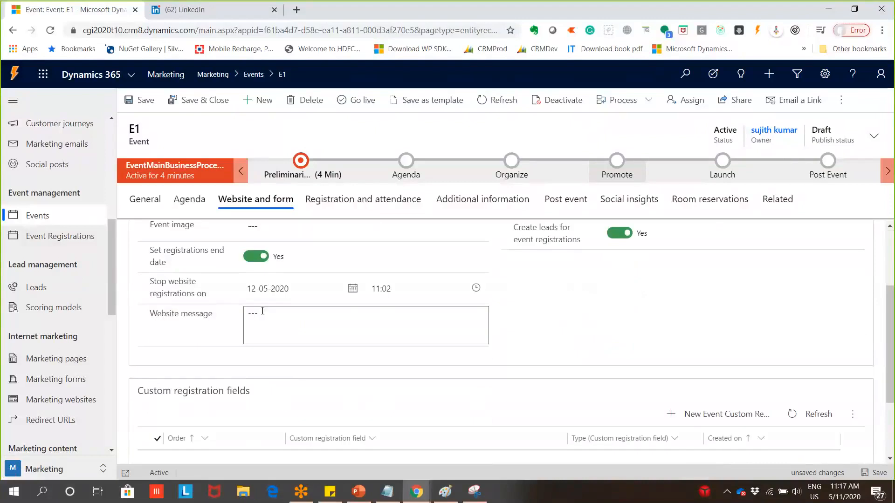
scroll(272, 312, "up", 3)
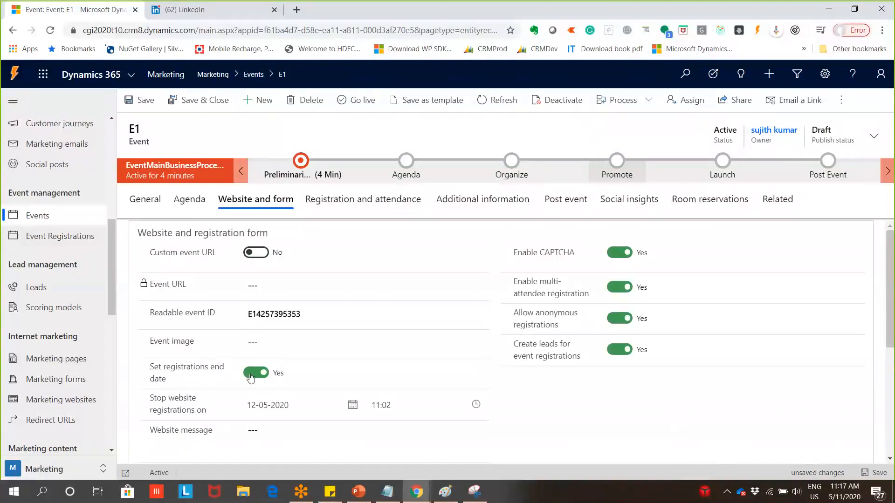
Turn off the registration end date, set the event image to Bot-img.png and disable CAPTCHA
left_click(252, 378)
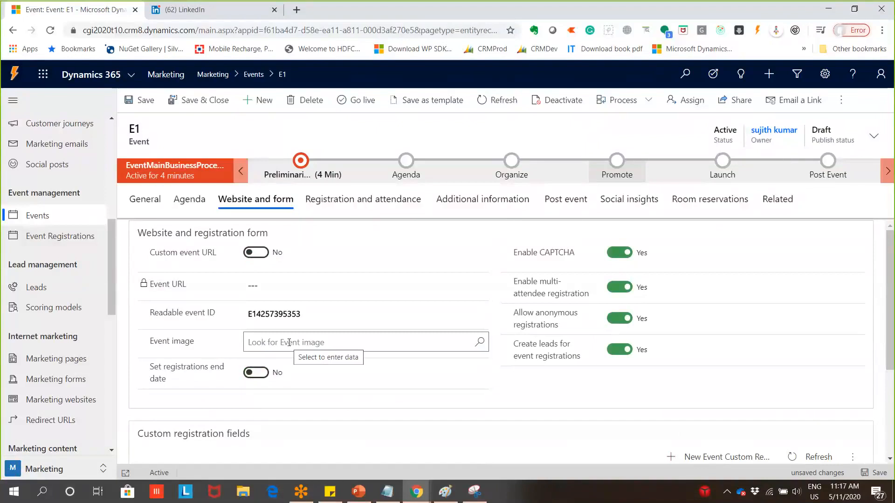
left_click(446, 343)
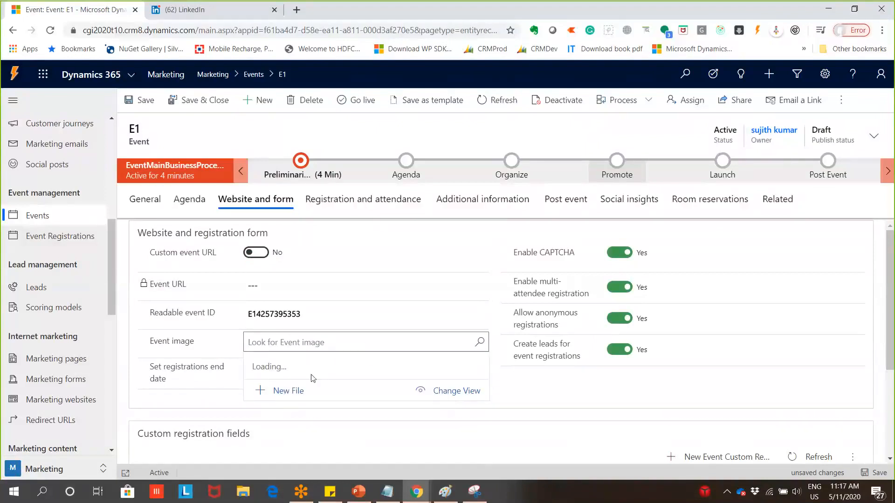
left_click(280, 373)
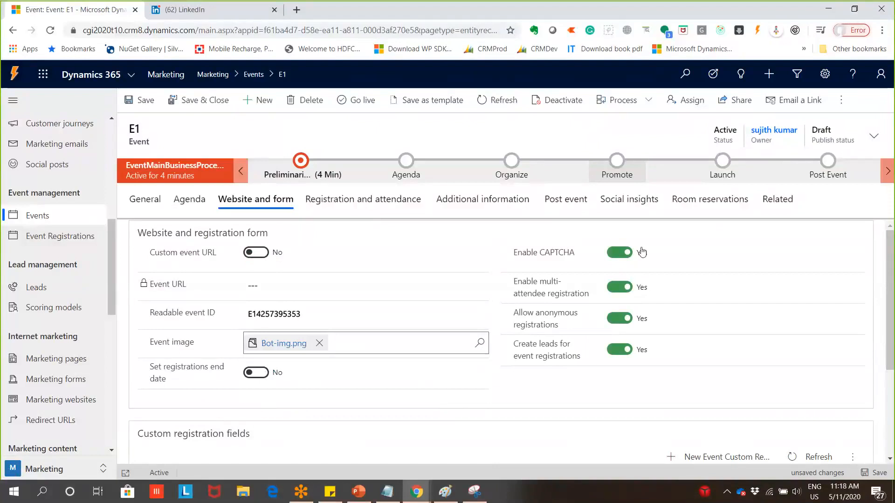
left_click(601, 294)
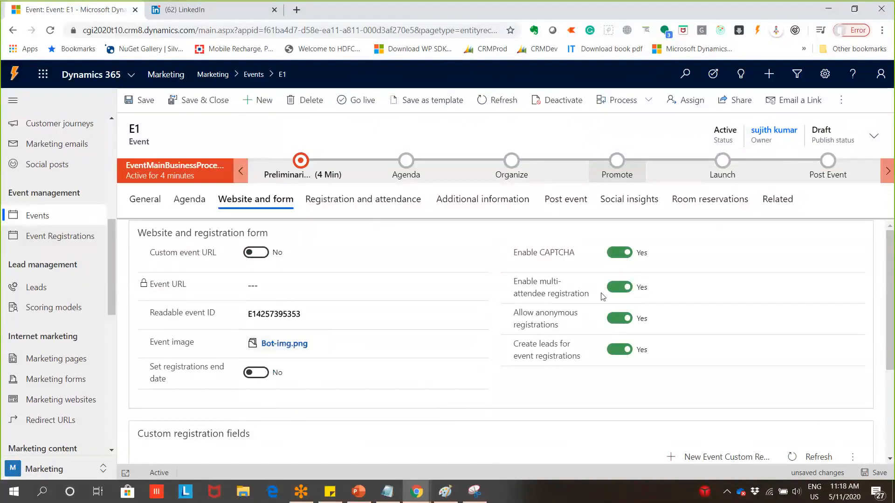
left_click(620, 252)
left_click_drag(589, 359, 513, 345)
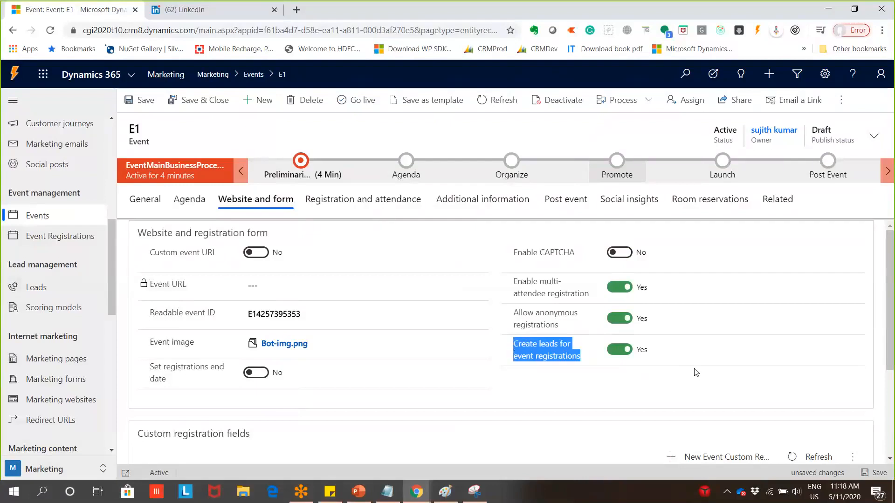
scroll(696, 372, "down", 3)
scroll(698, 369, "up", 3)
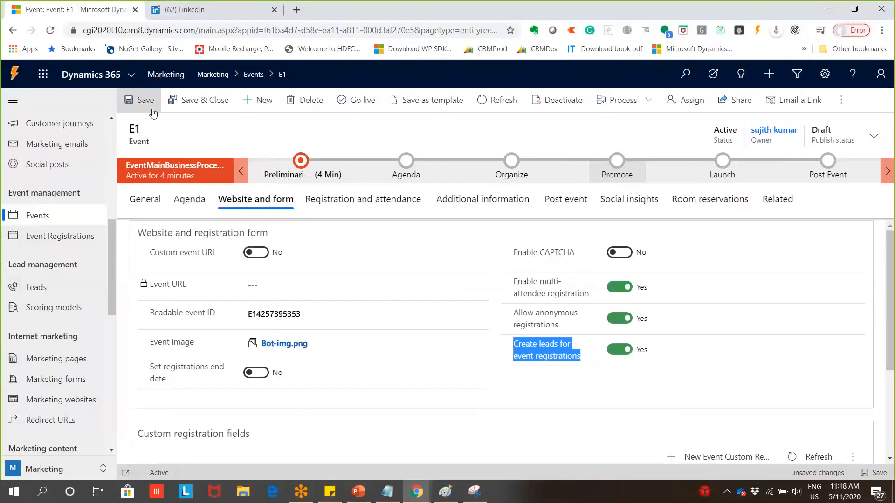
Save the E1 event record and publish it live to generate its event URL
left_click(140, 100)
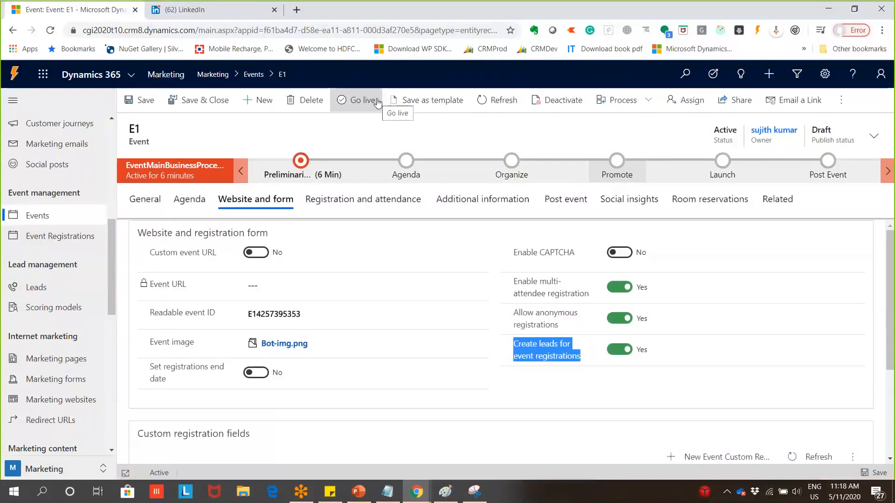
left_click(376, 98)
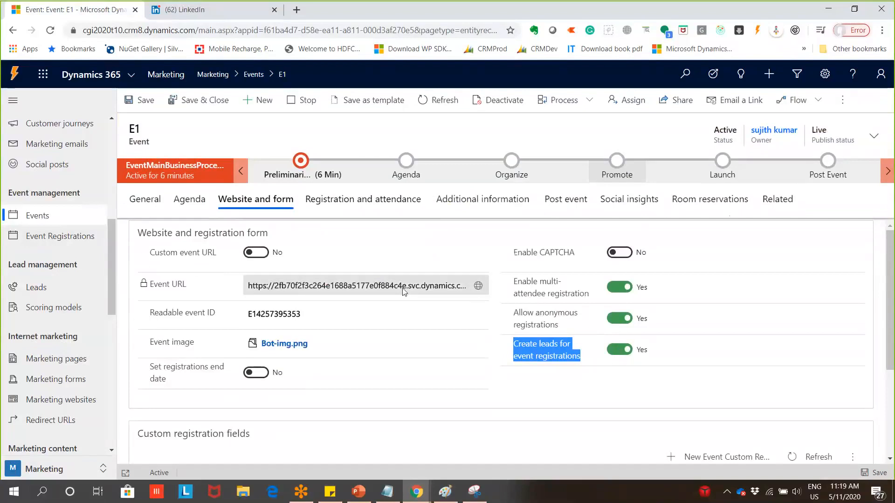
Open E1's public event website in a new tab and select its web address
left_click(479, 288)
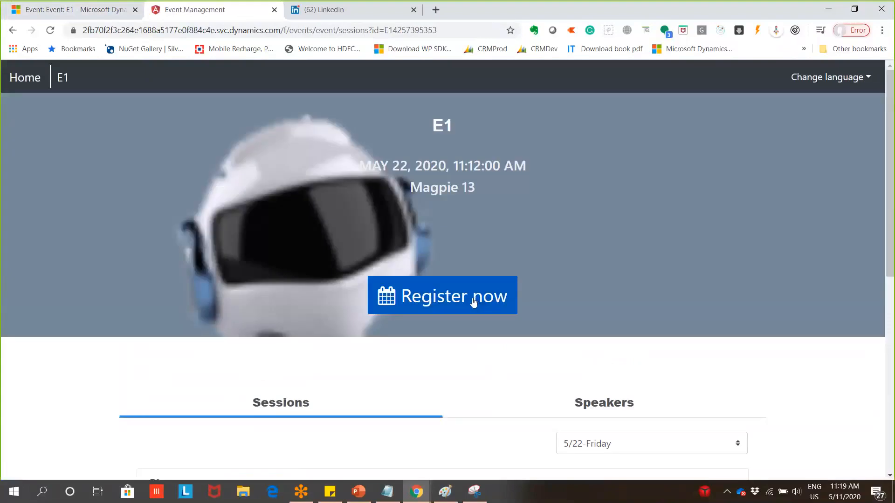
scroll(292, 270, "down", 4)
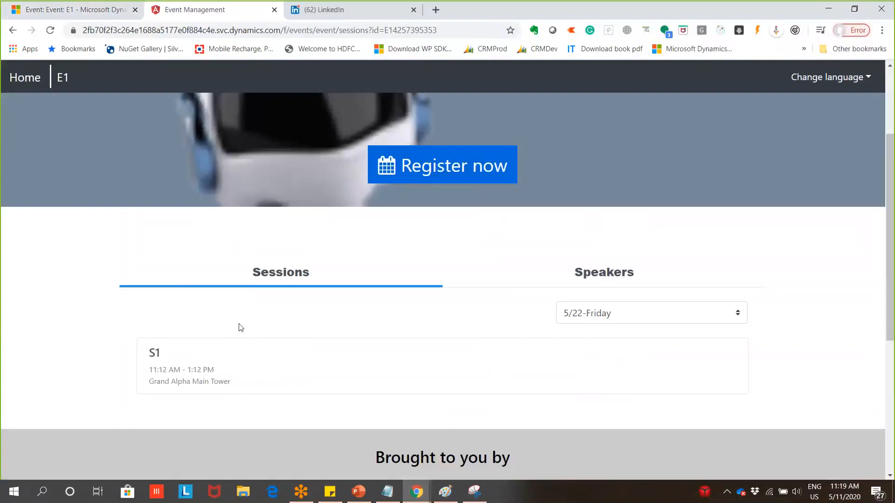
scroll(300, 334, "up", 4)
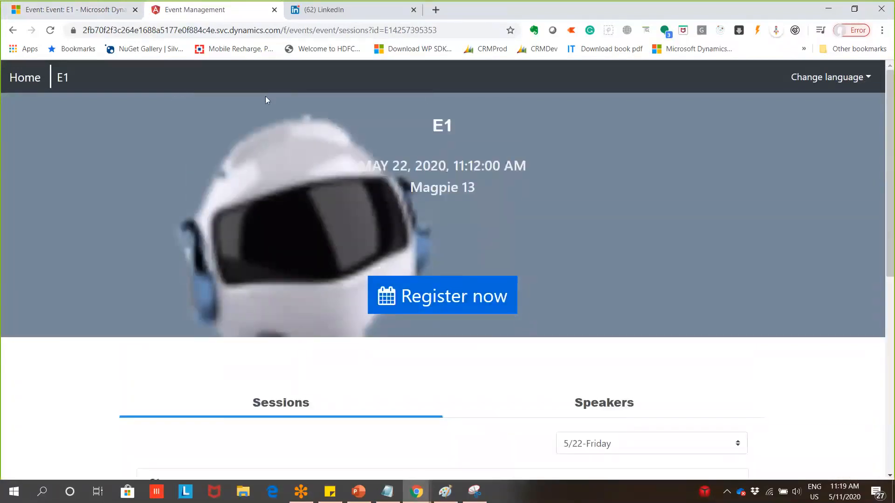
left_click(409, 30)
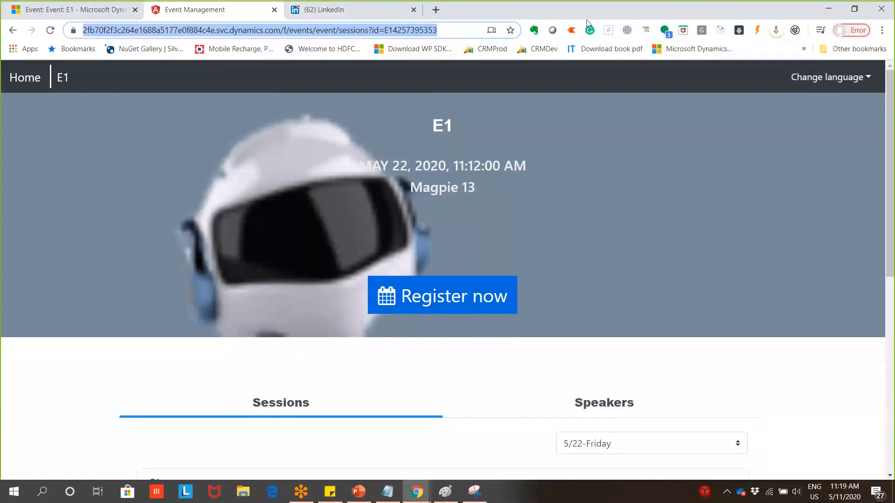
Scroll through the event page to review session S1 and the Fabrikam, Inc. sponsor section
left_click(729, 200)
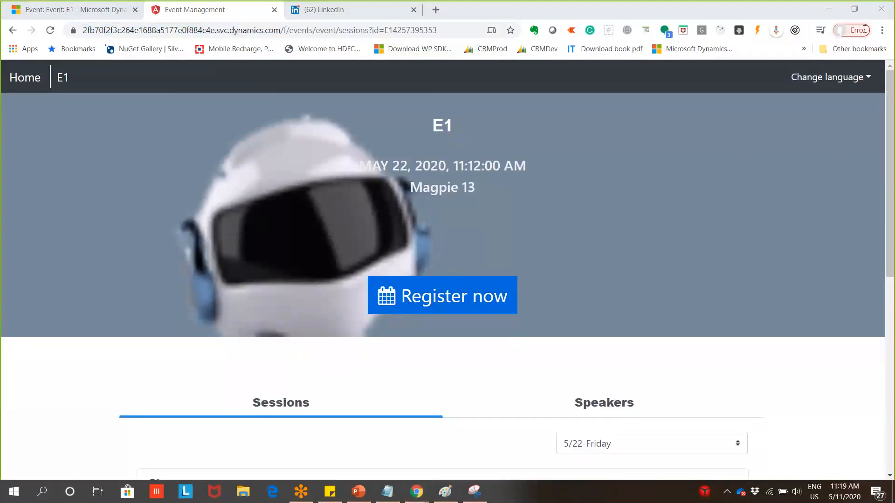
left_click(486, 243)
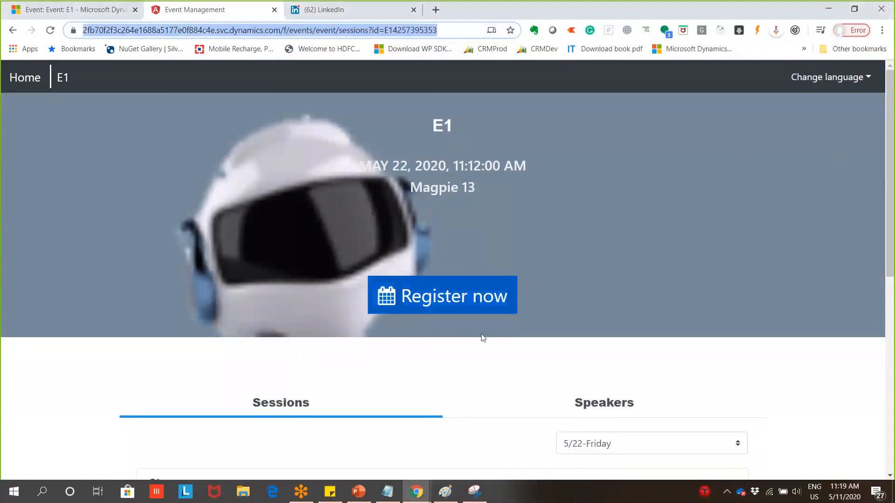
scroll(483, 336, "down", 4)
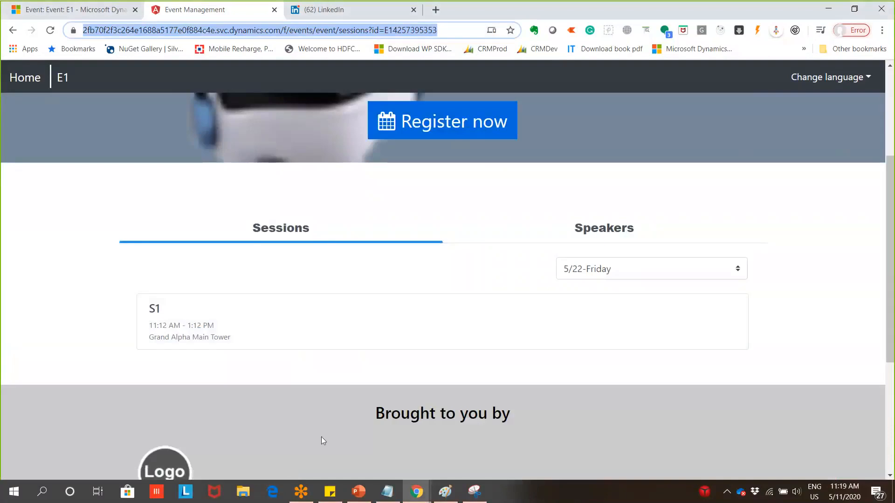
scroll(463, 371, "down", 3)
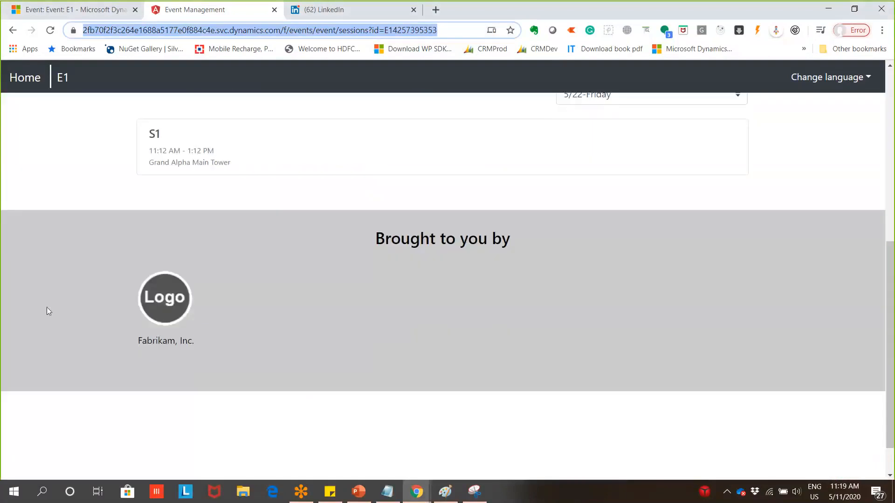
left_click_drag(47, 308, 467, 281)
triple_click(516, 241)
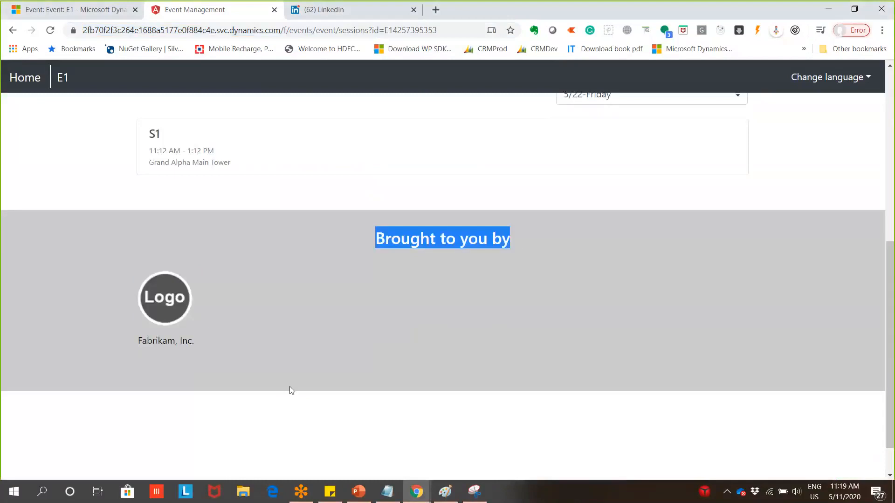
scroll(290, 387, "down", 1)
scroll(298, 408, "up", 3)
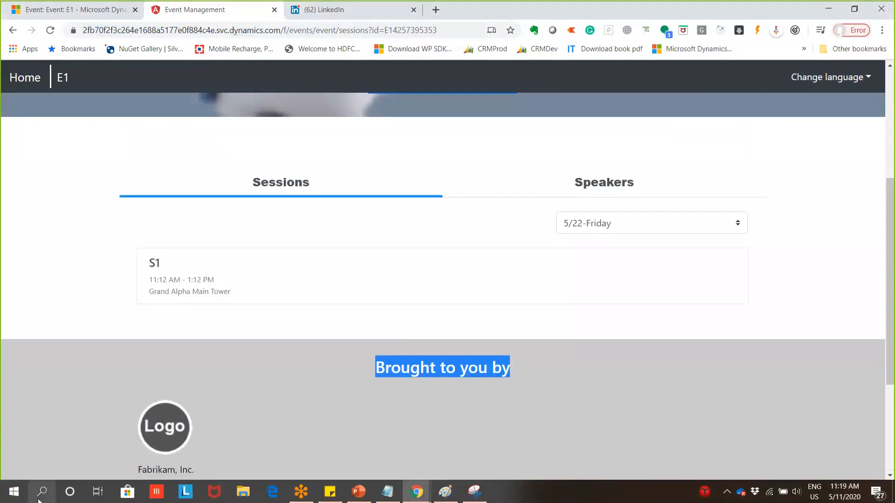
scroll(313, 449, "up", 5)
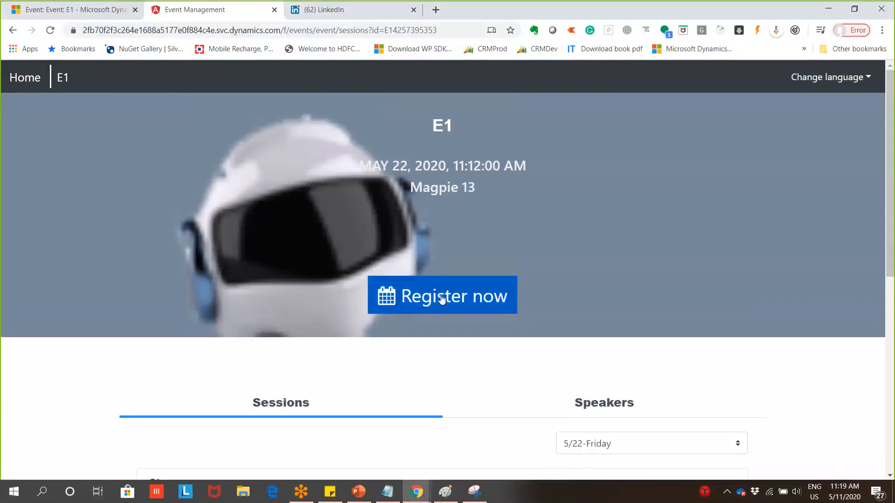
Open the E1 registration form and add a first attendee from autofill, with names edited by '1'
left_click(433, 309)
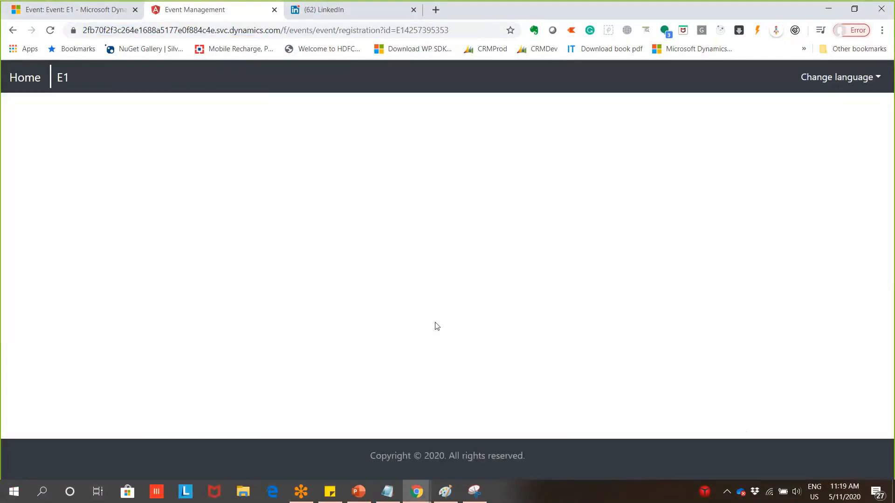
left_click(388, 234)
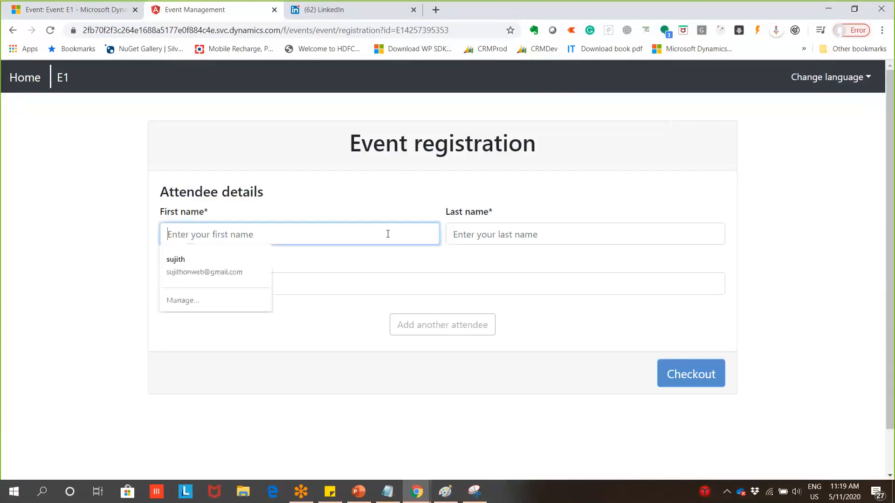
left_click(236, 276)
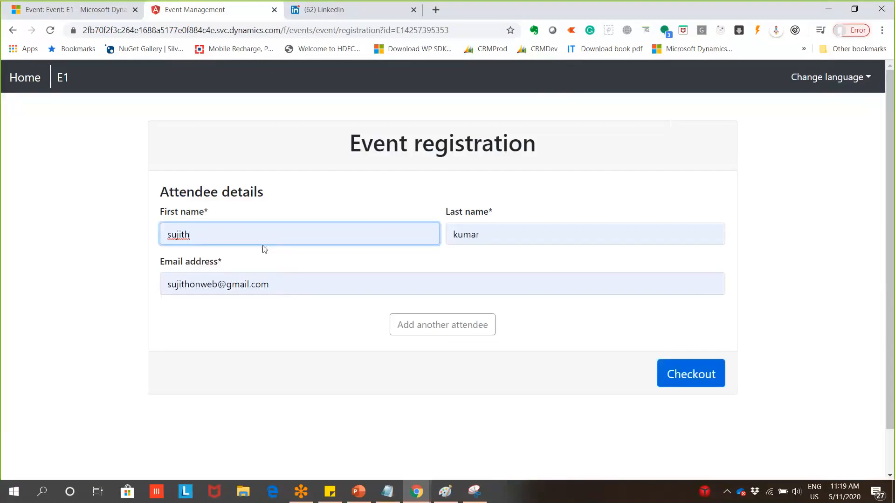
type("1")
left_click(480, 236)
type("1")
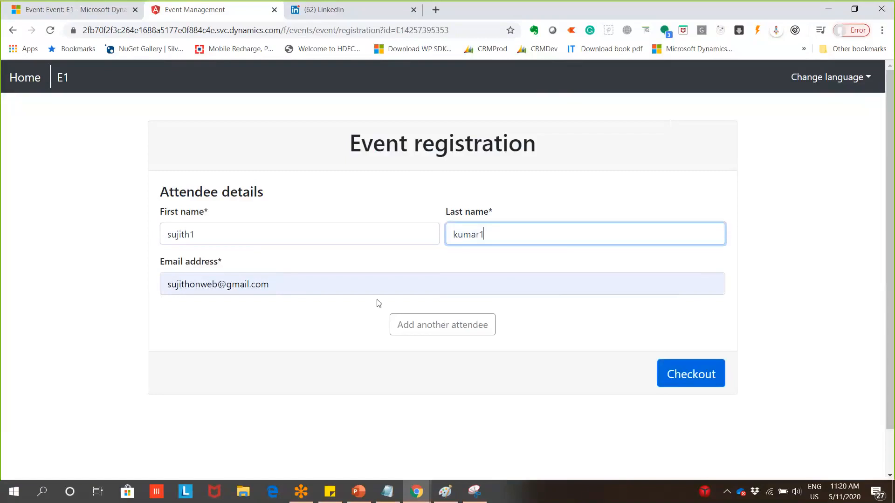
left_click(469, 329)
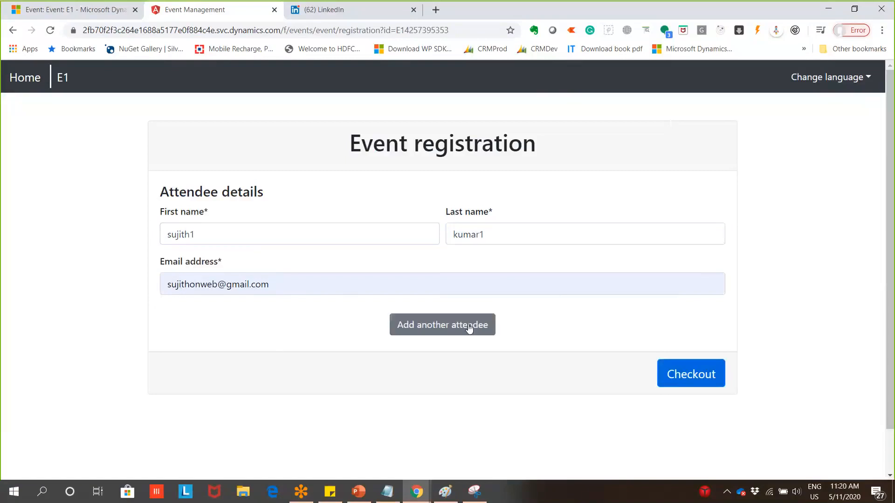
left_click(469, 329)
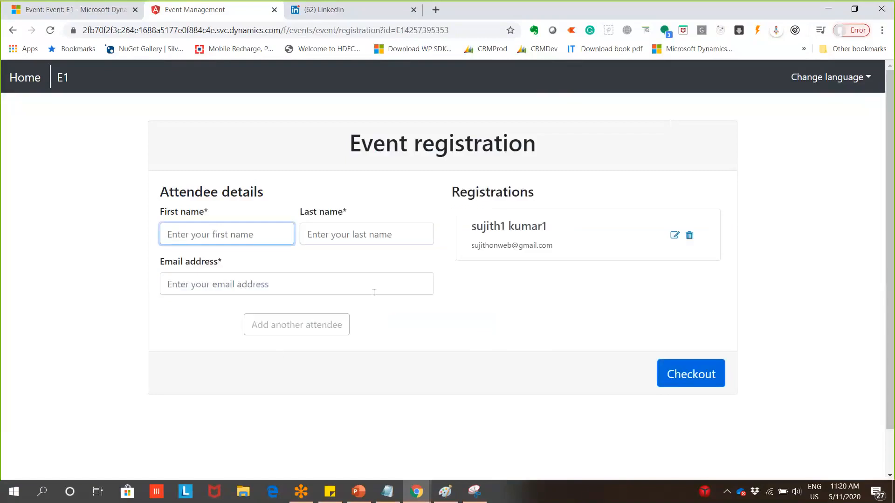
Add a second attendee with first name S2, using autofilled details
left_click(258, 239)
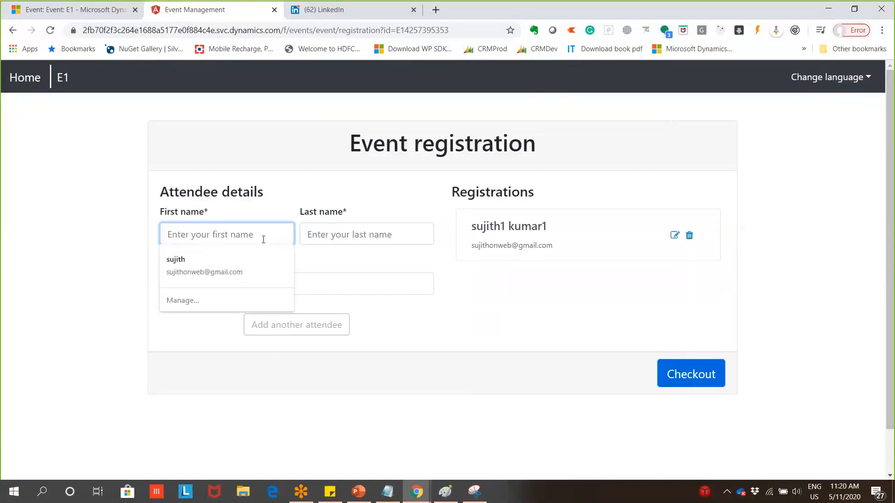
left_click(253, 263)
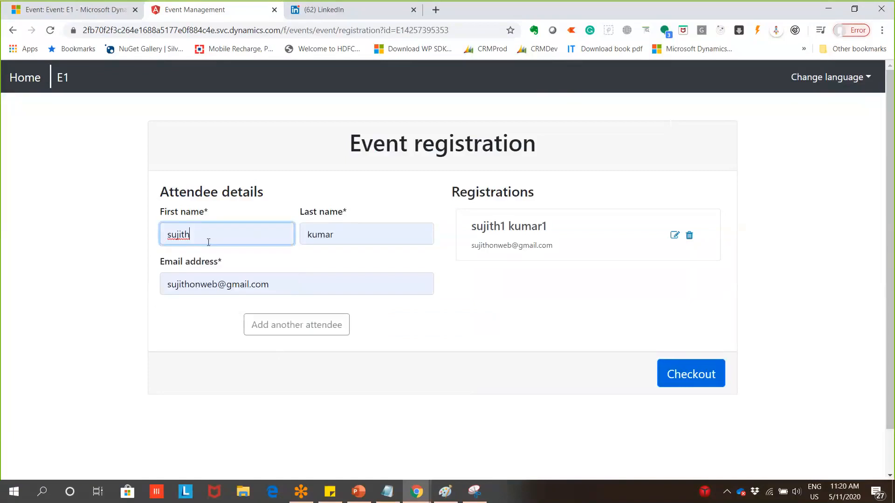
key("BackSpace")
key("BackSpace")
key("BackSpace")
key("BackSpace")
key("BackSpace")
key("BackSpace")
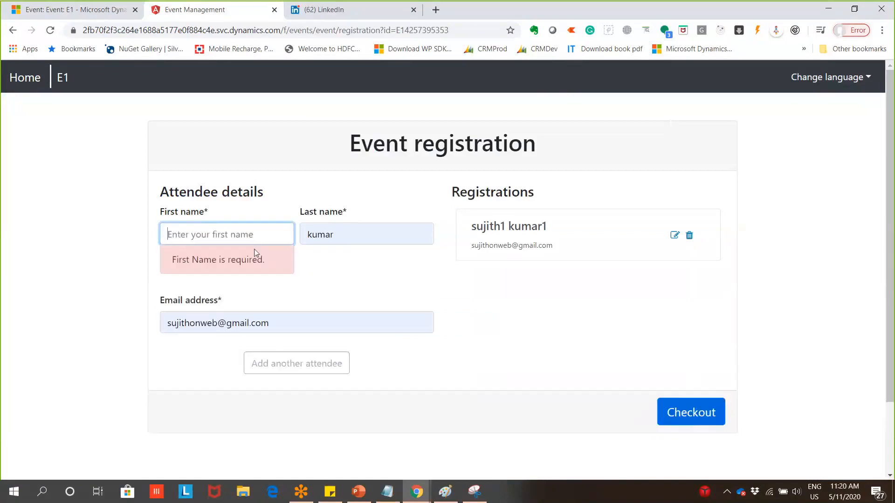
type("S2")
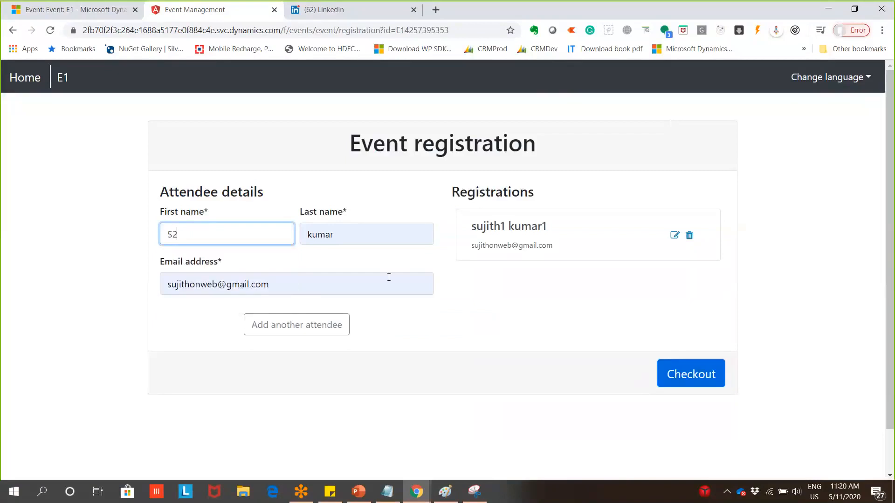
left_click(326, 325)
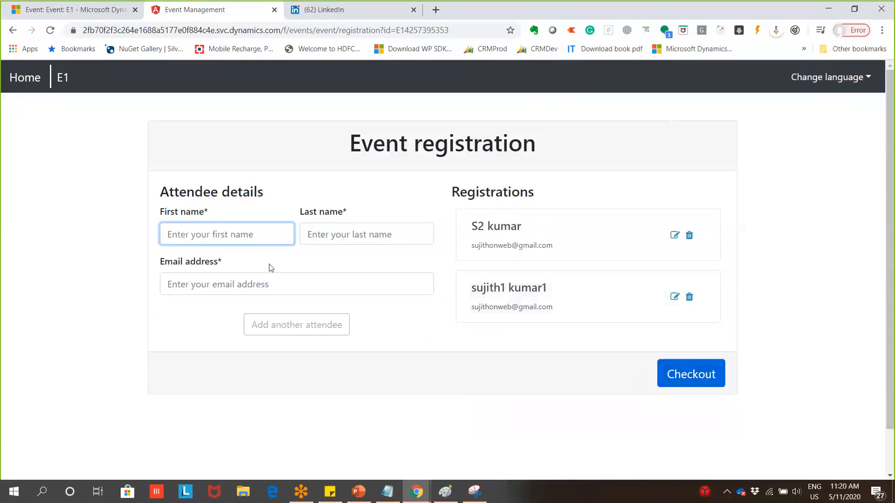
Add a third attendee named S3, bringing E1 to maximum capacity
left_click(244, 235)
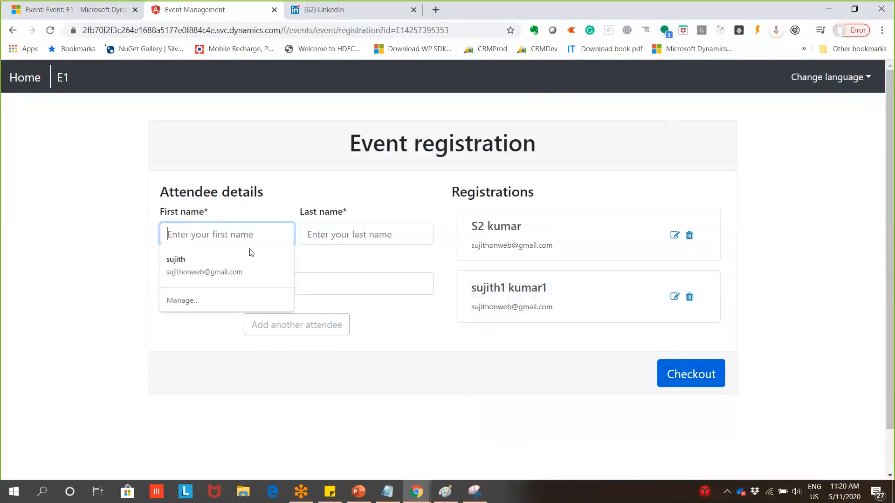
type("S3")
left_click(320, 234)
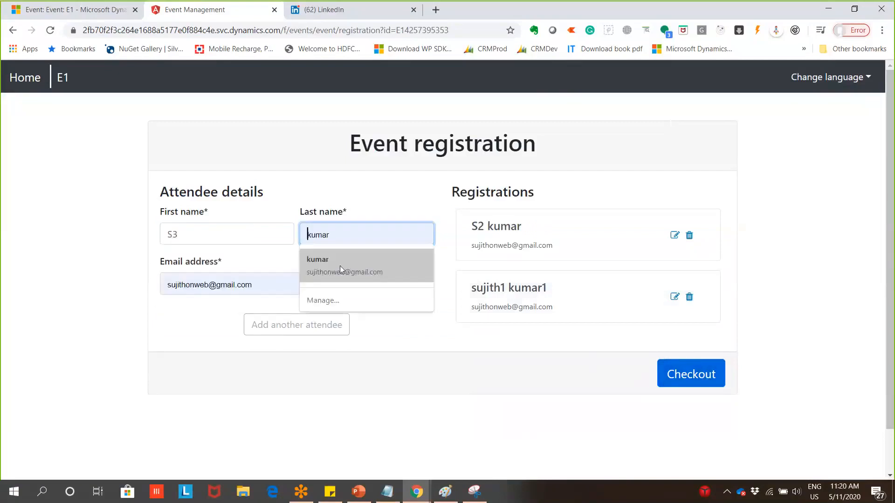
left_click(340, 266)
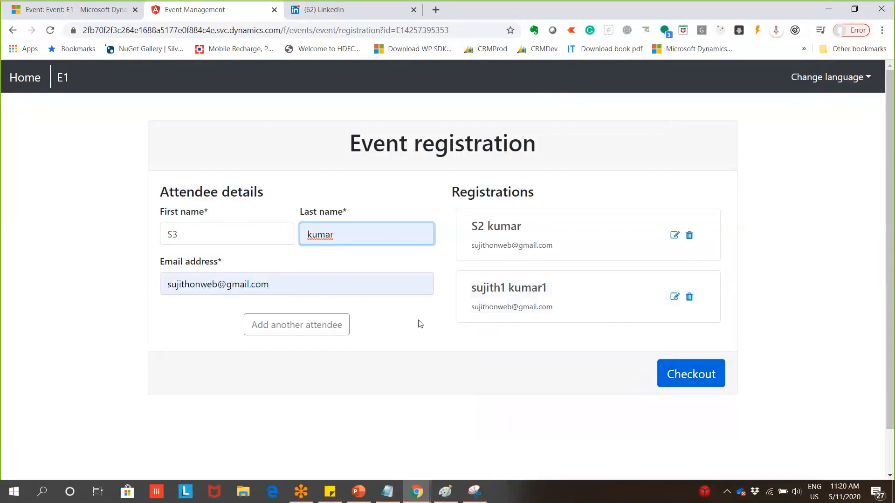
left_click(343, 325)
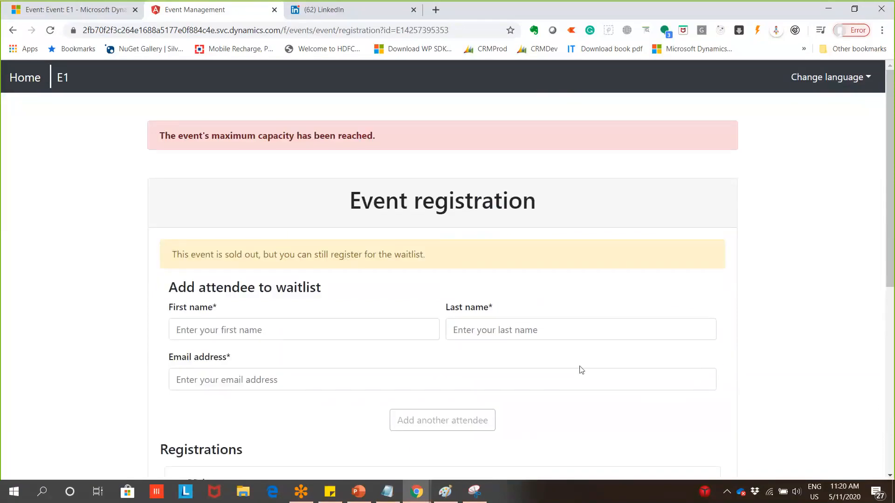
Check out the three E1 registrations, then return to the E1 event record tab
scroll(340, 275, "down", 8)
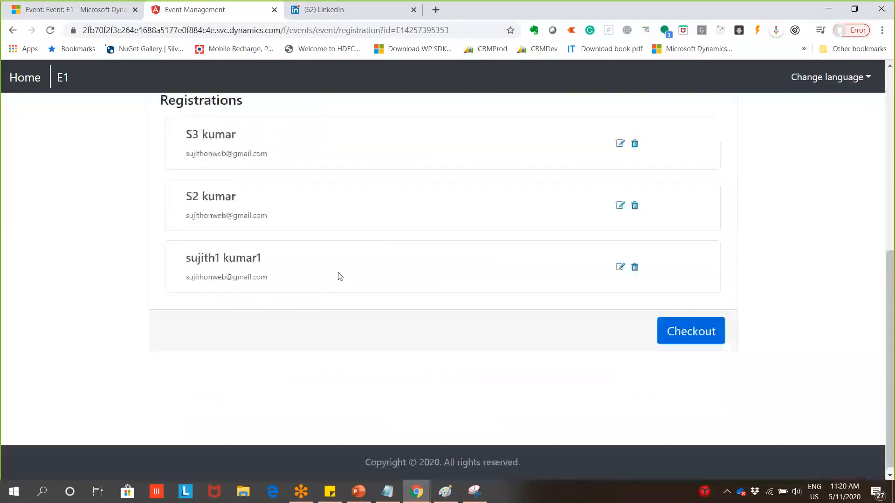
scroll(339, 276, "up", 8)
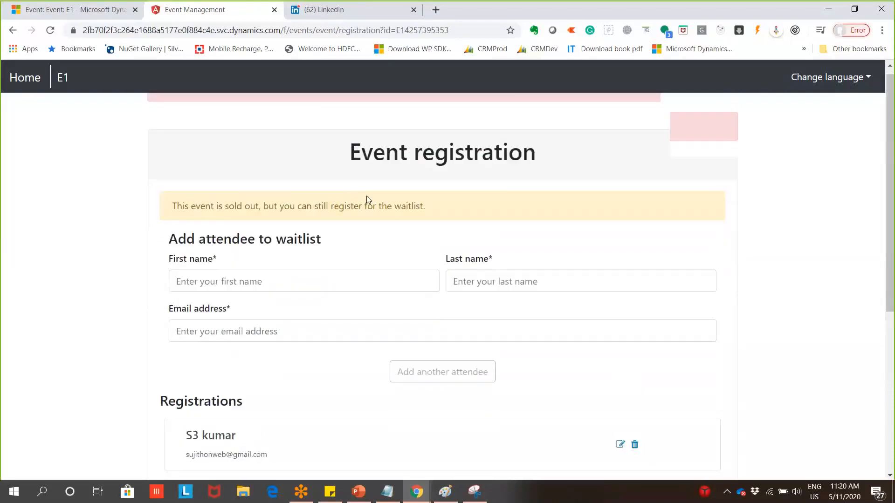
left_click_drag(165, 136, 458, 152)
scroll(561, 296, "down", 4)
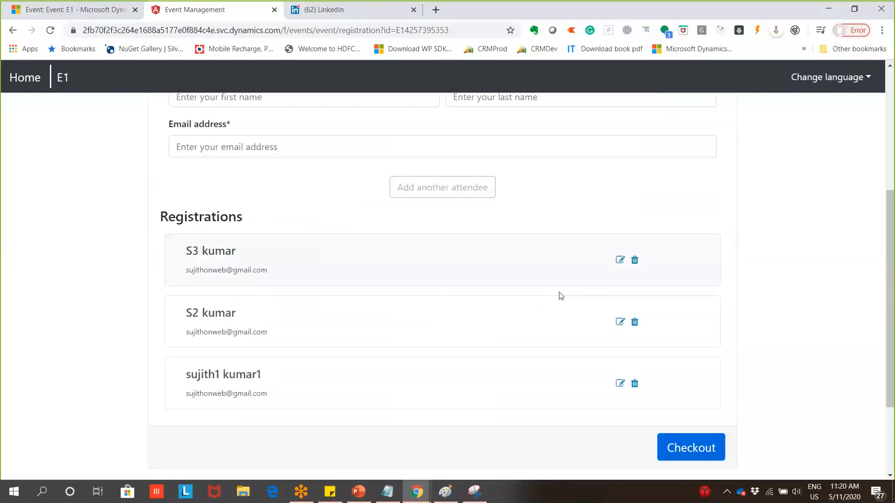
left_click(684, 447)
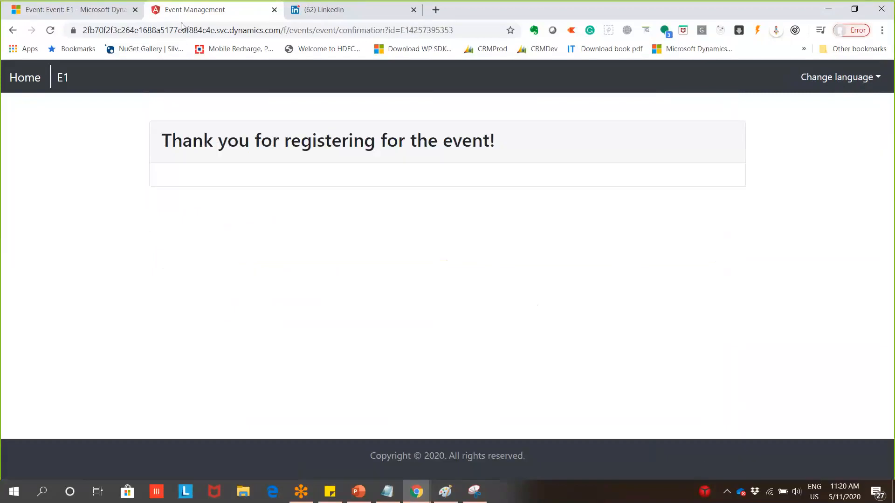
left_click(89, 9)
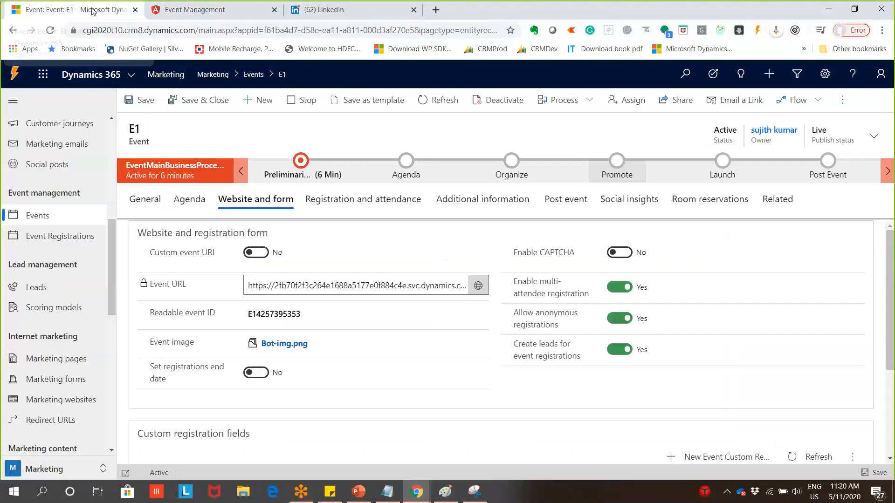
Reopen E1's event website and start a new registration, which now offers only the waitlist
left_click(478, 287)
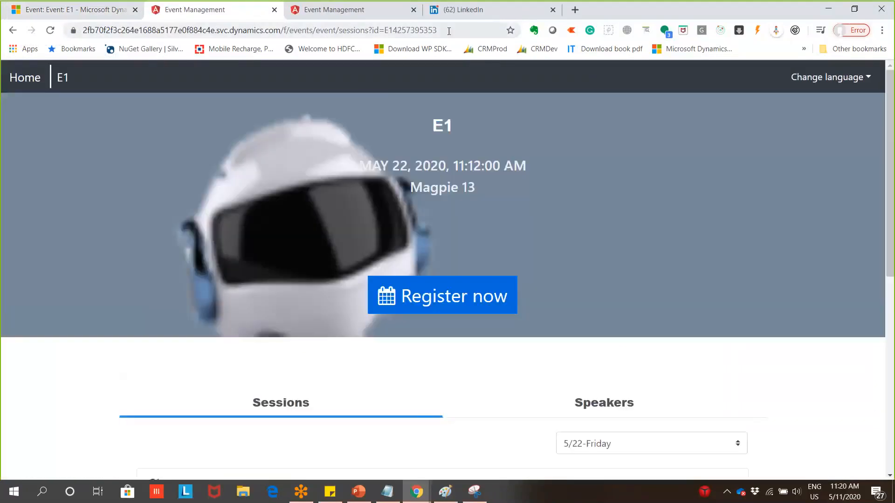
left_click_drag(450, 32, 56, 3)
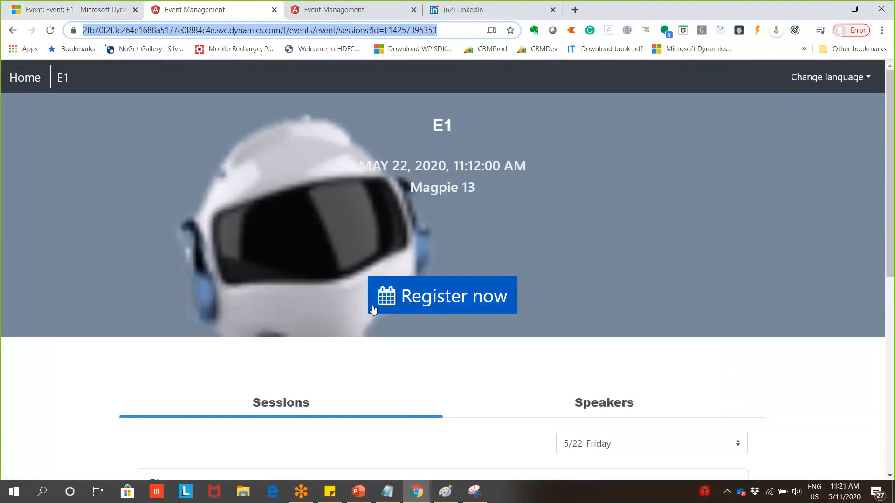
scroll(431, 309, "down", 3)
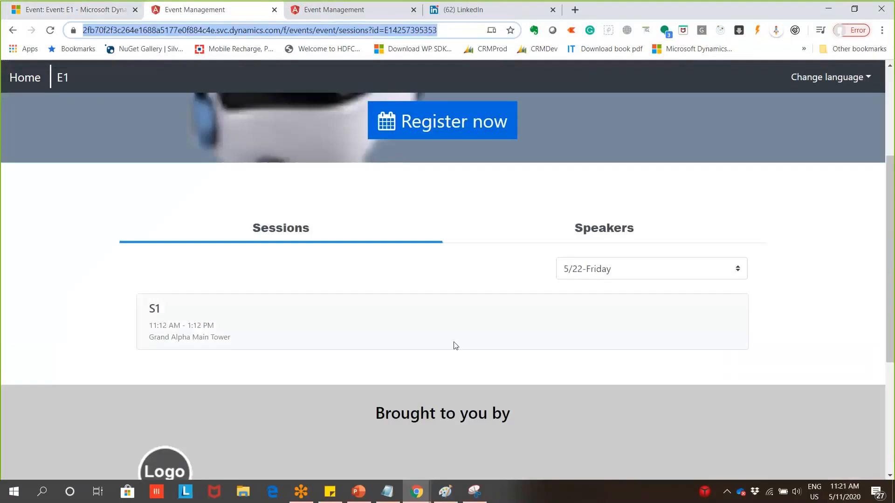
scroll(455, 346, "up", 2)
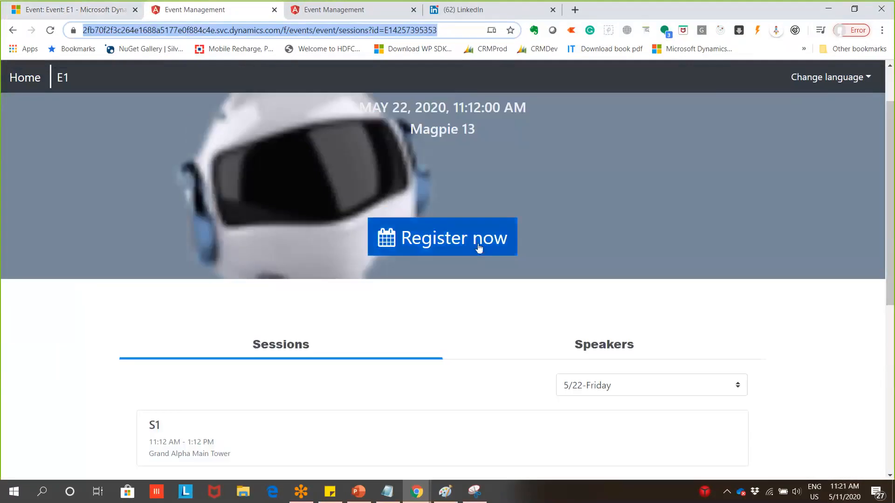
left_click(479, 249)
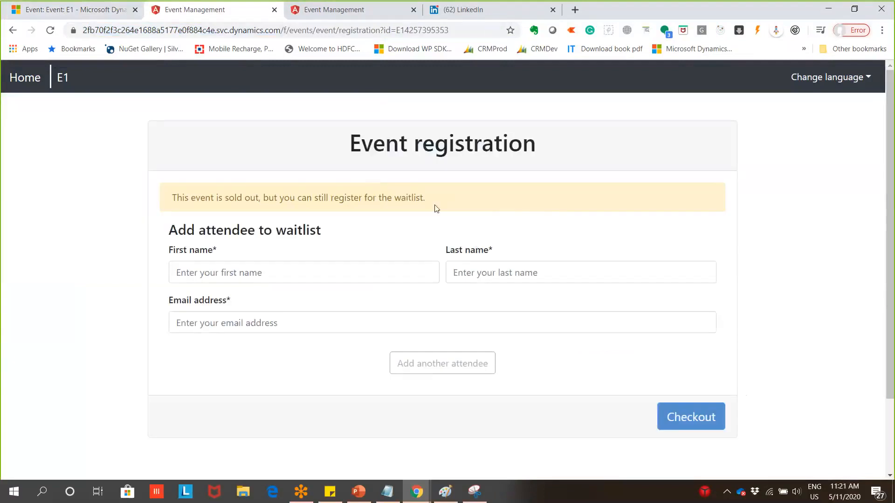
Submit a waitlist registration for attendee W1, then reopen E1's event page in a new tab
left_click_drag(436, 208, 130, 198)
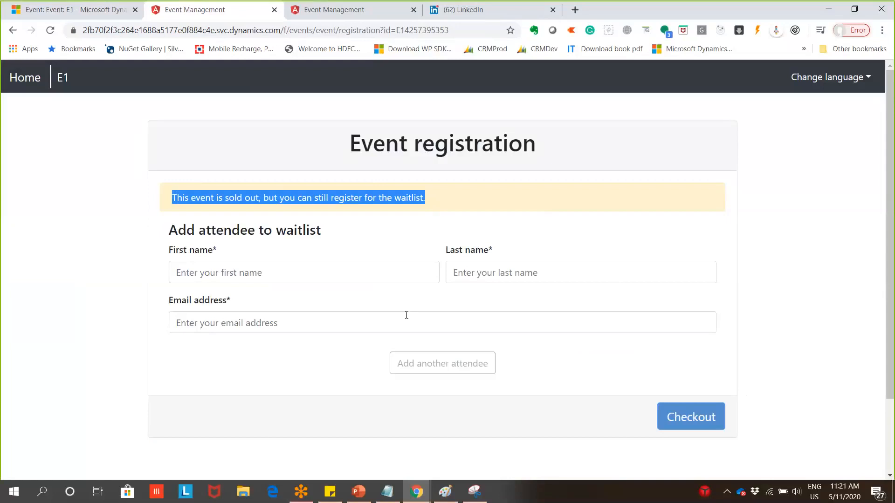
left_click(420, 273)
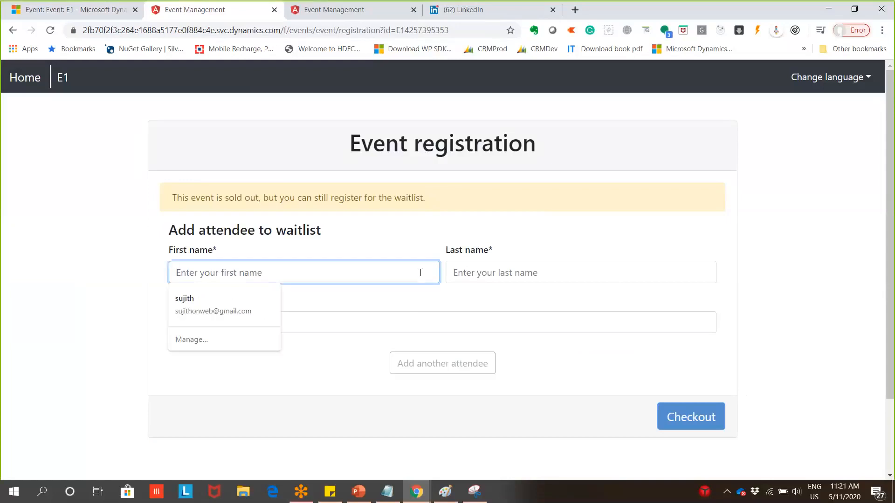
type("W1")
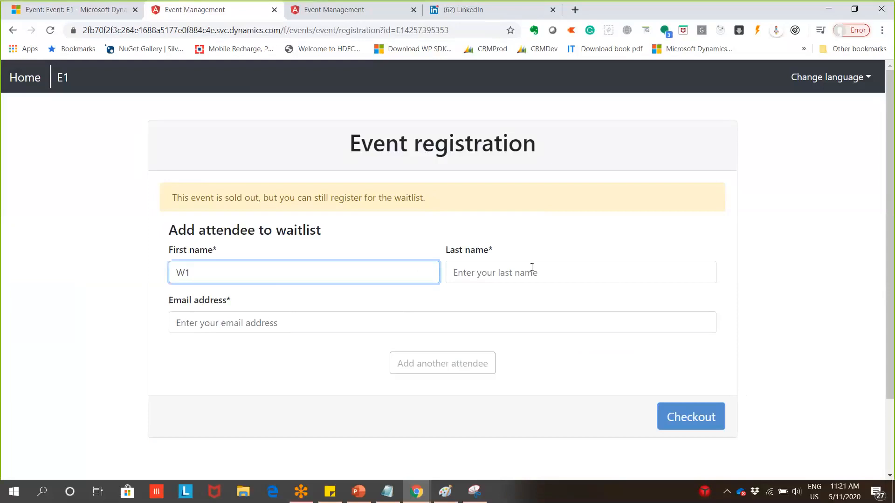
left_click(532, 271)
left_click(513, 295)
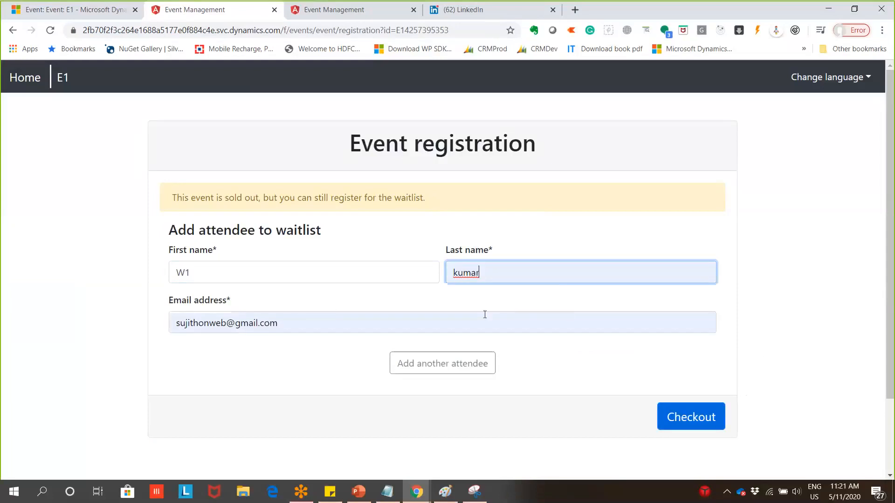
left_click(677, 423)
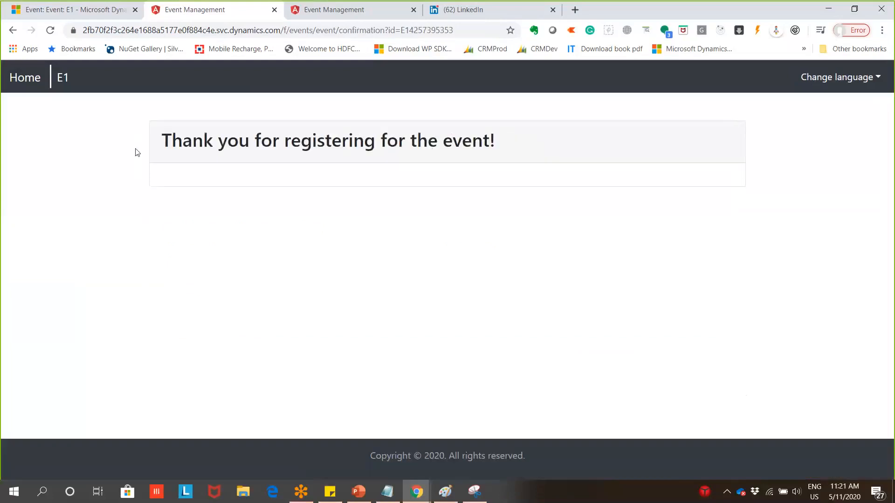
left_click(32, 14)
left_click(480, 286)
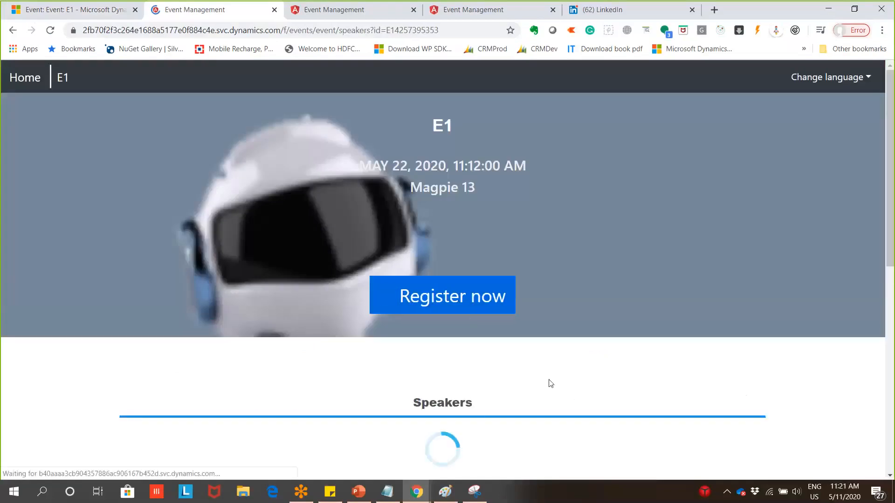
Start a waitlist registration and add attendee W2 with autofilled last name and email
left_click(470, 299)
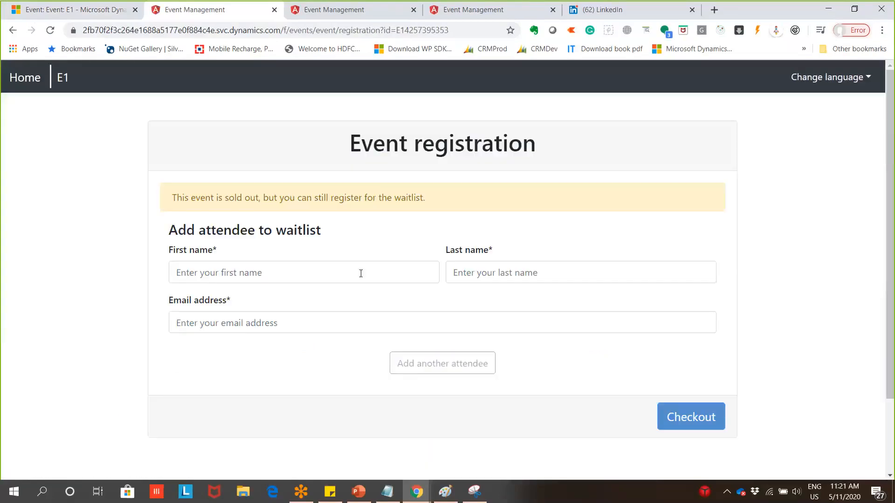
left_click(359, 273)
type("W2")
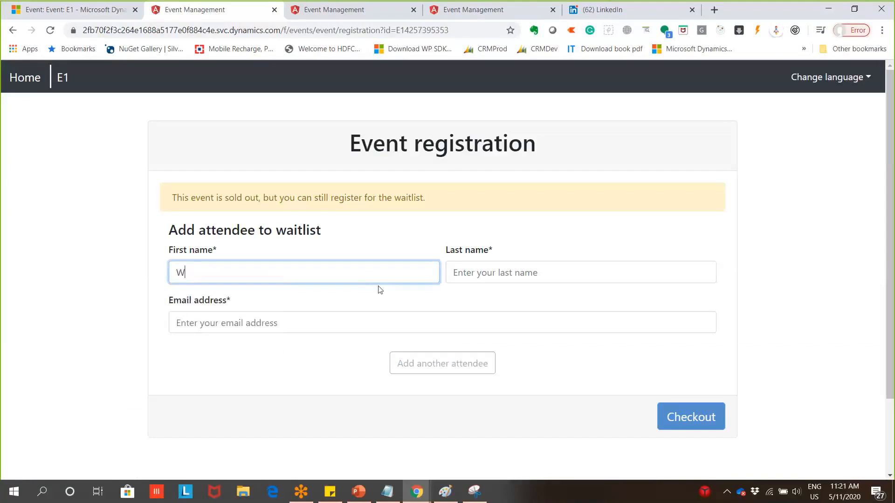
left_click(489, 275)
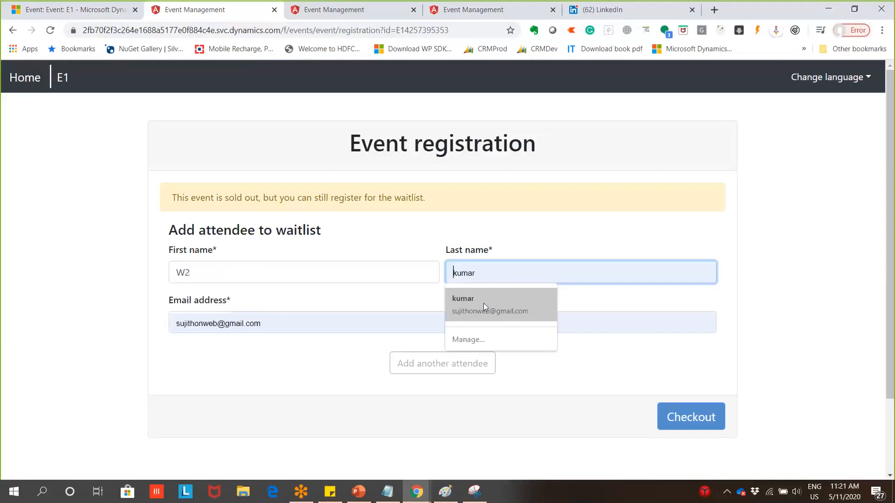
left_click(483, 303)
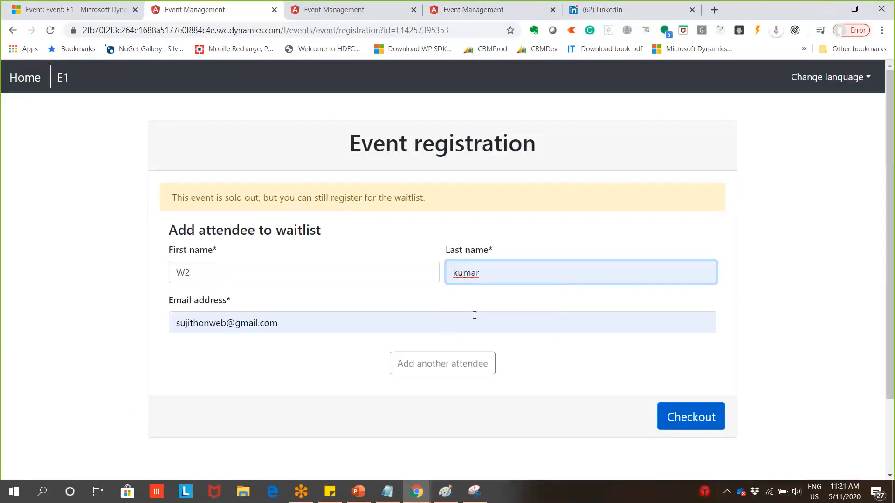
left_click(226, 326)
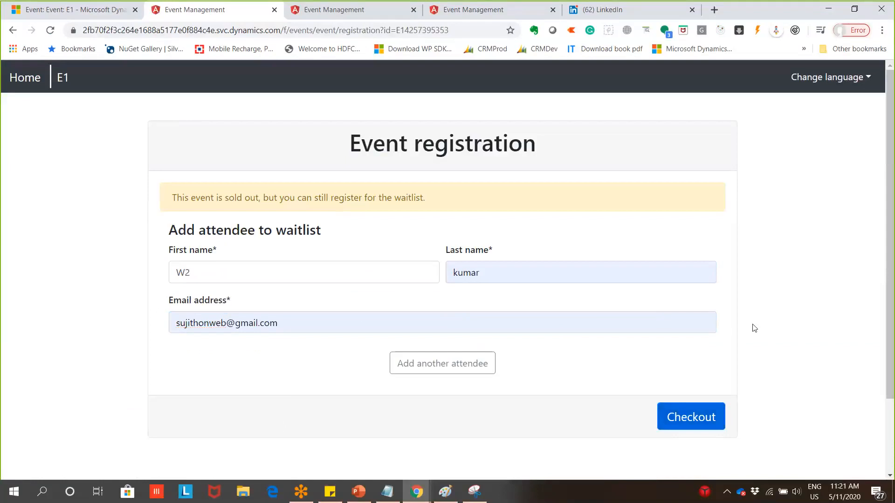
left_click(491, 373)
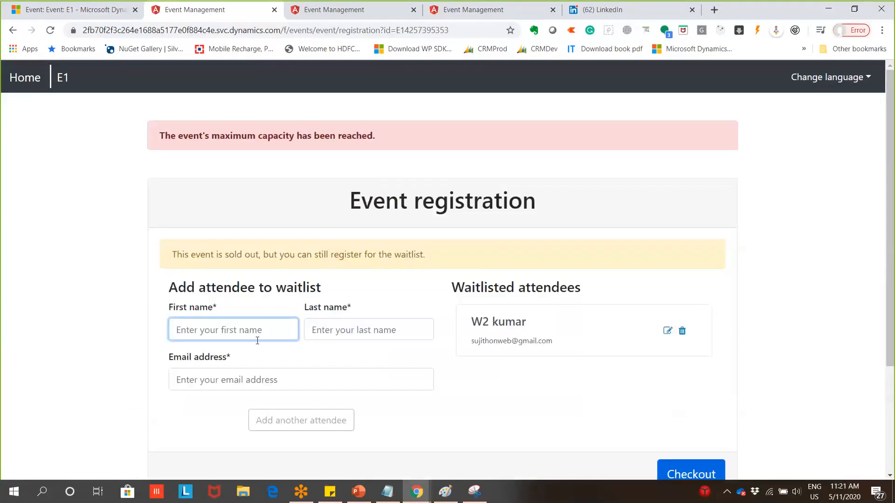
Add attendee W3 from autofill and check out both waitlist registrations
left_click(286, 333)
type("W3")
left_click(366, 332)
left_click(365, 358)
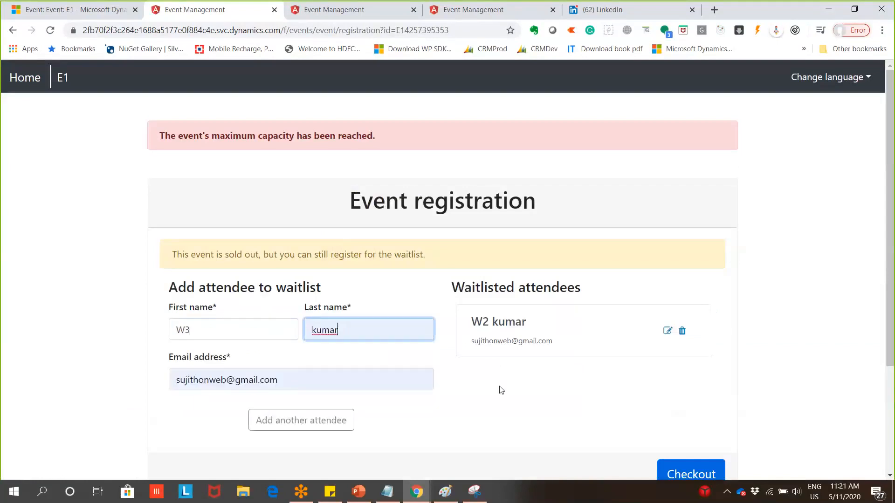
scroll(550, 393, "down", 2)
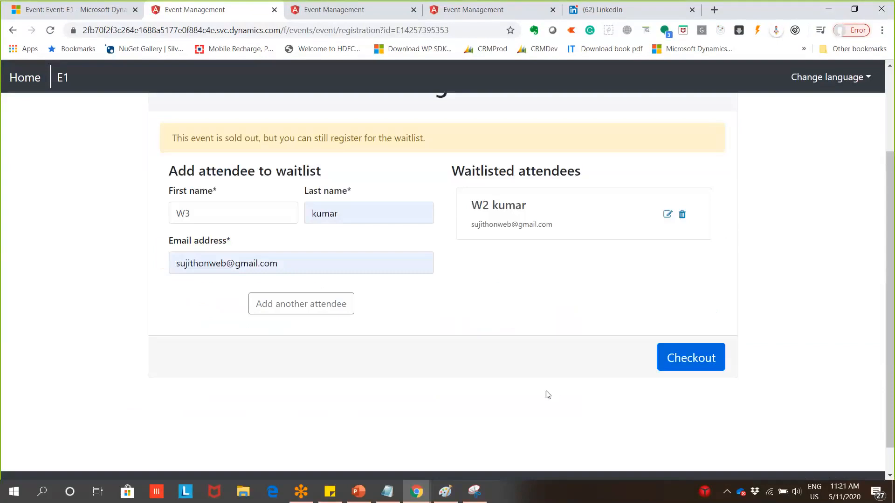
scroll(584, 297, "up", 1)
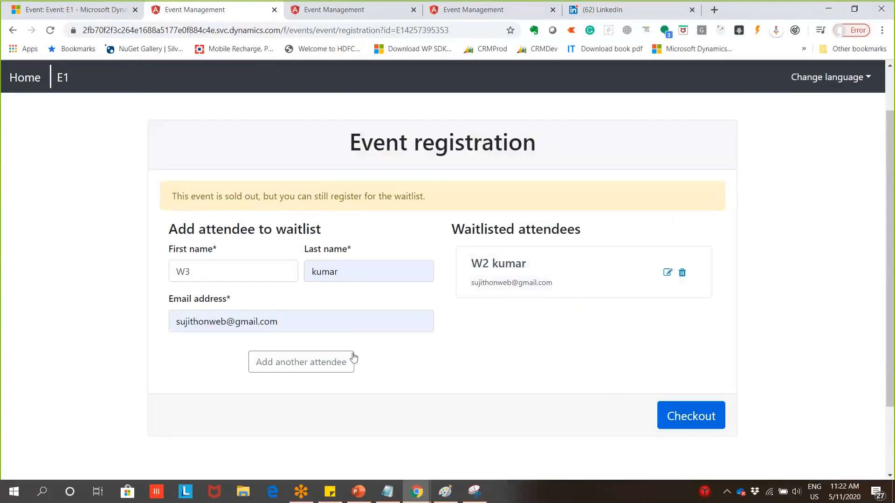
left_click(701, 415)
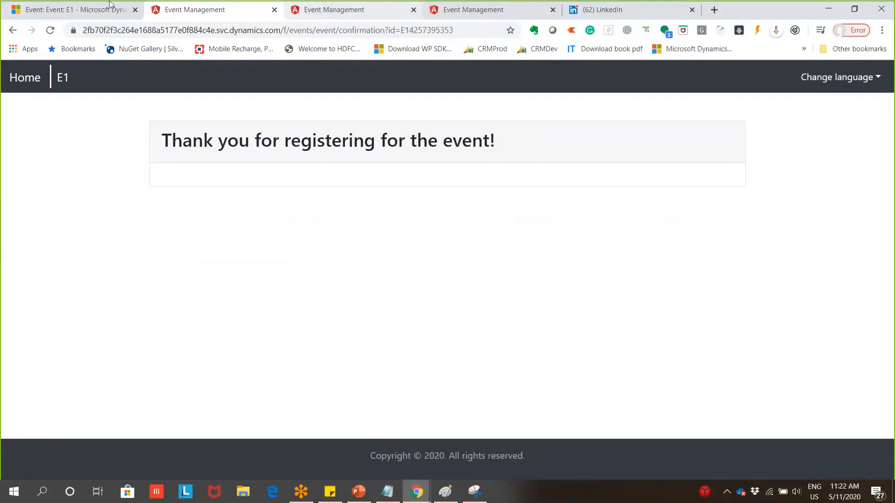
left_click(87, 17)
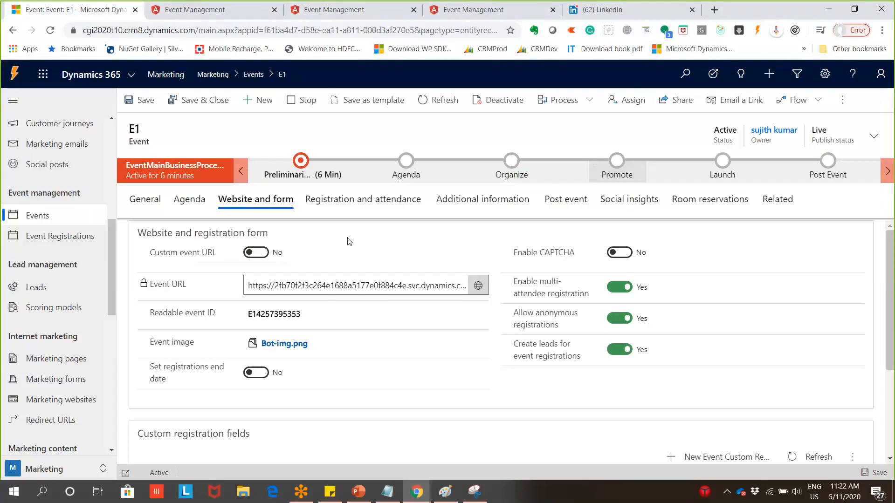
left_click(381, 214)
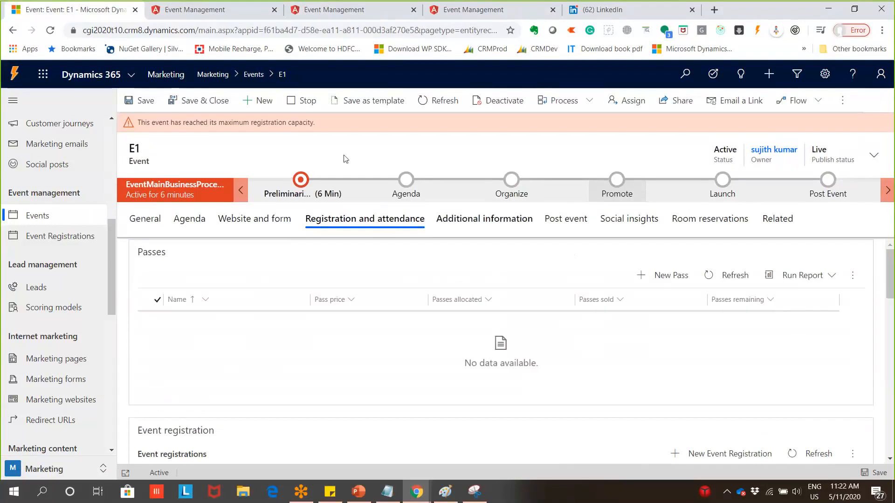
left_click_drag(320, 124, 527, 253)
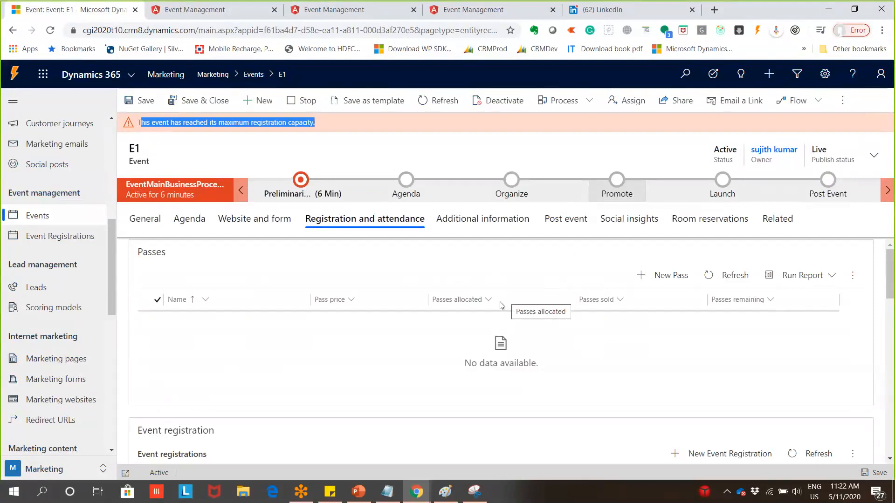
scroll(500, 305, "down", 3)
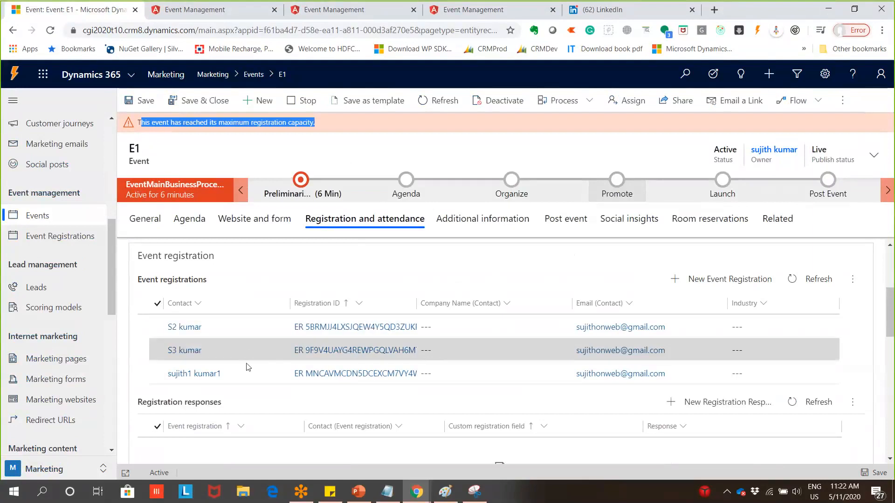
scroll(458, 363, "down", 10)
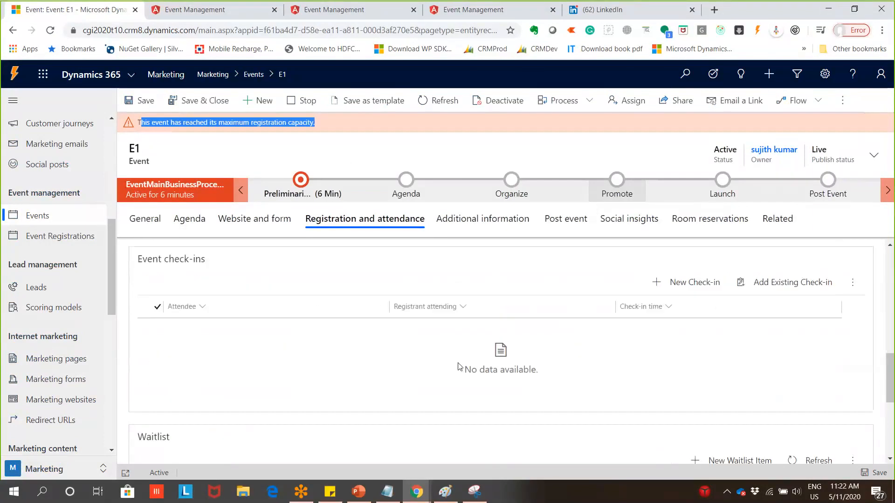
scroll(457, 367, "down", 3)
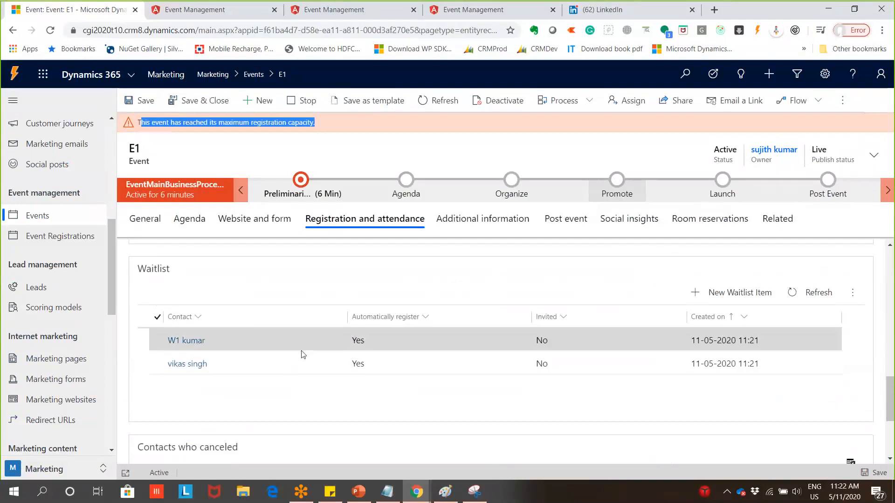
left_click(837, 297)
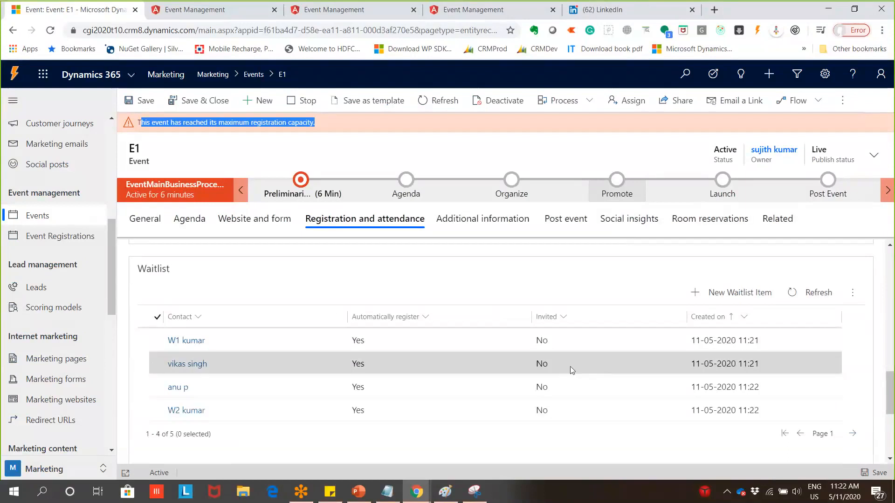
scroll(489, 397, "down", 1)
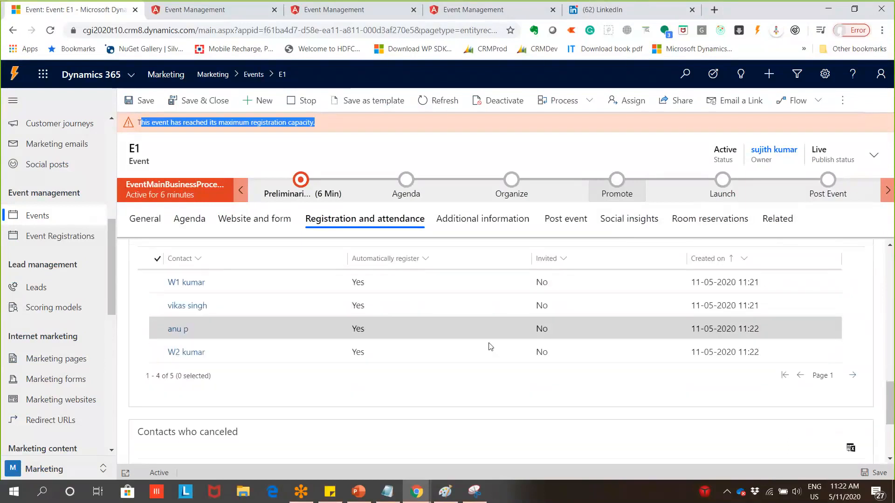
scroll(494, 345, "up", 1)
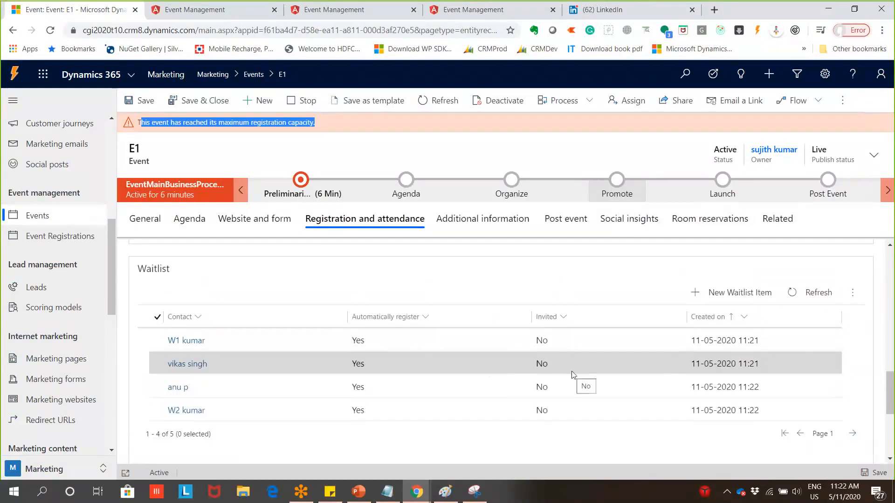
scroll(587, 362, "down", 3)
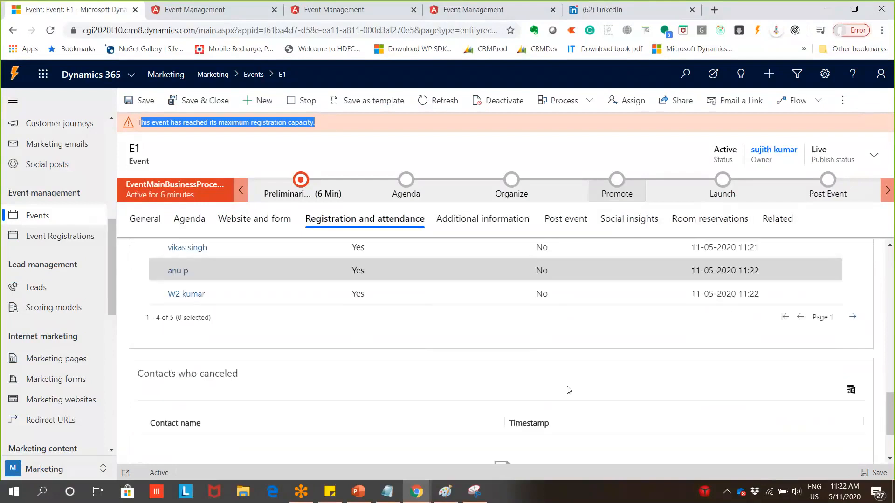
scroll(568, 389, "up", 2)
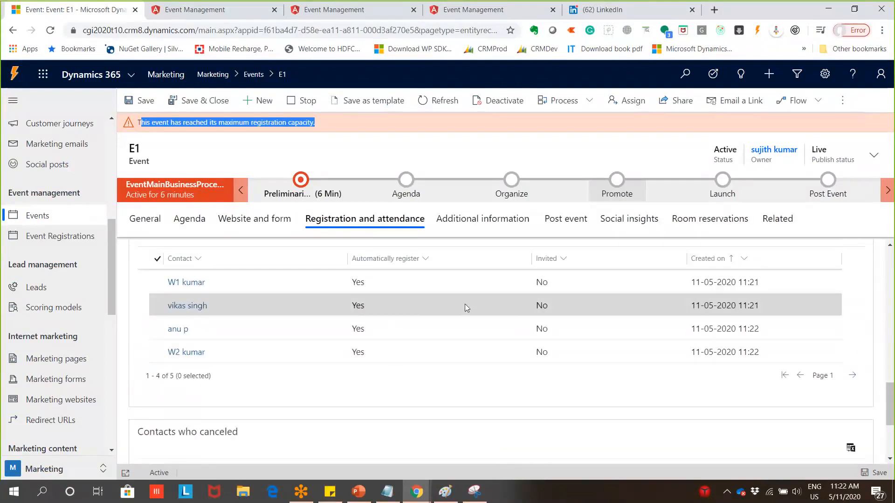
scroll(836, 321, "up", 1)
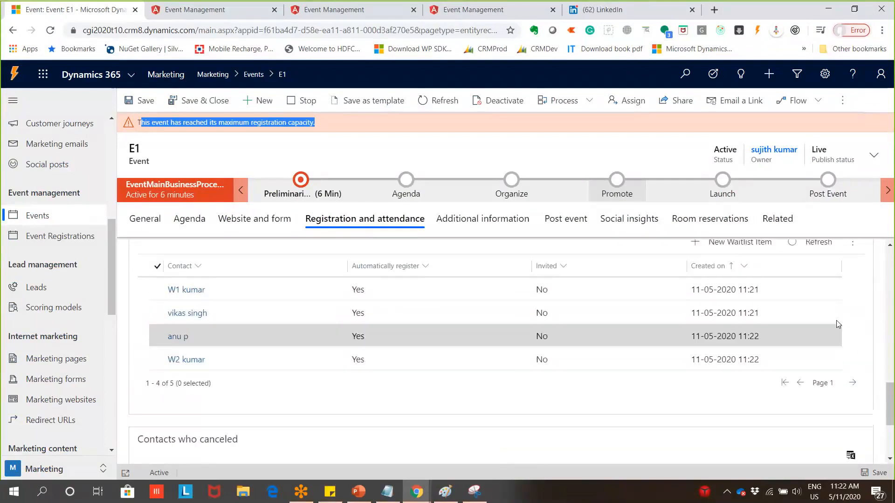
scroll(837, 324, "up", 2)
scroll(653, 392, "down", 2)
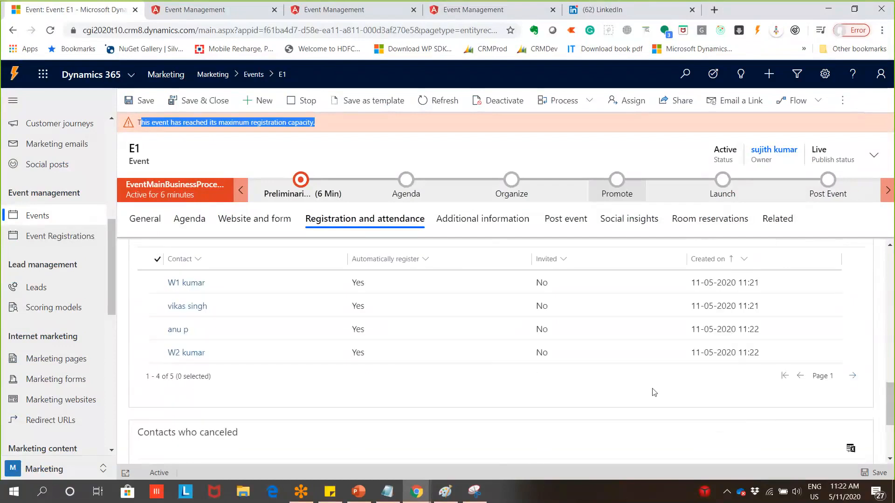
scroll(408, 332, "up", 2)
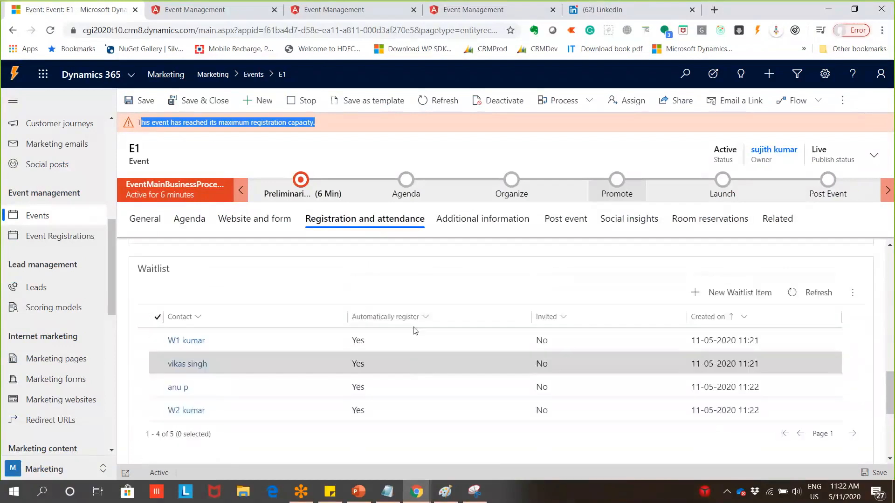
scroll(708, 387, "up", 7)
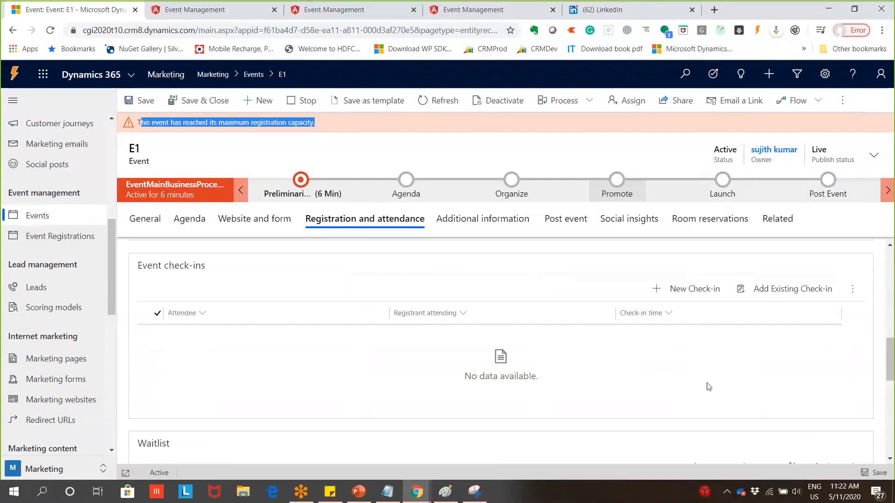
scroll(708, 387, "up", 3)
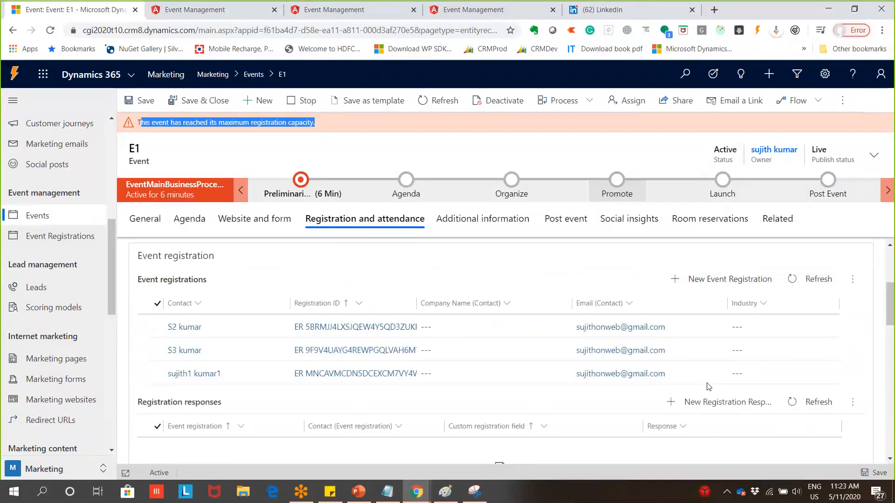
scroll(686, 392, "up", 2)
scroll(685, 393, "down", 2)
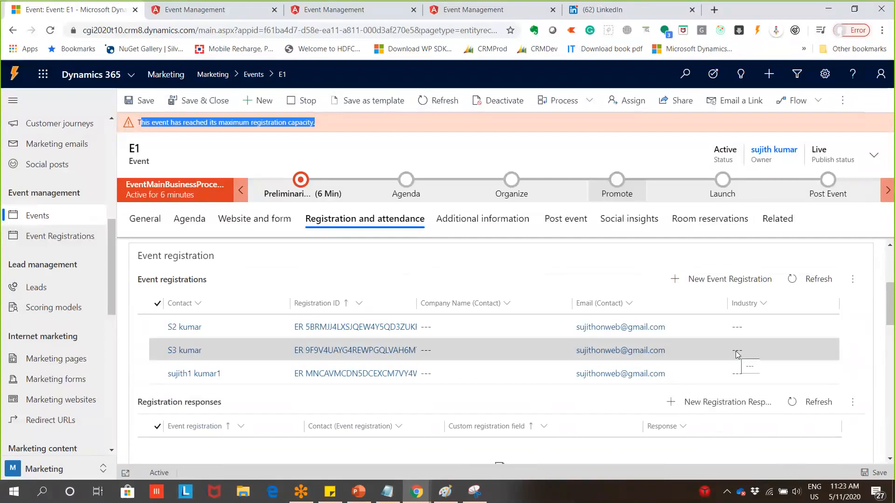
scroll(730, 363, "down", 1)
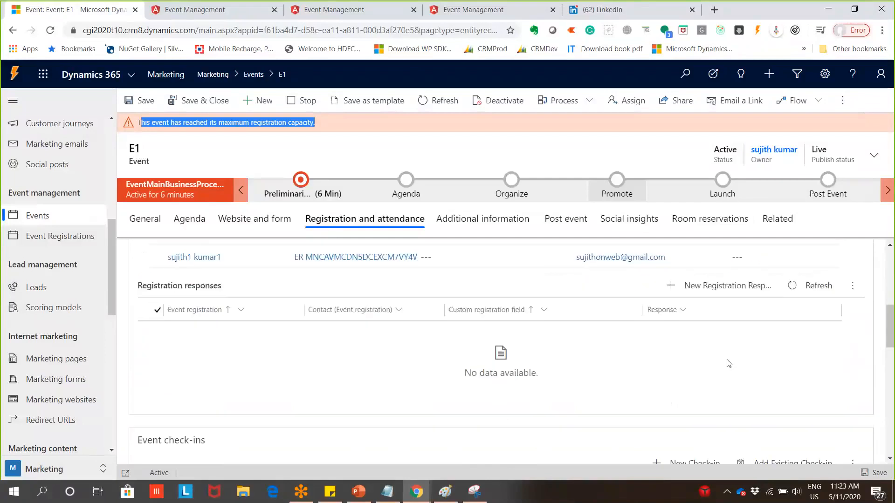
scroll(739, 340, "up", 2)
scroll(739, 340, "down", 1)
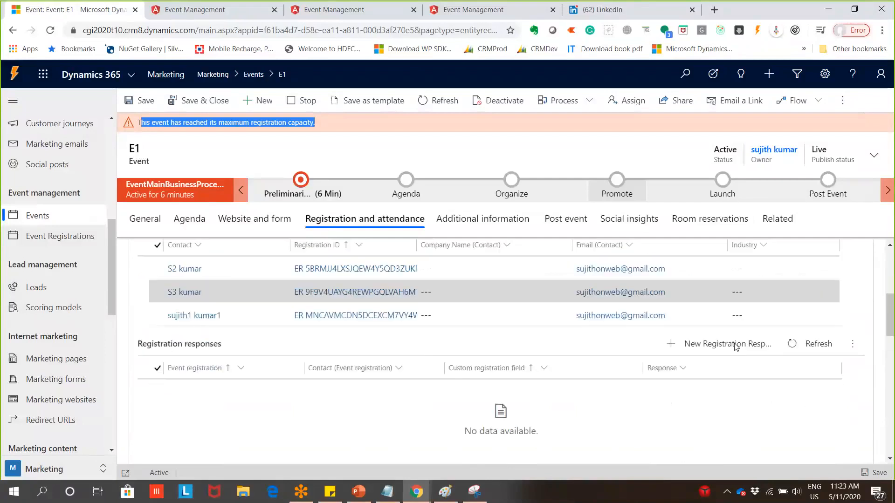
scroll(736, 347, "down", 8)
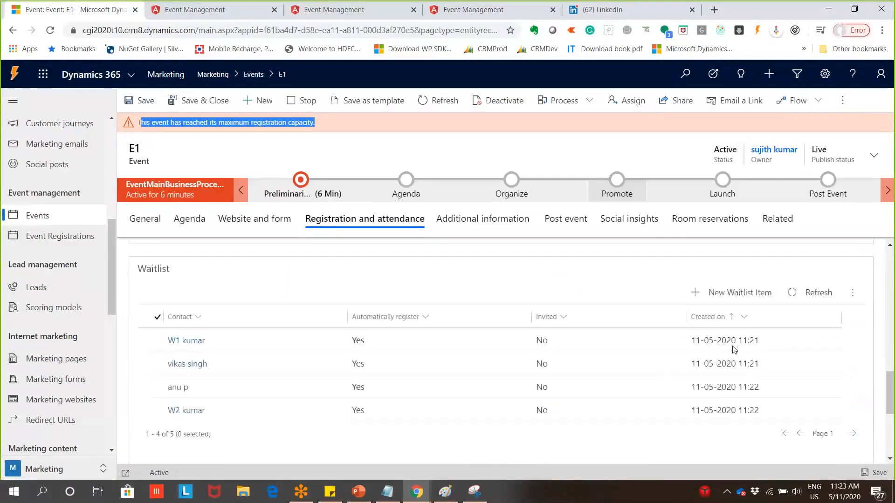
scroll(793, 352, "up", 1)
scroll(795, 350, "up", 3)
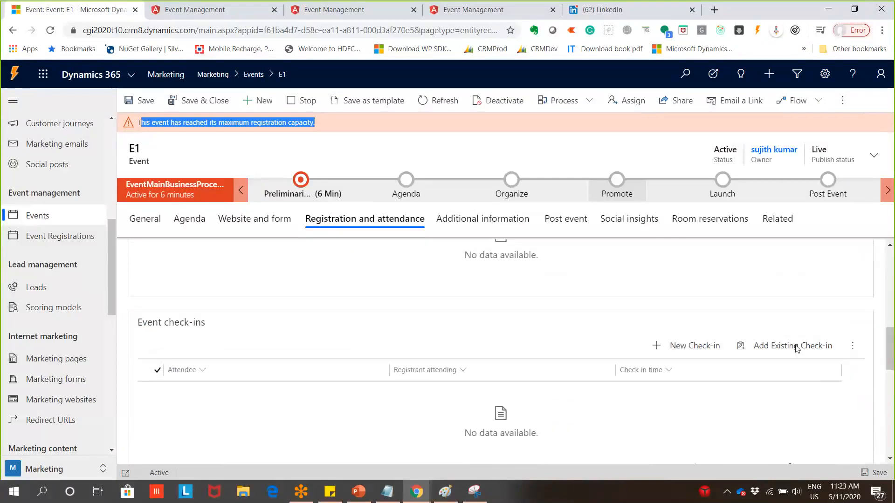
scroll(797, 349, "up", 3)
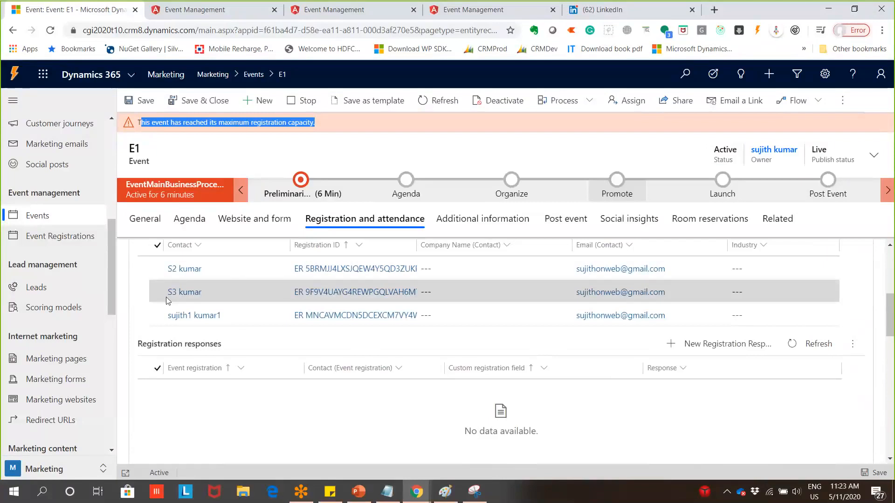
left_click(144, 224)
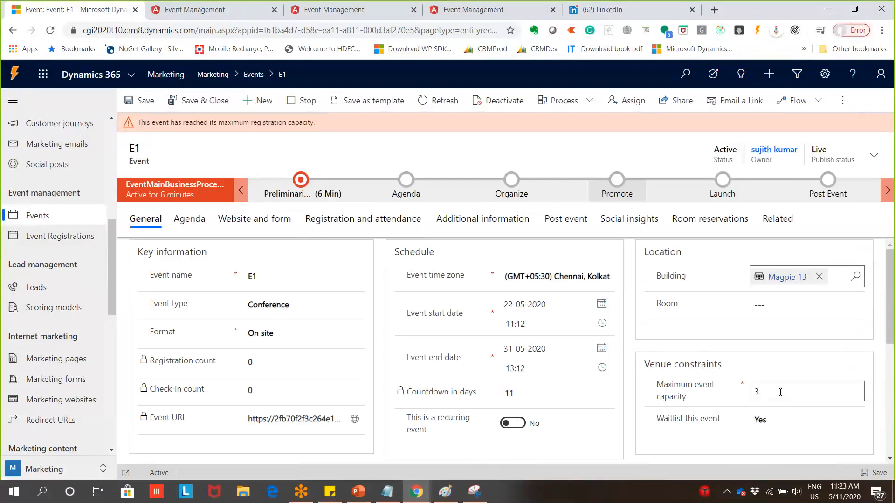
left_click(780, 392)
scroll(739, 390, "down", 3)
scroll(733, 391, "up", 3)
left_click(363, 219)
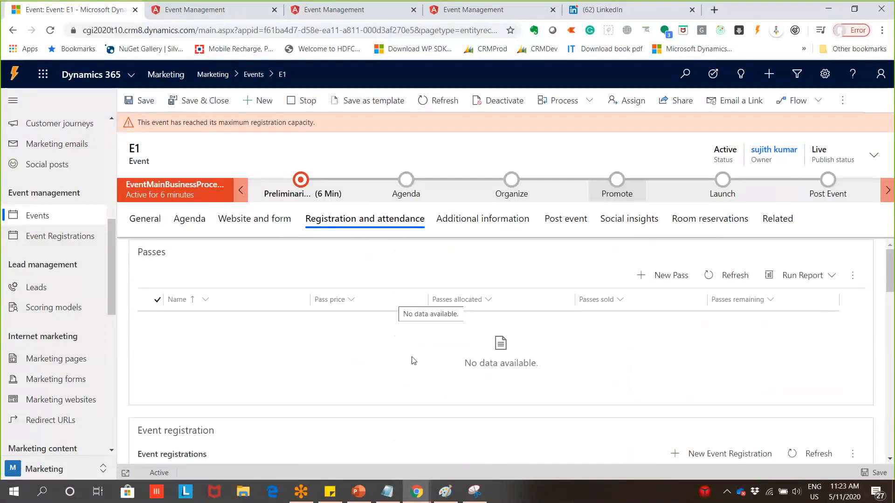
scroll(227, 356, "down", 3)
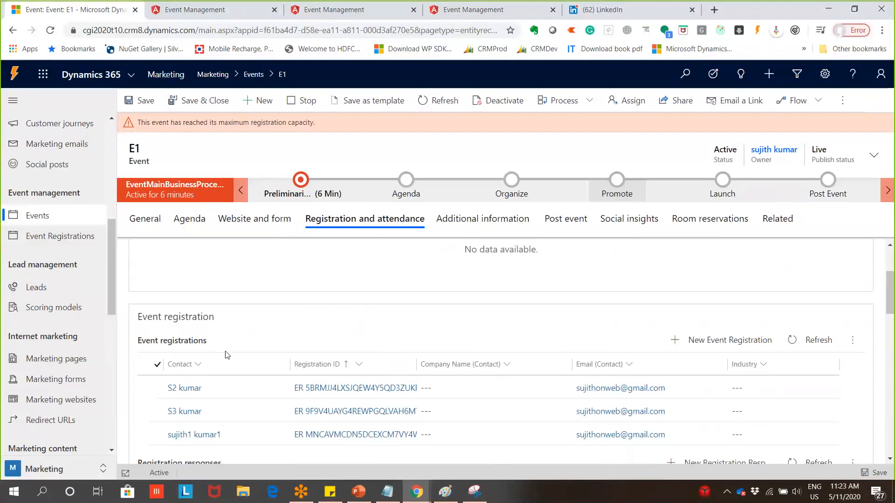
scroll(227, 355, "up", 3)
scroll(227, 355, "down", 3)
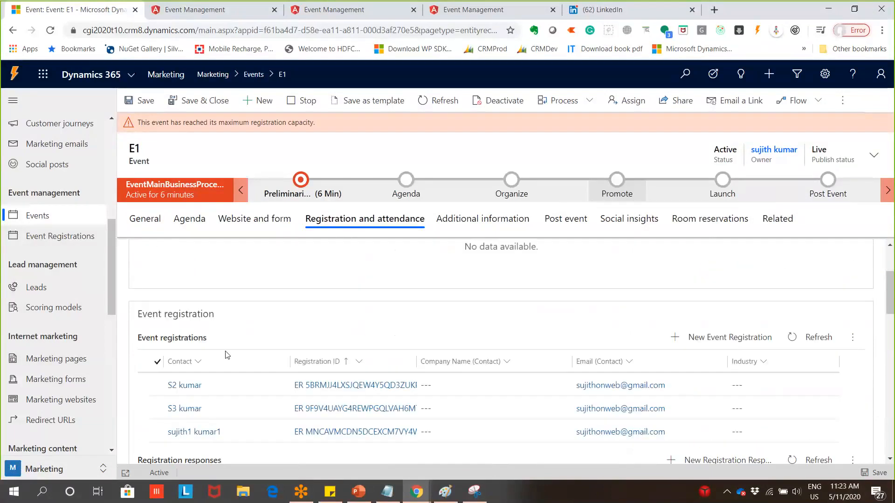
scroll(227, 355, "down", 2)
scroll(209, 380, "down", 5)
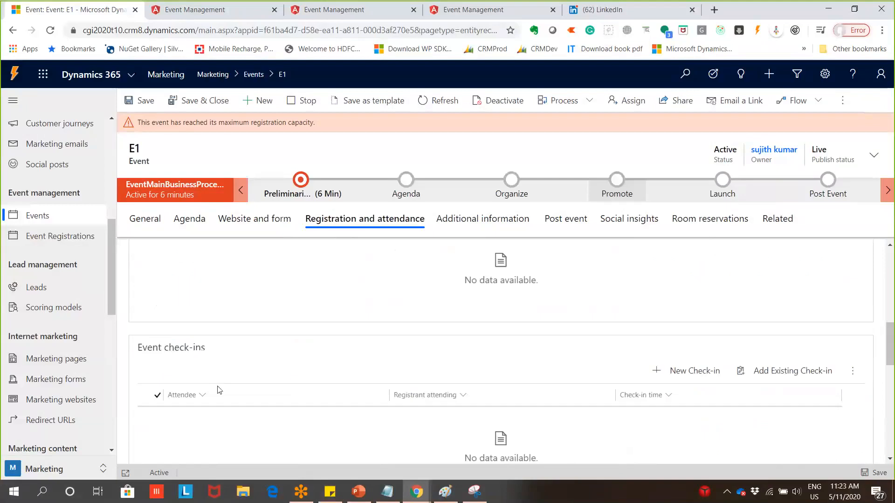
scroll(219, 390, "down", 6)
scroll(229, 424, "up", 4)
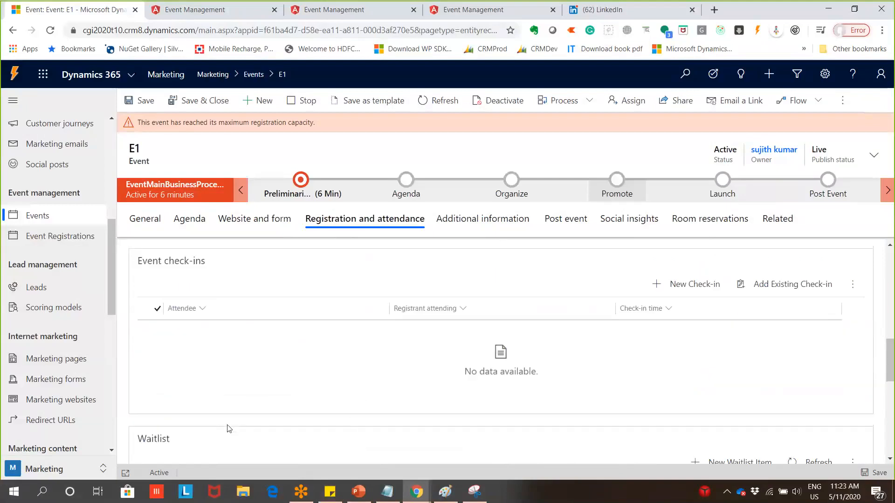
scroll(229, 428, "up", 4)
scroll(229, 419, "up", 3)
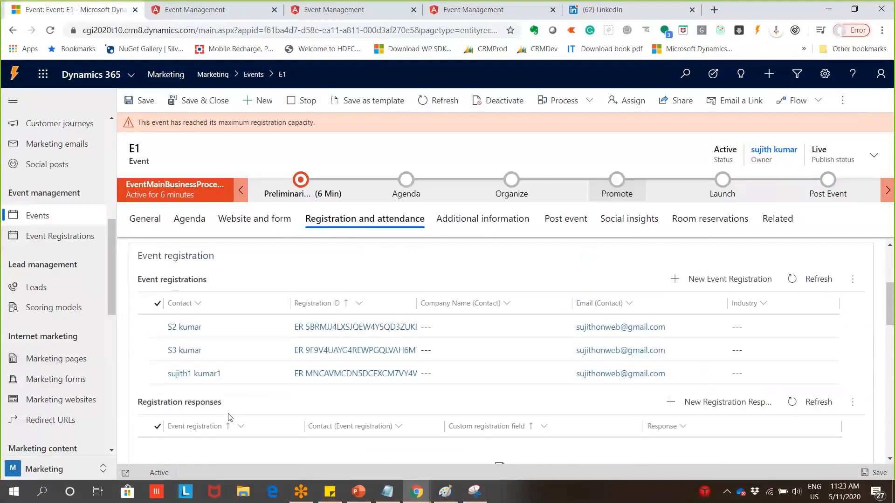
Select the last two E1 event registrations and delete them, leaving one registration
left_click(156, 374)
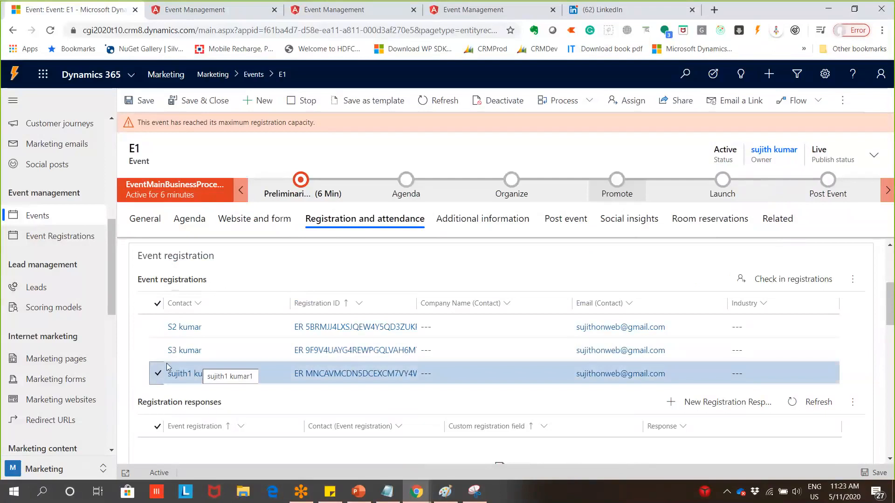
left_click(157, 357)
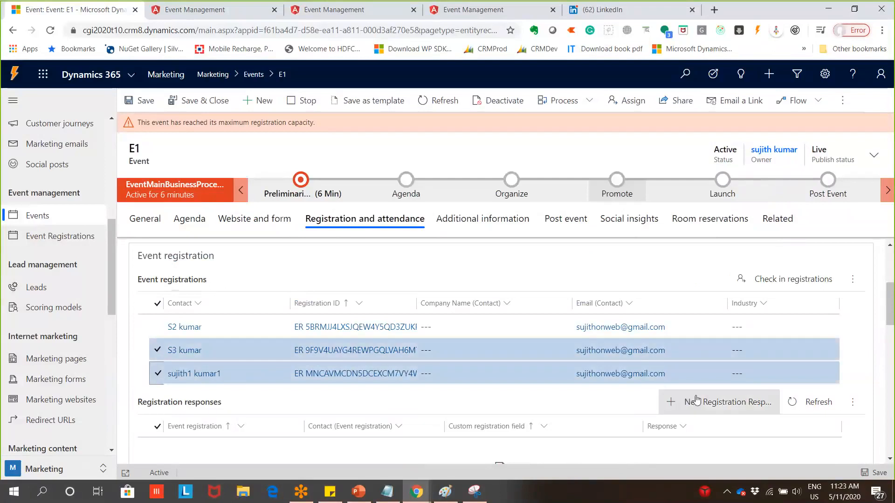
left_click(860, 281)
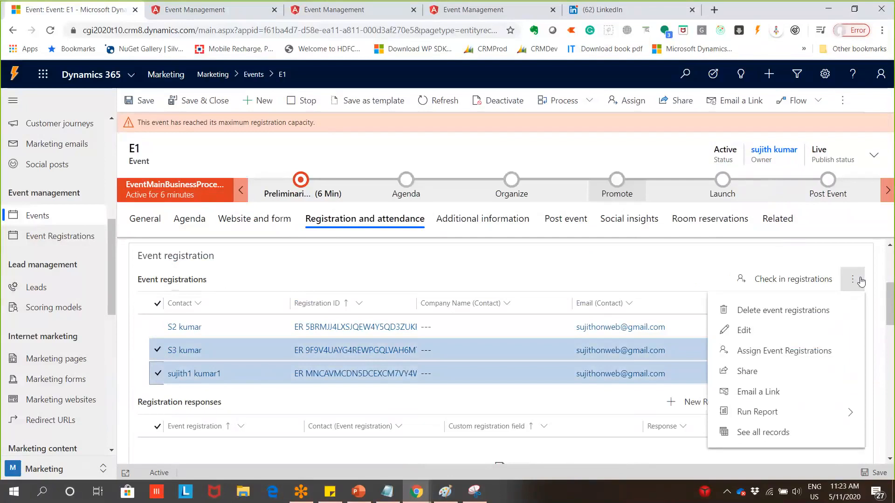
left_click(835, 311)
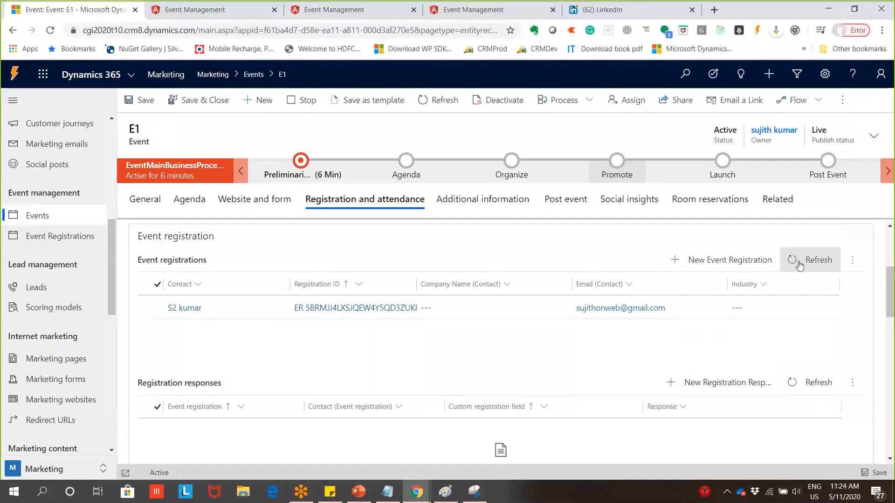
scroll(868, 378, "down", 6)
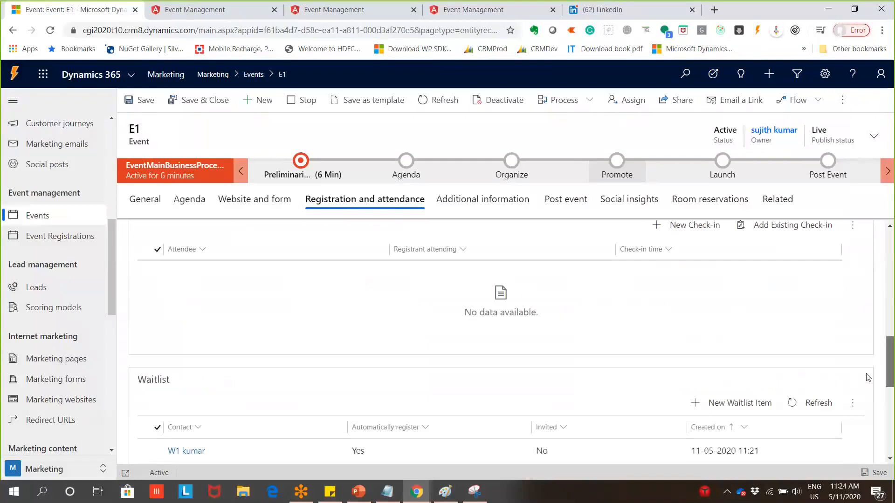
scroll(868, 378, "down", 3)
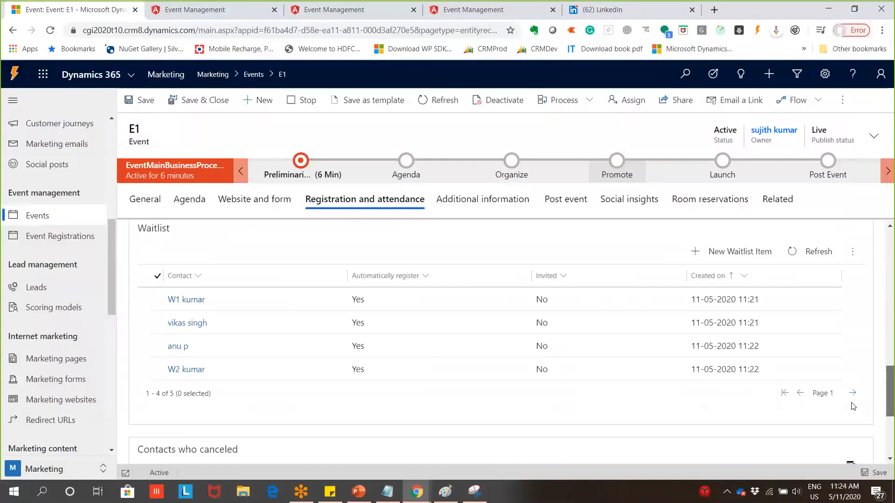
scroll(853, 407, "up", 6)
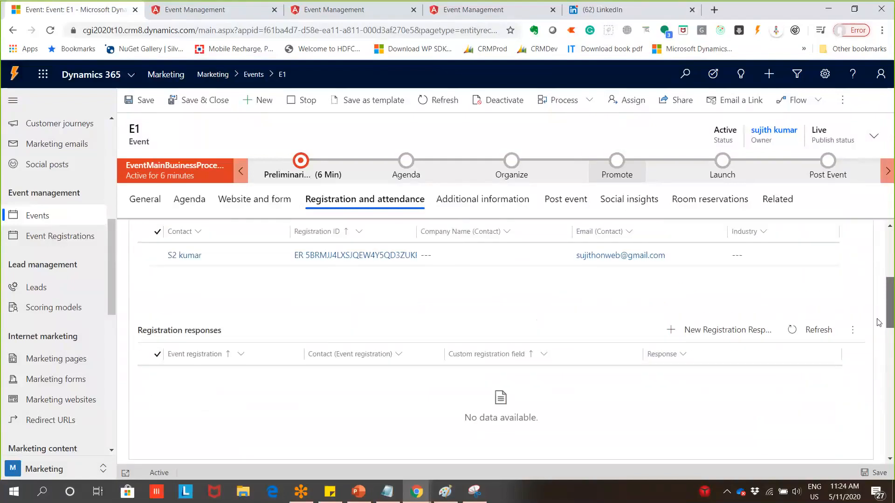
Refresh the Event registrations subgrid to show the two contacts auto-promoted from the waitlist
scroll(878, 323, "down", 6)
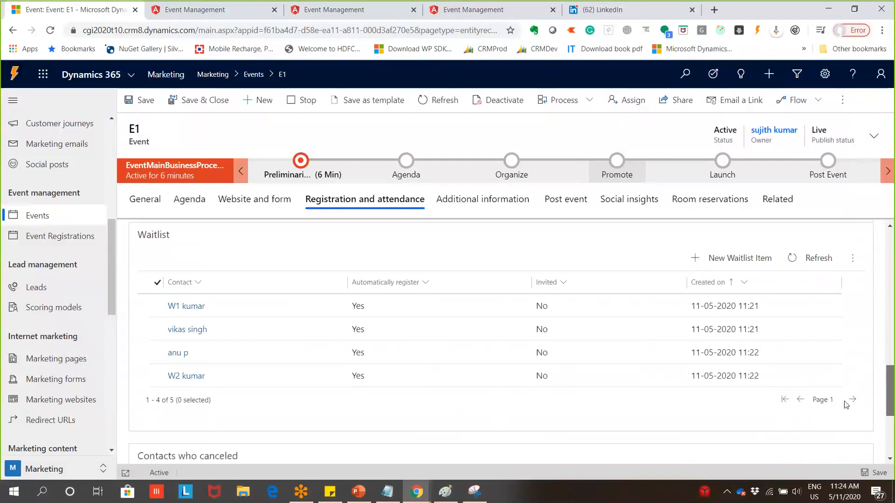
scroll(847, 404, "up", 6)
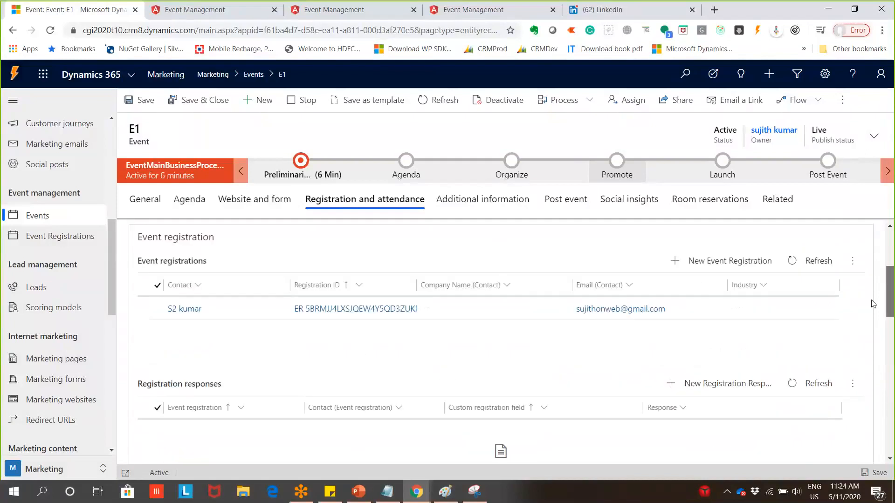
scroll(873, 304, "up", 1)
left_click(825, 296)
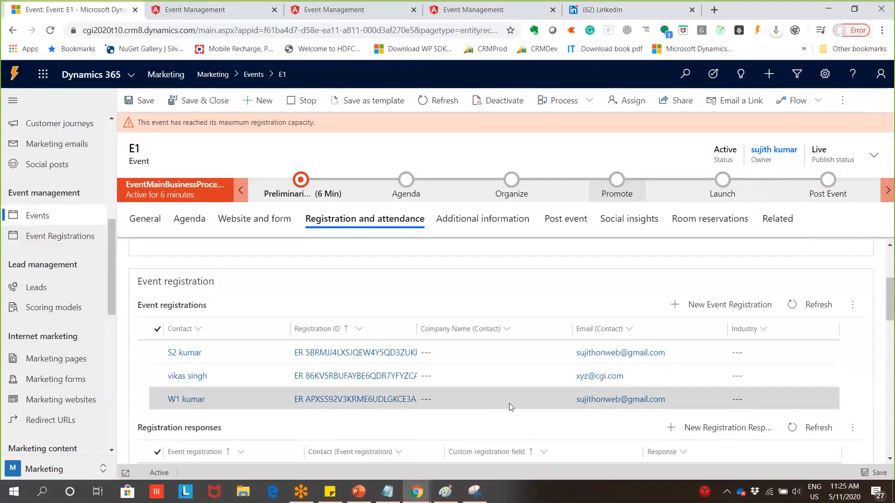
Refresh the Waitlist grid and review its four auto-register contacts, none yet invited
scroll(455, 389, "down", 10)
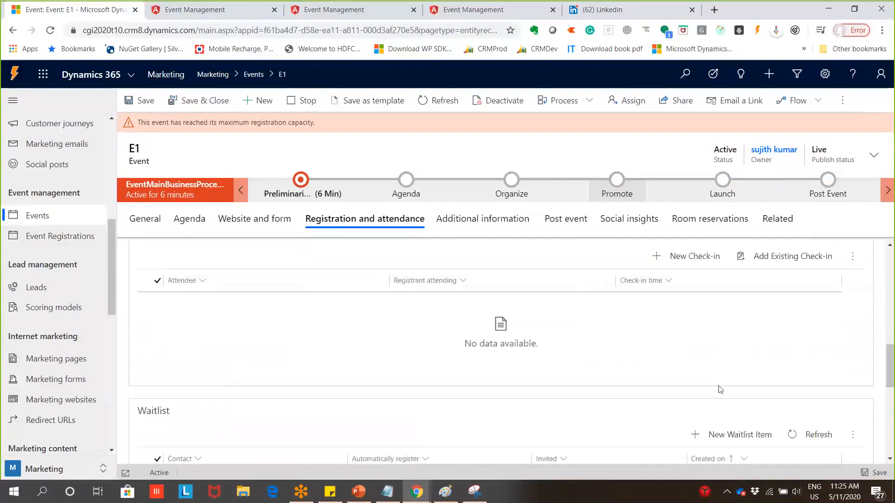
left_click(817, 317)
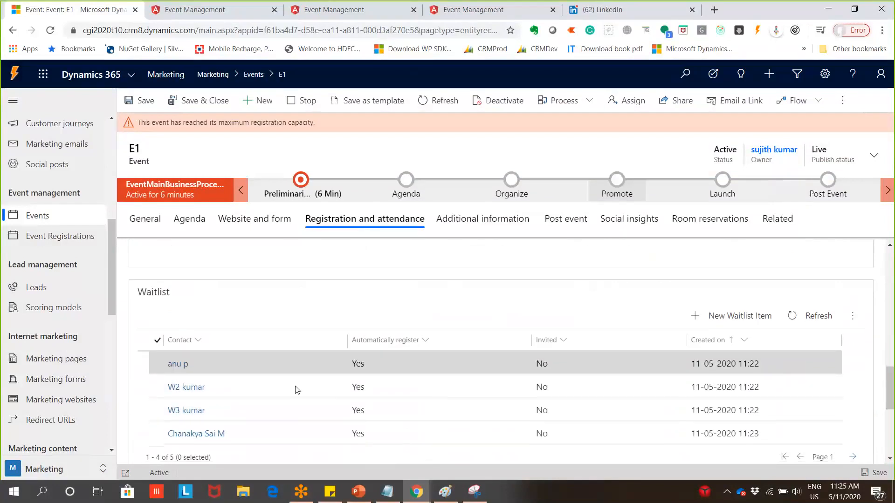
scroll(299, 373, "down", 1)
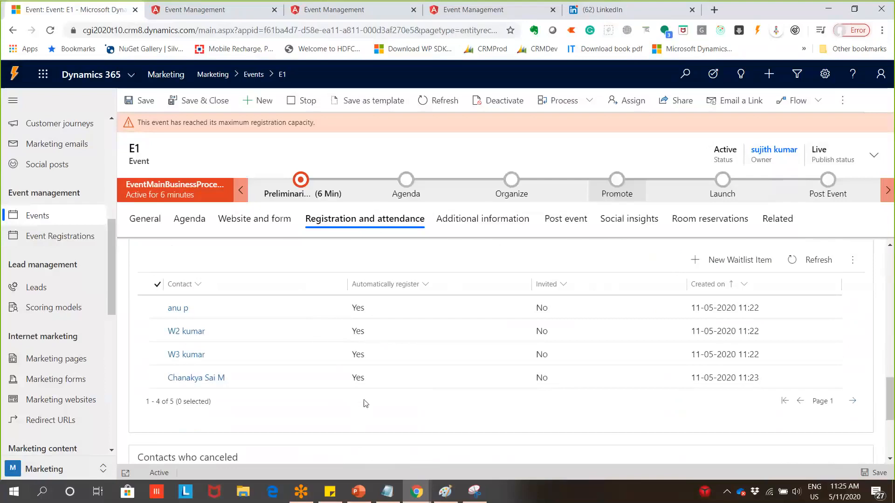
scroll(615, 405, "up", 1)
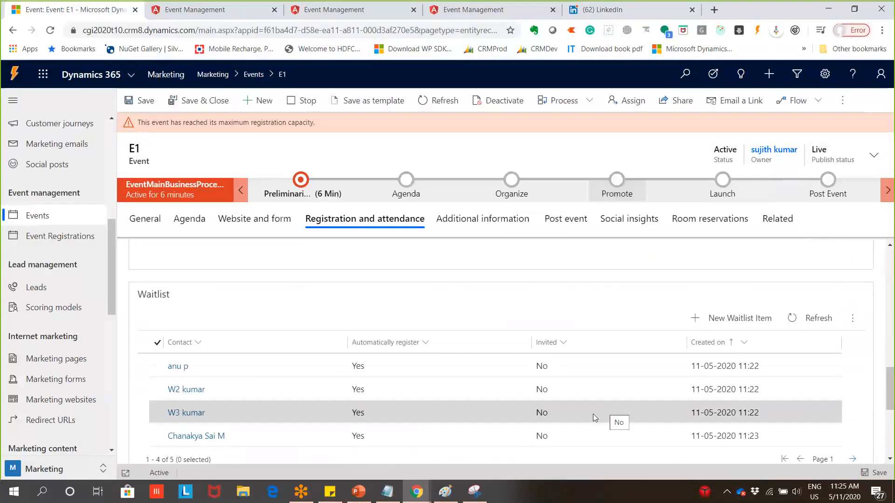
scroll(593, 414, "up", 4)
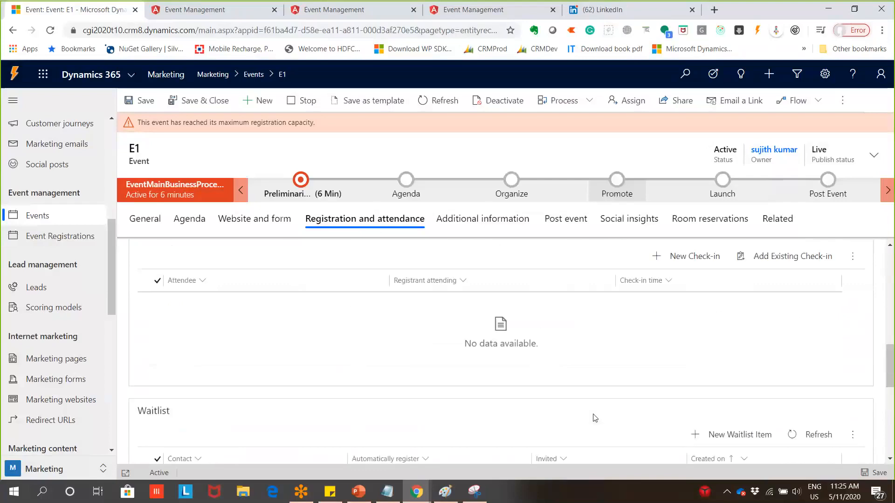
scroll(594, 418, "up", 4)
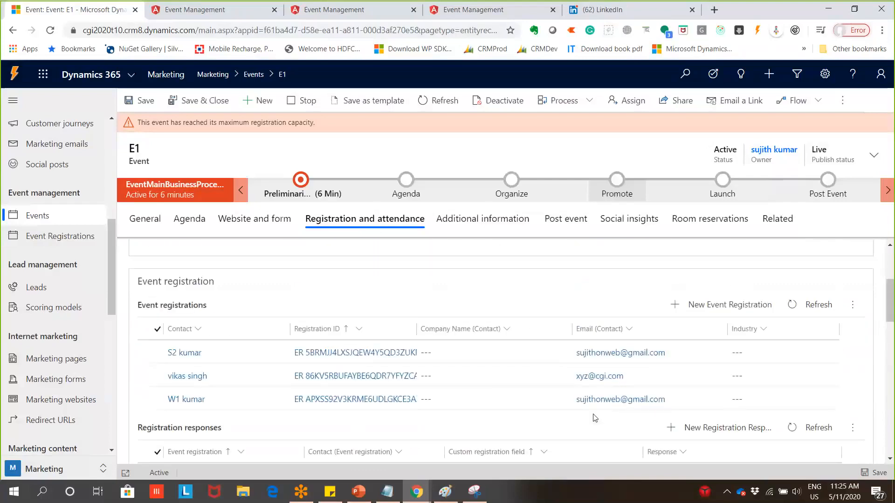
scroll(594, 417, "down", 5)
scroll(593, 418, "down", 6)
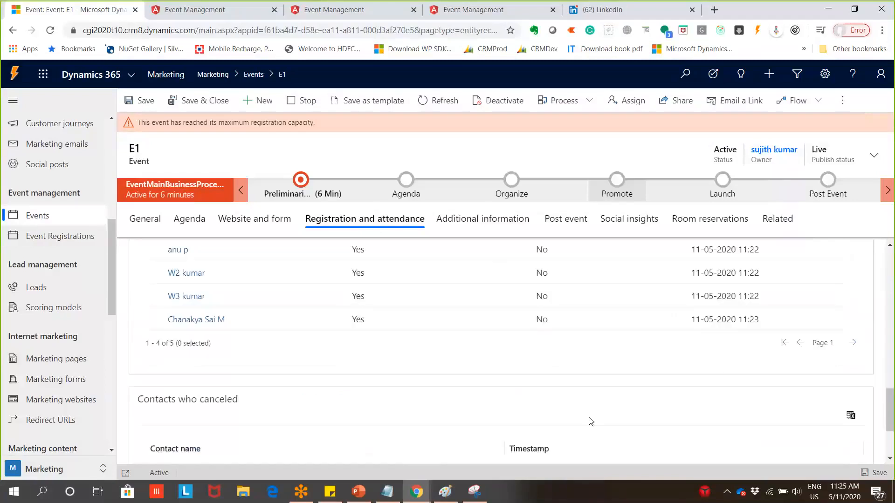
scroll(595, 350, "up", 2)
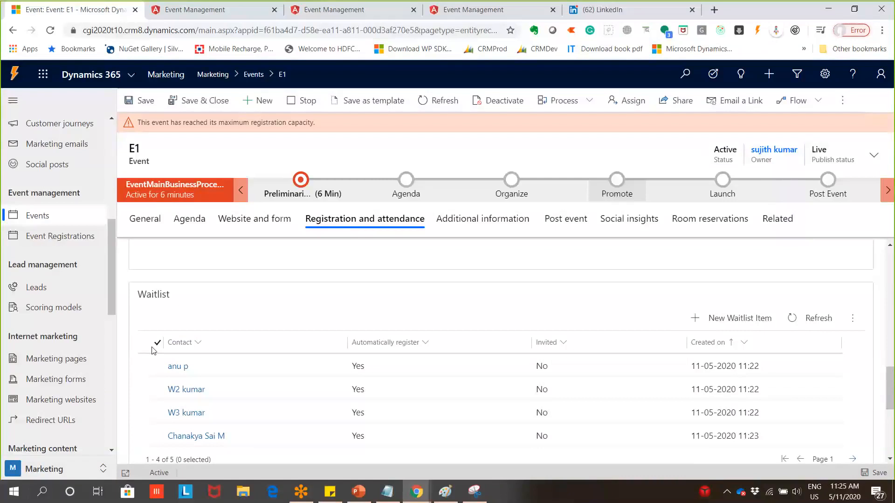
Invite the first two contacts on E1's waitlist so both show Invited Yes
left_click(551, 371)
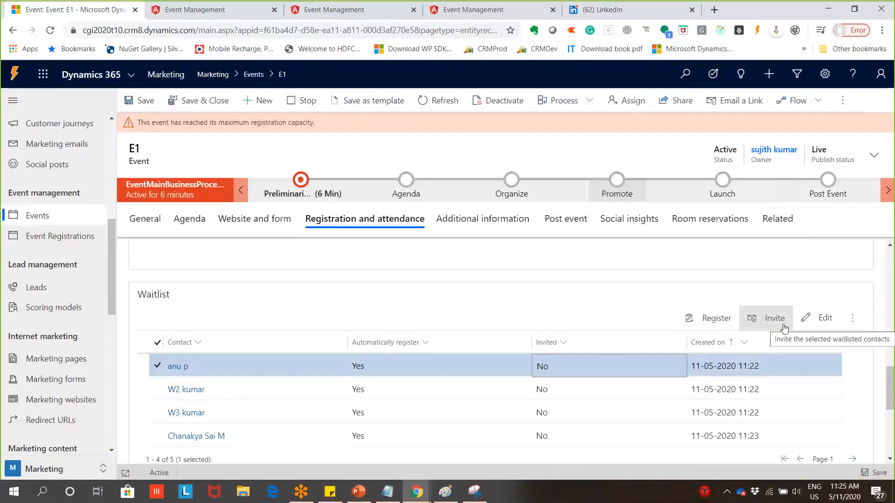
left_click(730, 393)
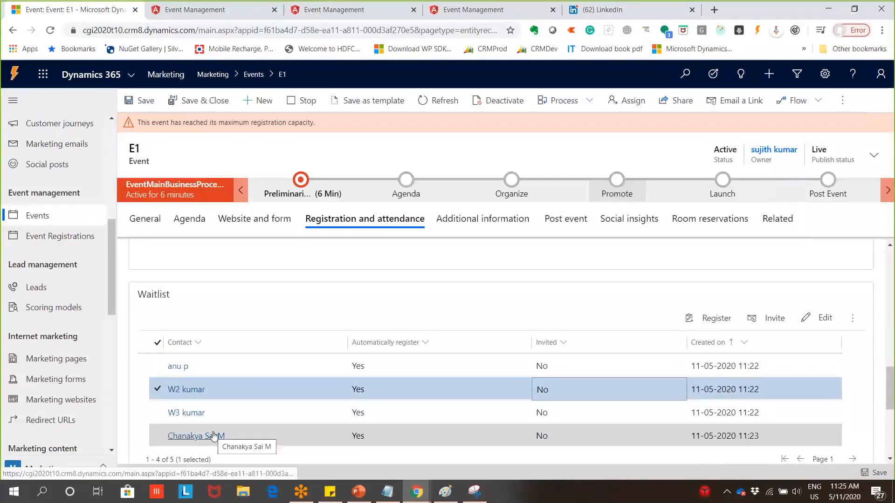
scroll(320, 404, "down", 1)
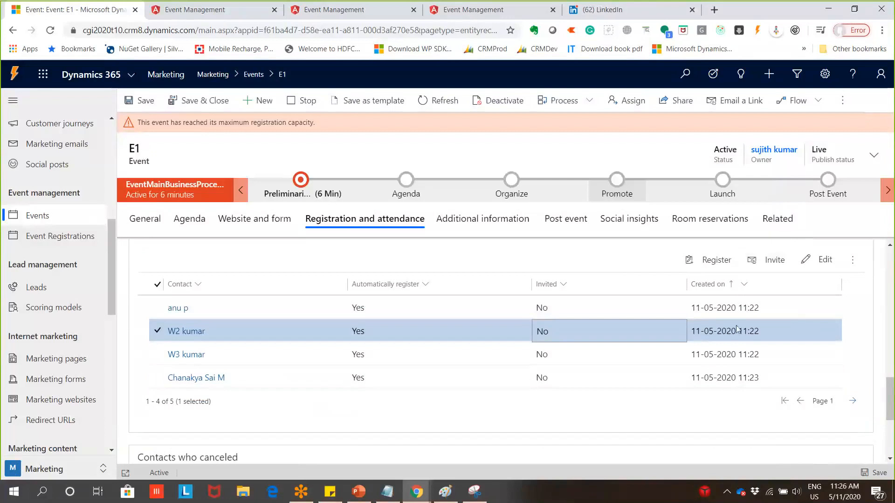
left_click(592, 315)
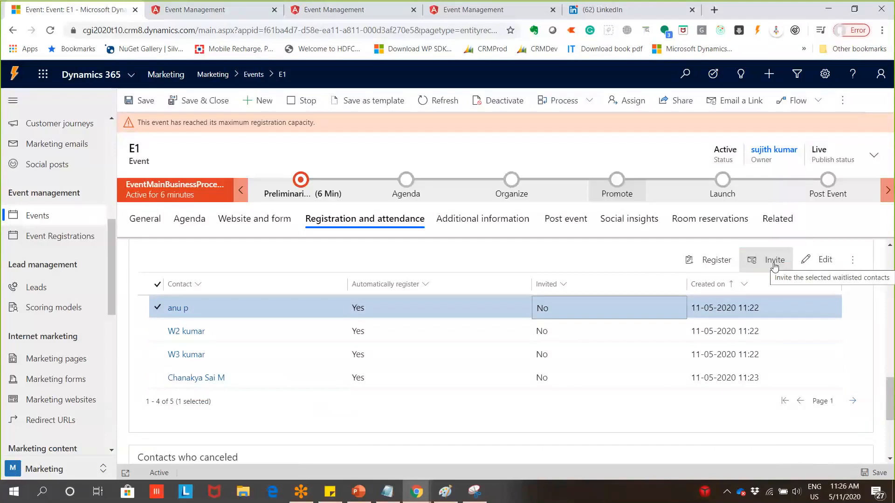
left_click(775, 261)
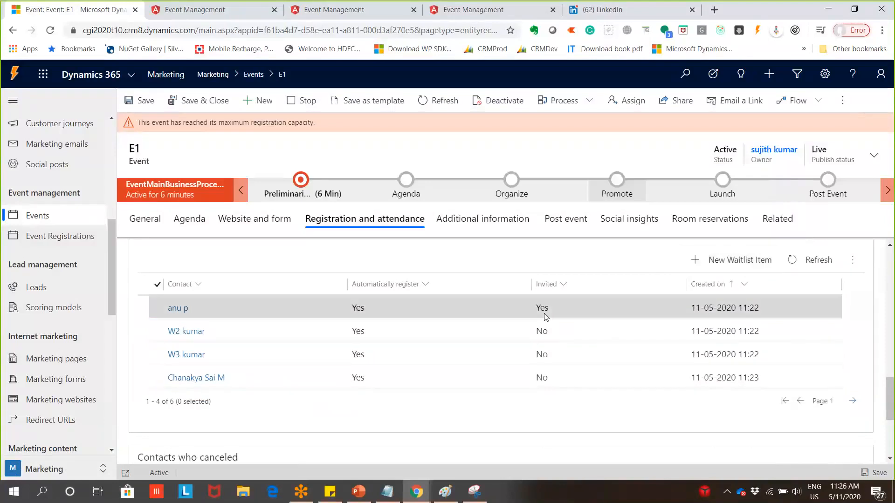
left_click(598, 327)
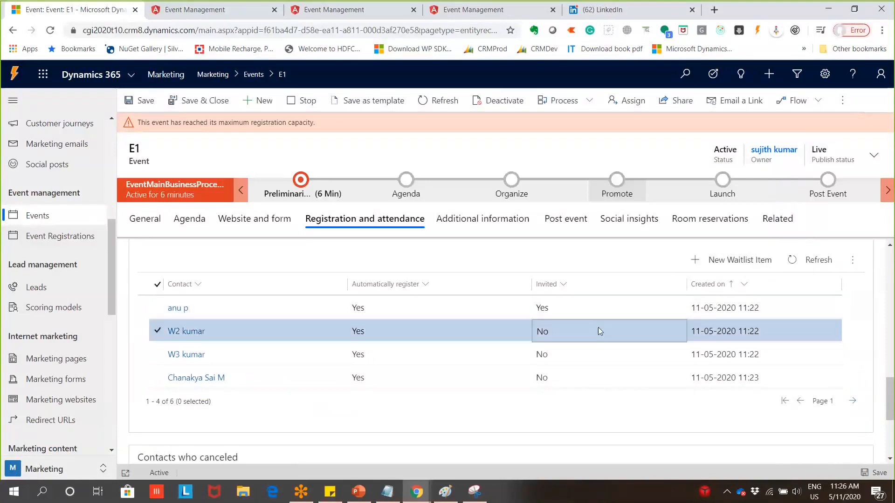
left_click(756, 263)
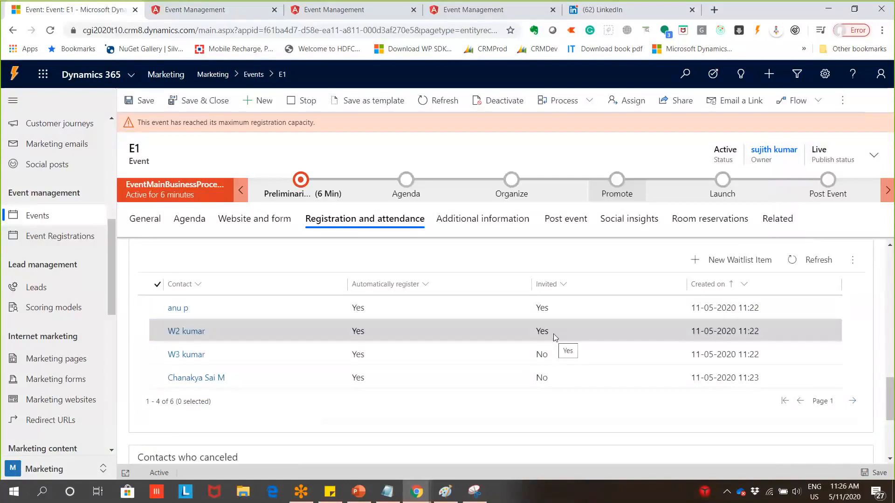
Check the second contact's waitlist item shows Invited Yes, then go back to Active events
double_click(635, 335)
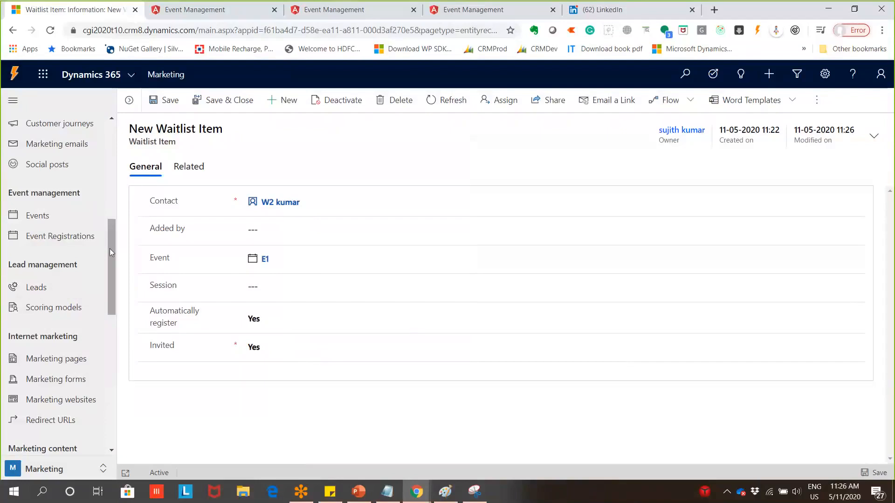
left_click(32, 217)
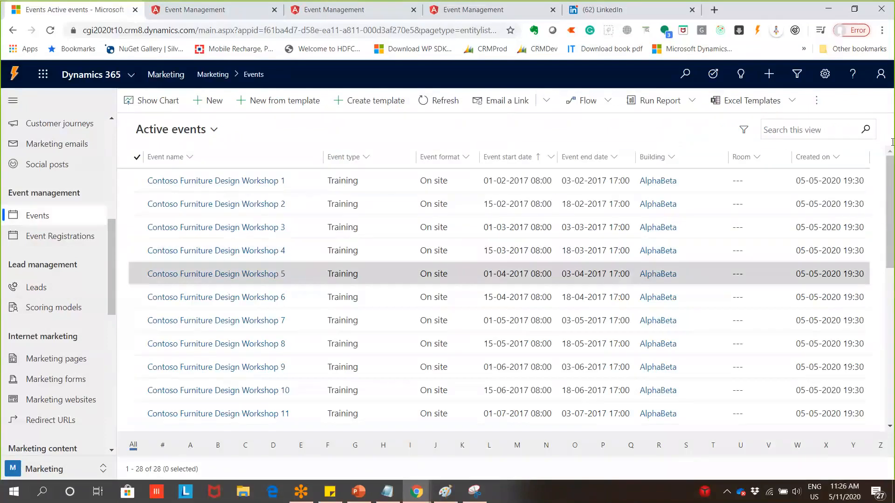
Look over the Agenda tab of the Contoso Furniture Design Workshop 8 event
left_click_drag(891, 193, 892, 196)
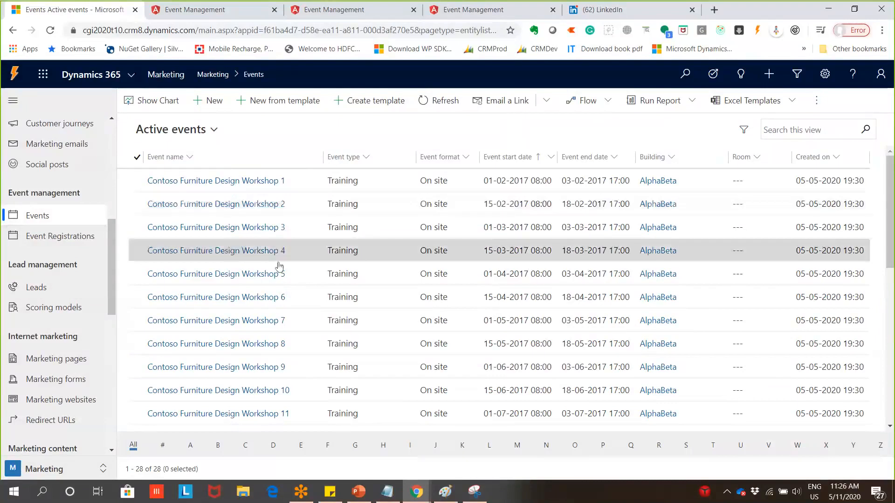
scroll(280, 268, "down", 2)
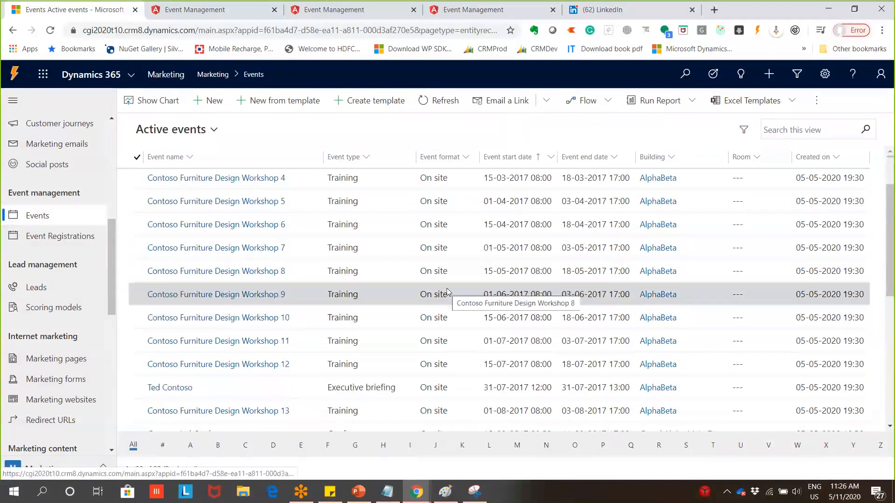
left_click(254, 275)
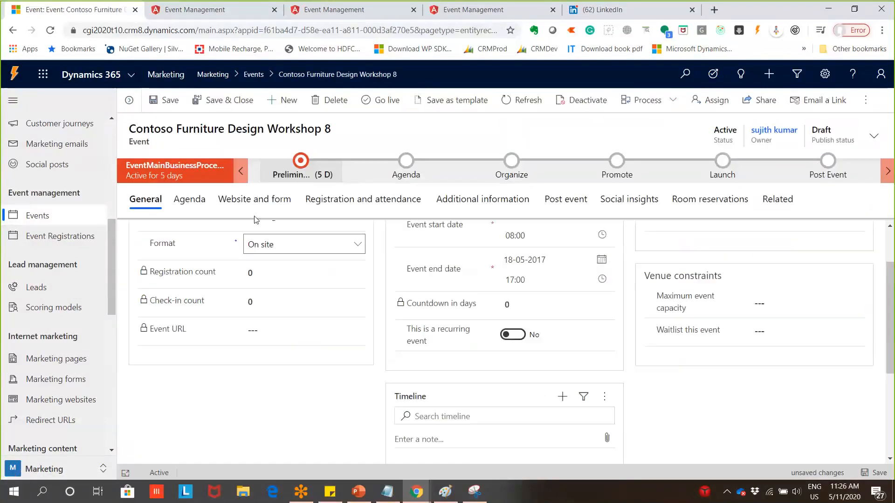
left_click(185, 200)
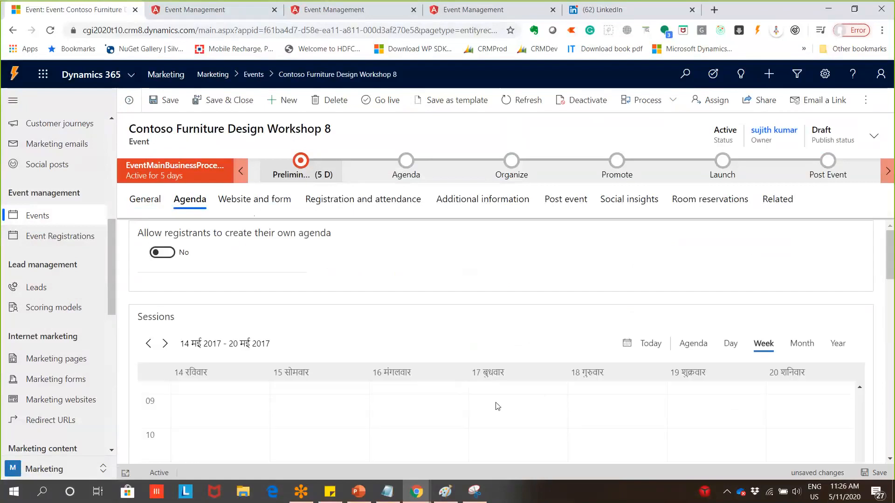
scroll(769, 418, "down", 10)
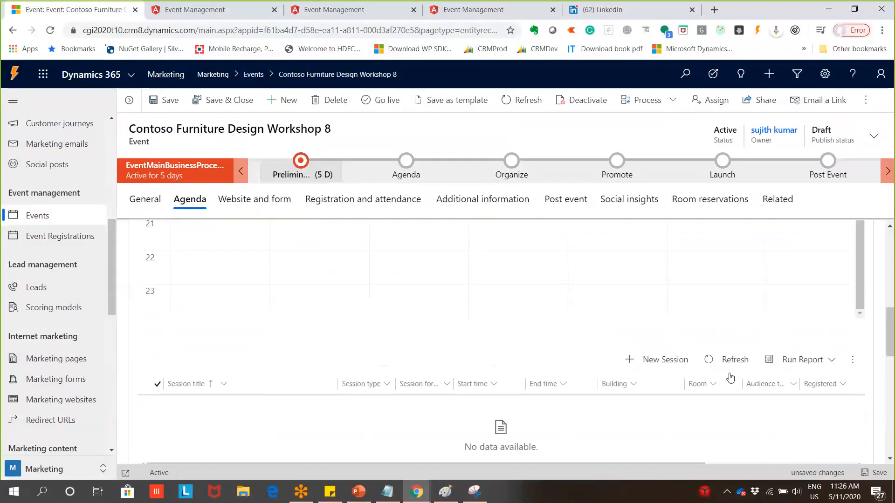
scroll(731, 378, "up", 9)
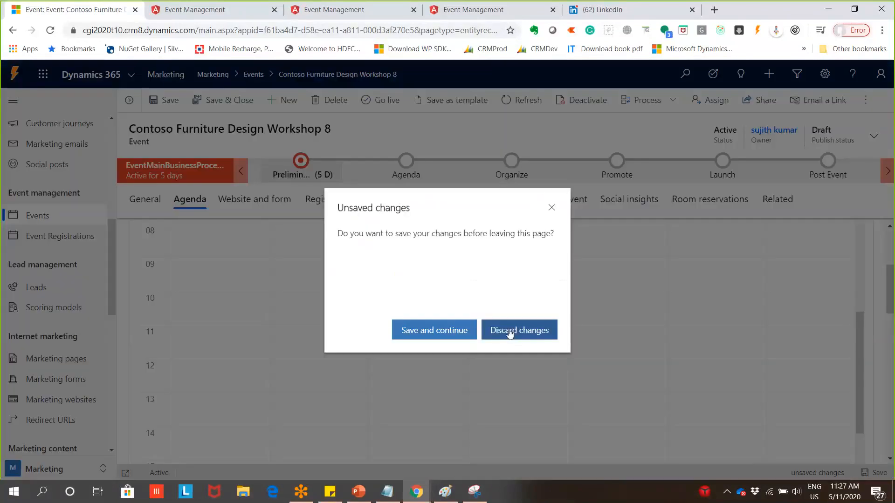
Discard the workshop's unsaved changes and open the CRM Training event
left_click(510, 331)
scroll(410, 355, "down", 7)
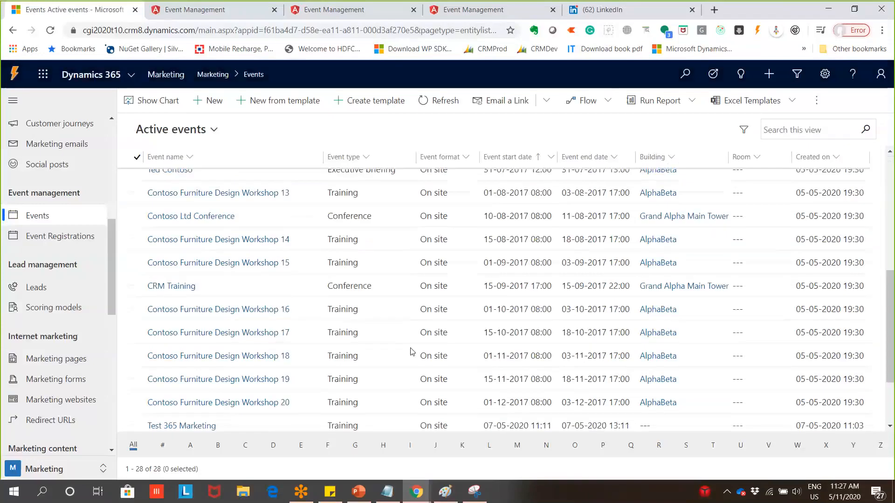
scroll(410, 352, "up", 2)
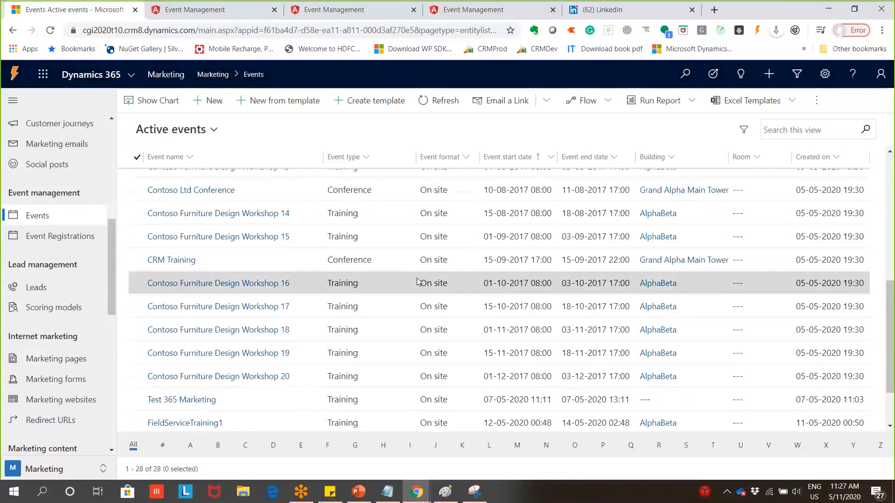
double_click(254, 261)
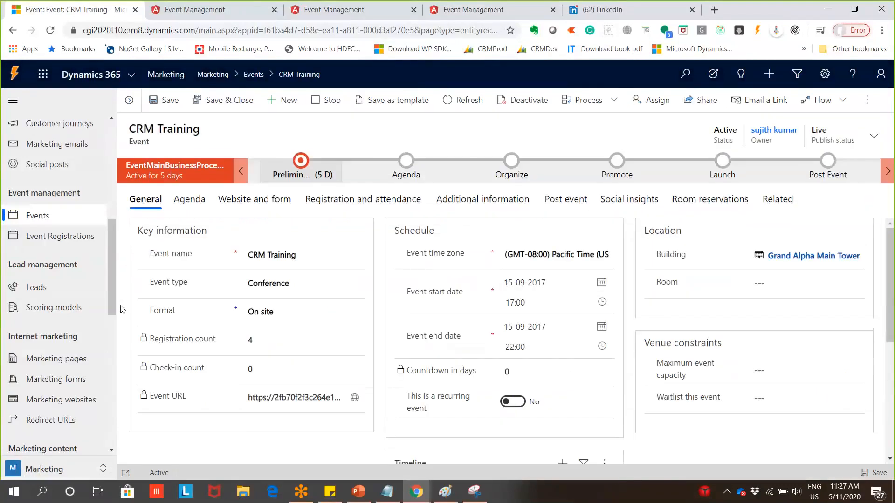
scroll(109, 305, "down", 2)
scroll(117, 312, "up", 4)
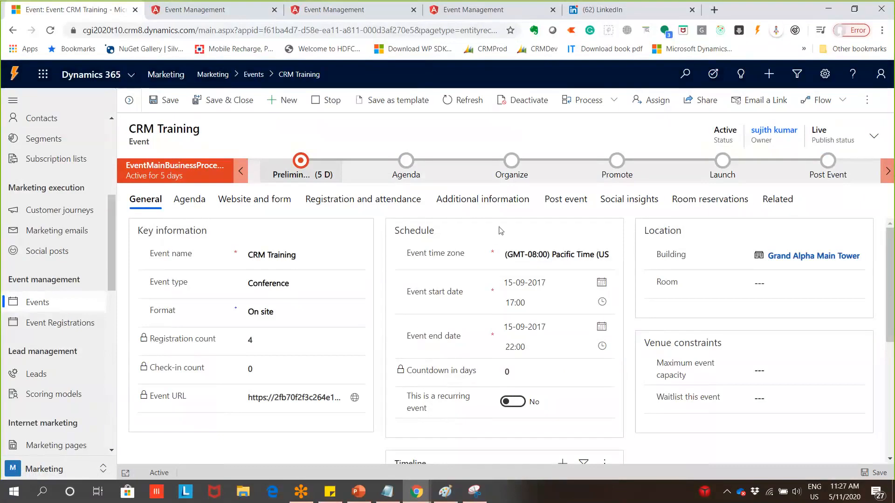
scroll(892, 293, "down", 1)
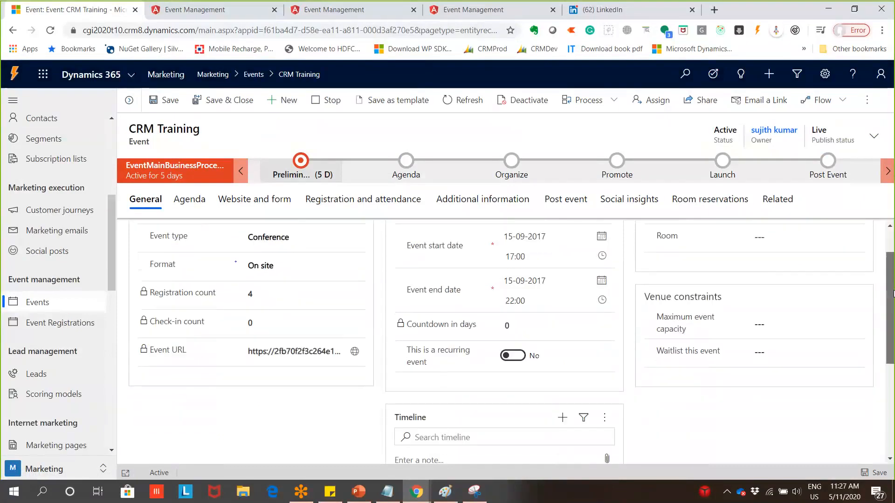
mouse_move(894, 294)
left_mouse_down()
mouse_move(893, 358)
mouse_move(894, 266)
mouse_move(894, 277)
left_mouse_up()
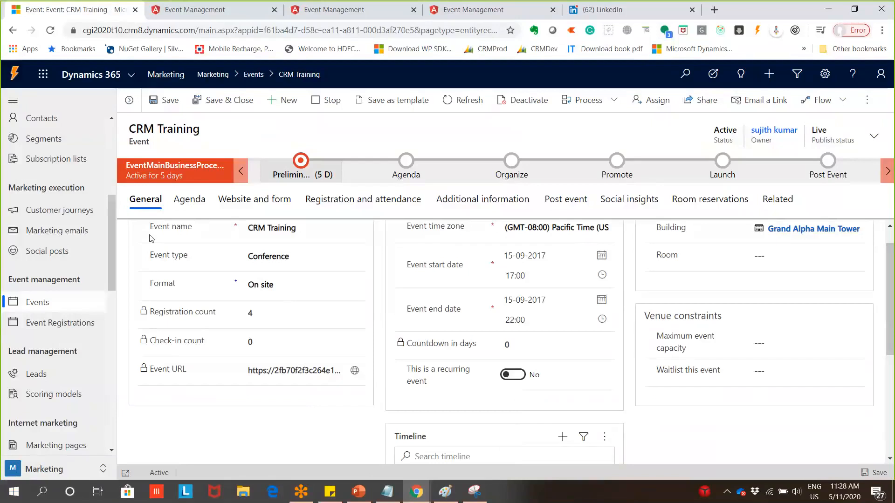
scroll(111, 240, "up", 5)
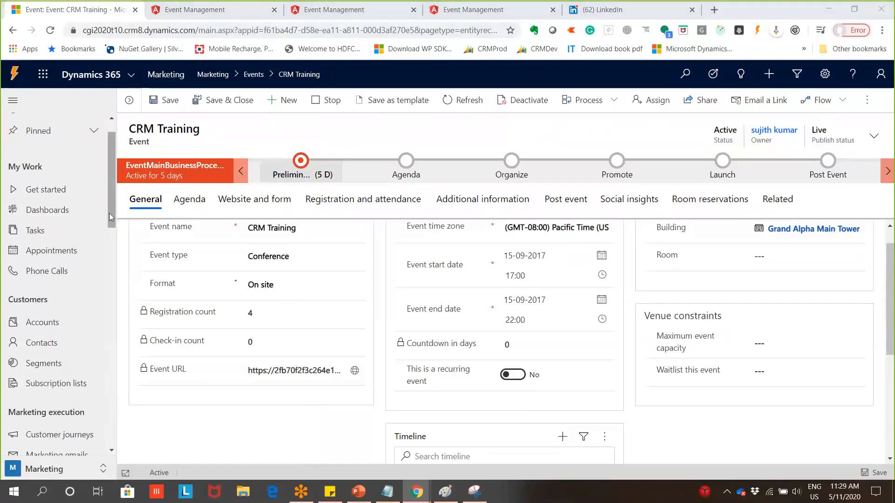
left_click_drag(109, 214, 111, 259)
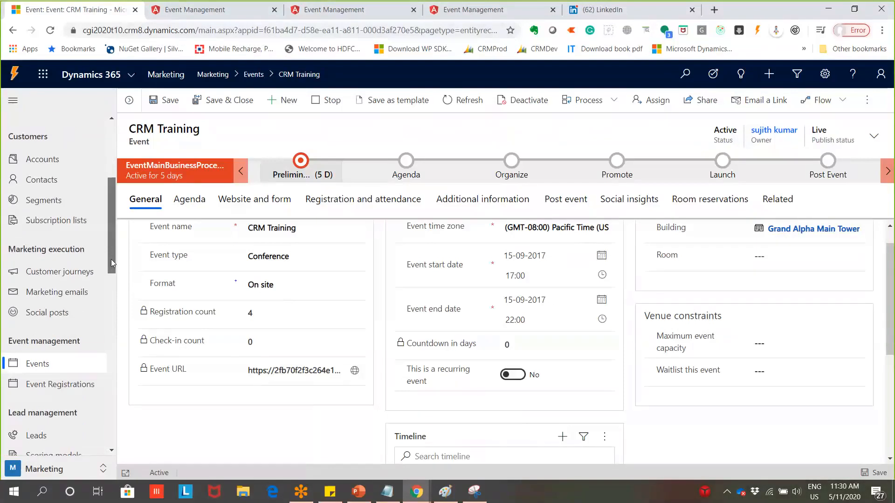
left_click_drag(111, 264, 111, 291)
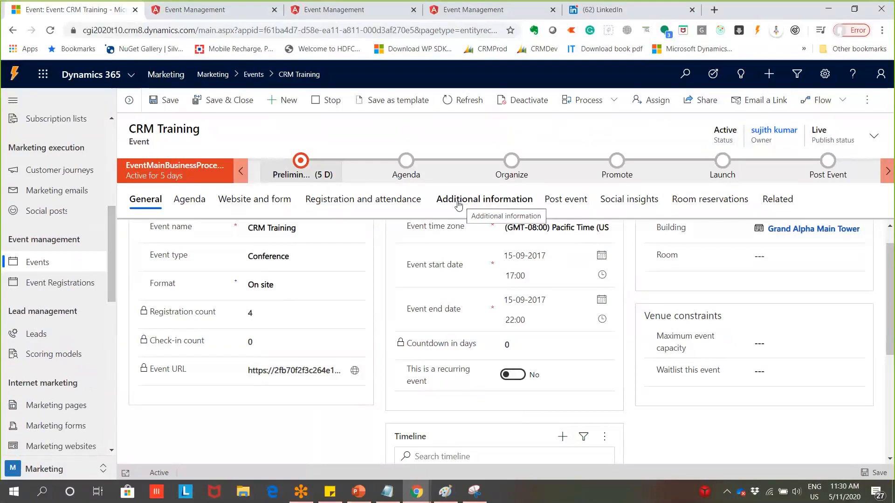
scroll(42, 410, "down", 1)
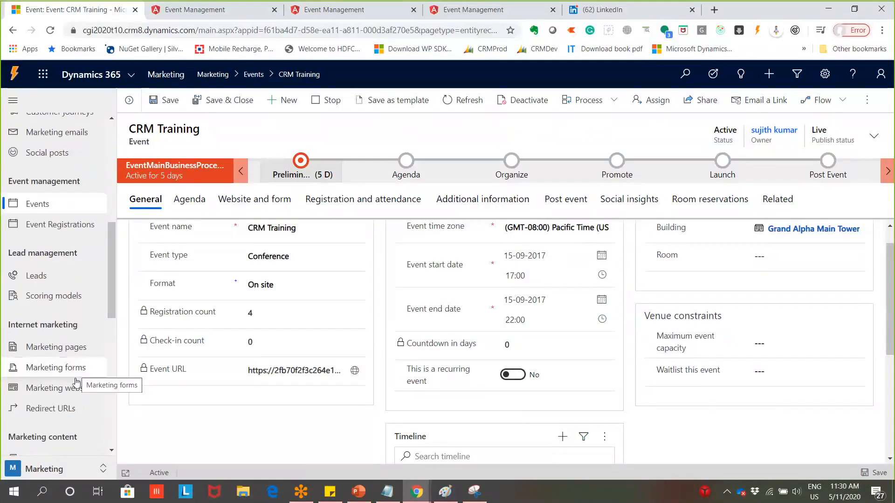
scroll(75, 391, "down", 1)
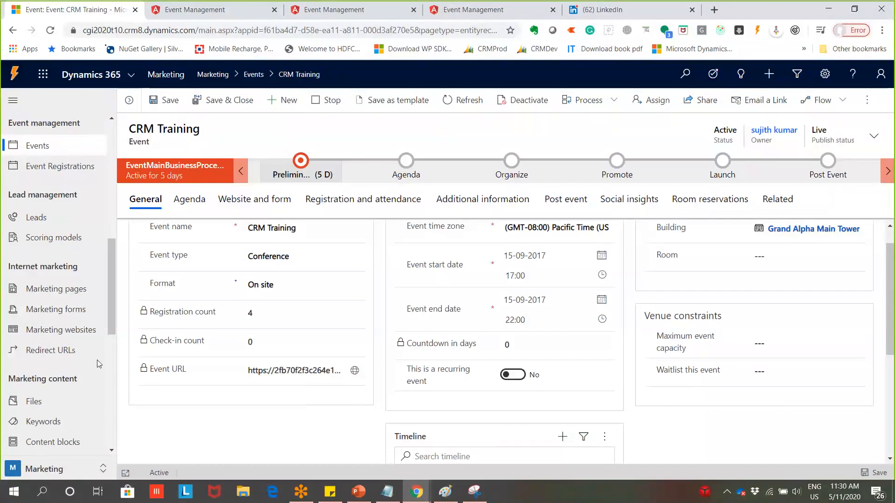
scroll(97, 360, "down", 2)
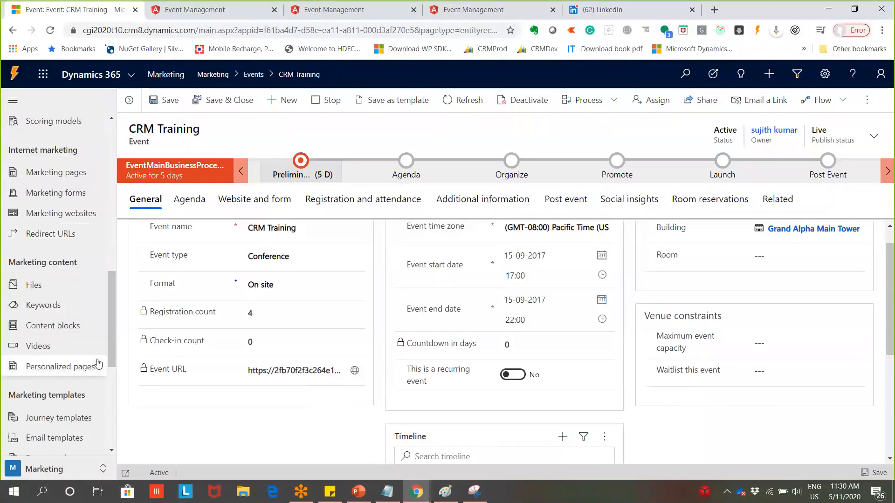